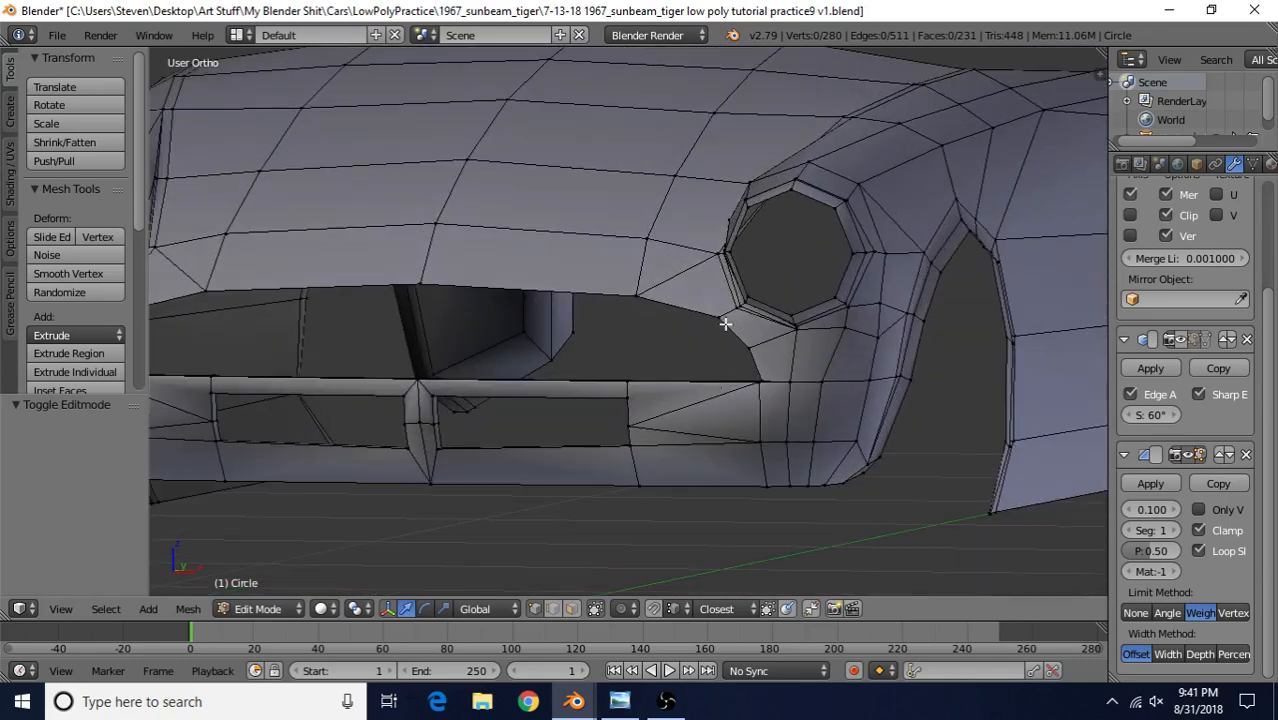
scroll(729, 461, down, 2)
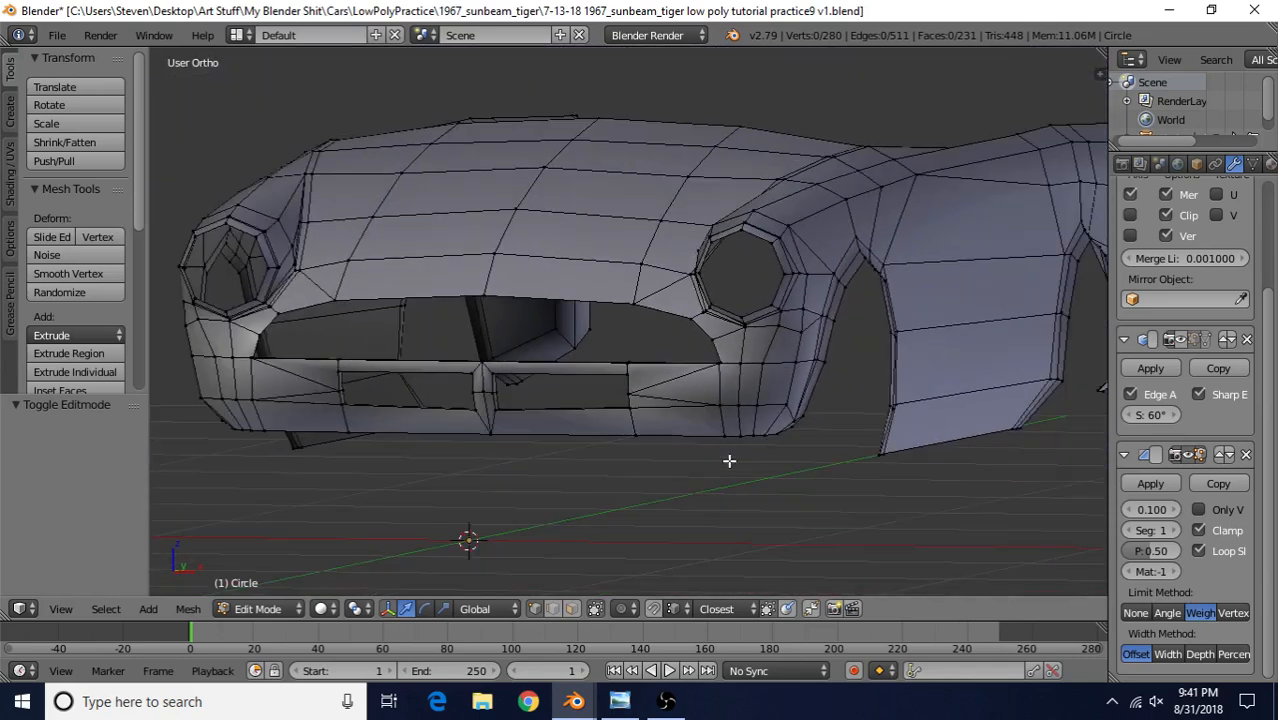
key(Tab)
middle_drag(626, 331, 686, 325)
key(Tab)
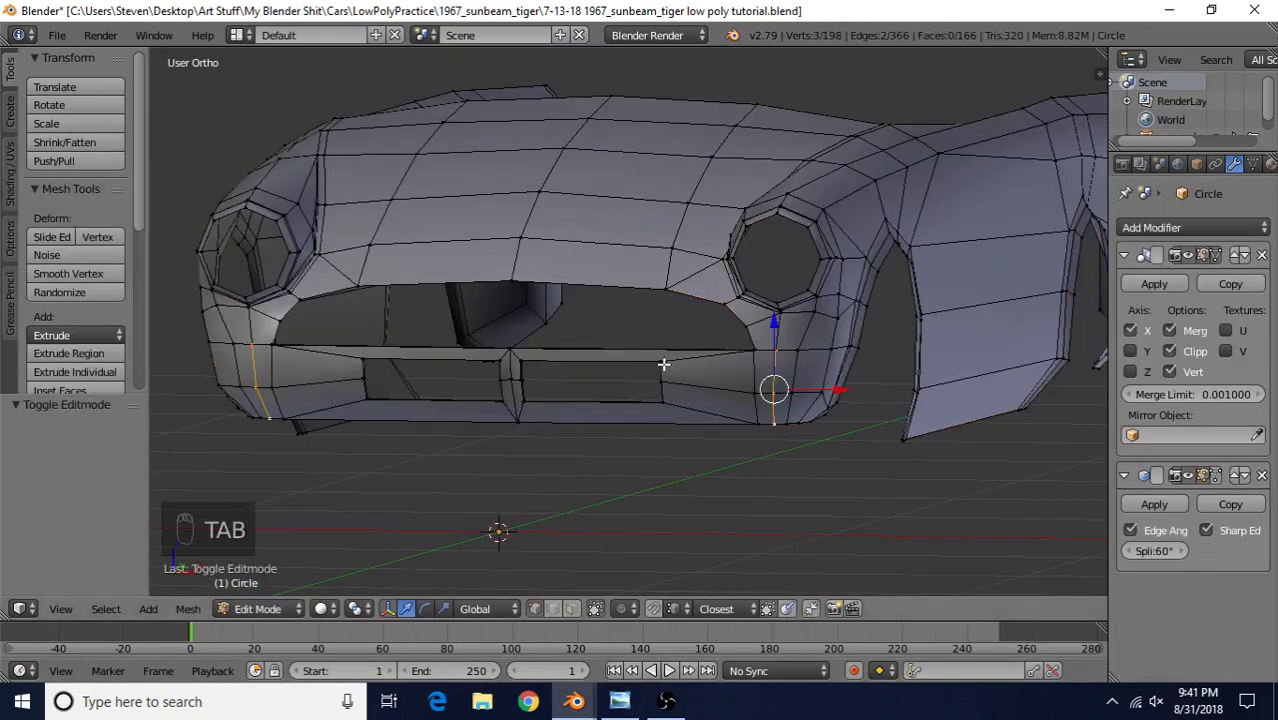
- In bottom view, knife an angle-constrained cut from the lower grille opening's outer corner straight back to the underside's rear edge
middle_drag(664, 364, 676, 346)
scroll(684, 359, up, 2)
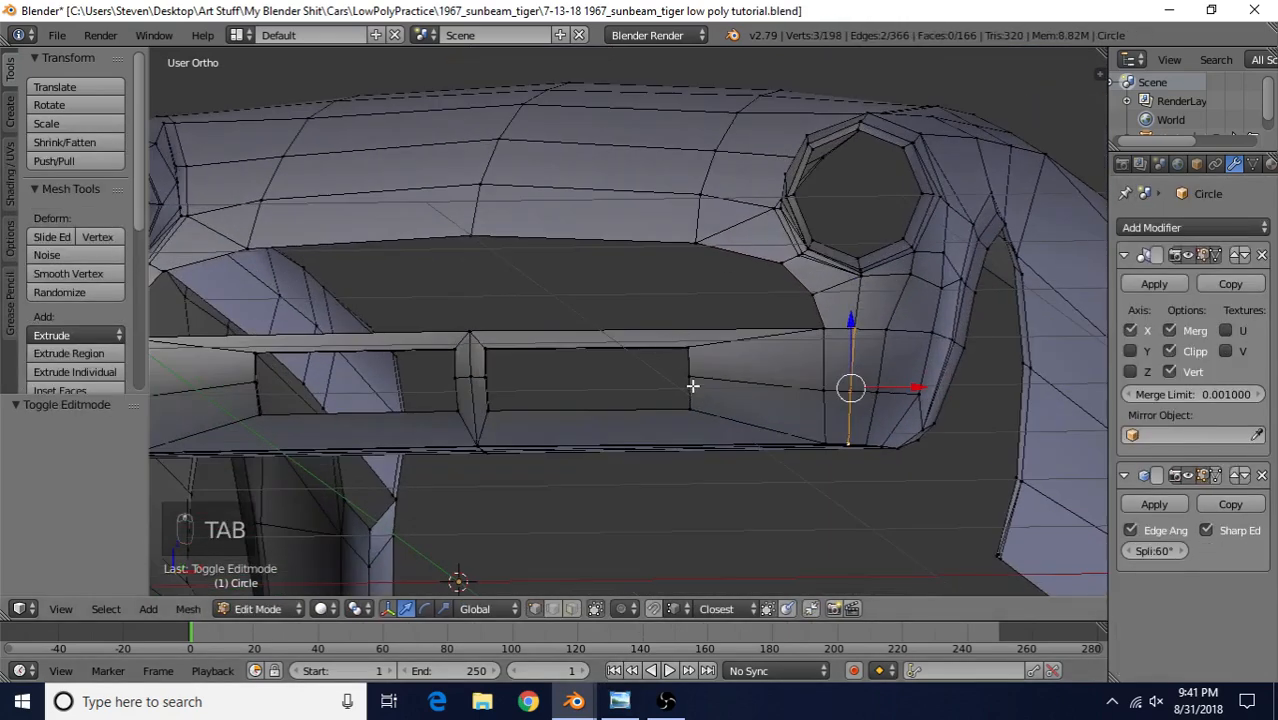
key(ctrl+KP_7)
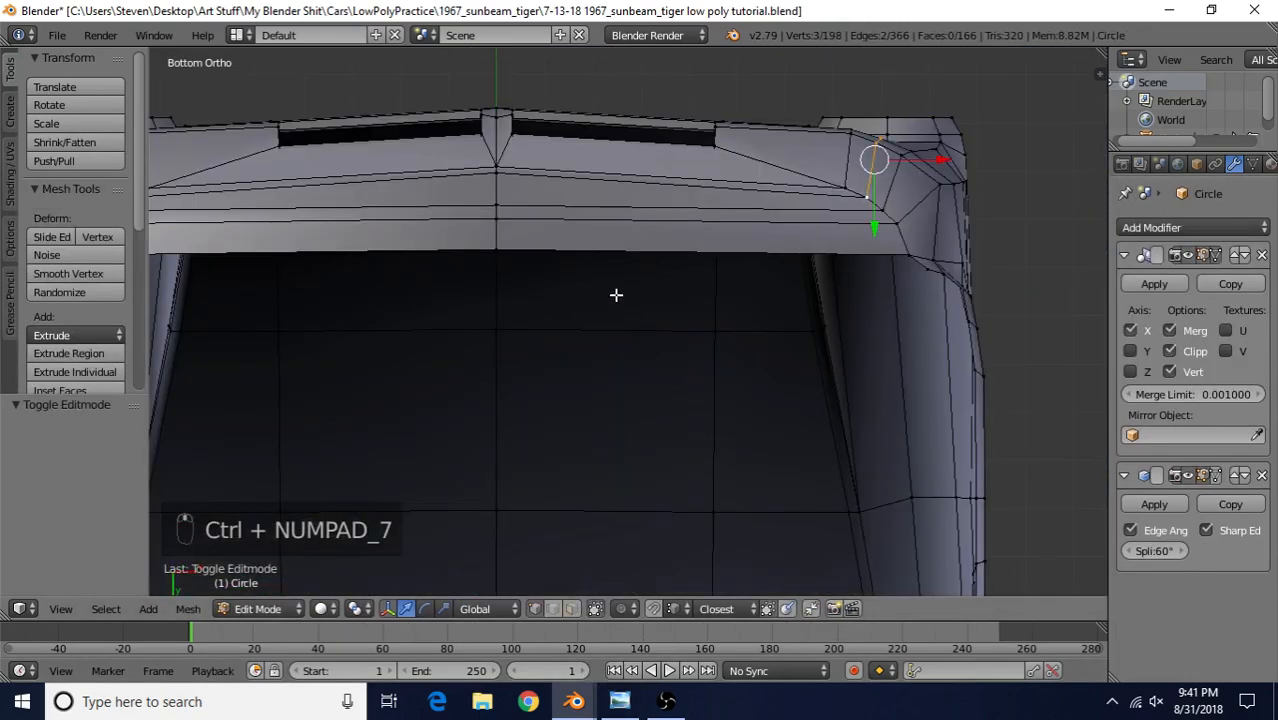
shift+middle_drag(616, 295, 541, 416)
scroll(541, 416, up, 3)
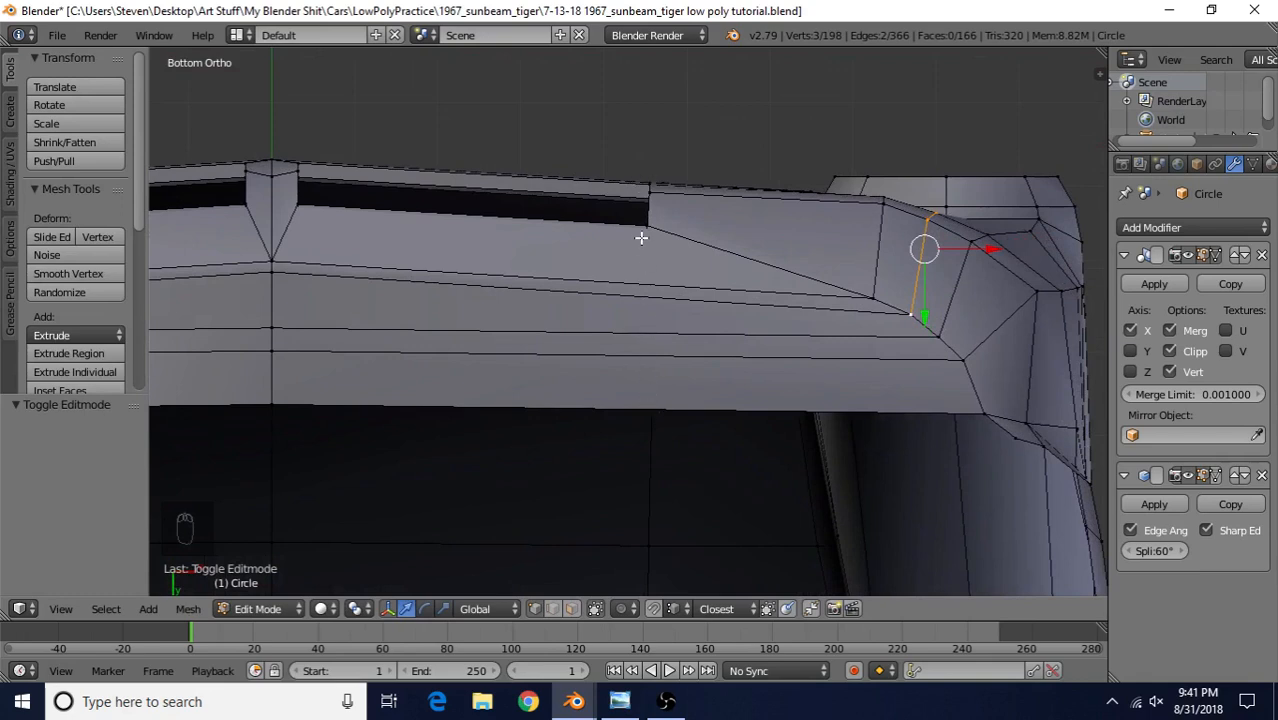
key(k)
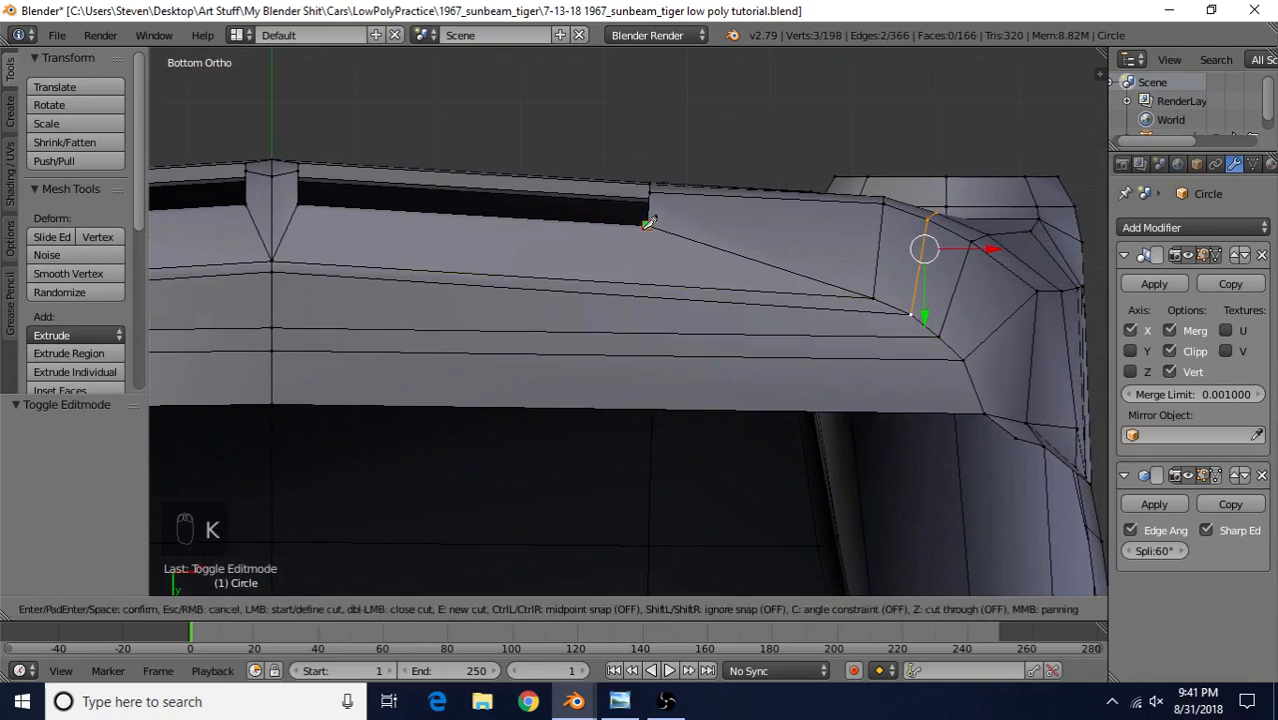
click(648, 224)
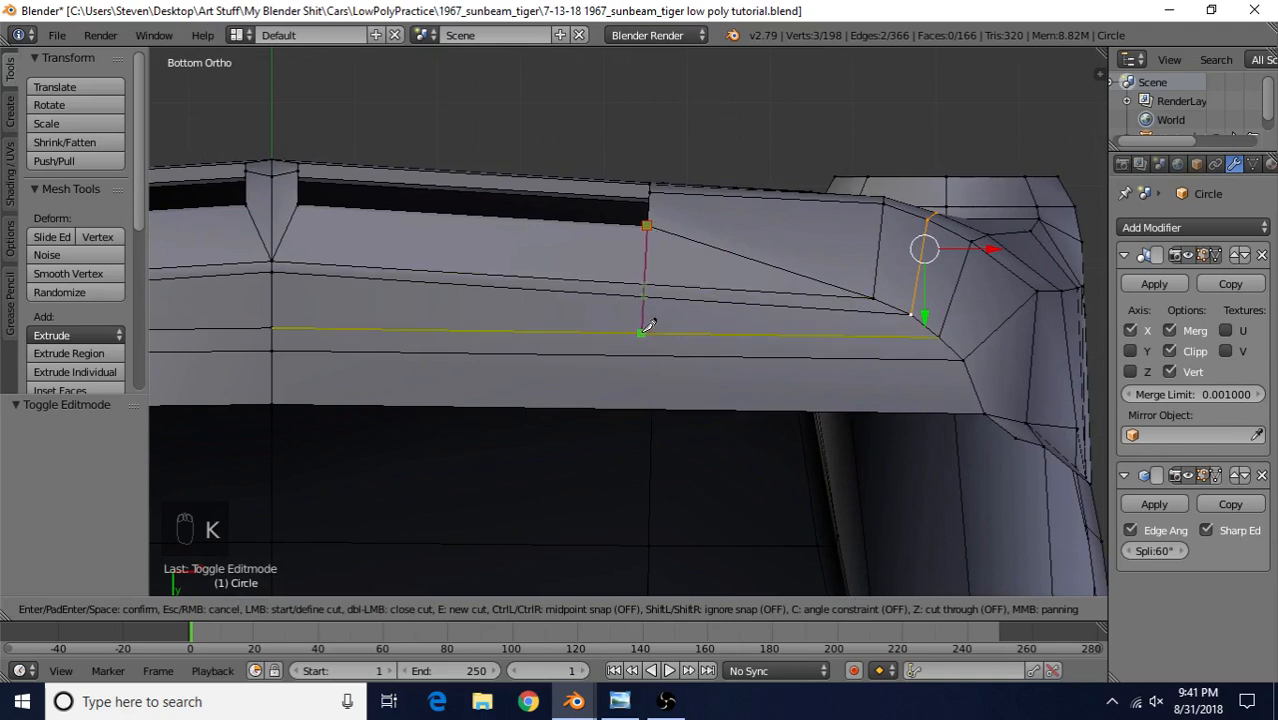
key(c)
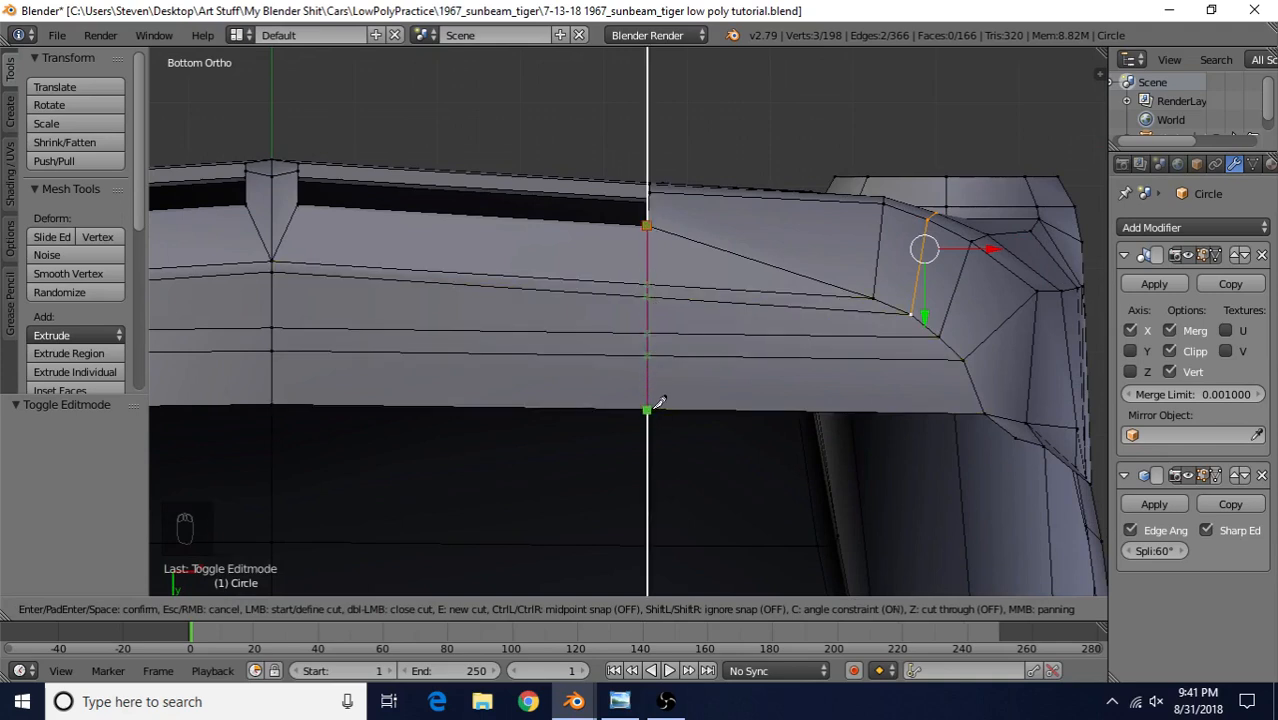
click(660, 399)
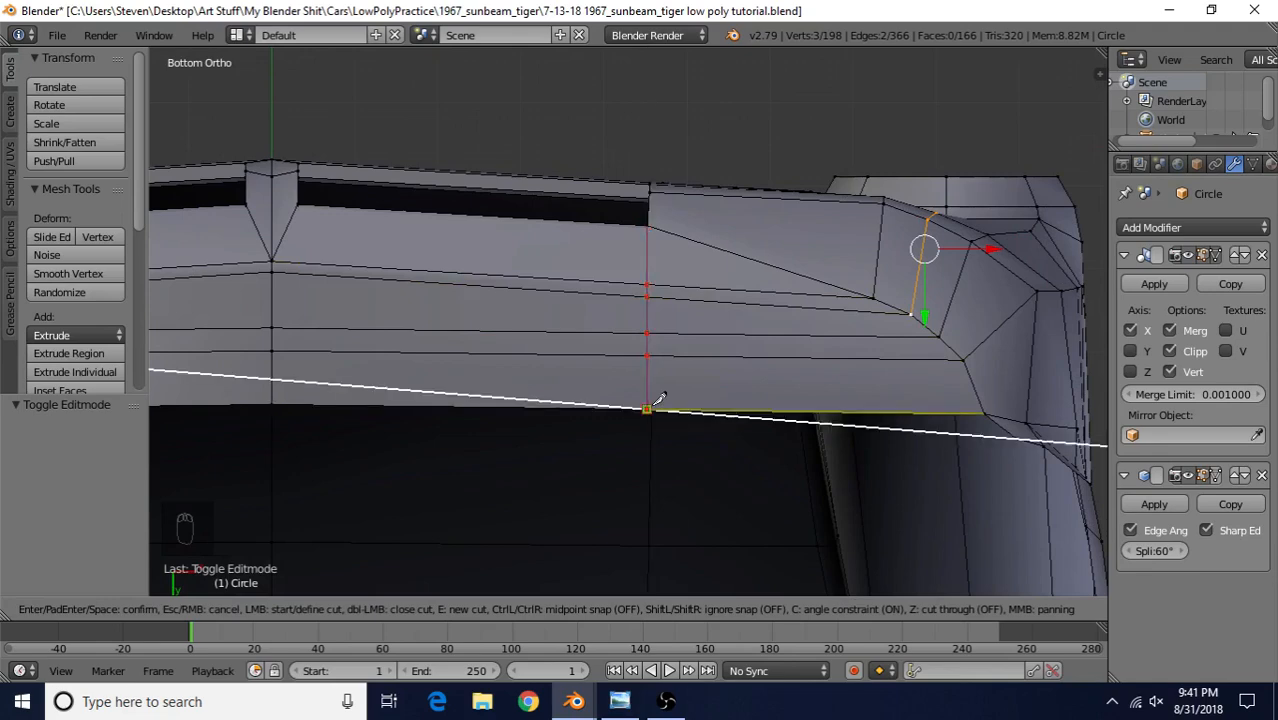
key(Return)
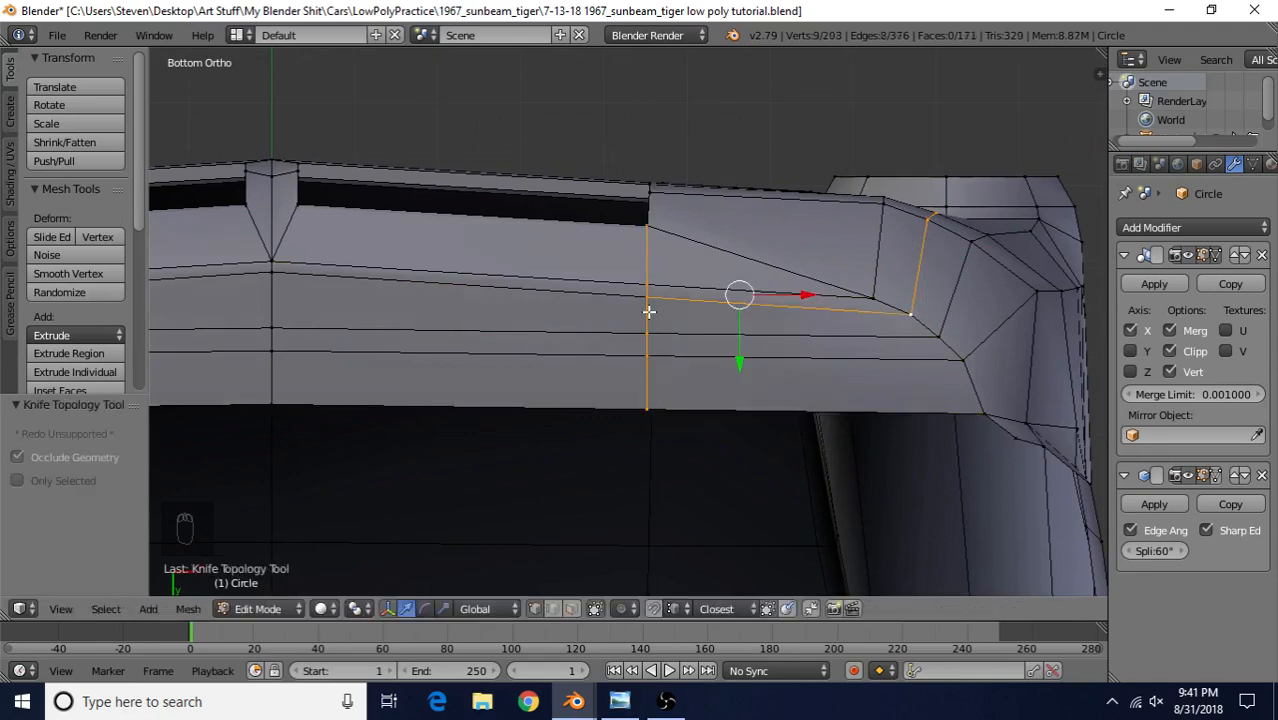
- In front view, knife a vertical, angle-constrained cut-through from the lower opening's upper outer corner up across the bar's top edge
middle_drag(624, 281, 630, 463)
middle_drag(649, 359, 635, 367)
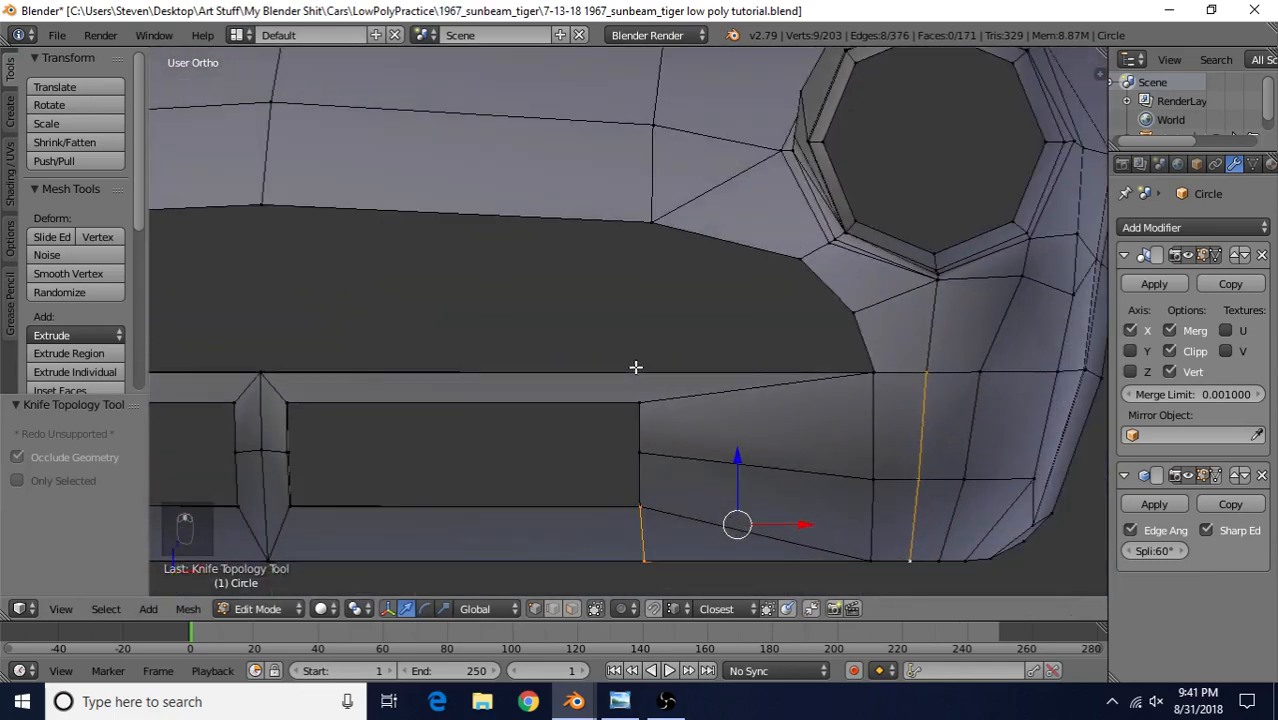
key(KP_1)
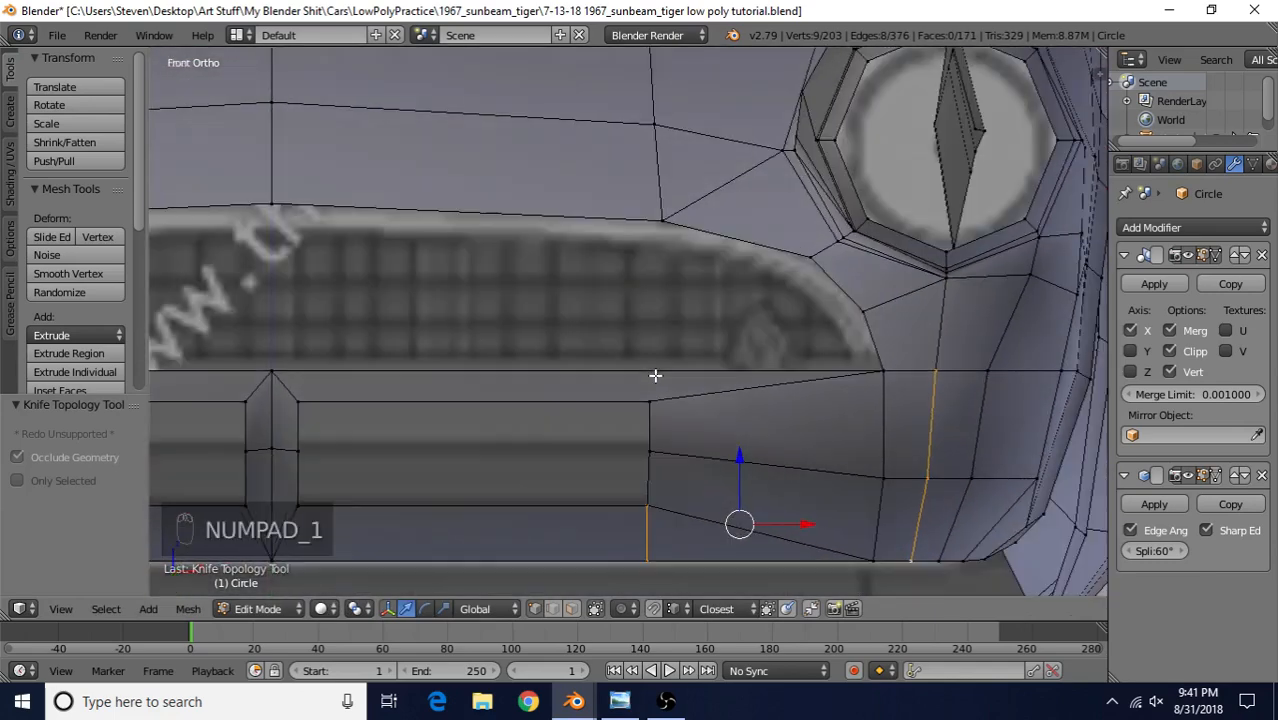
shift+middle_drag(655, 374, 656, 342)
scroll(658, 338, up, 1)
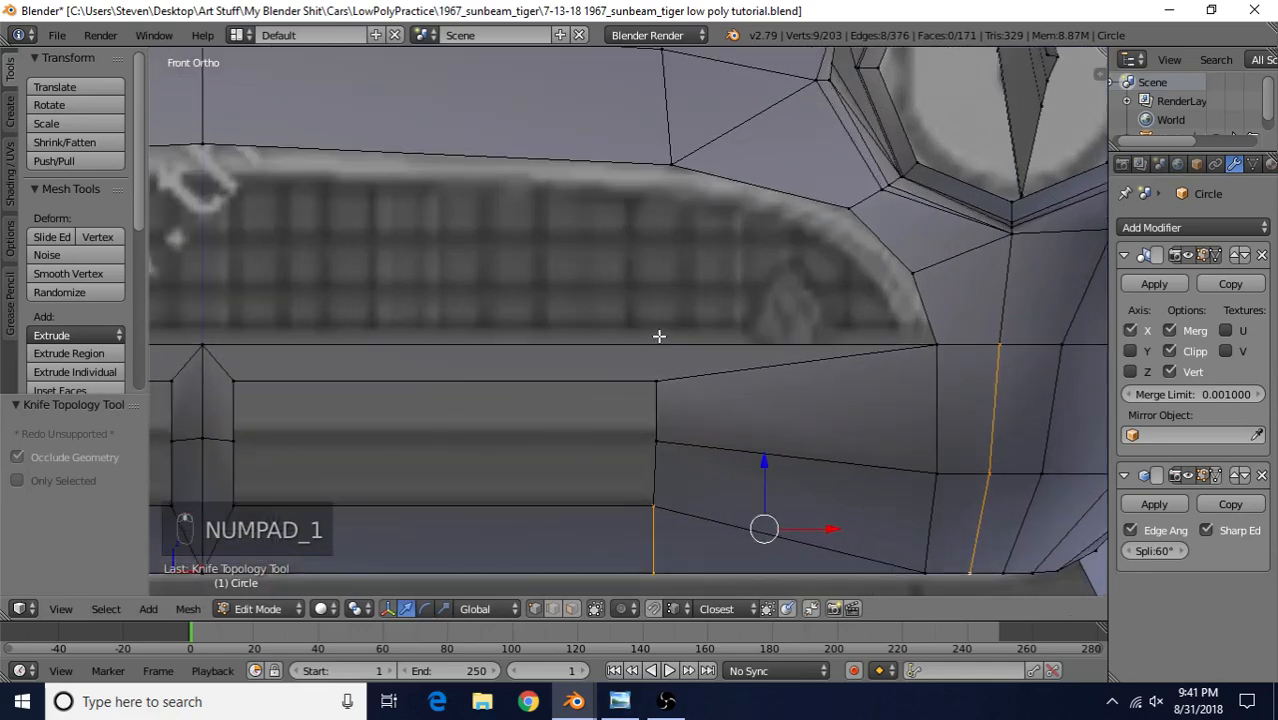
key(k)
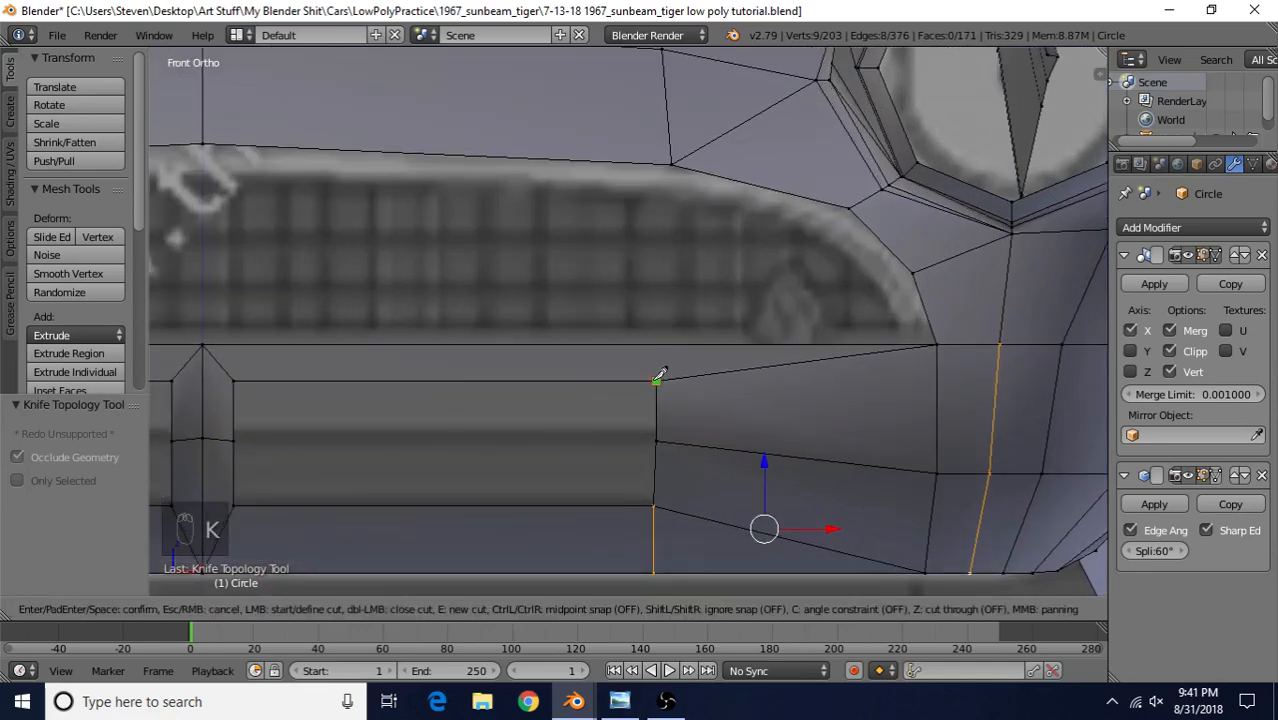
click(657, 378)
key(z)
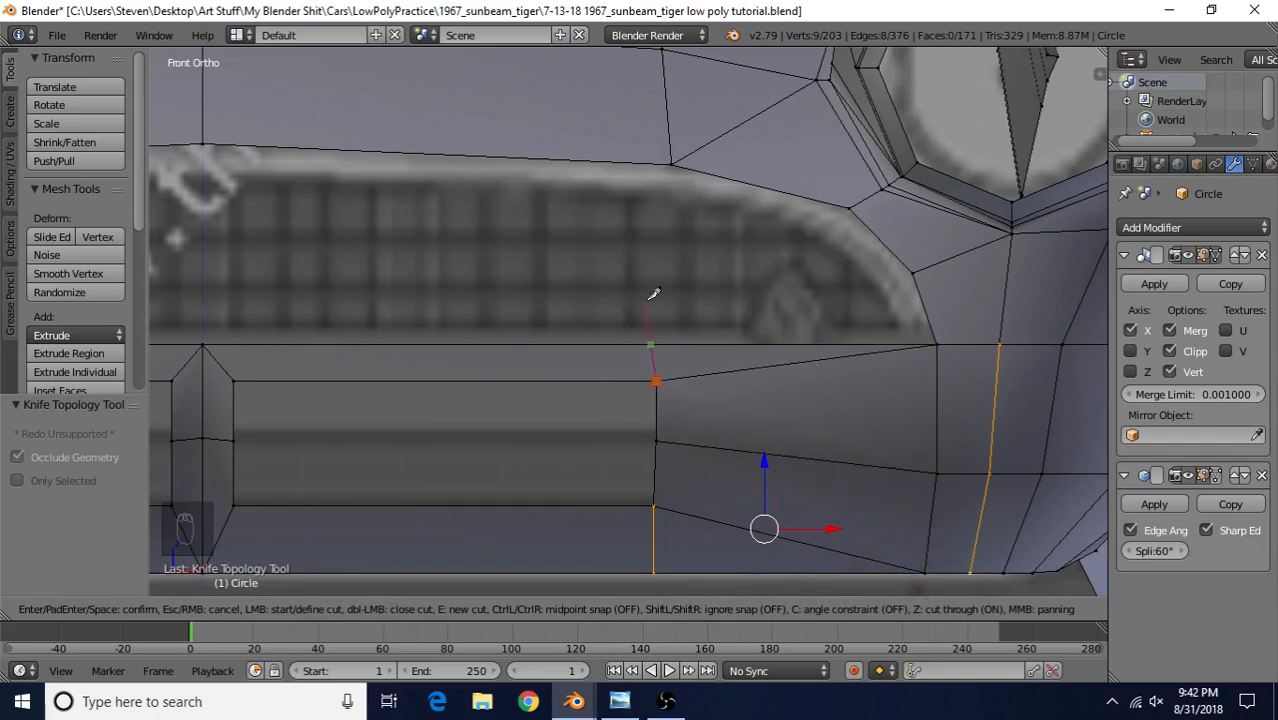
key(c)
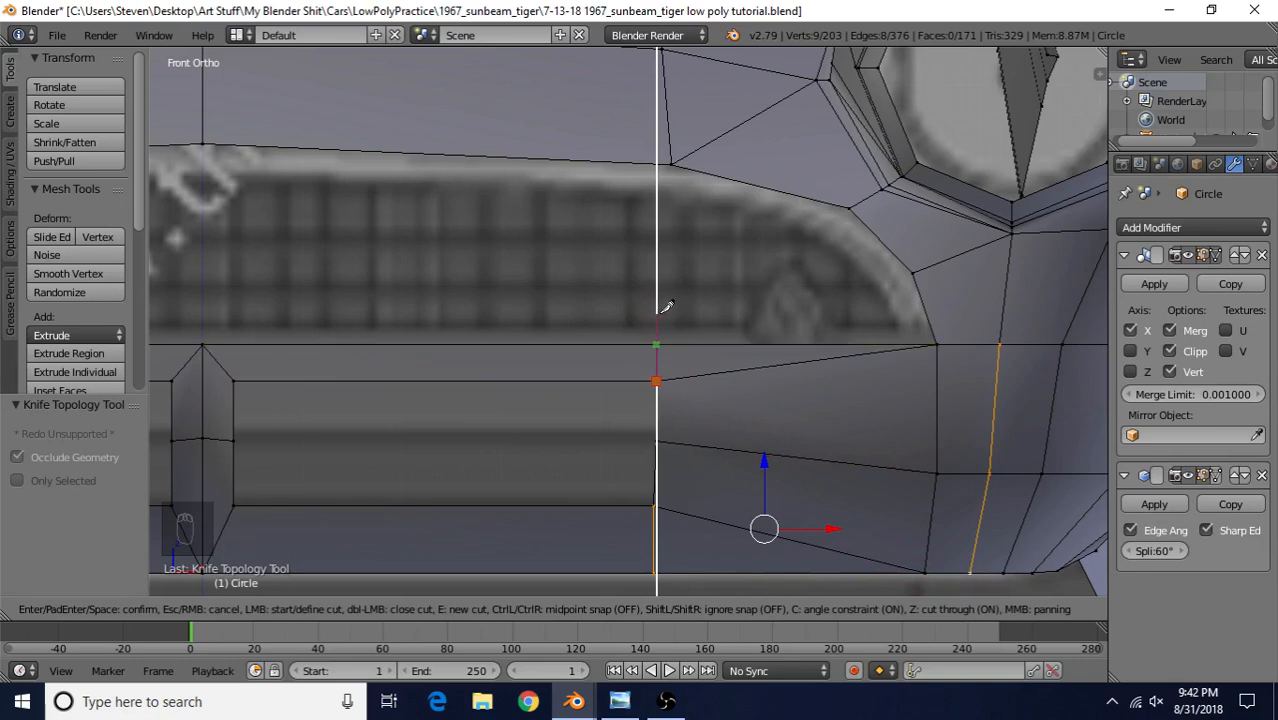
click(659, 313)
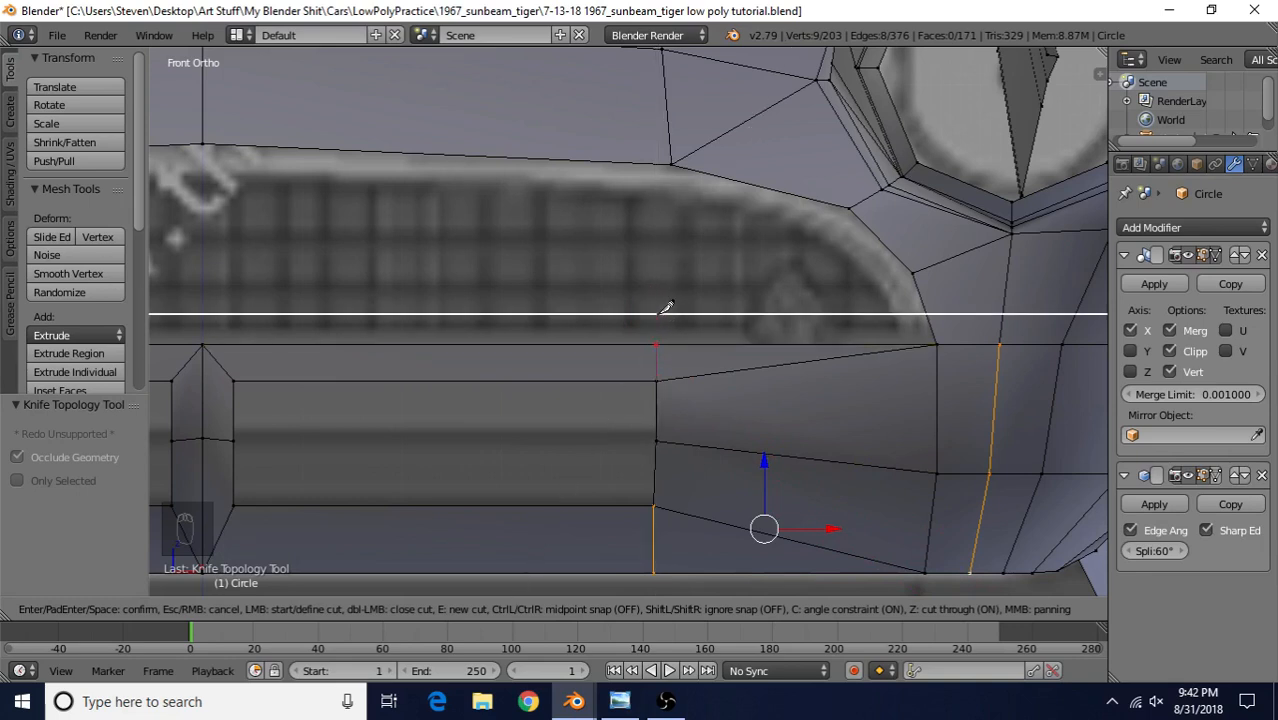
key(Return)
- Box-select the full column of vertices at the lower opening's outer end, including hidden ones, and move it about -0.017 along Y
middle_drag(662, 311, 646, 371)
right_click(652, 349)
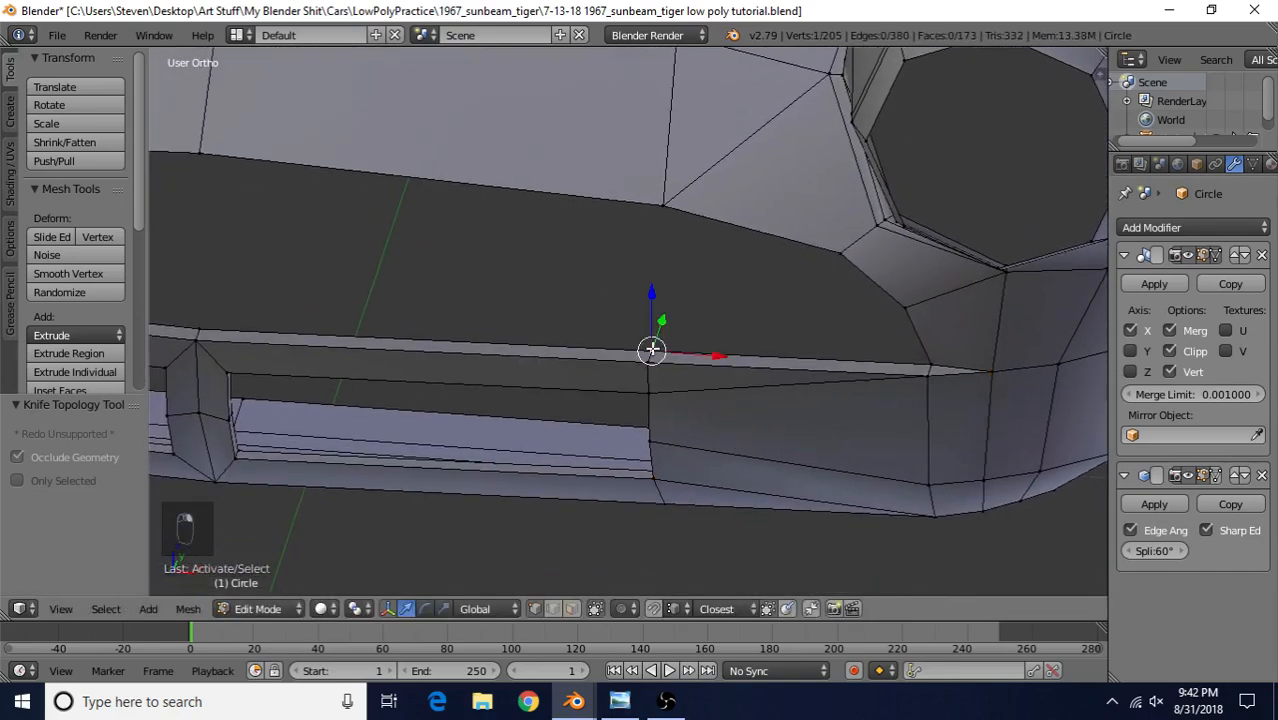
right_click(646, 362)
middle_drag(628, 444, 670, 343)
key(z)
key(b)
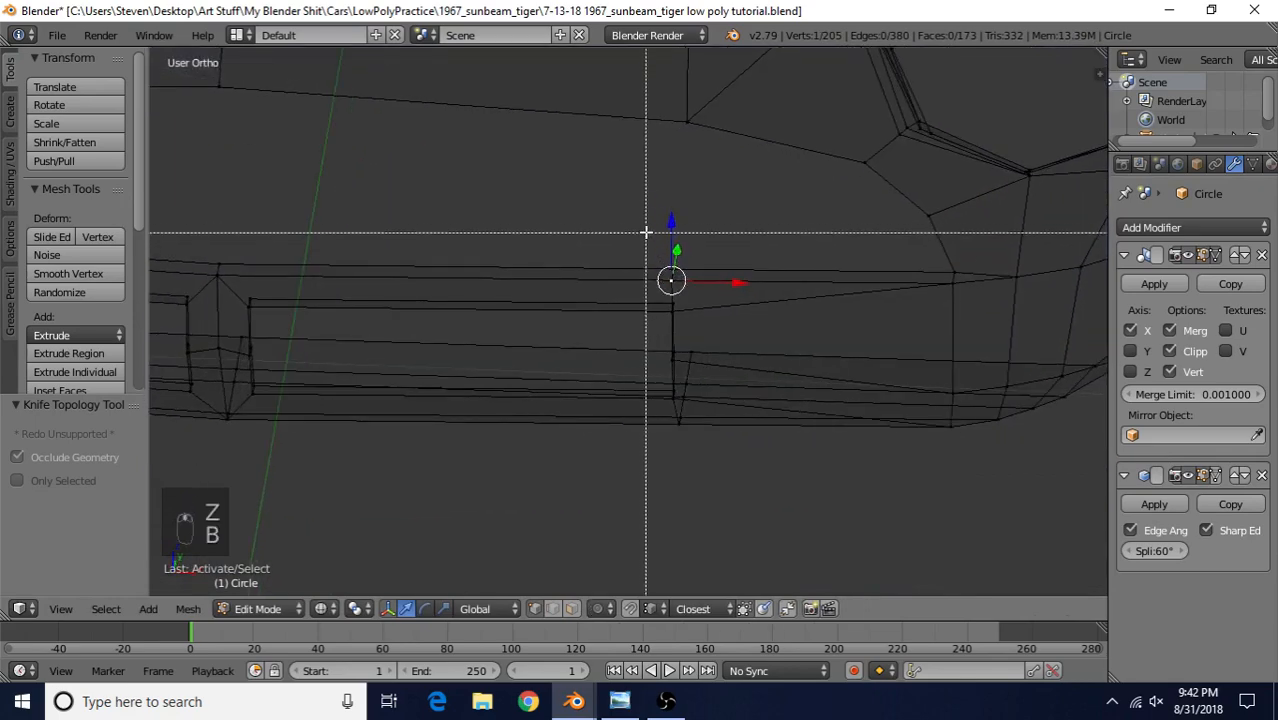
drag(642, 221, 728, 504)
key(z)
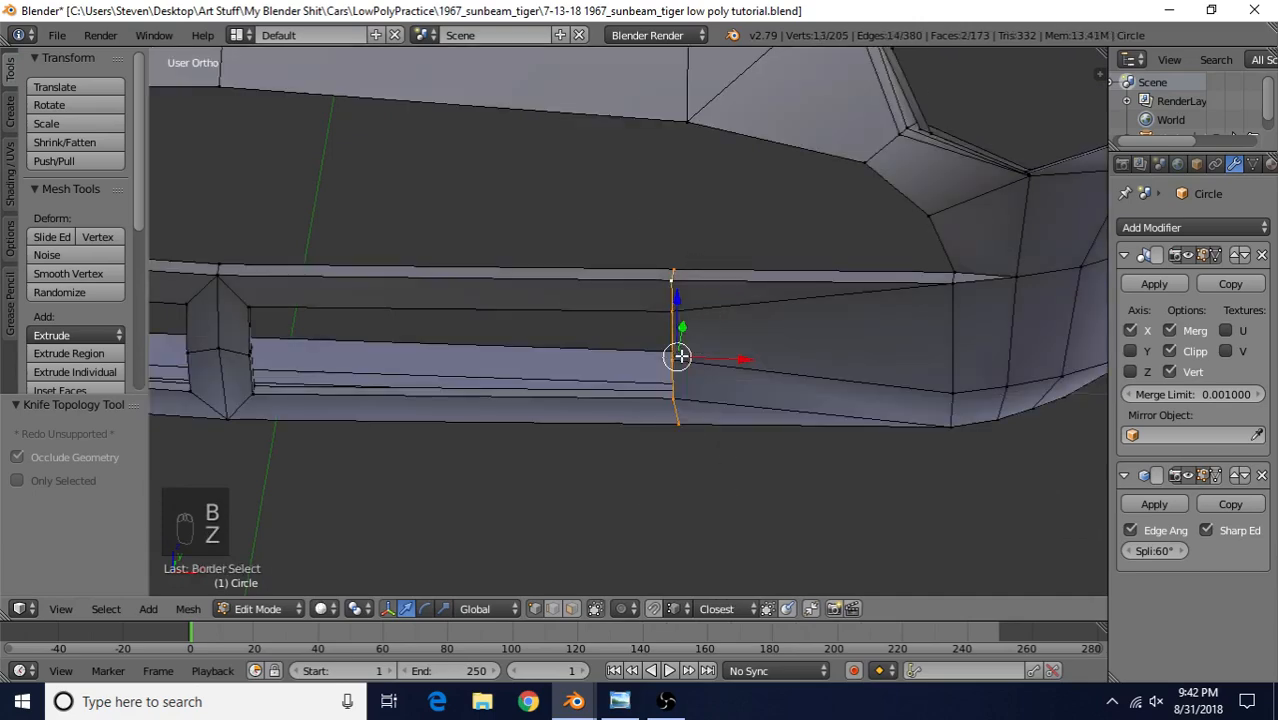
mouse_move(676, 357)
middle_down()
mouse_move(681, 343)
mouse_move(605, 325)
mouse_move(539, 391)
mouse_move(556, 372)
middle_up()
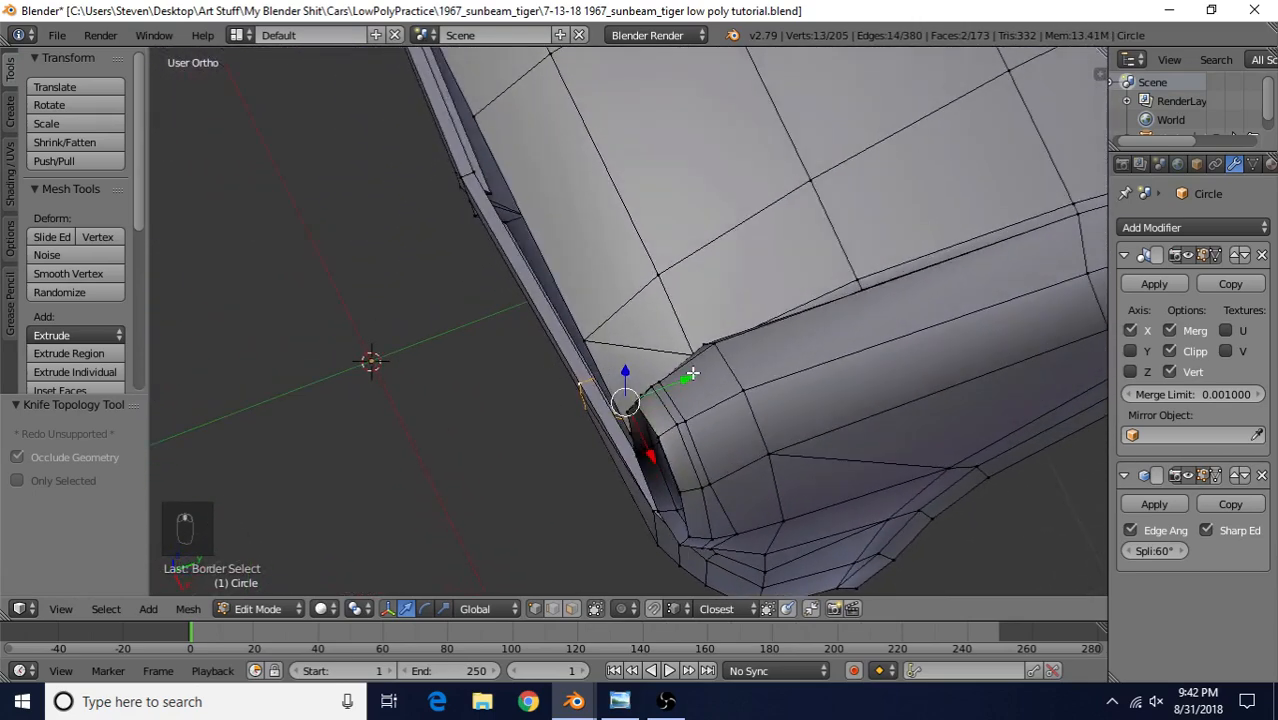
key(g)
key(y)
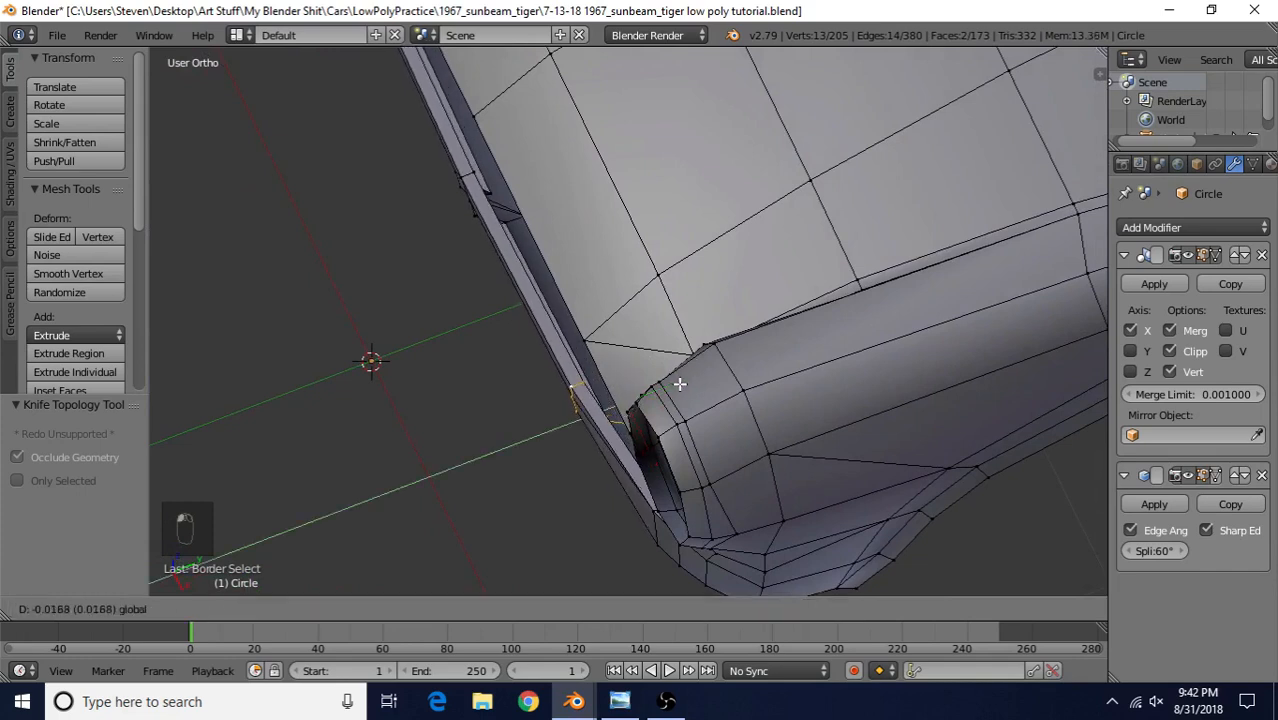
click(679, 384)
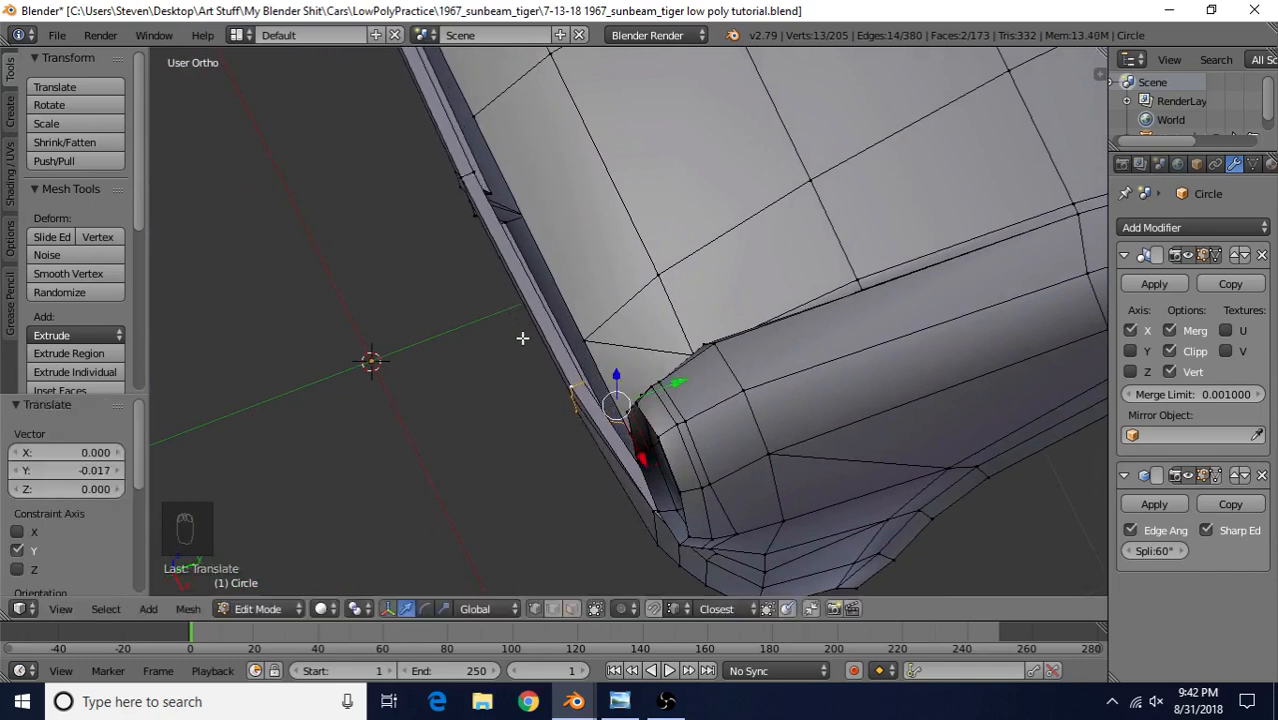
- Fine-tune the selected vertex column along Y by 0.004 and a further 0.003 or so to smooth the front curve
key(g)
key(y)
click(676, 382)
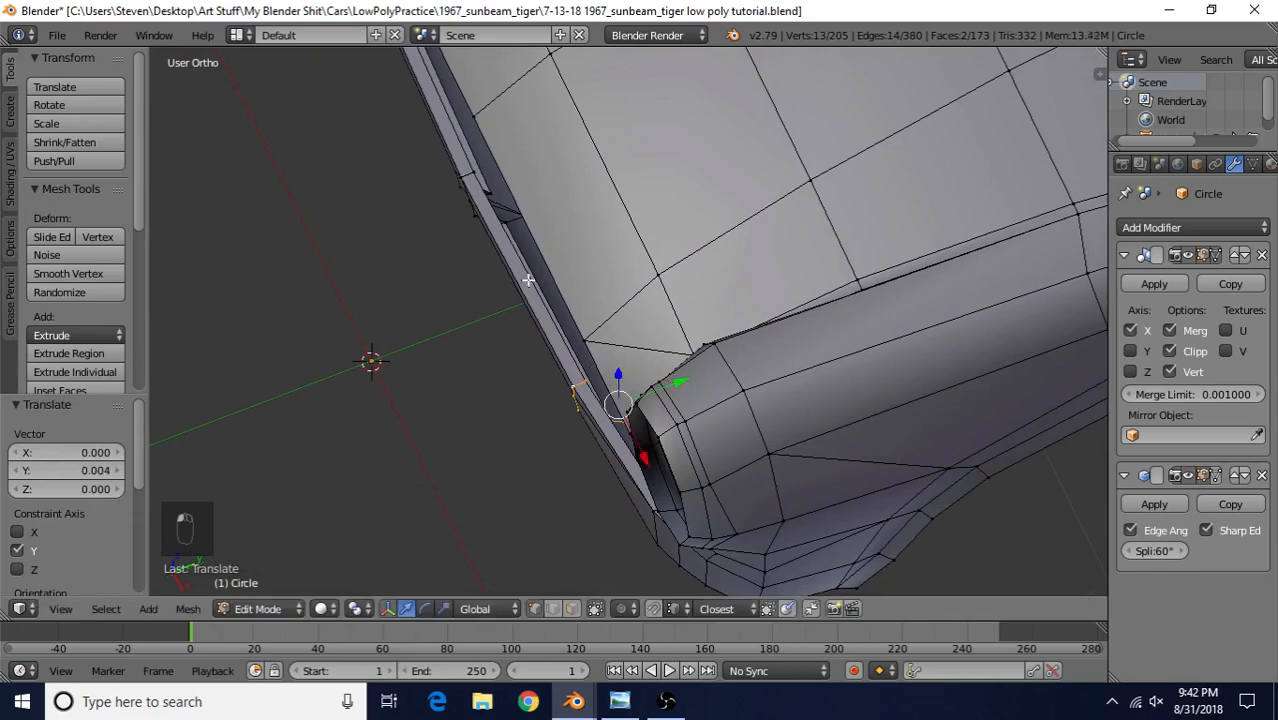
scroll(598, 446, down, 5)
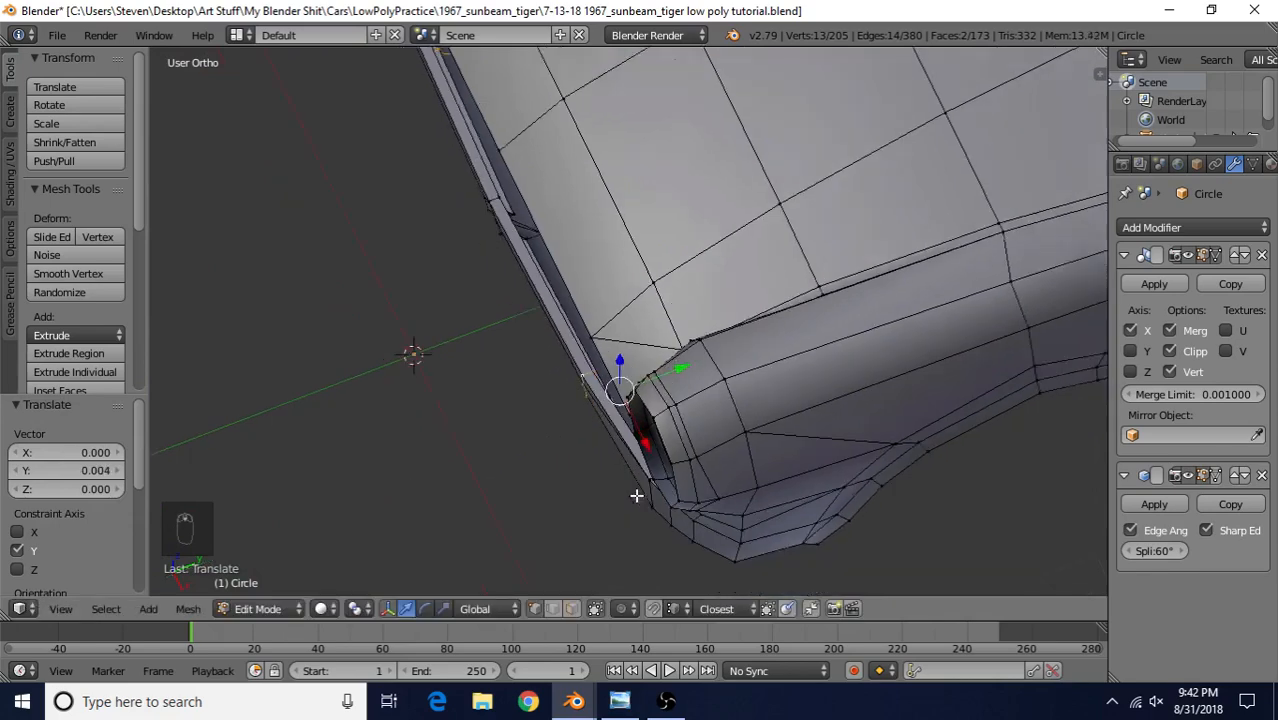
key(Tab)
middle_drag(649, 360, 642, 418)
scroll(642, 418, up, 2)
key(Tab)
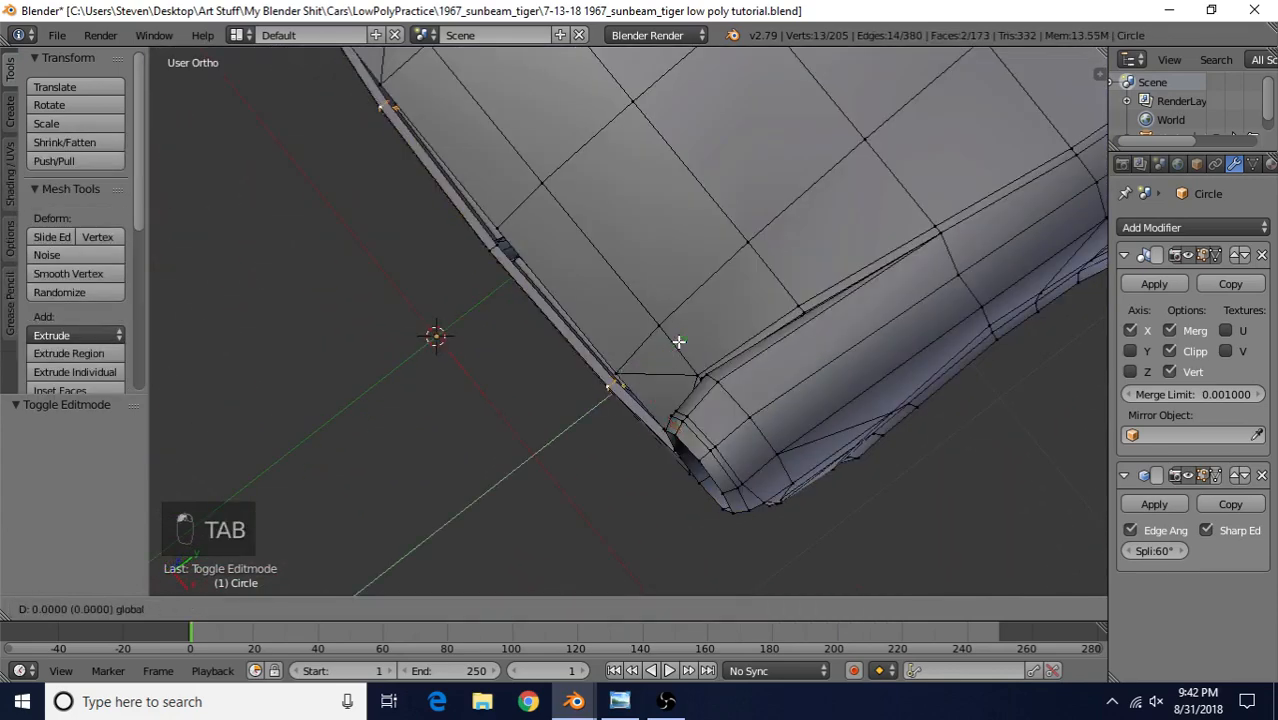
key(g)
key(y)
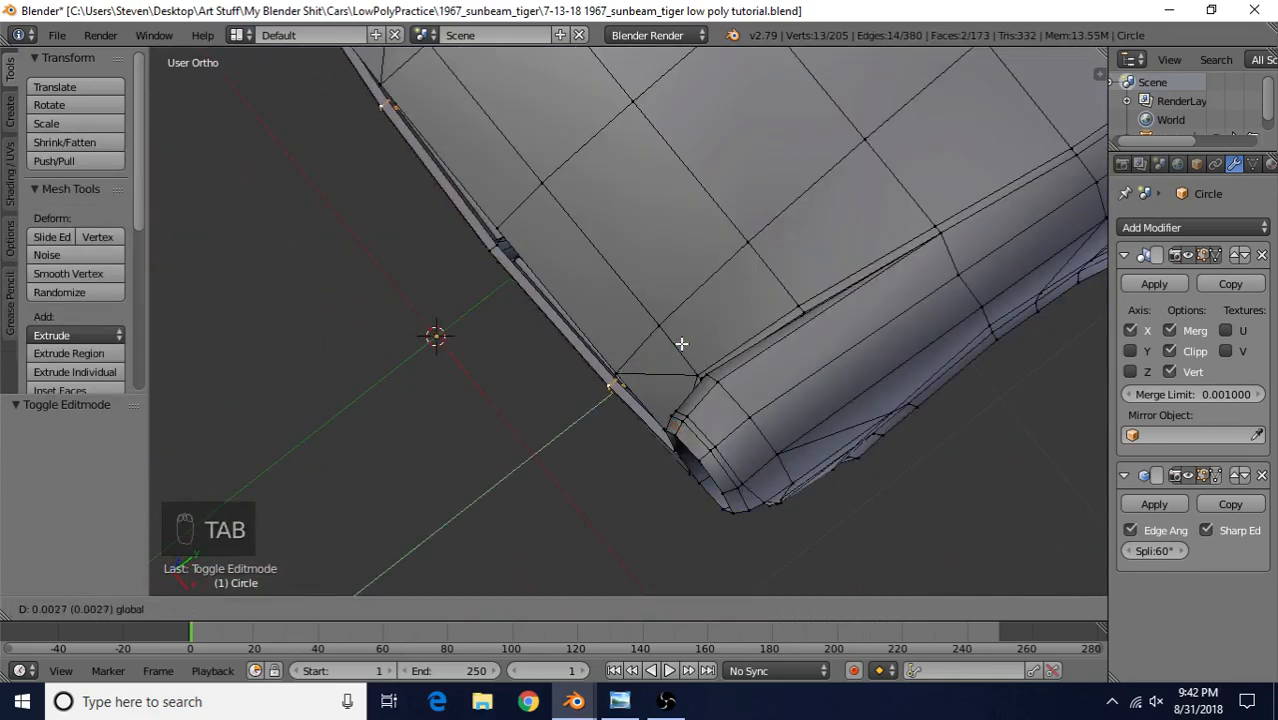
click(682, 343)
key(Tab)
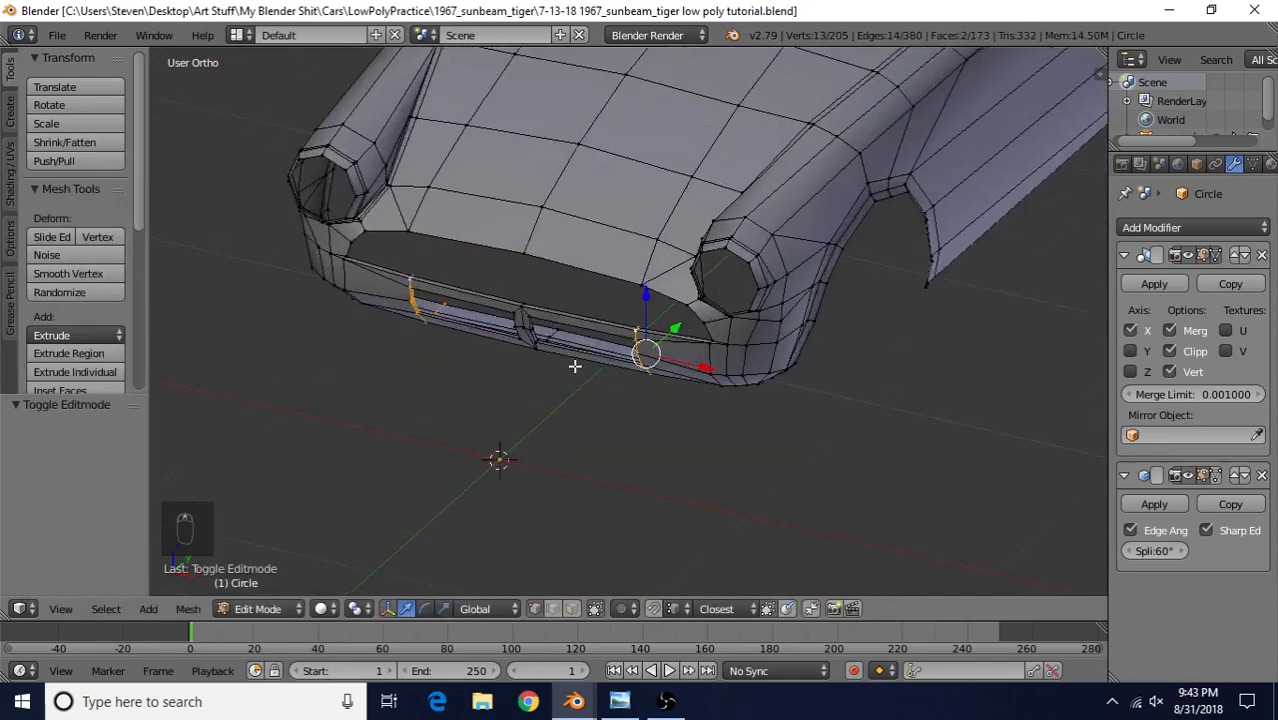
- Select the edge path along the bar's upper front edge from the centre to its outer end and duplicate it in place
scroll(574, 366, up, 2)
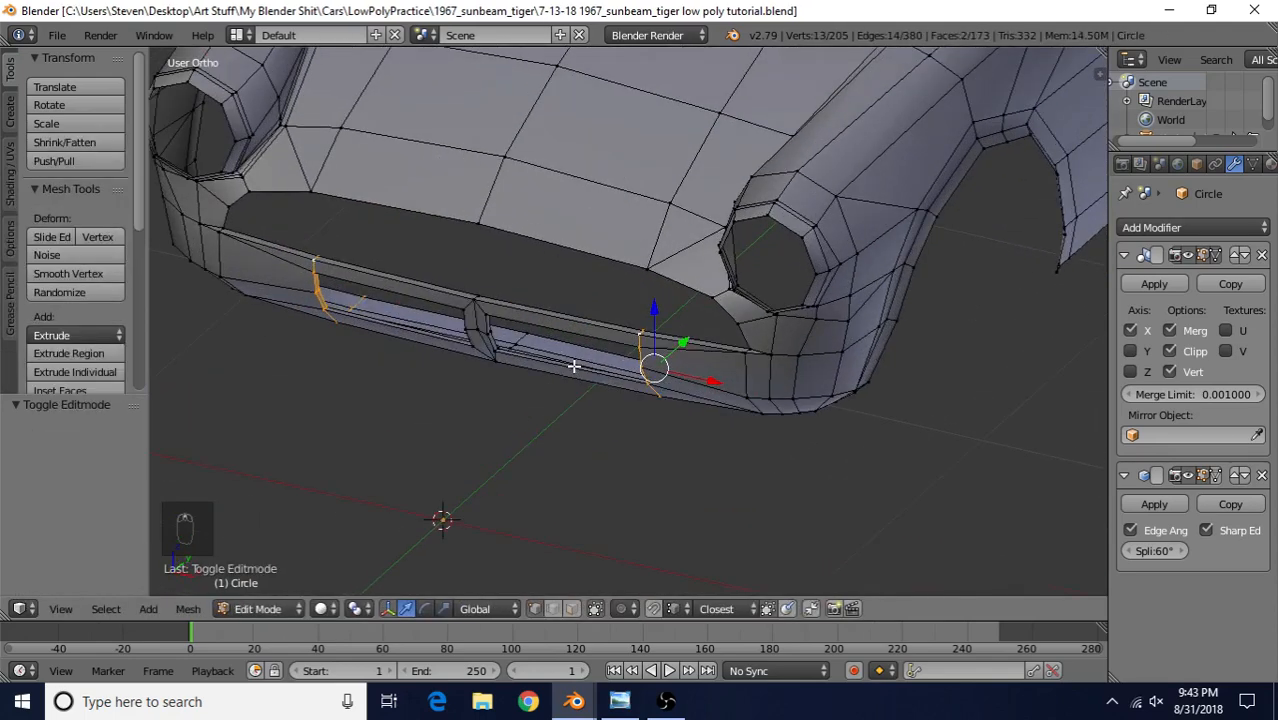
shift+middle_drag(574, 366, 599, 383)
scroll(599, 383, up, 1)
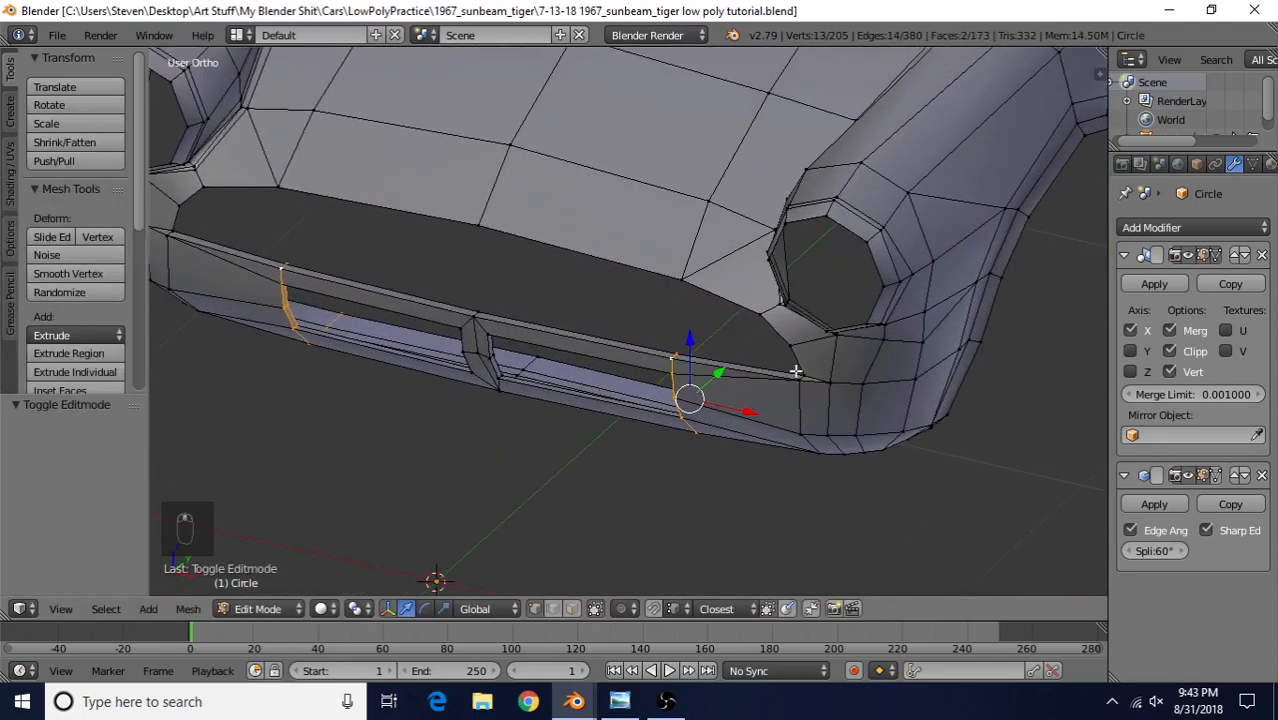
right_click(468, 318)
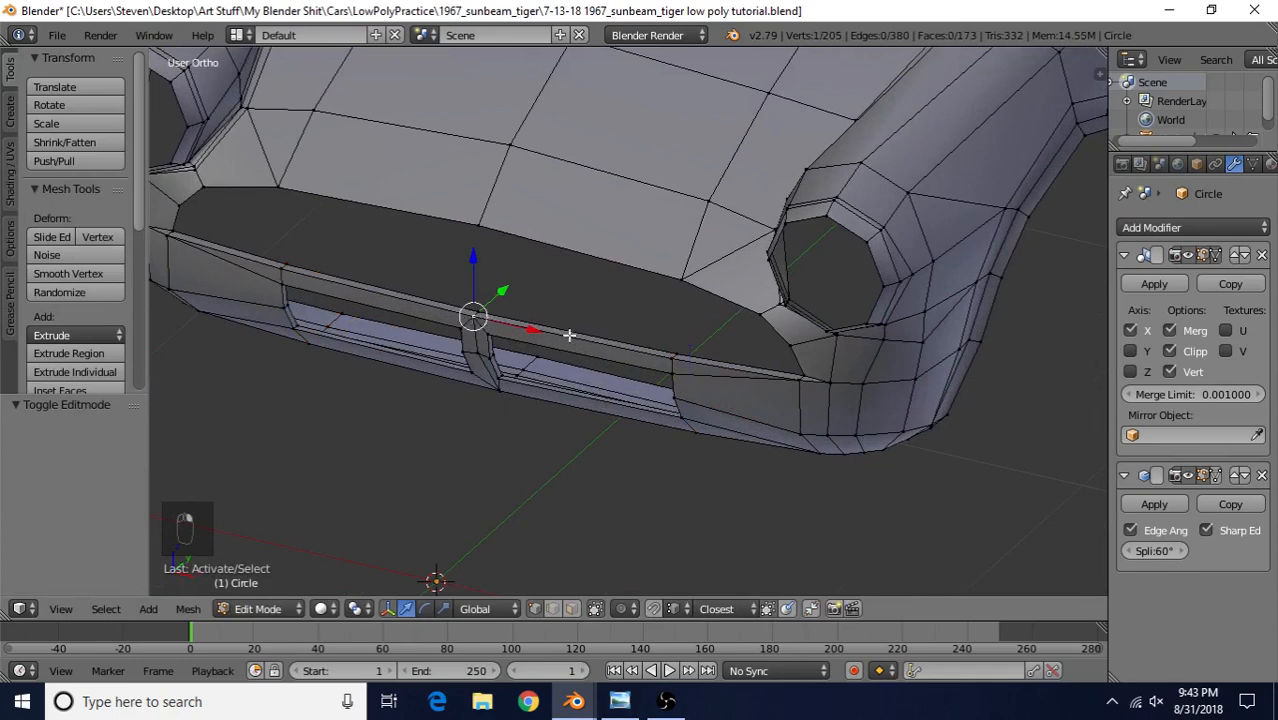
middle_drag(640, 351, 541, 372)
ctrl+right_click(660, 358)
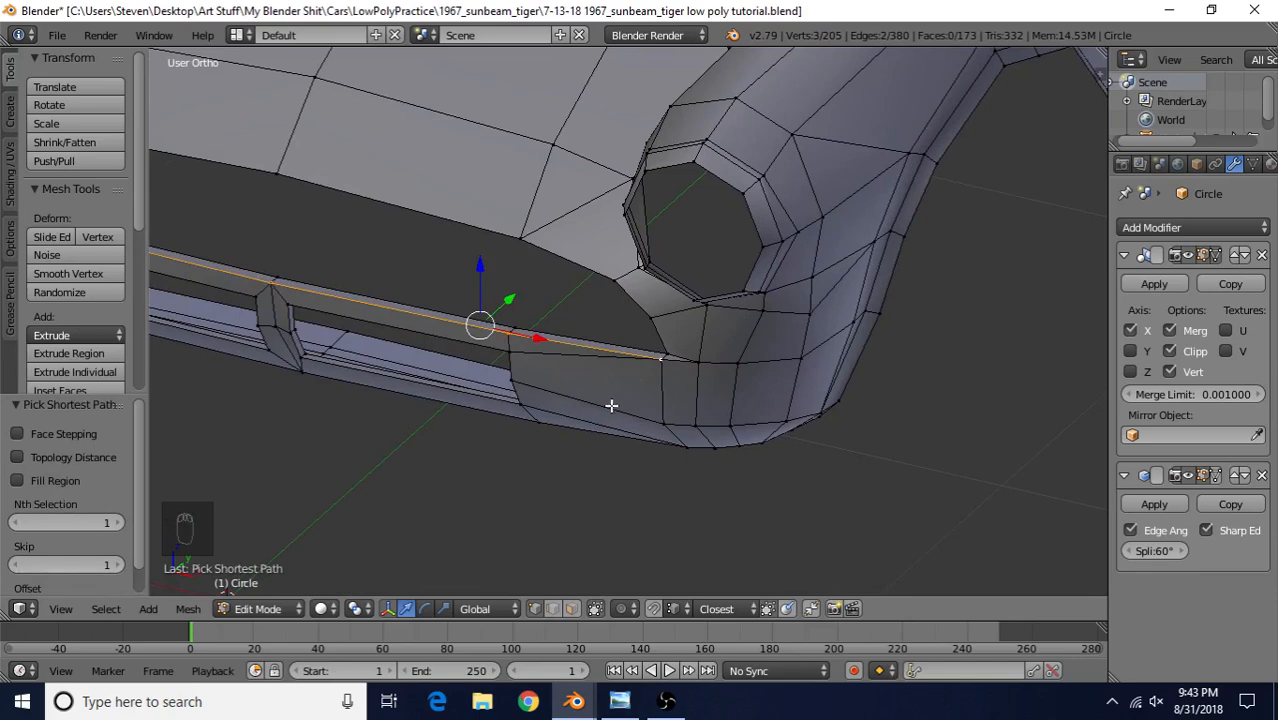
middle_drag(611, 404, 677, 275)
key(shift+d)
right_click(669, 382)
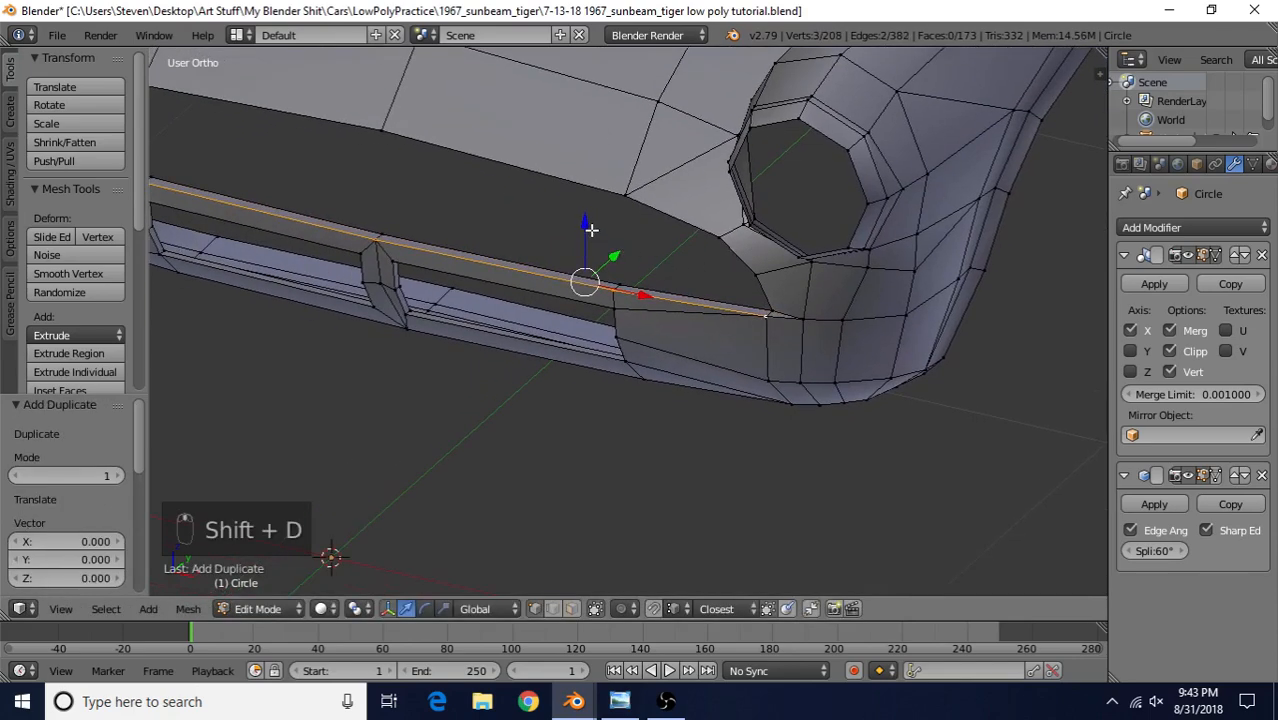
- Raise the duplicated edge path 0.009 along Z above the bar
drag(591, 229, 588, 210)
middle_drag(588, 210, 389, 267)
middle_drag(773, 267, 474, 175)
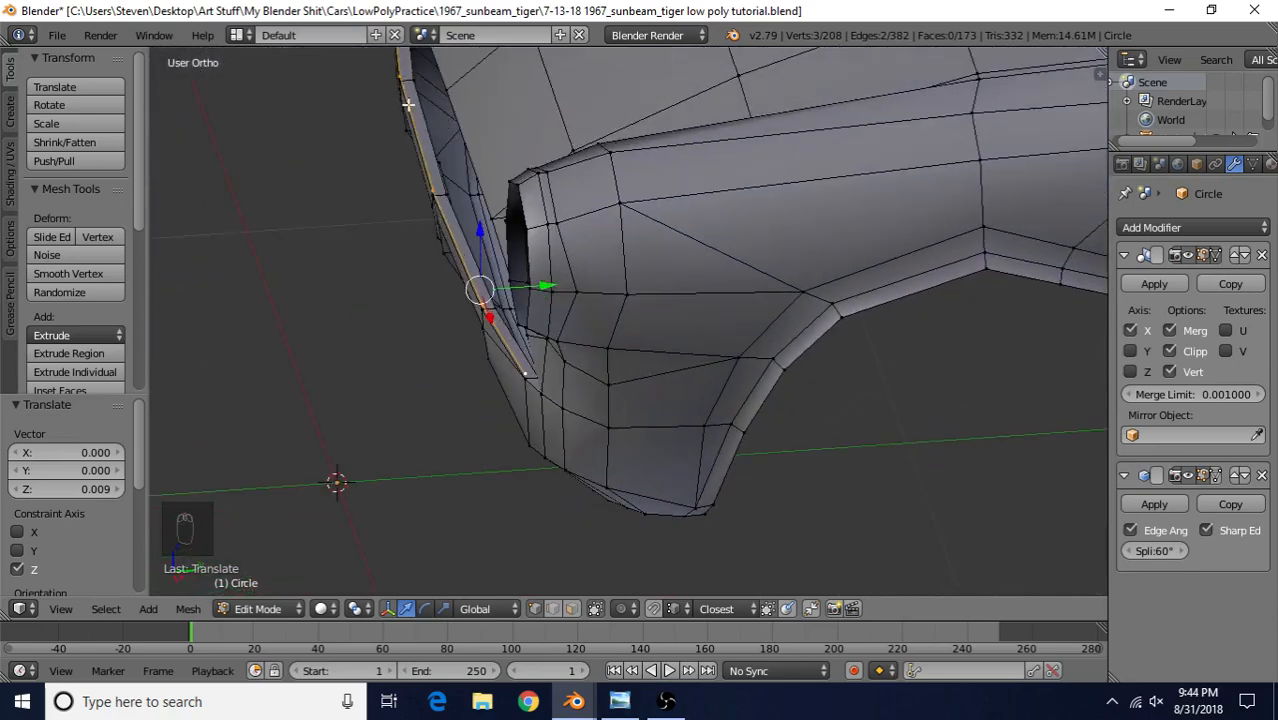
middle_drag(604, 334, 697, 295)
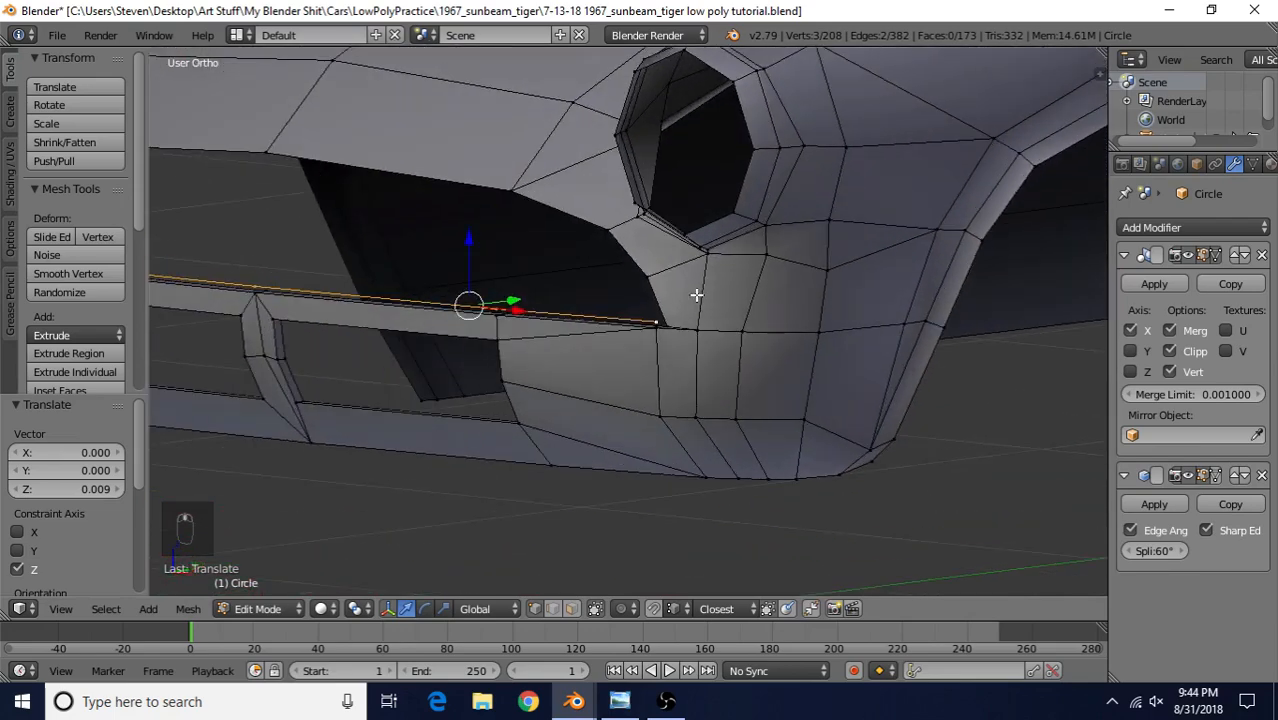
- Extrude the outer end vertex of the duplicated edge path and move the new vertex 0.118 along X and 0.027 along Y
right_click(653, 319)
middle_drag(685, 295, 735, 468)
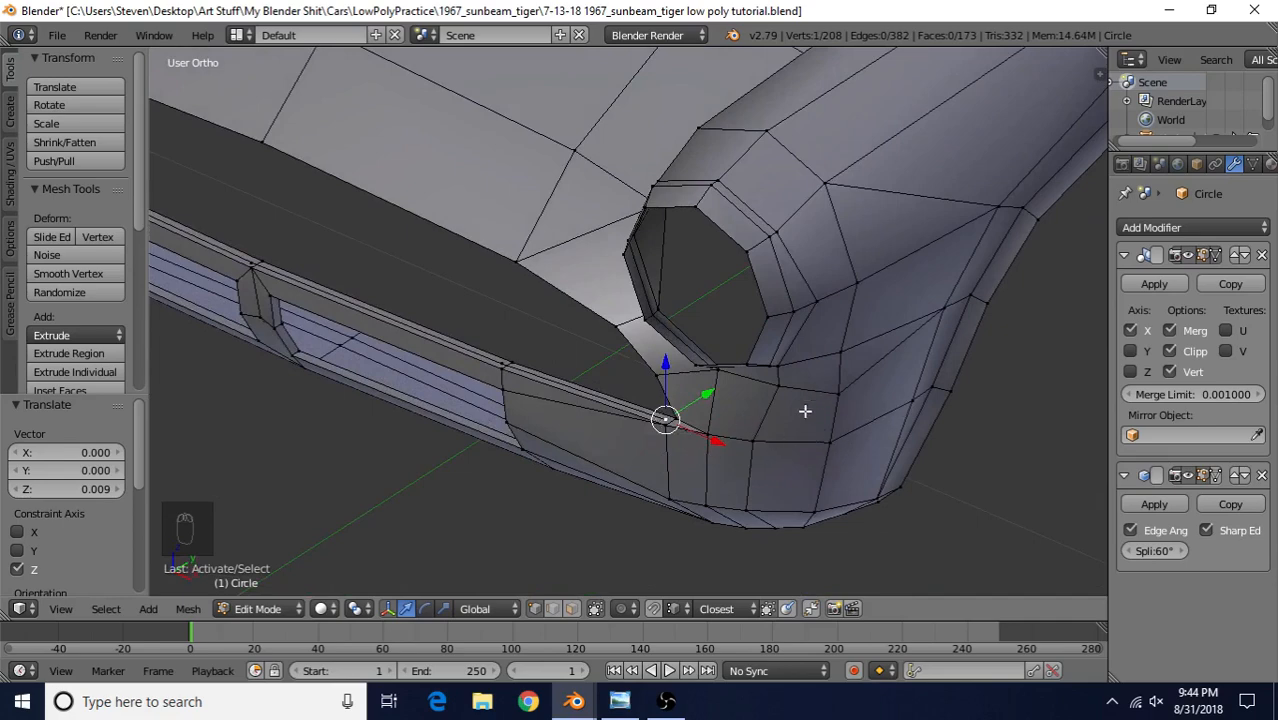
middle_drag(805, 410, 652, 434)
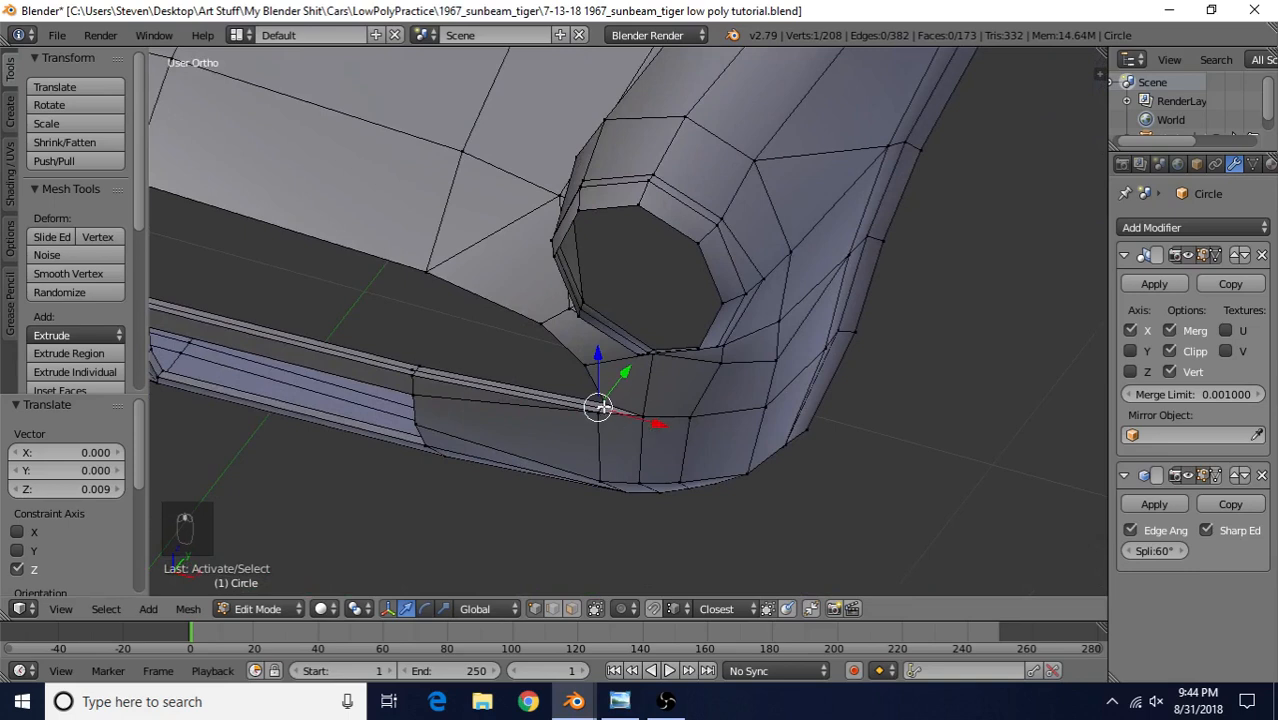
key(e)
right_click(684, 331)
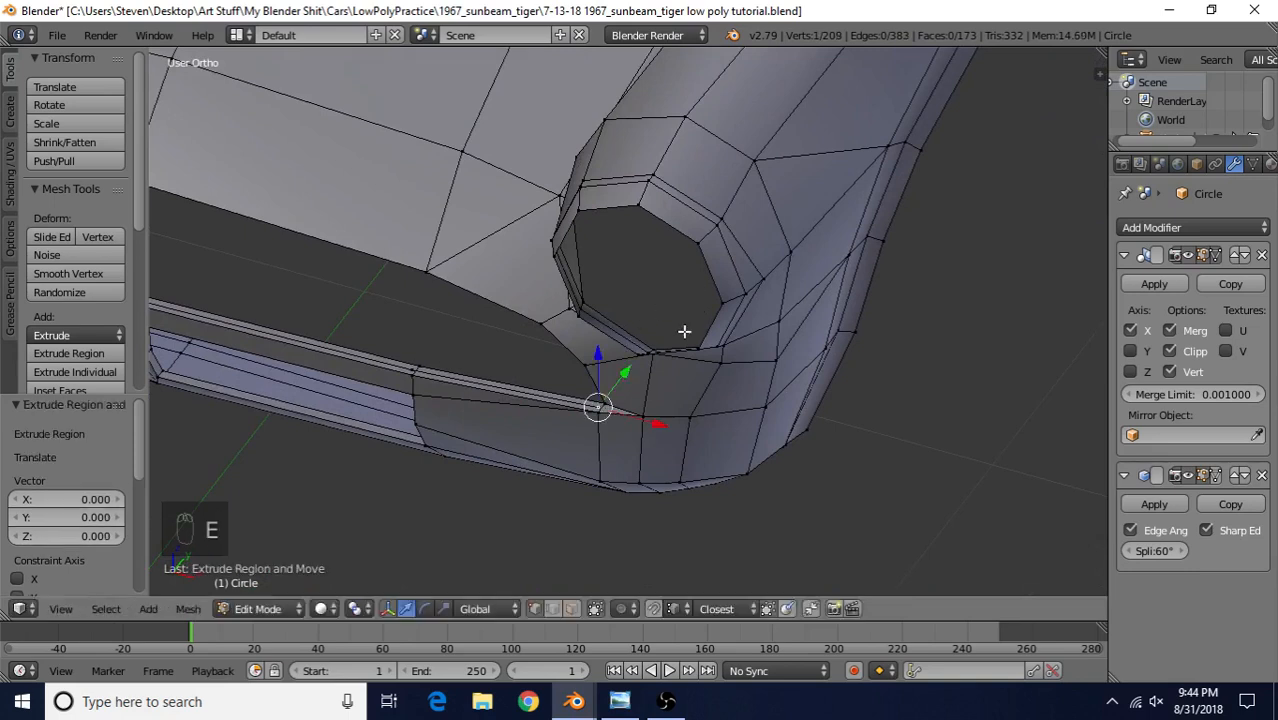
drag(657, 427, 729, 448)
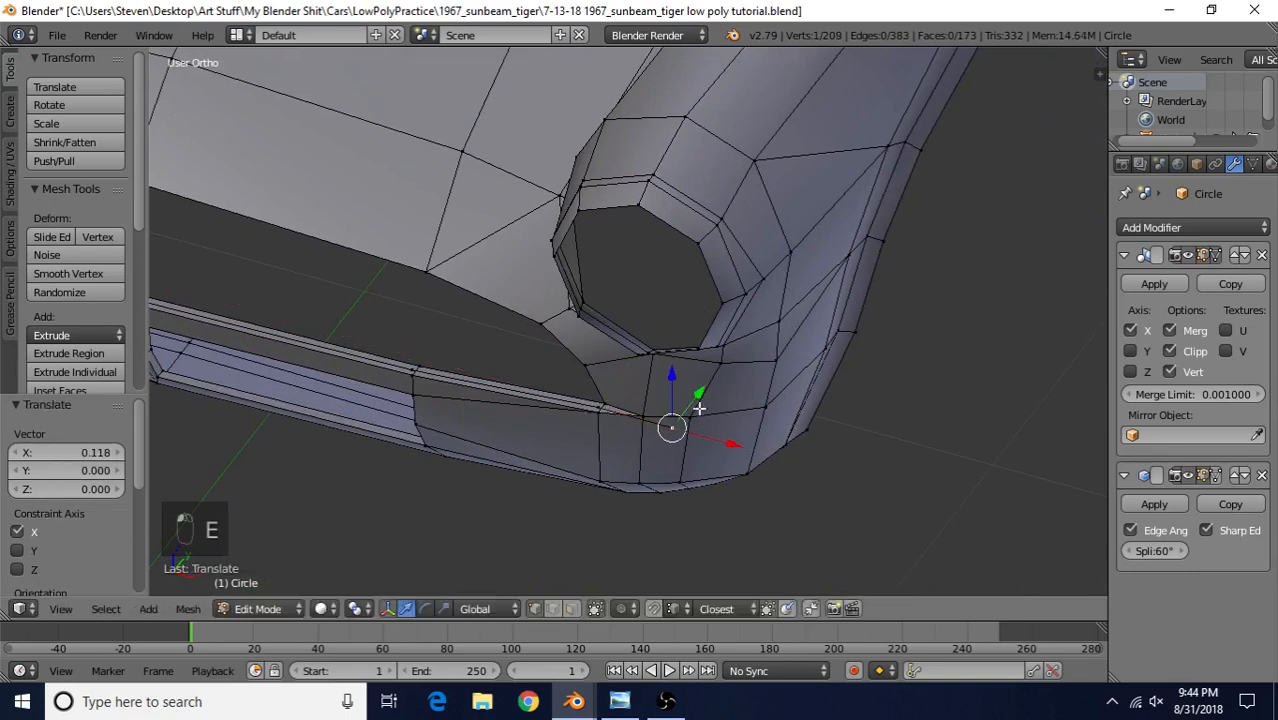
mouse_move(701, 392)
mouse_down()
mouse_move(723, 375)
mouse_move(720, 389)
mouse_up()
middle_drag(720, 389, 746, 308)
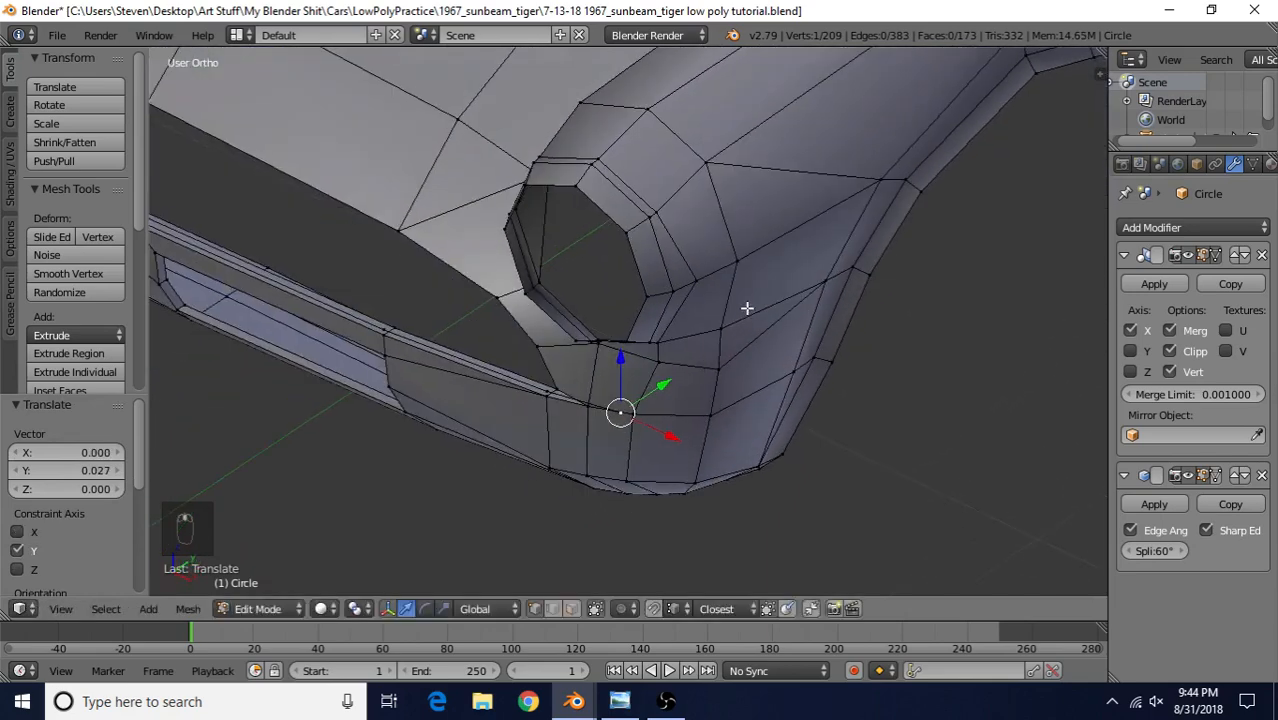
- Extrude another vertex from the path's end and move it out along X toward the front corner of the body
key(e)
right_click(790, 297)
drag(667, 436, 753, 374)
middle_drag(753, 374, 680, 374)
- Extrude a third vertex around the front corner, moving it 0.066 and a further 0.011 along Y with a slight X shift
key(e)
click(678, 374)
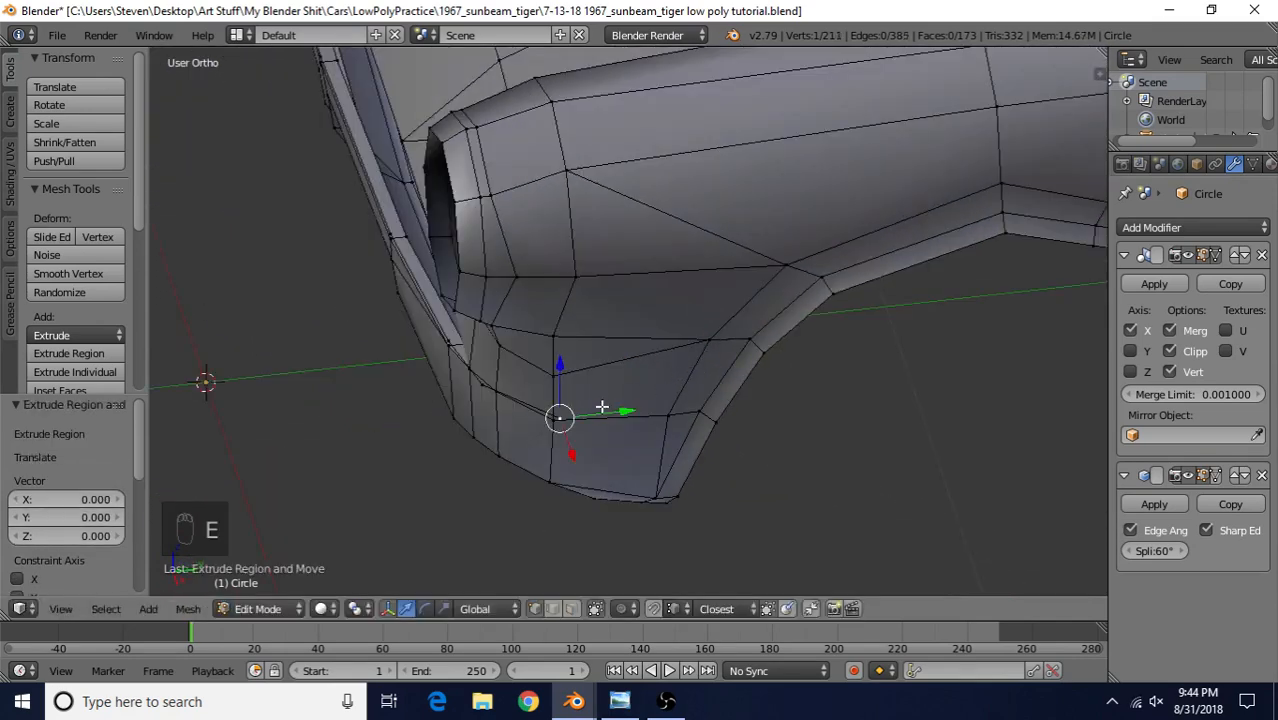
drag(604, 410, 655, 414)
middle_drag(655, 414, 724, 458)
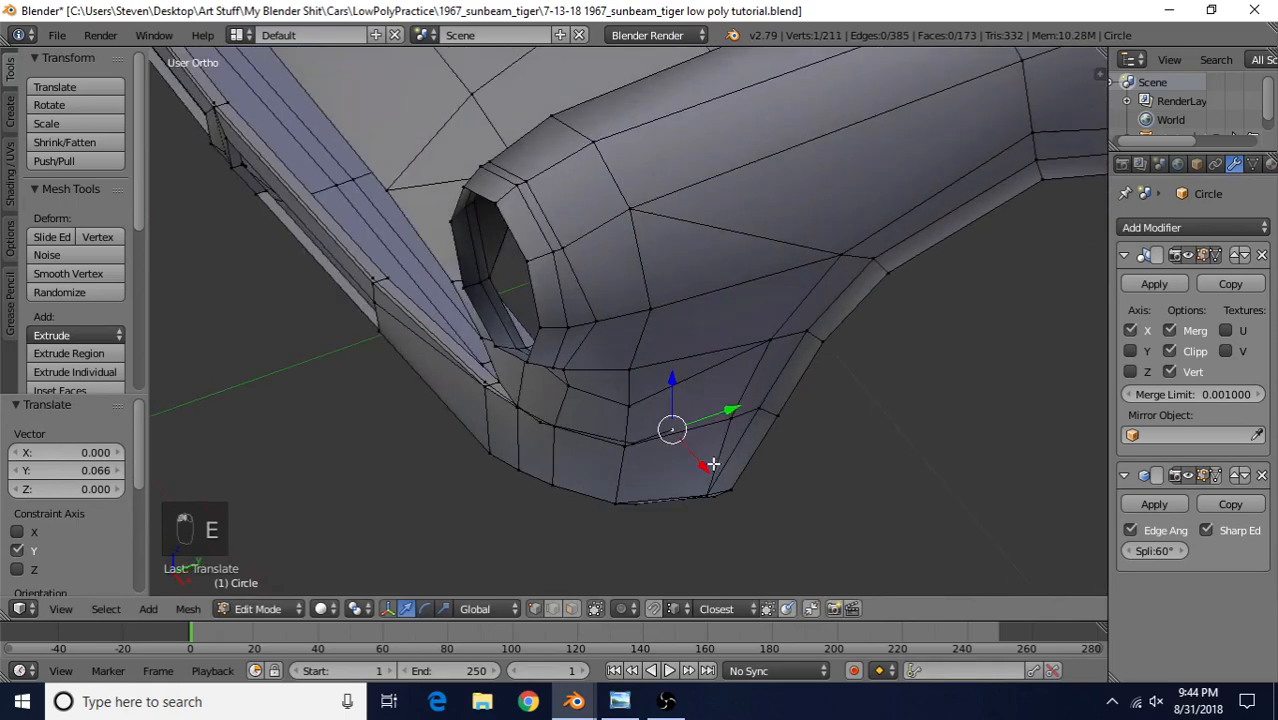
drag(708, 466, 710, 471)
drag(723, 411, 731, 408)
- Select the path's corner vertex and move it about -0.024 along Y
right_click(641, 443)
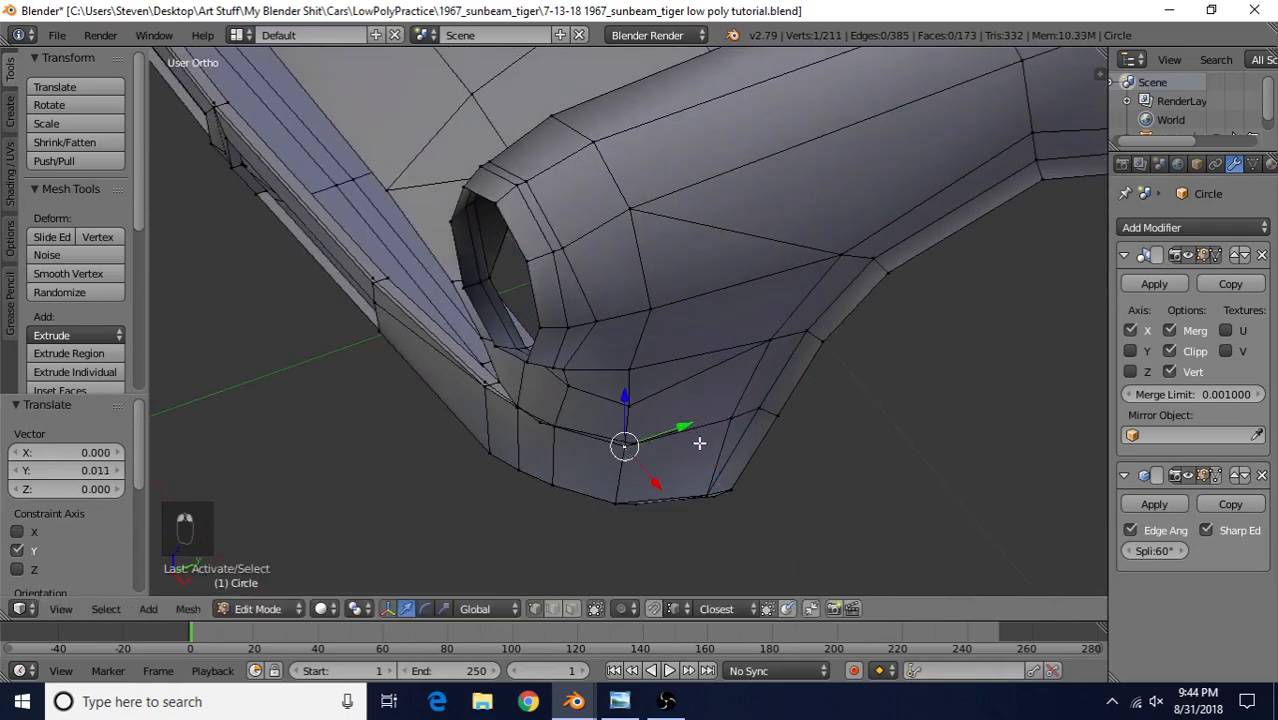
middle_drag(699, 442, 745, 430)
mouse_move(745, 430)
mouse_down()
mouse_move(759, 425)
mouse_move(756, 435)
mouse_up()
right_click(746, 429)
right_click(718, 453)
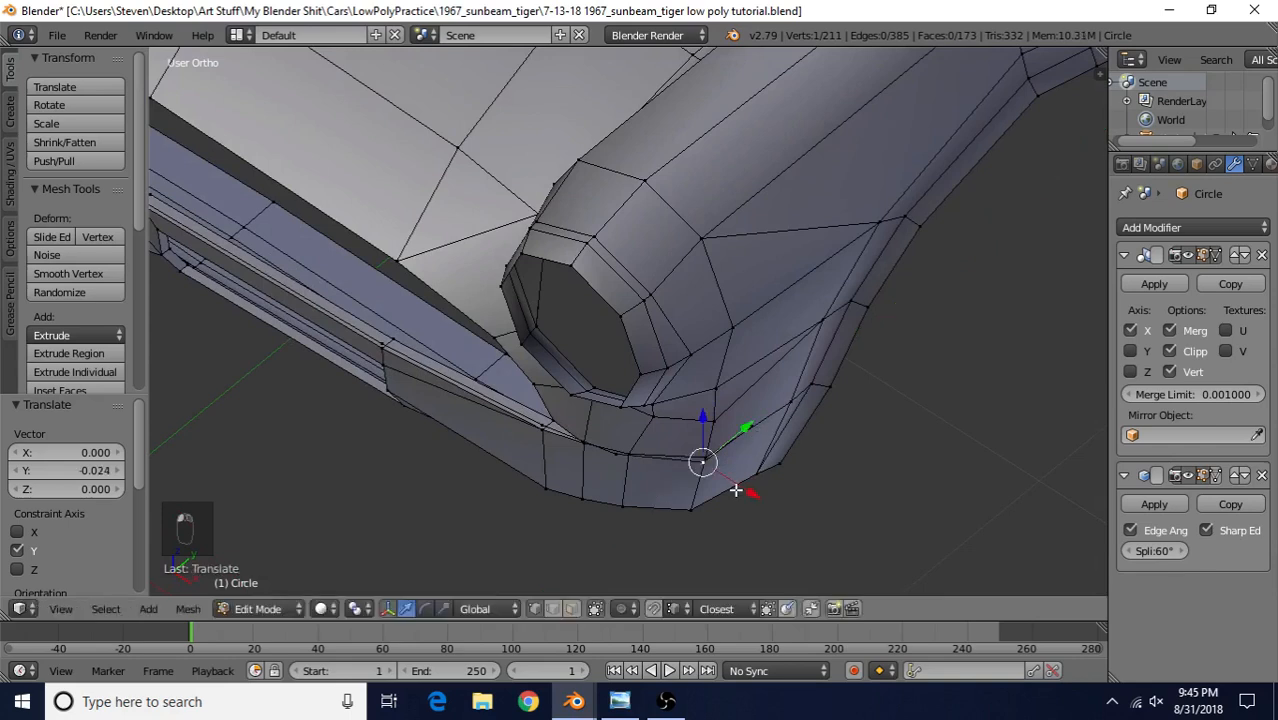
- Fine-tune the path around the corner, moving the corner vertex 0.004 and the end vertex 0.008 along X
right_click(752, 426)
right_click(703, 476)
drag(728, 486, 737, 489)
right_click(612, 470)
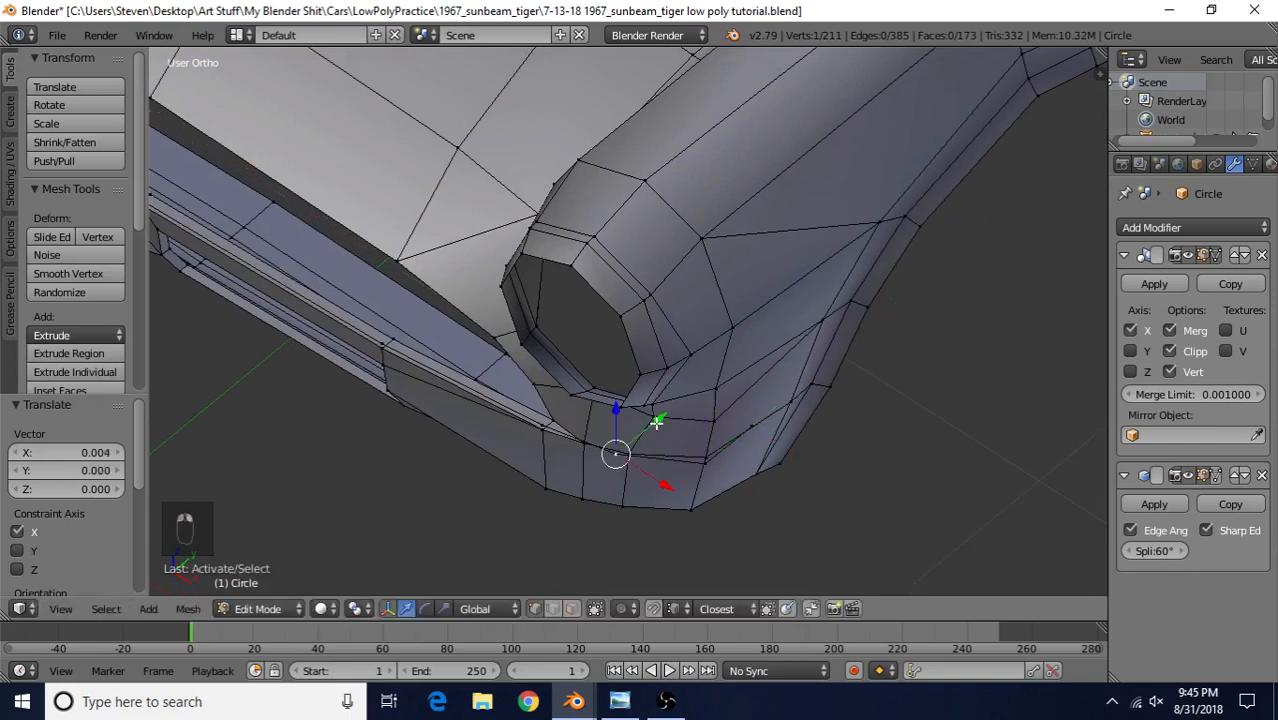
drag(656, 422, 656, 423)
middle_drag(656, 423, 673, 439)
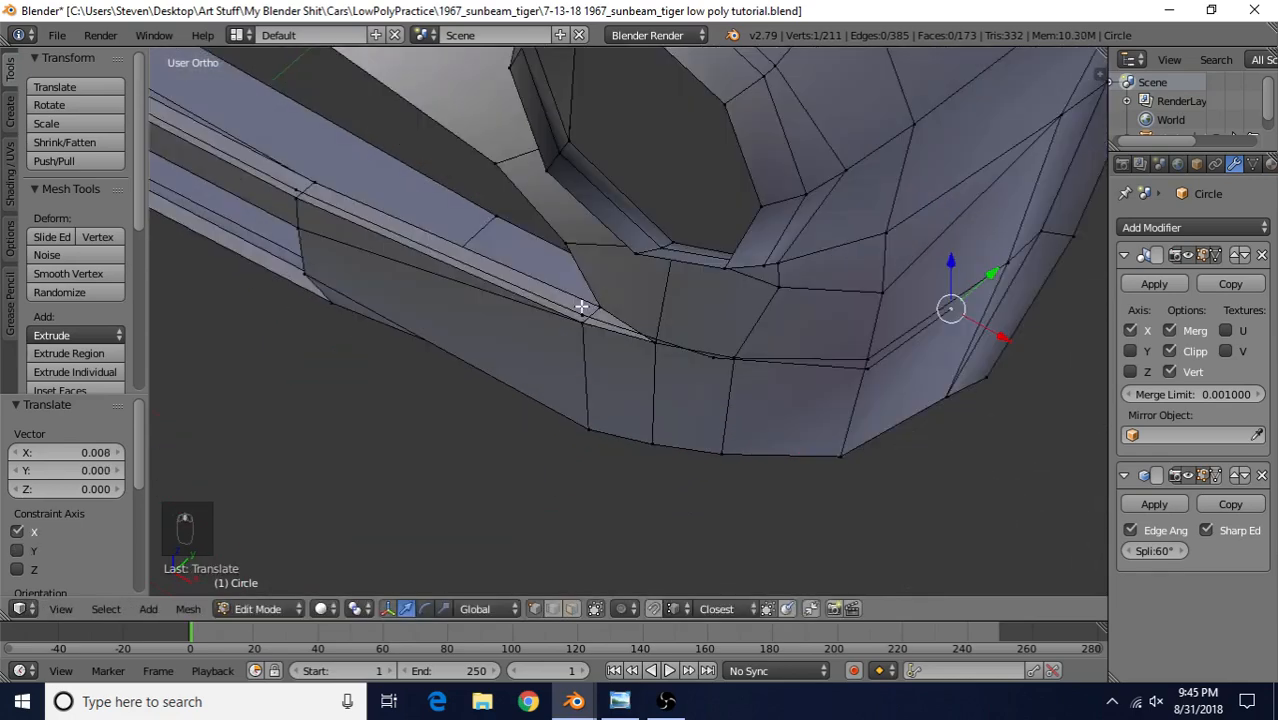
- Select the whole duplicated edge path, excluding its two outermost vertices around the corner
alt+right_click(577, 307)
scroll(597, 342, down, 4)
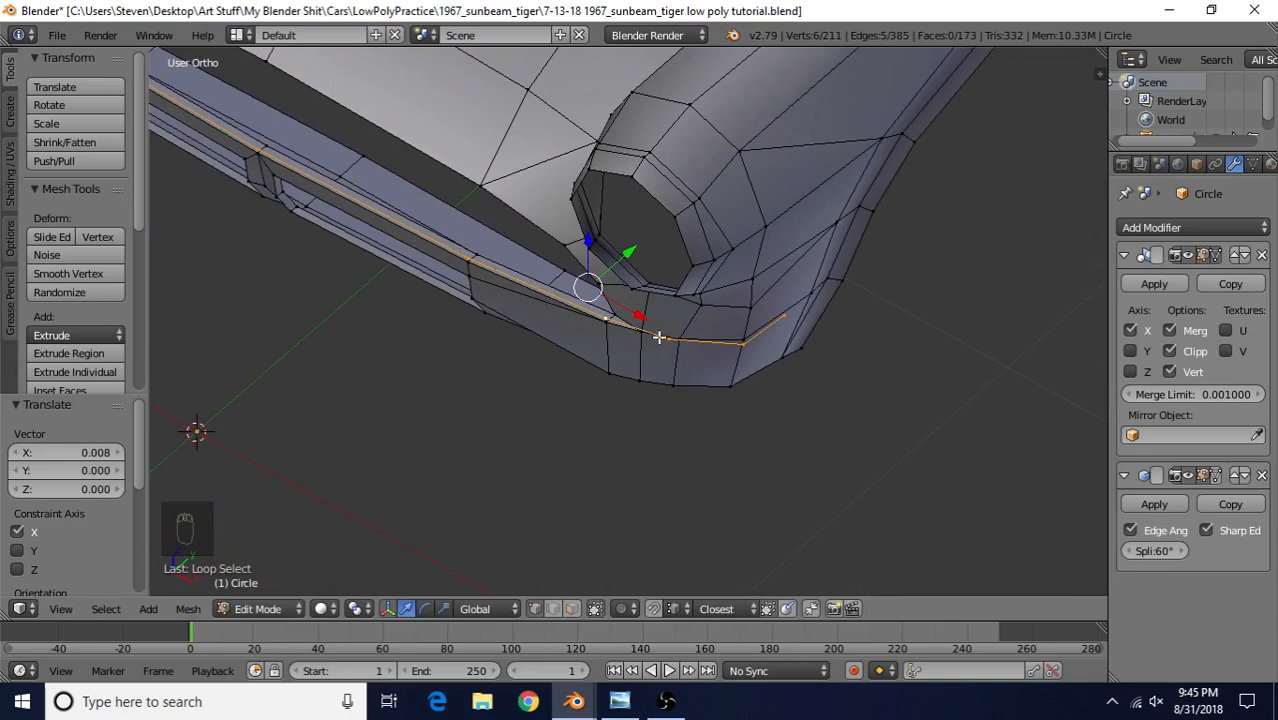
key(c)
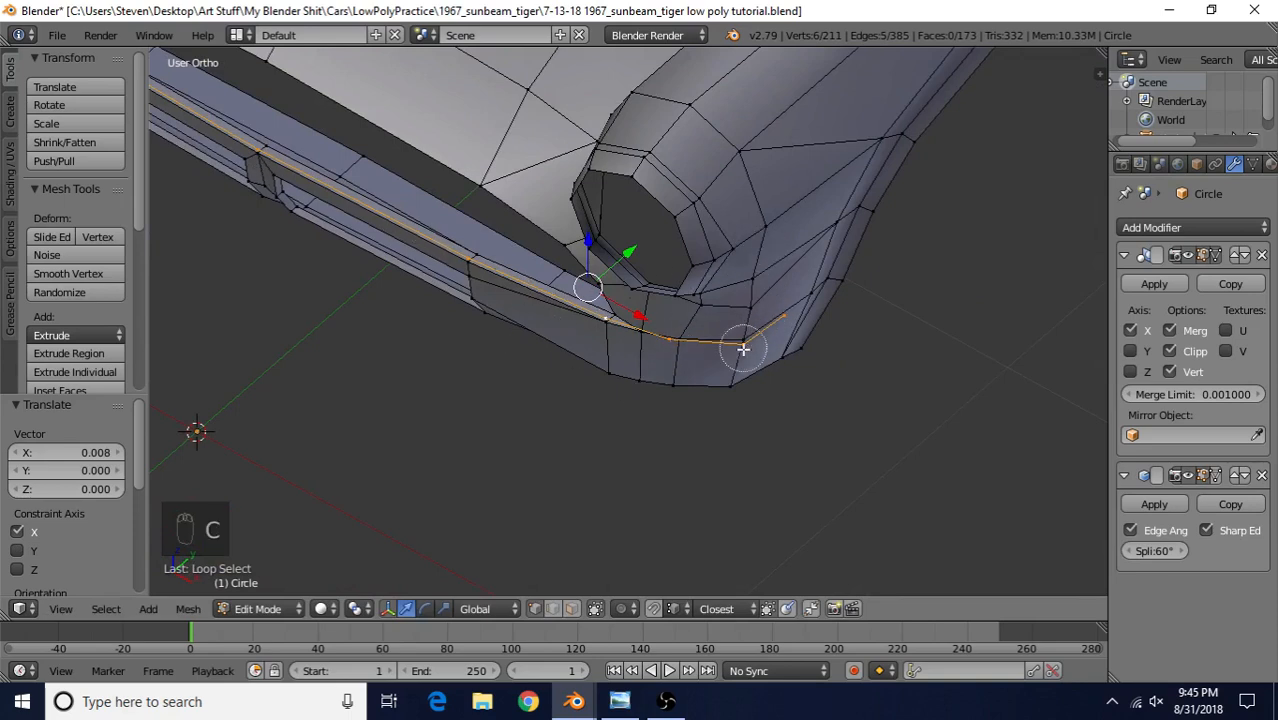
middle_drag(790, 306, 759, 342)
right_click(795, 314)
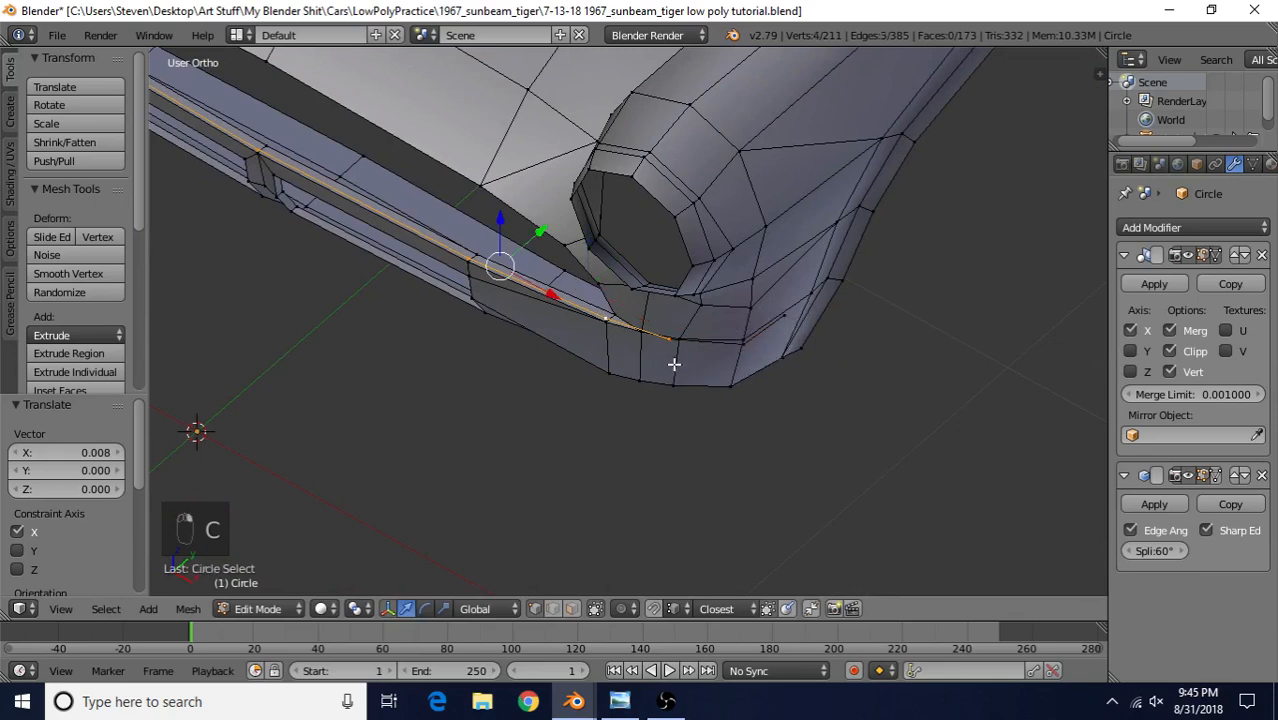
key(c)
right_click(785, 324)
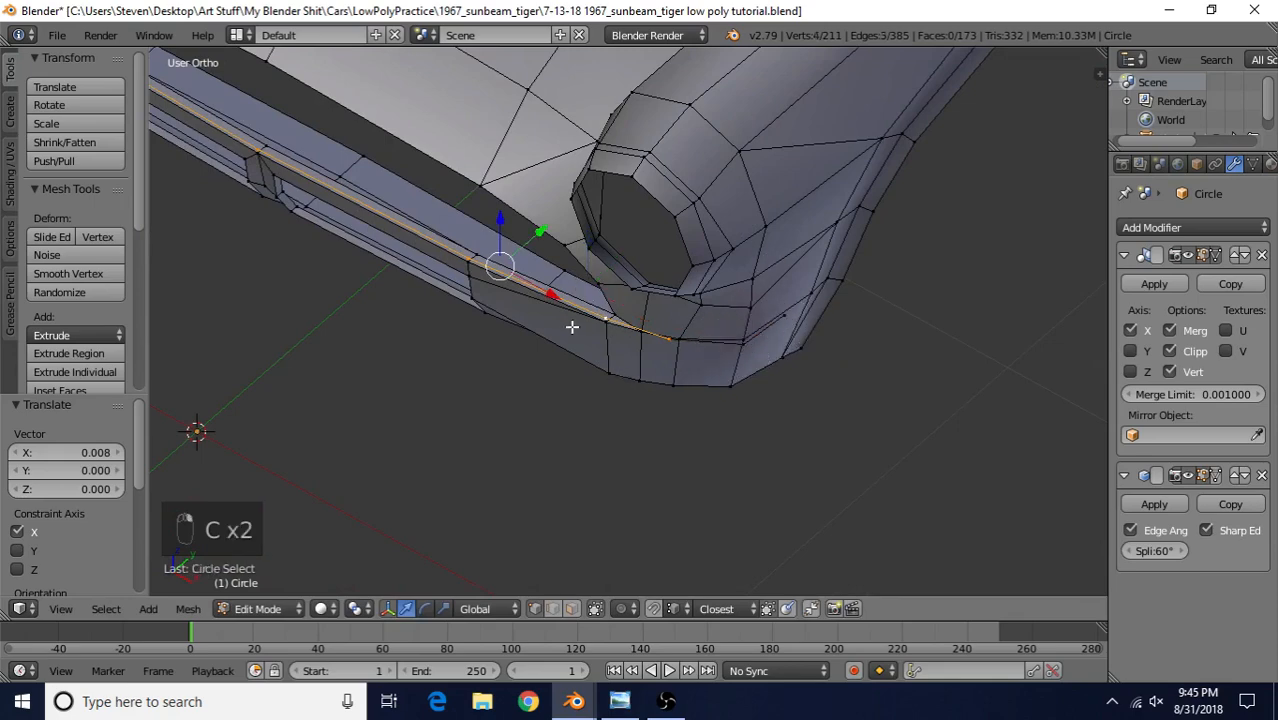
- Extrude the selected edges and move them -0.073 along Y, forward of the body
middle_drag(572, 326, 653, 245)
key(e)
right_click(612, 219)
key(g)
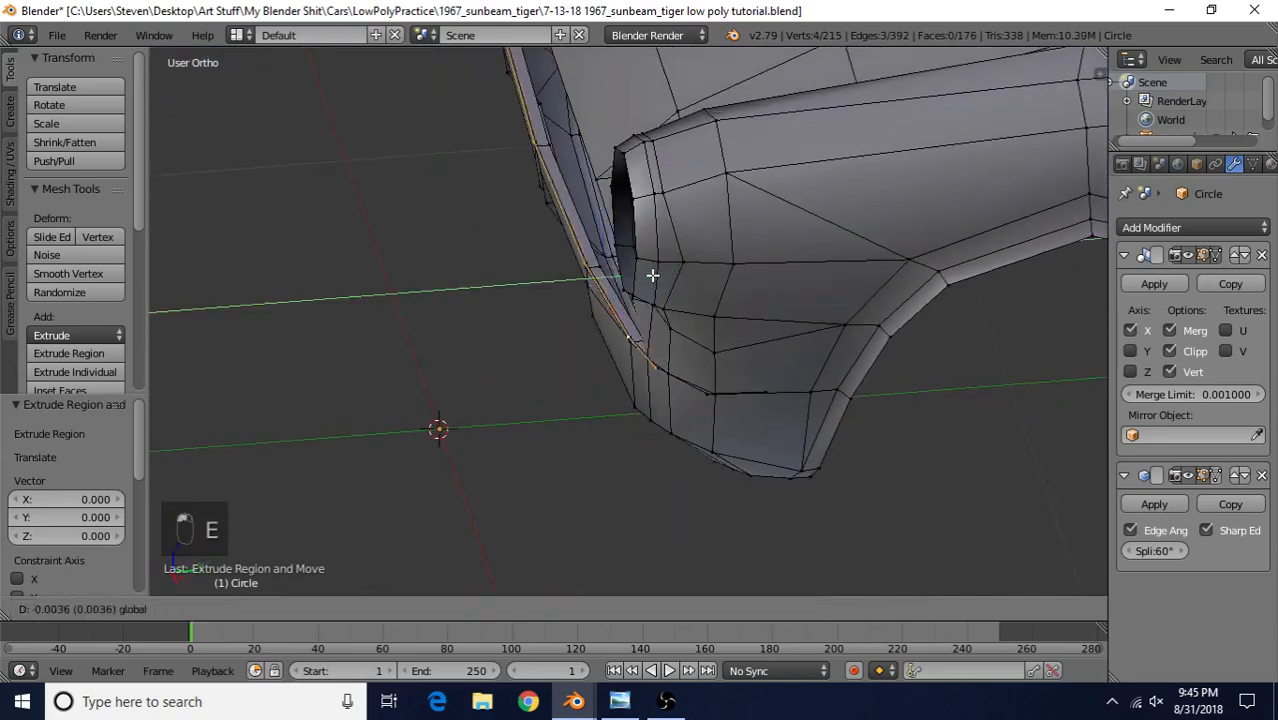
click(615, 287)
- Align the extruded edges with the bumper in the right-side reference by moving them 0.028 back along Y
key(KP_3)
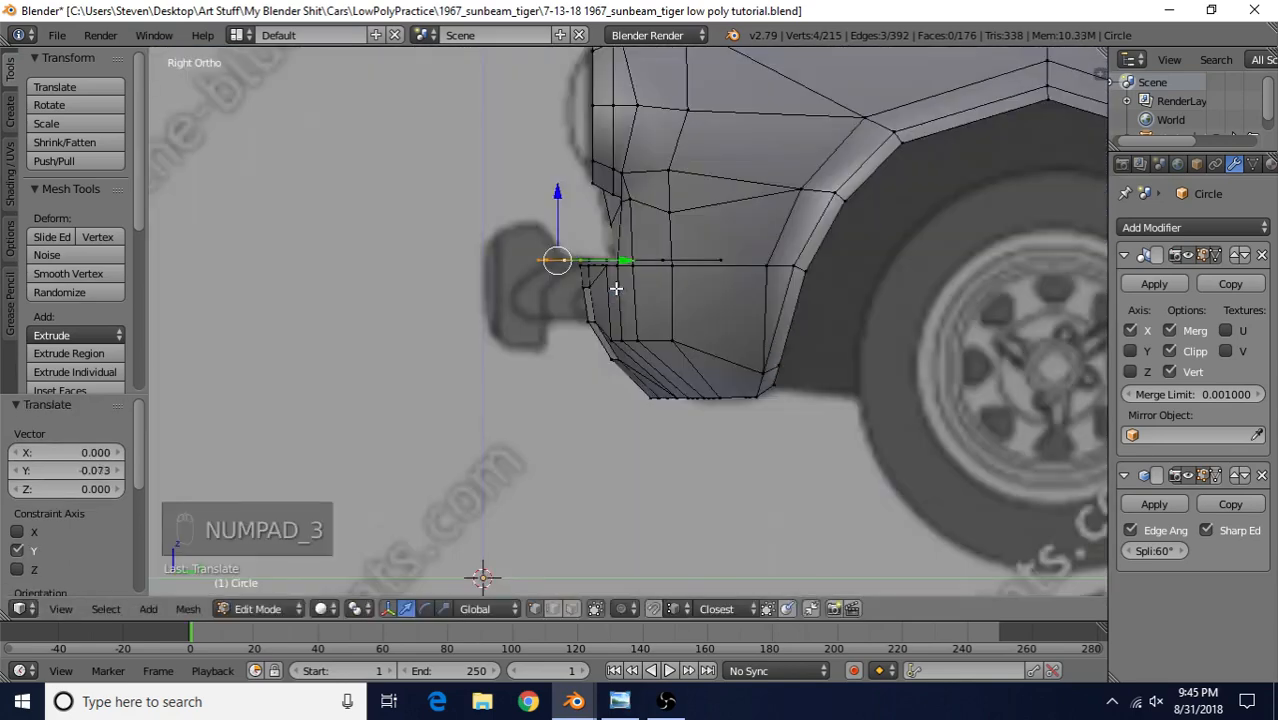
scroll(614, 287, up, 1)
shift+middle_drag(613, 285, 742, 365)
scroll(690, 303, up, 2)
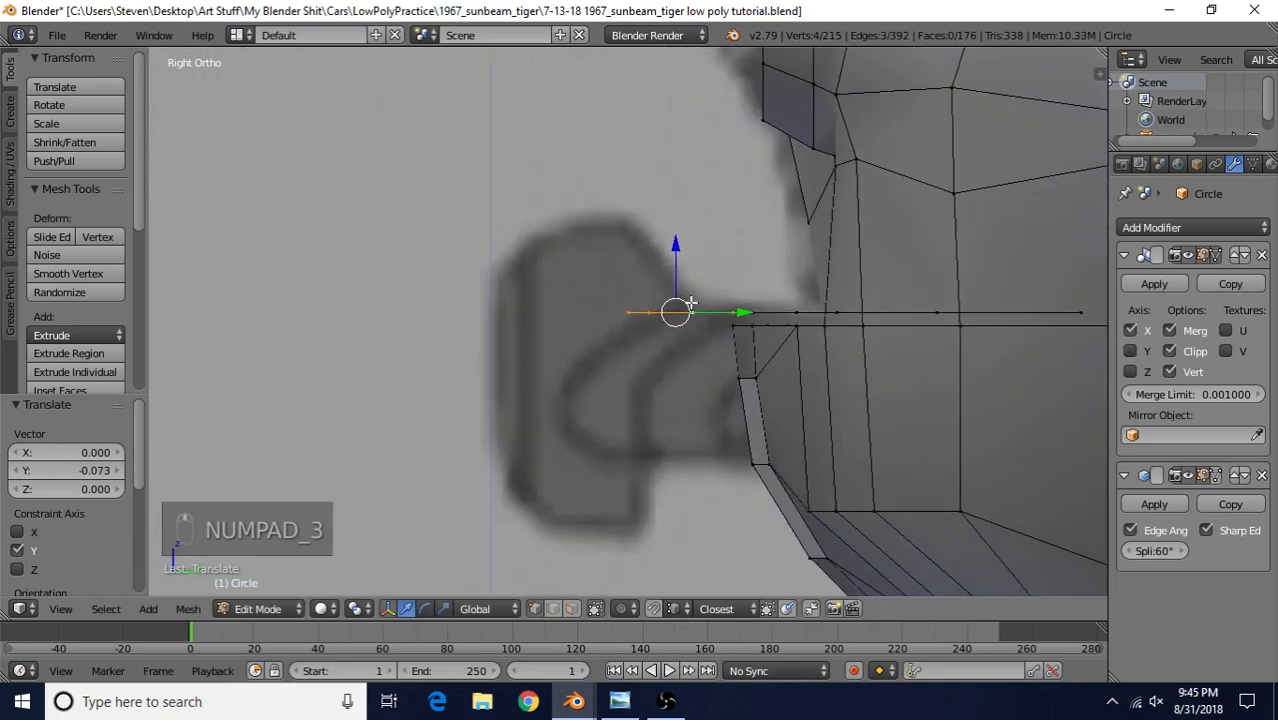
drag(739, 311, 778, 309)
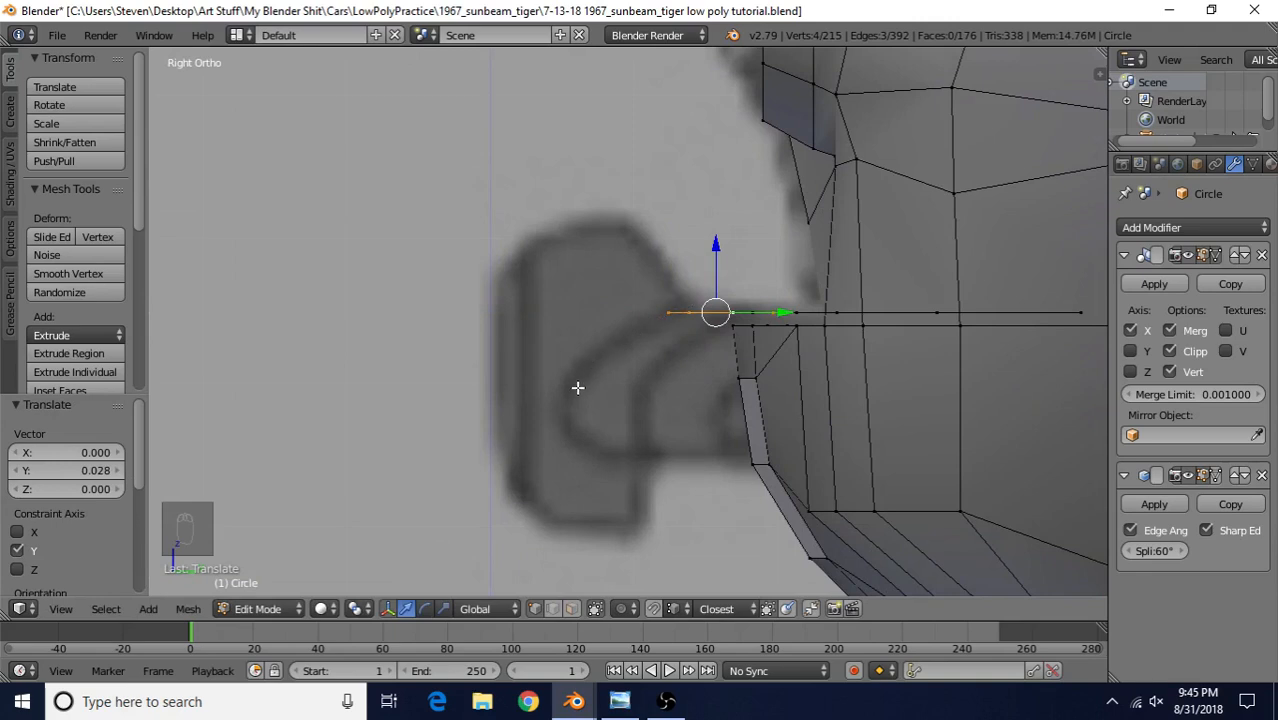
- Extrude the edges diagonally forward and down along the reference bumper's upper curve, and switch to wireframe display
shift+middle_drag(683, 319, 740, 273)
key(e)
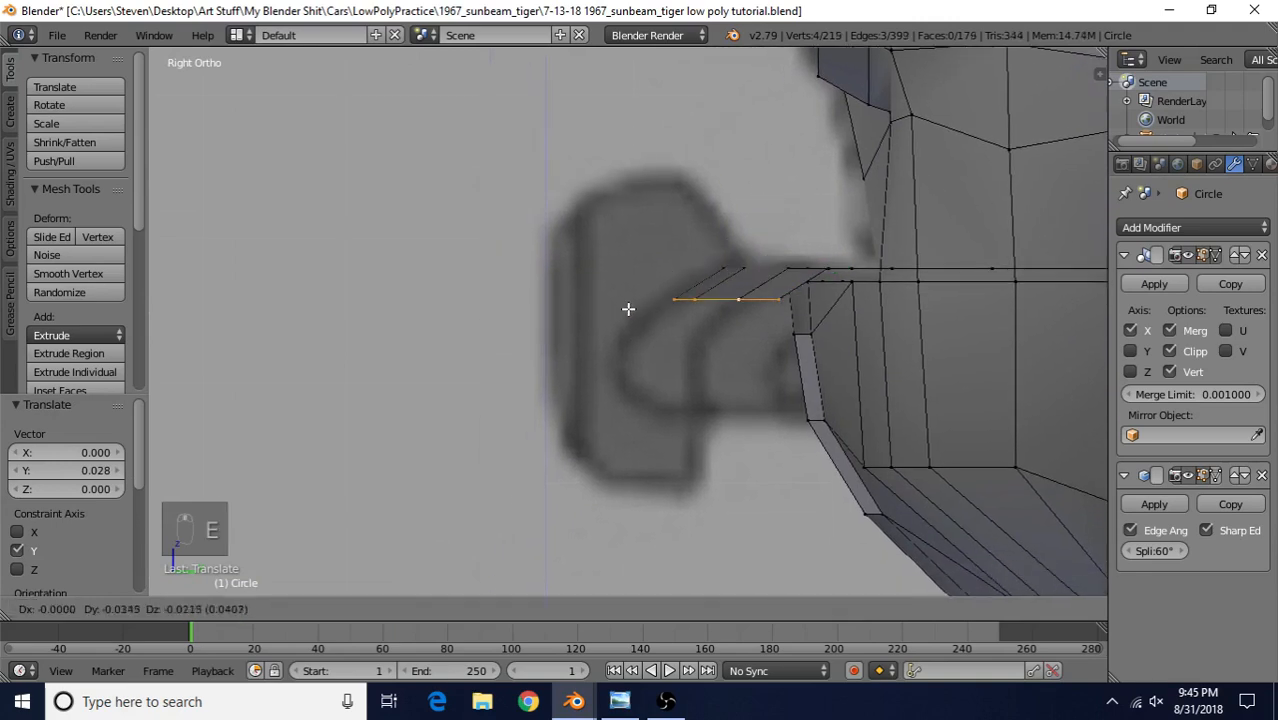
click(583, 343)
key(z)
shift+middle_drag(636, 351, 591, 297)
- Extrude the front edges straight down about 0.032 along Z to form the bumper's front face
key(e)
right_click(563, 283)
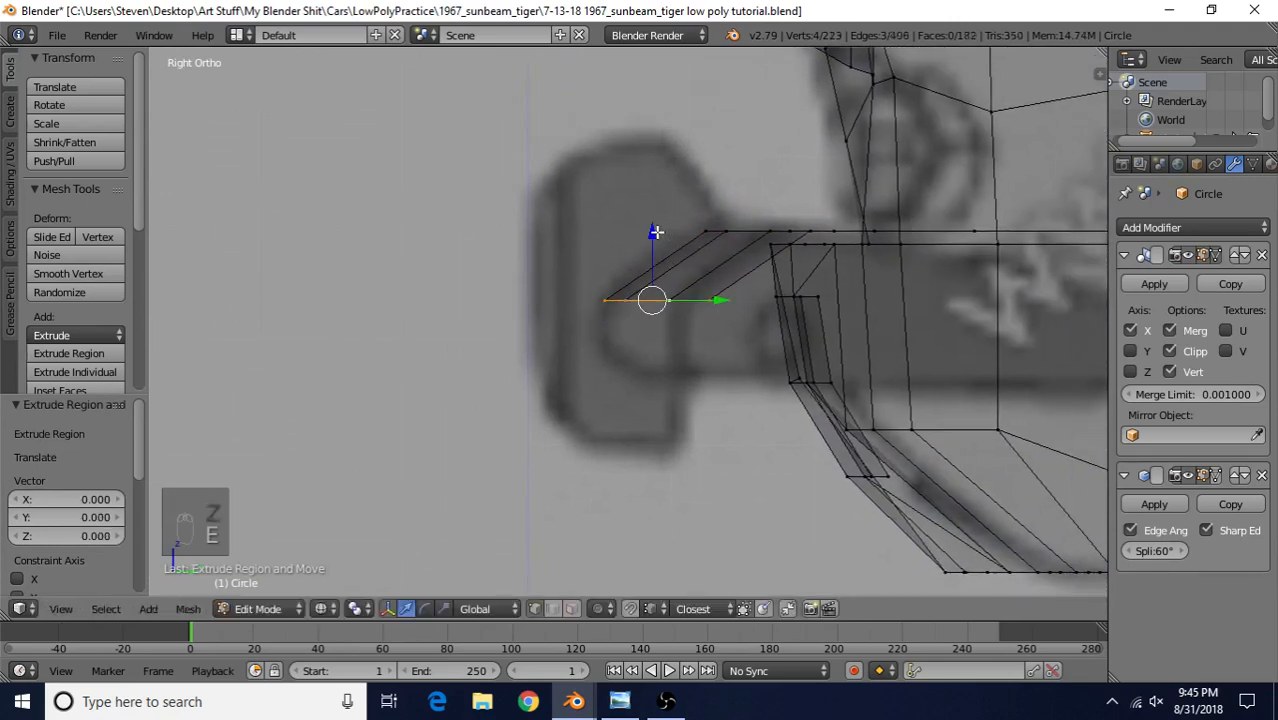
key(e)
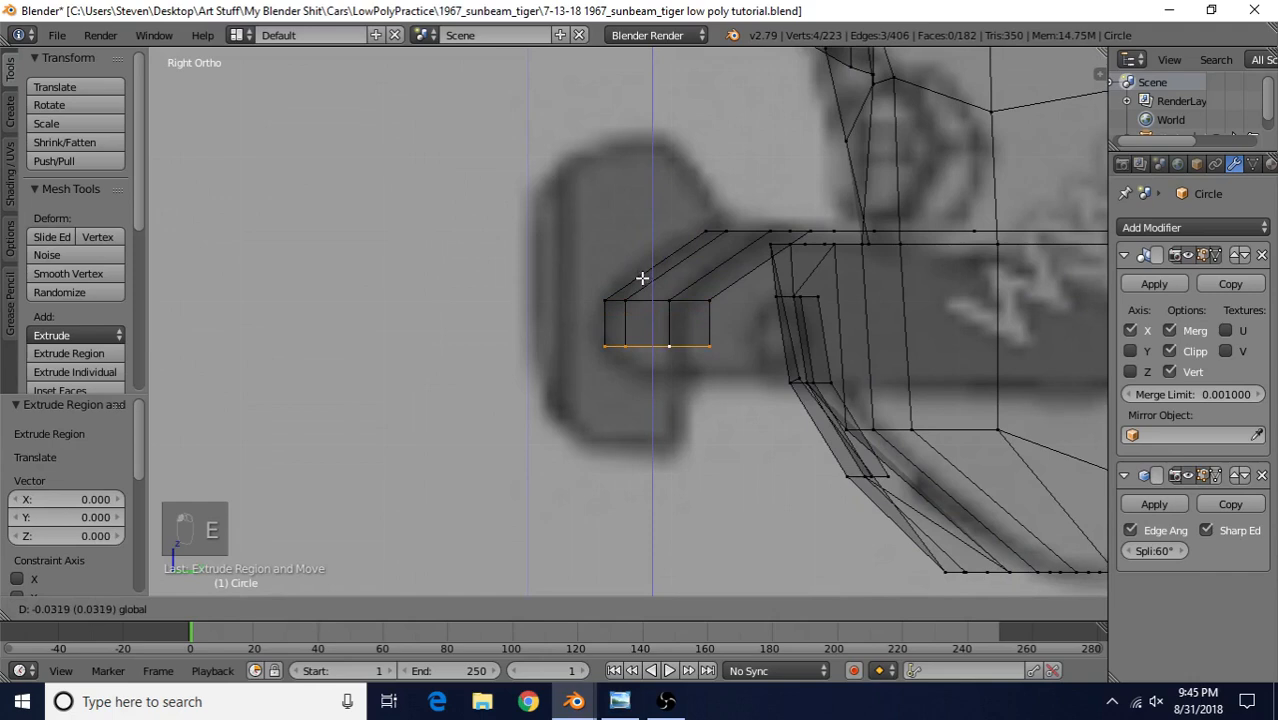
right_click(642, 278)
- Extrude the lower front edges down to the bumper's underside and shift them 0.030 back along Y as a bevel
shift+middle_drag(642, 278, 605, 263)
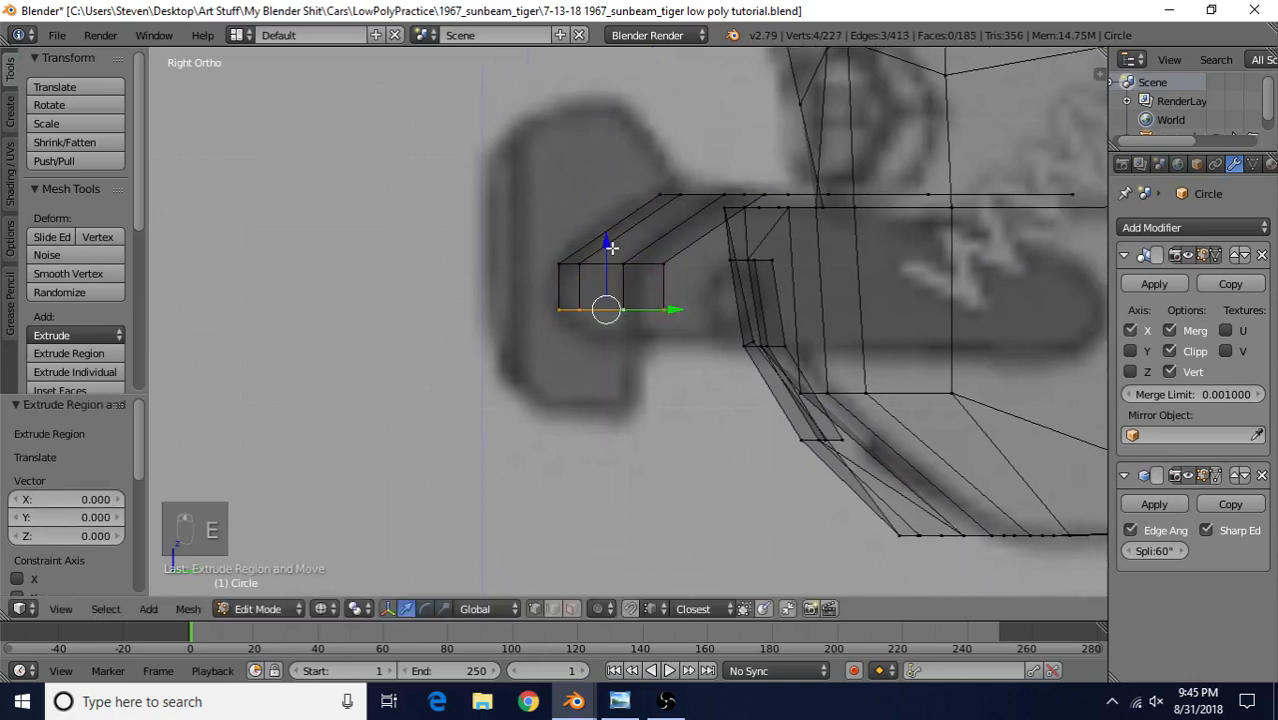
key(g)
key(z)
click(639, 330)
drag(666, 341, 708, 340)
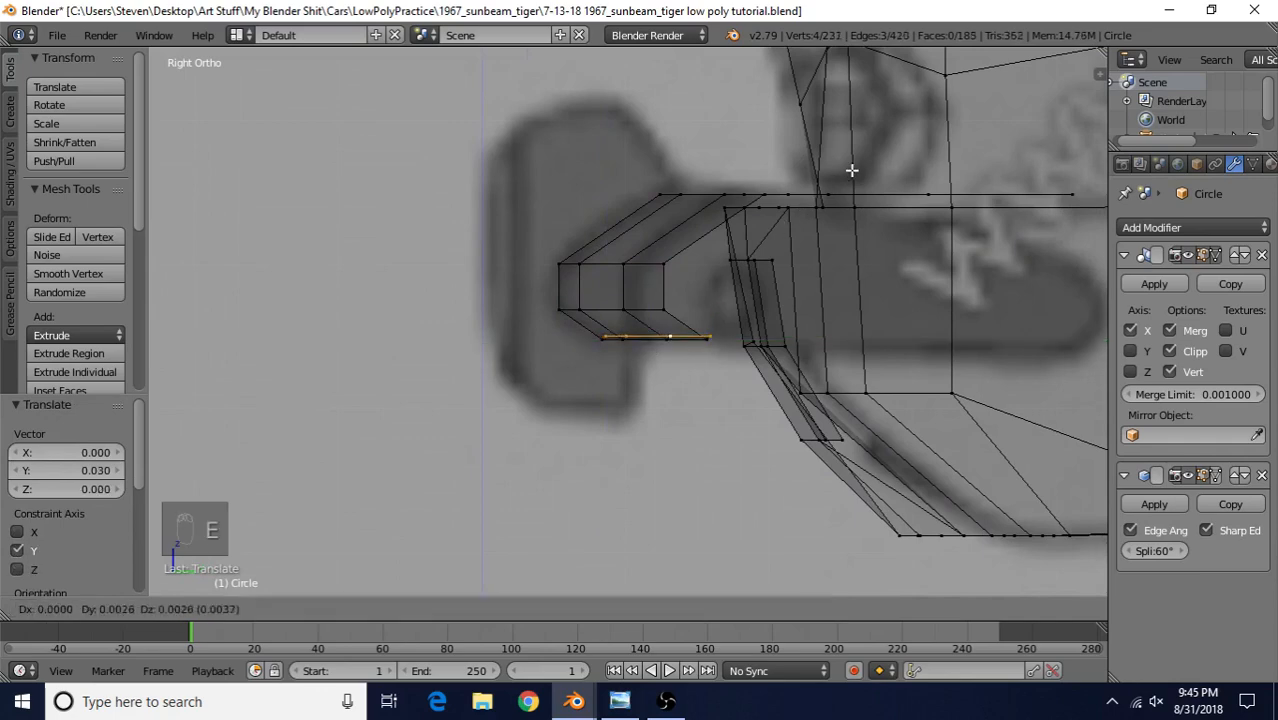
- Extrude the bottom edges 0.055 back along Y, return to solid display, and move them a further 0.035 toward the body
key(e)
drag(789, 325, 790, 325)
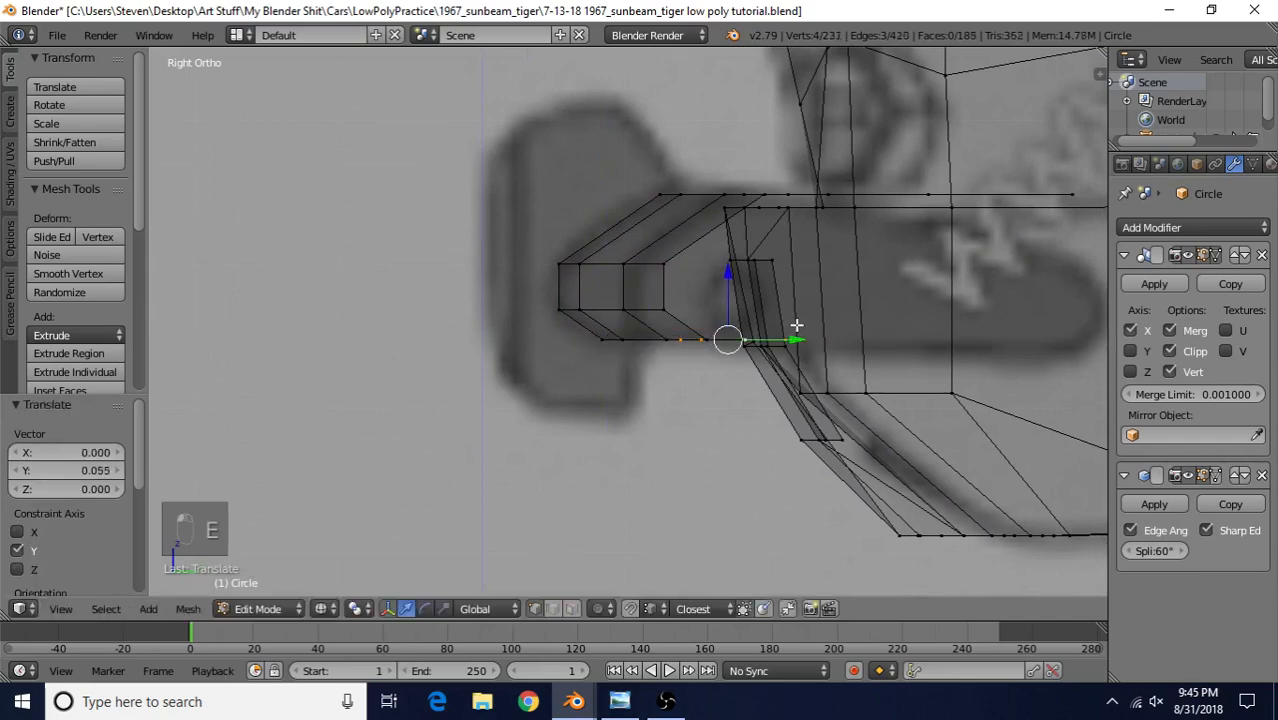
mouse_move(795, 324)
middle_down()
mouse_move(796, 347)
mouse_move(676, 340)
middle_up()
key(z)
scroll(796, 348, down, 3)
scroll(650, 339, up, 2)
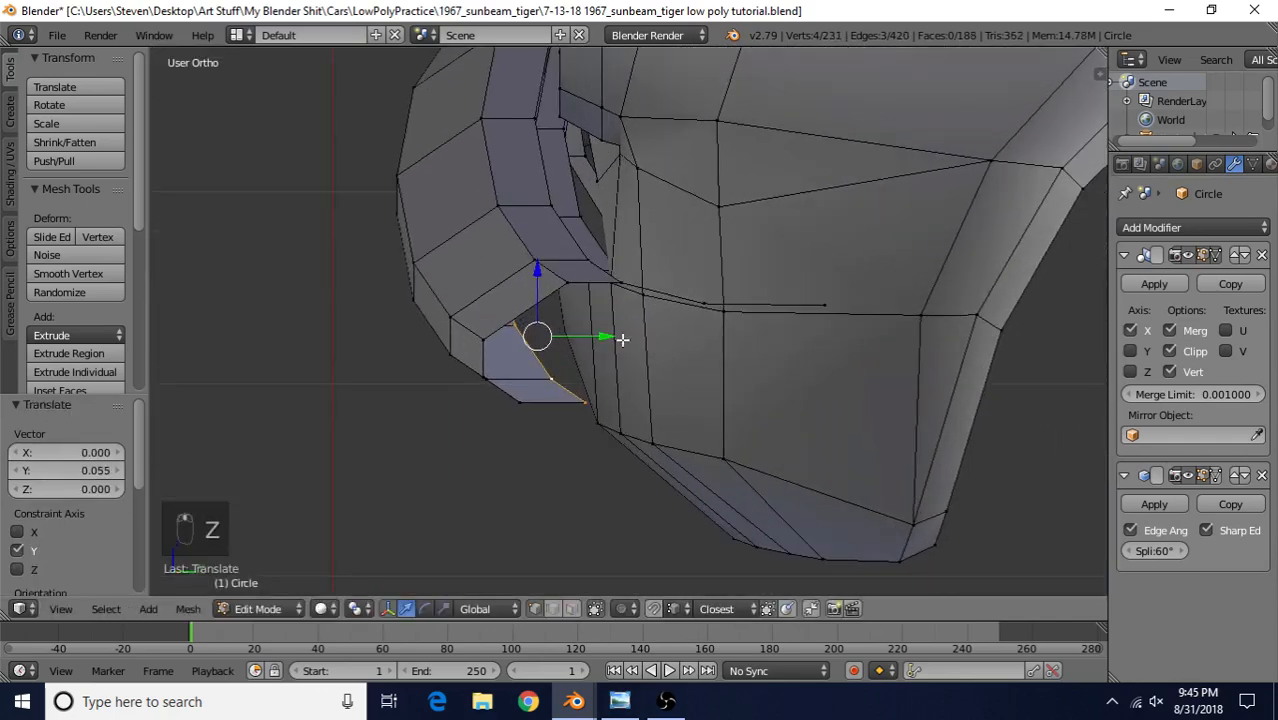
mouse_move(622, 337)
mouse_down()
mouse_move(610, 337)
mouse_move(645, 335)
mouse_move(634, 336)
mouse_up()
scroll(632, 336, down, 3)
mouse_move(631, 335)
middle_down()
mouse_move(657, 268)
mouse_move(672, 319)
mouse_move(614, 341)
middle_up()
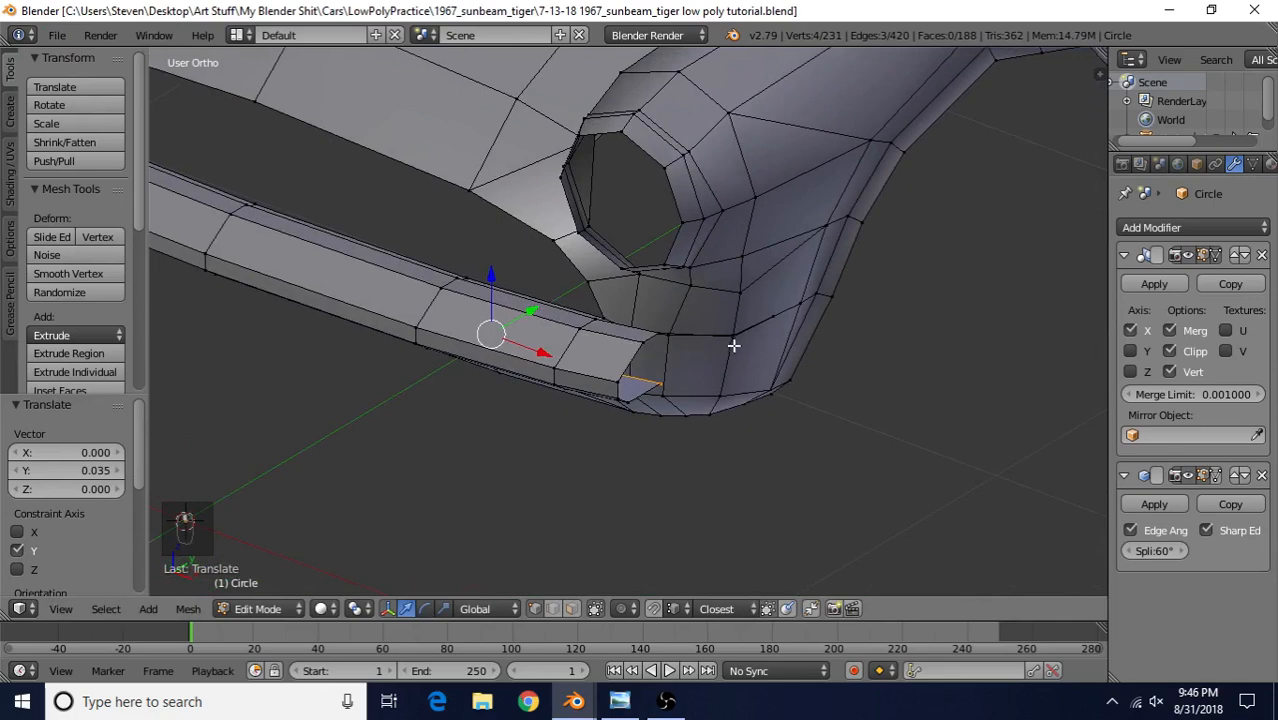
- Snap the 3D cursor to the upper rear vertex at the bumper's open end and set the pivot point to 3D Cursor
middle_drag(792, 320, 770, 358)
right_click(768, 357)
shift+middle_drag(654, 418, 671, 371)
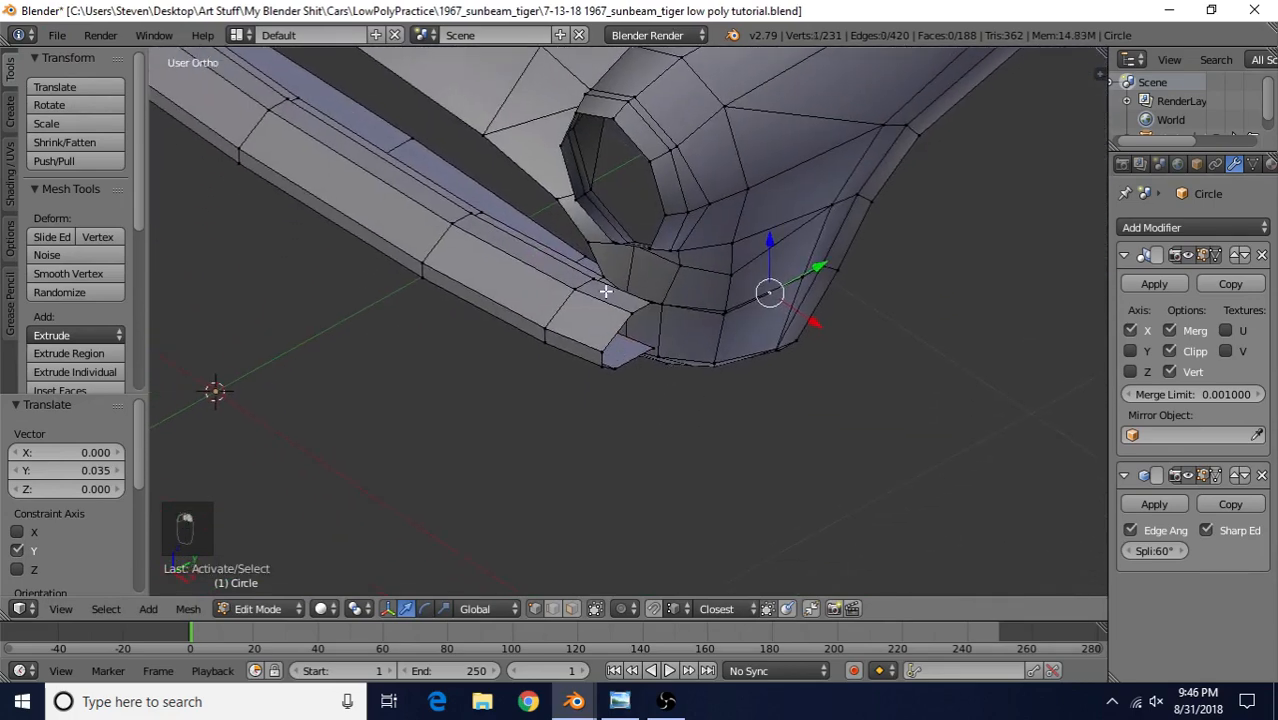
scroll(605, 291, up, 2)
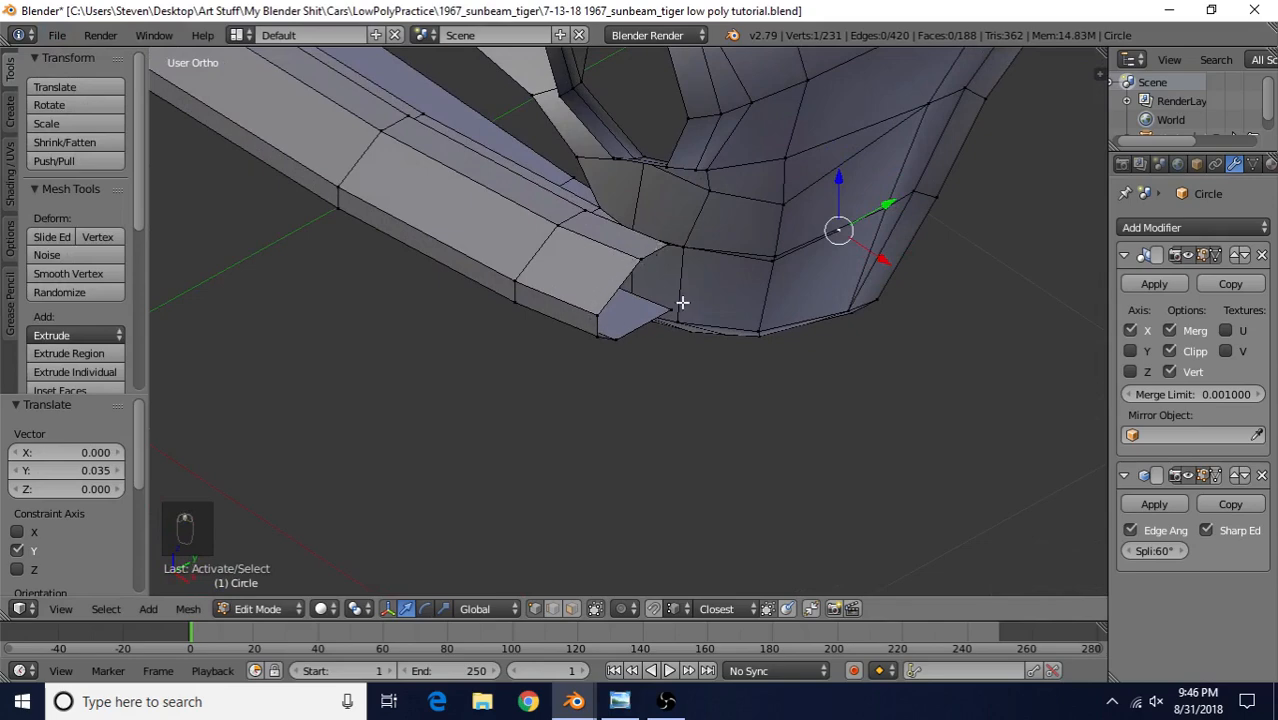
middle_drag(749, 319, 711, 301)
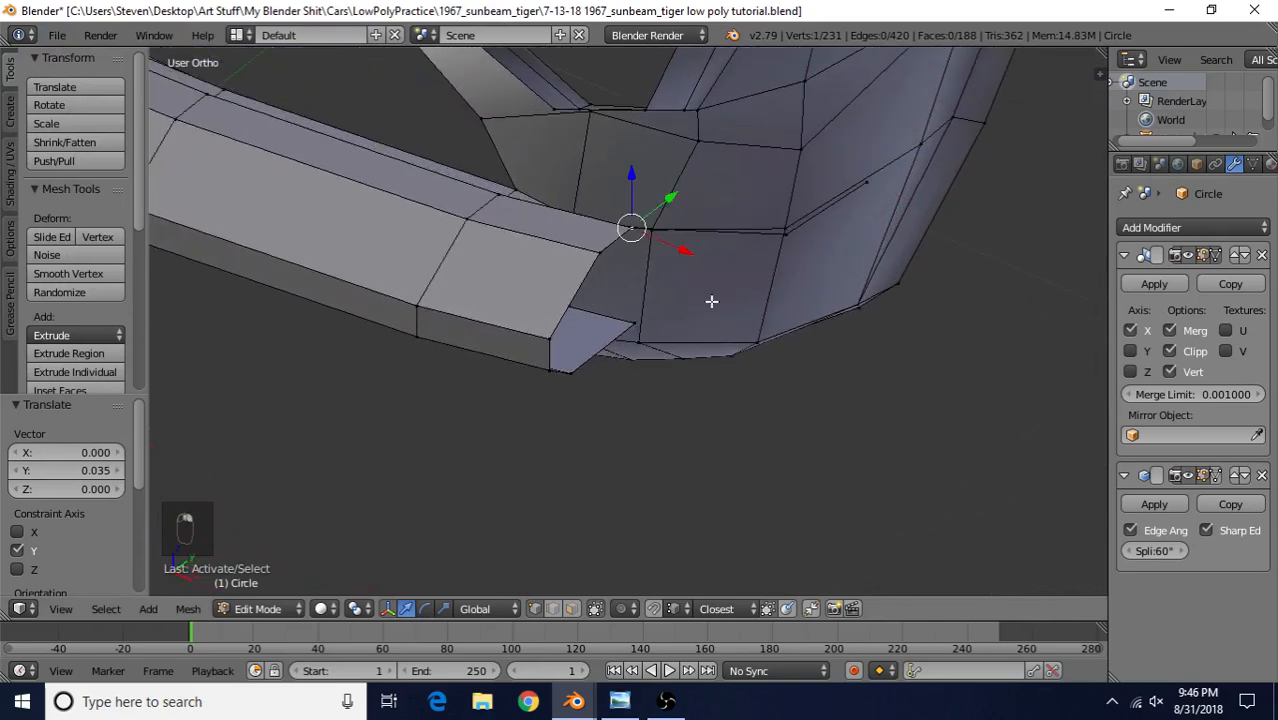
key(shift+s)
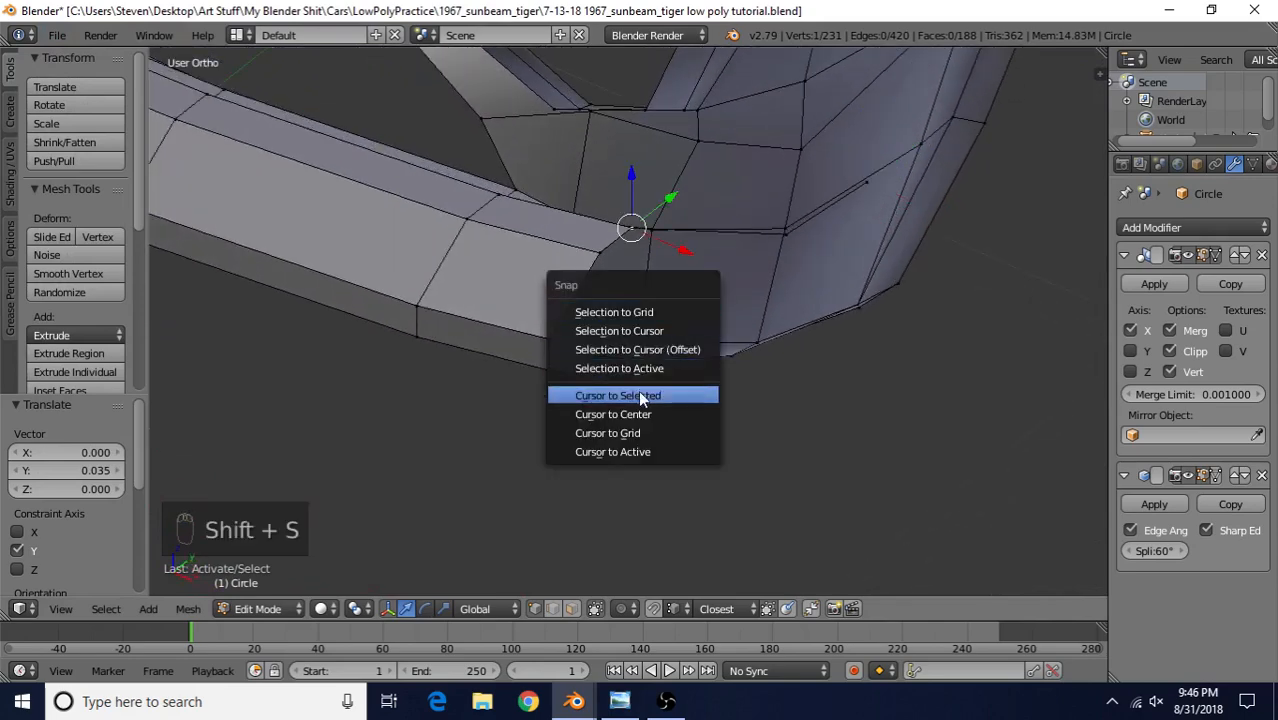
click(606, 395)
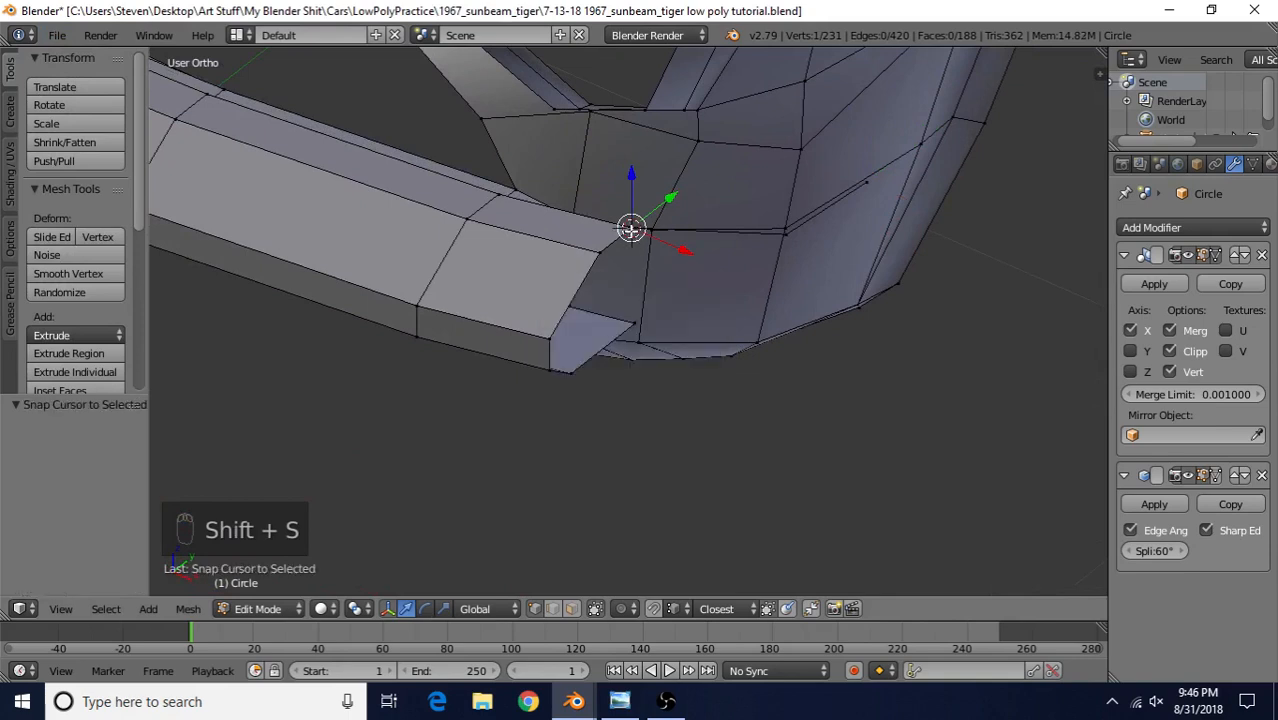
click(357, 609)
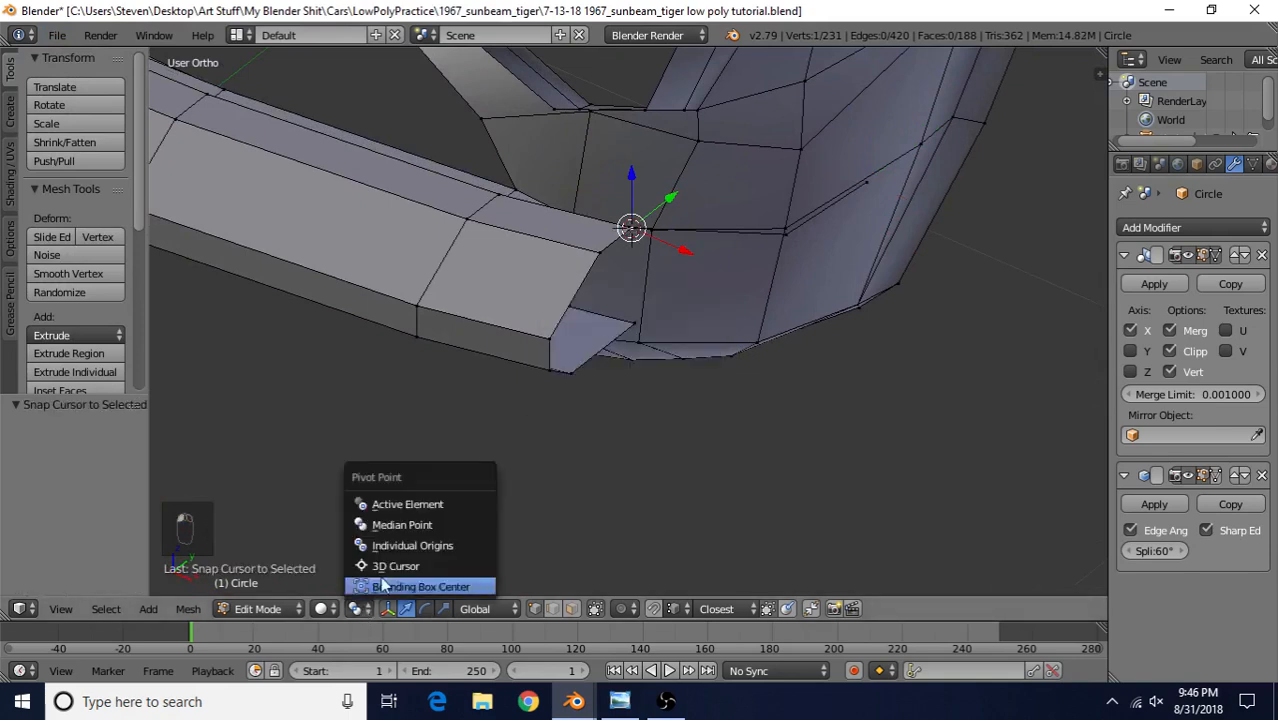
click(396, 565)
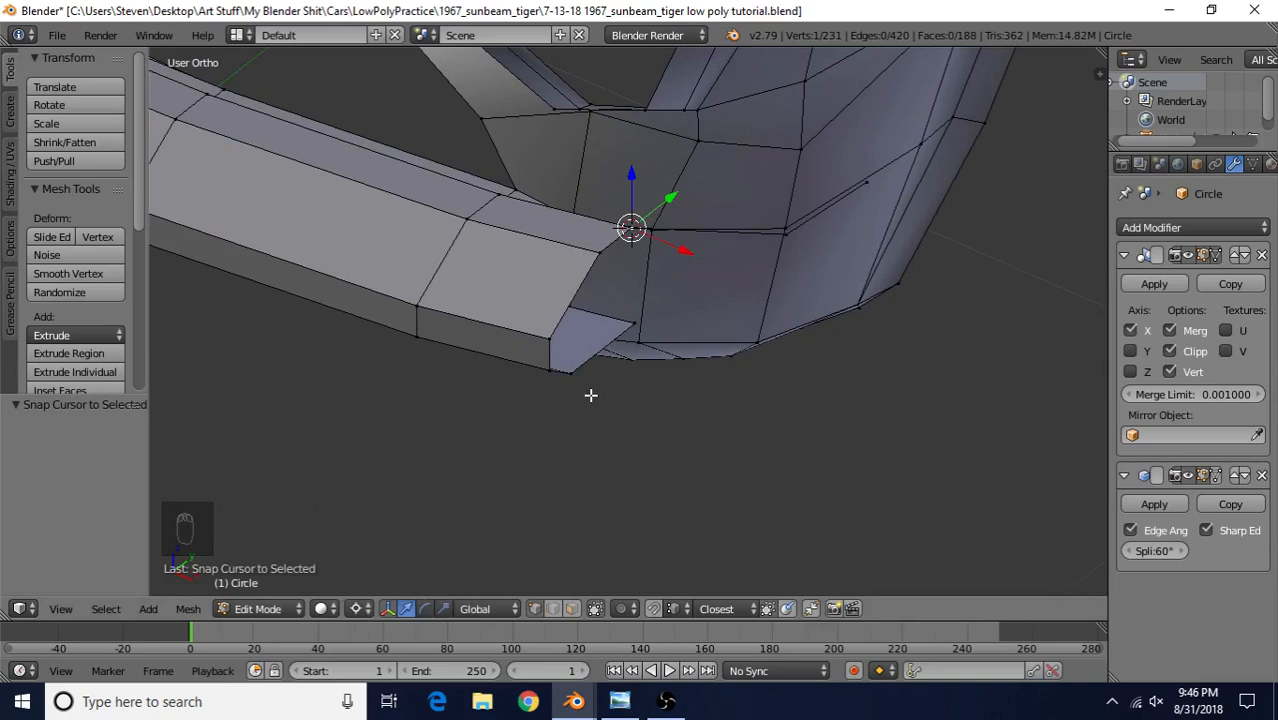
- Rotate the bumper's open-end edge loop about 31.1° around Z at the 3D cursor, and adjust it by about -2.45°
alt+right_click(579, 287)
middle_drag(573, 362, 856, 224)
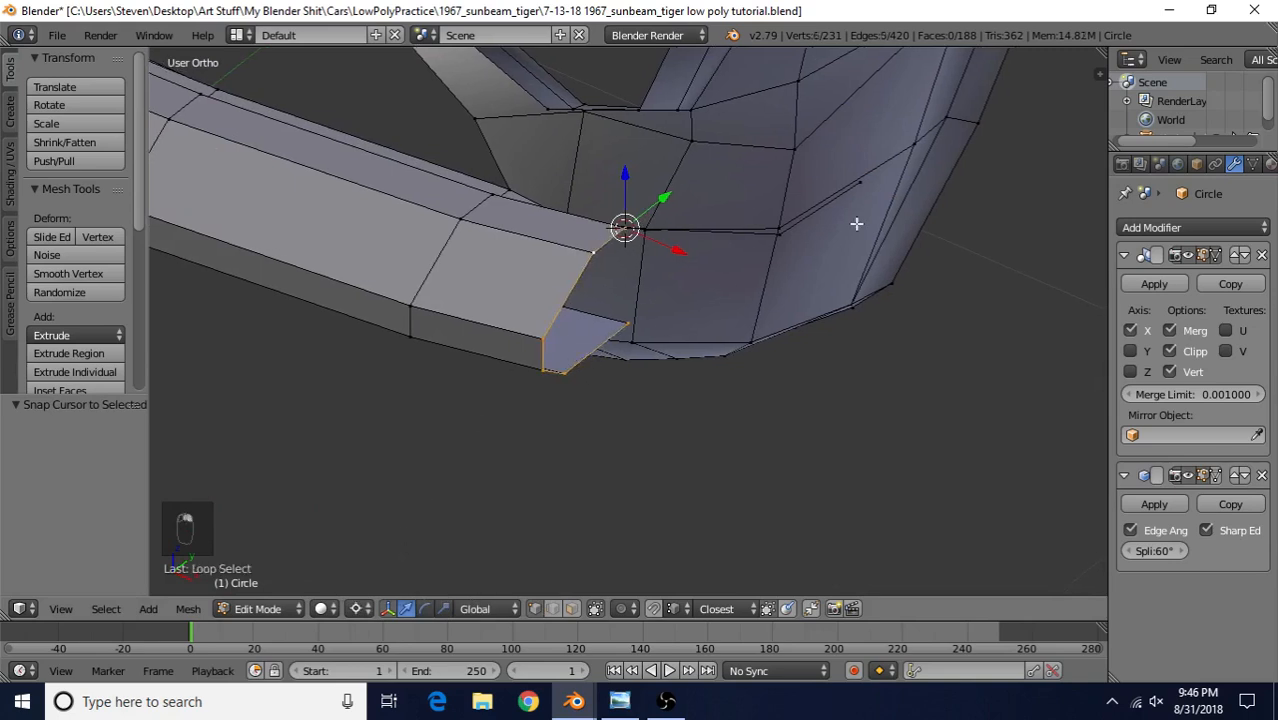
key(r)
key(z)
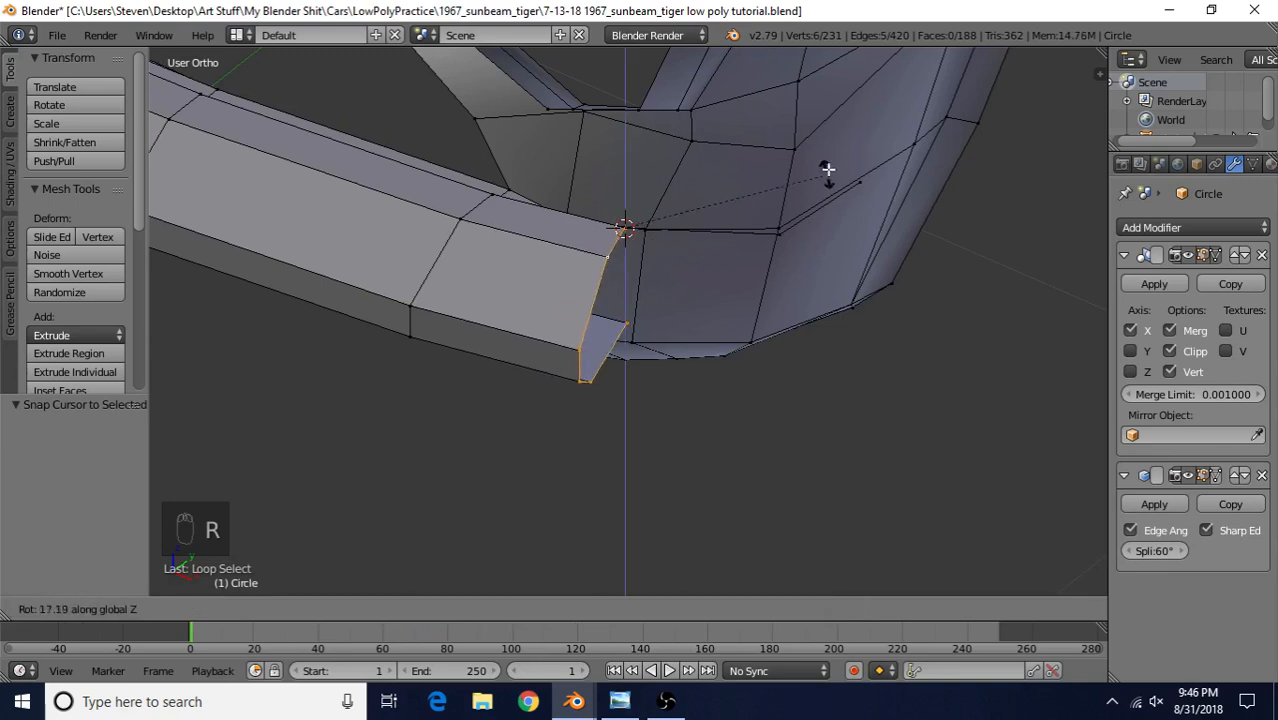
click(862, 100)
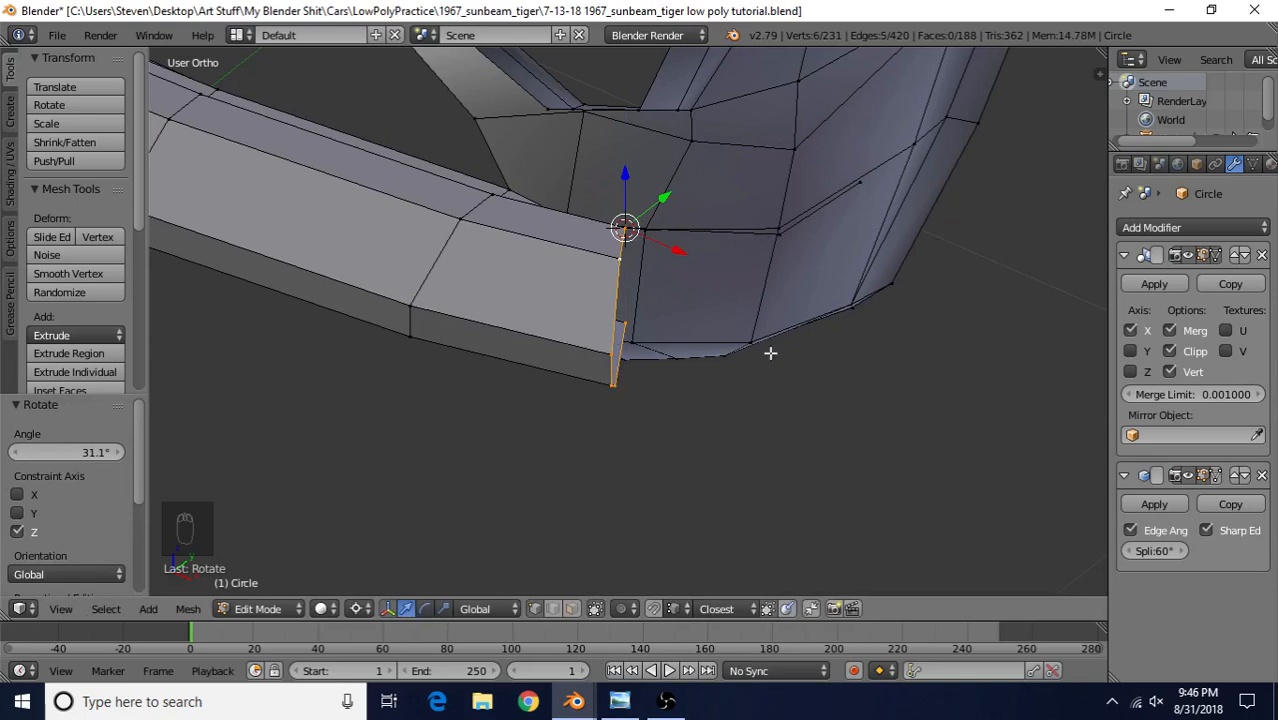
shift+middle_drag(638, 374, 529, 369)
key(r)
key(z)
click(712, 227)
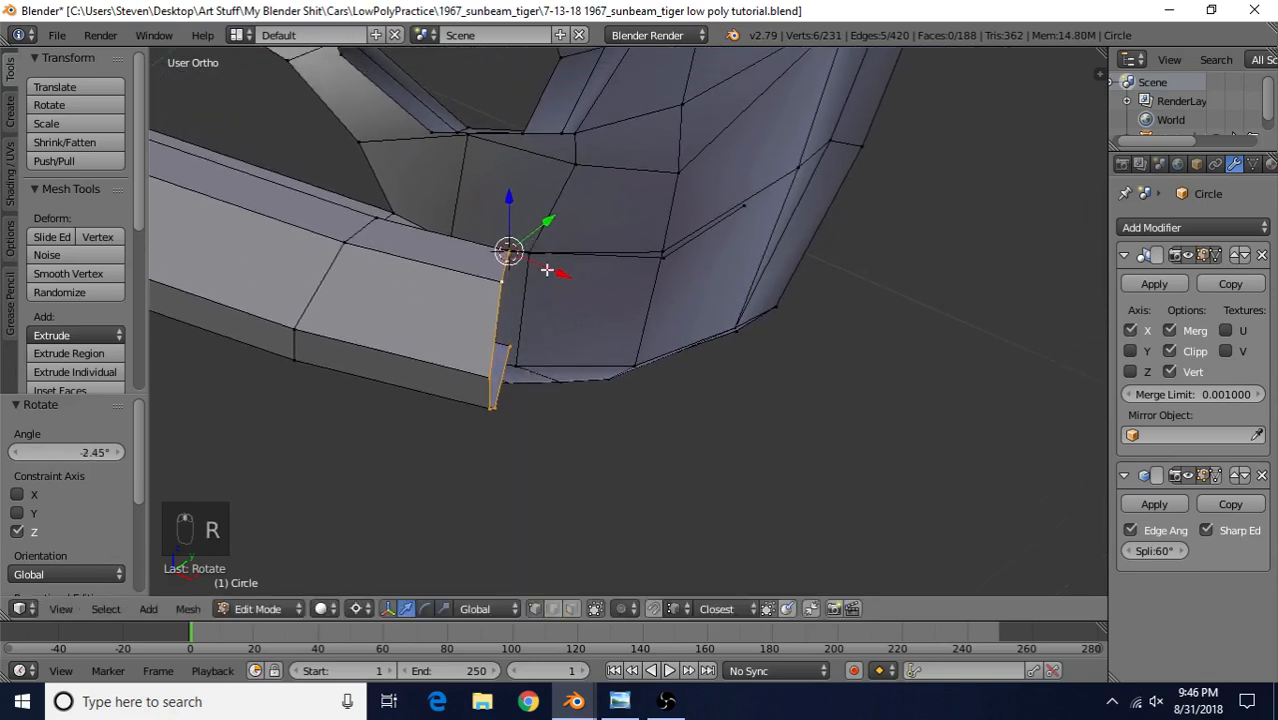
- Duplicate the end loop about 0.109 along X and 0.069 along Y, and bridge it to the bumper's end
key(shift+d)
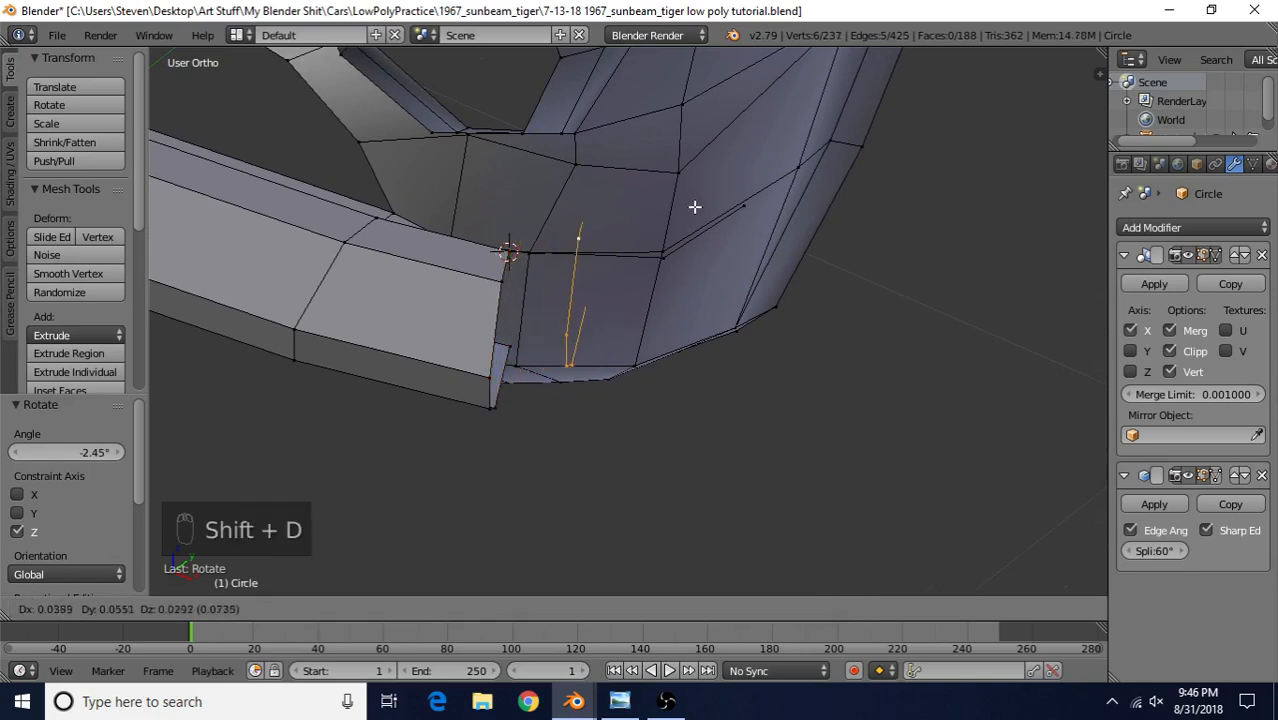
click(674, 273)
shift+middle_drag(588, 322, 531, 335)
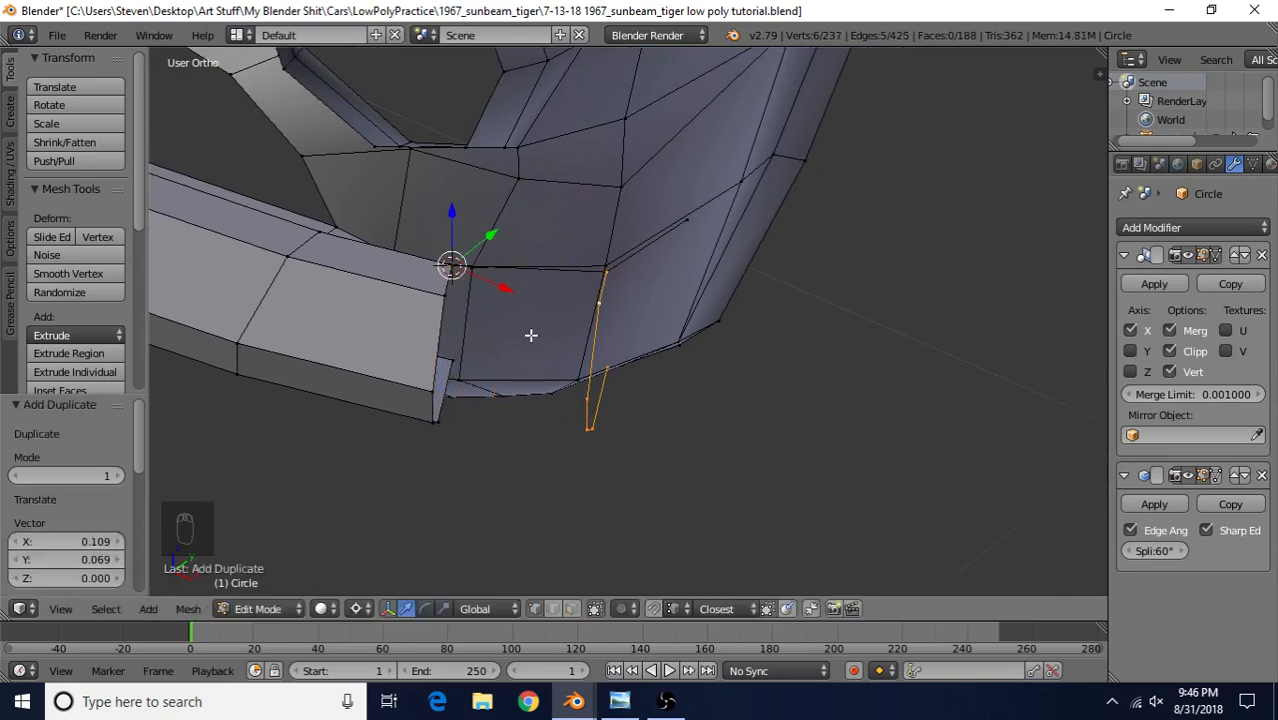
alt+shift+right_click(436, 336)
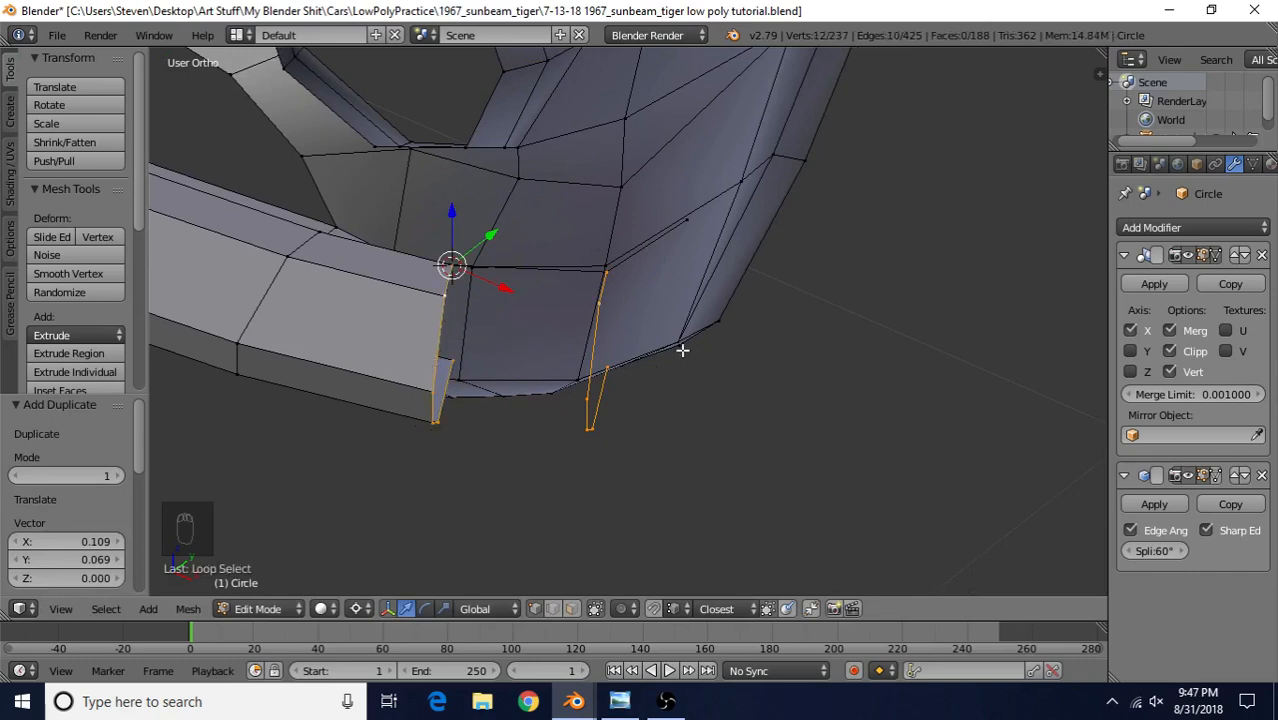
key(shift+q)
middle_drag(669, 393, 669, 400)
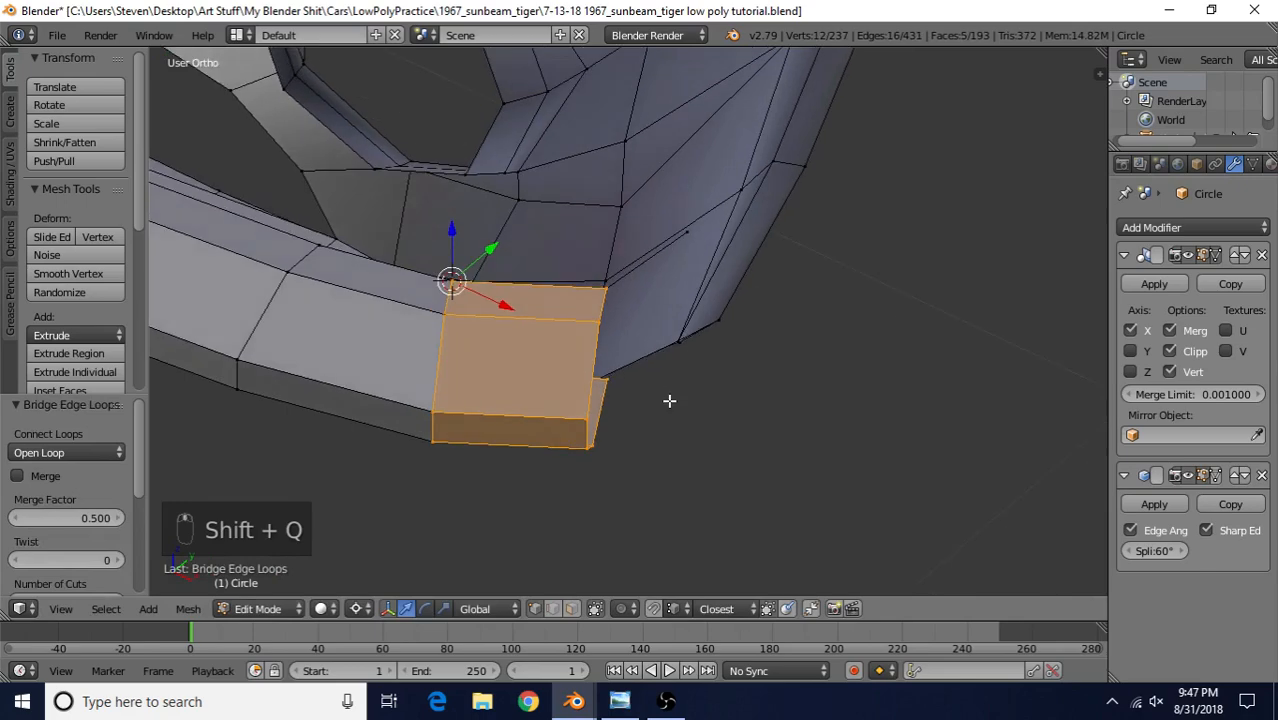
- Remove doubles across the whole mesh and clear the selection
key(a)
key(a)
key(a)
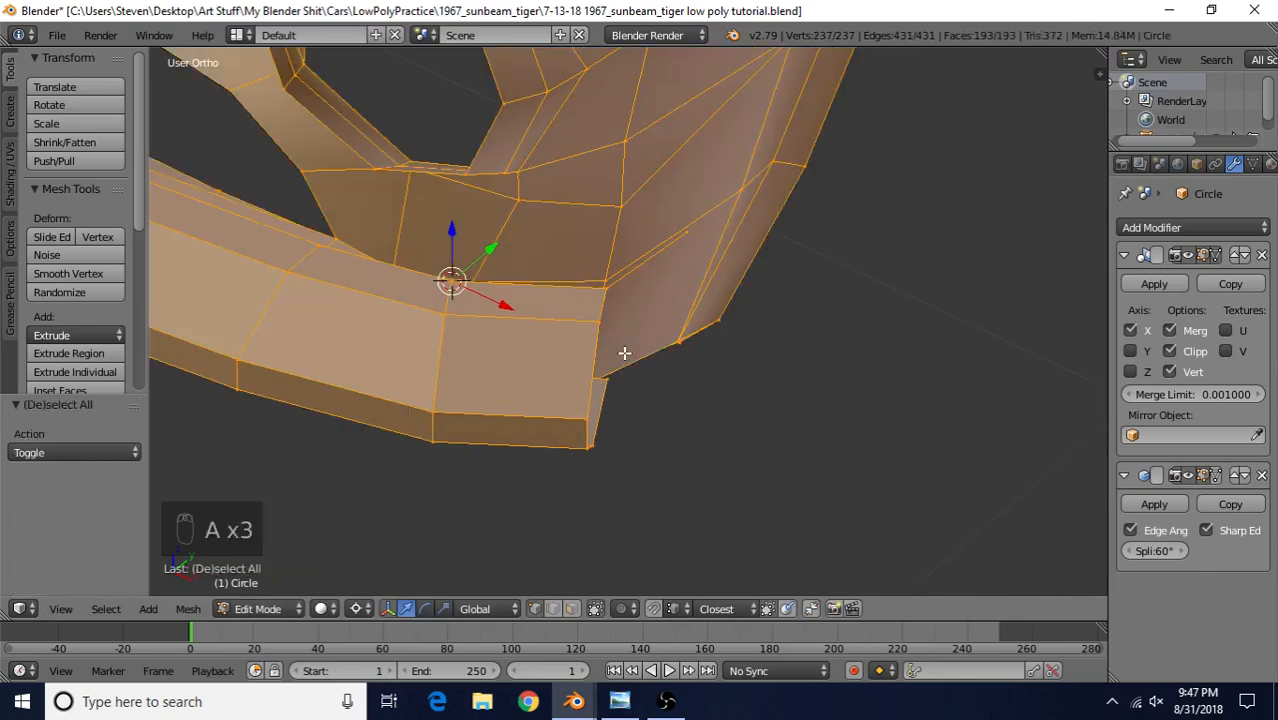
key(w)
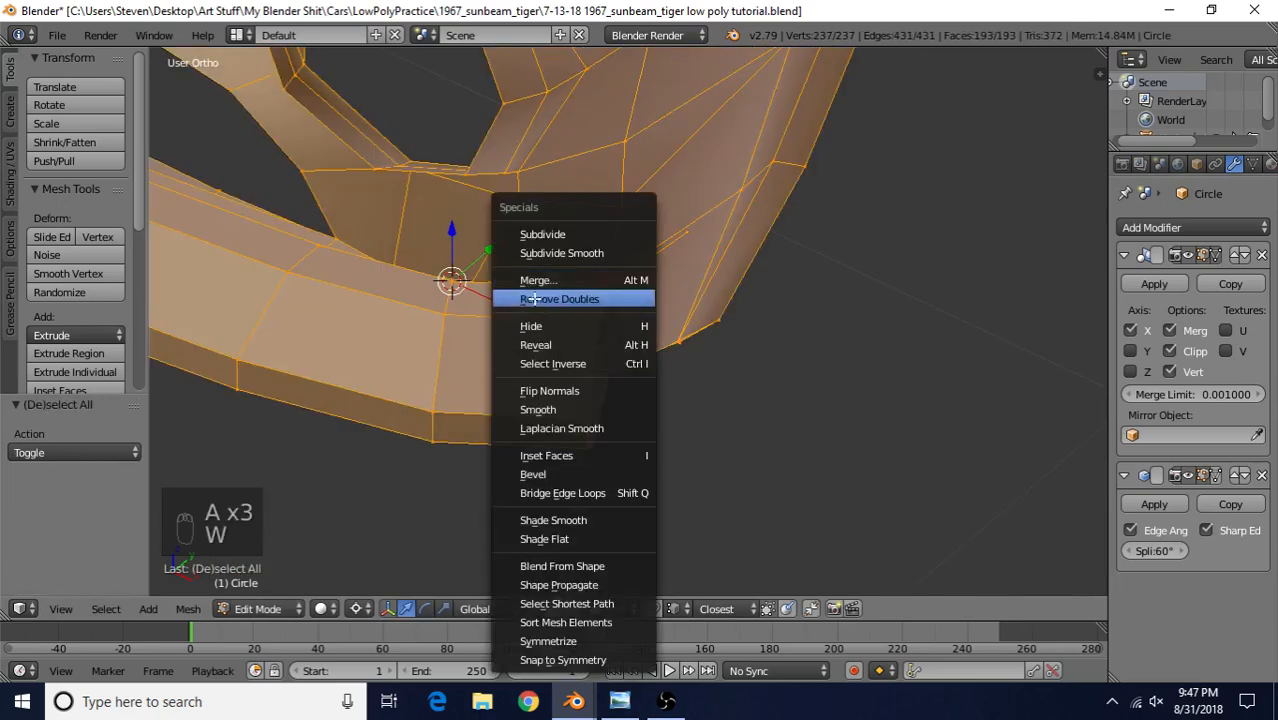
click(580, 299)
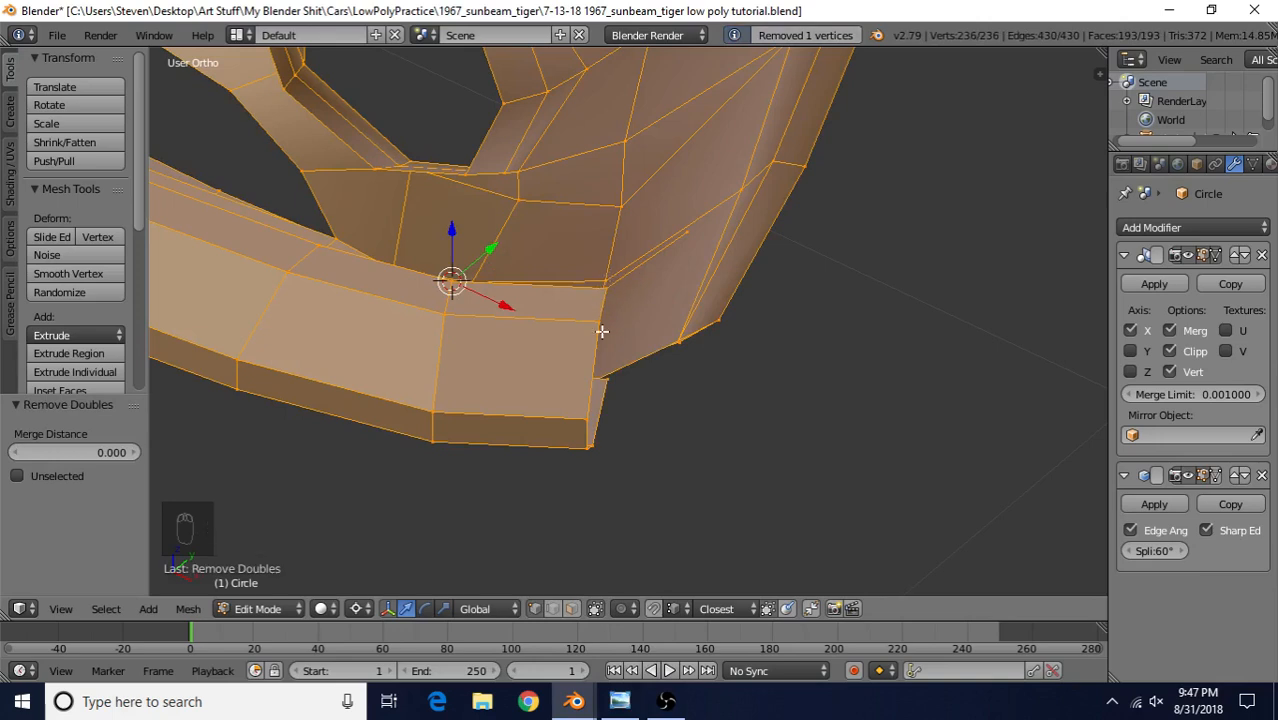
key(a)
- Snap the 3D cursor to the new end's upper rear vertex and rotate the end loop about 18.2° around Z
middle_drag(594, 419, 605, 400)
right_click(612, 268)
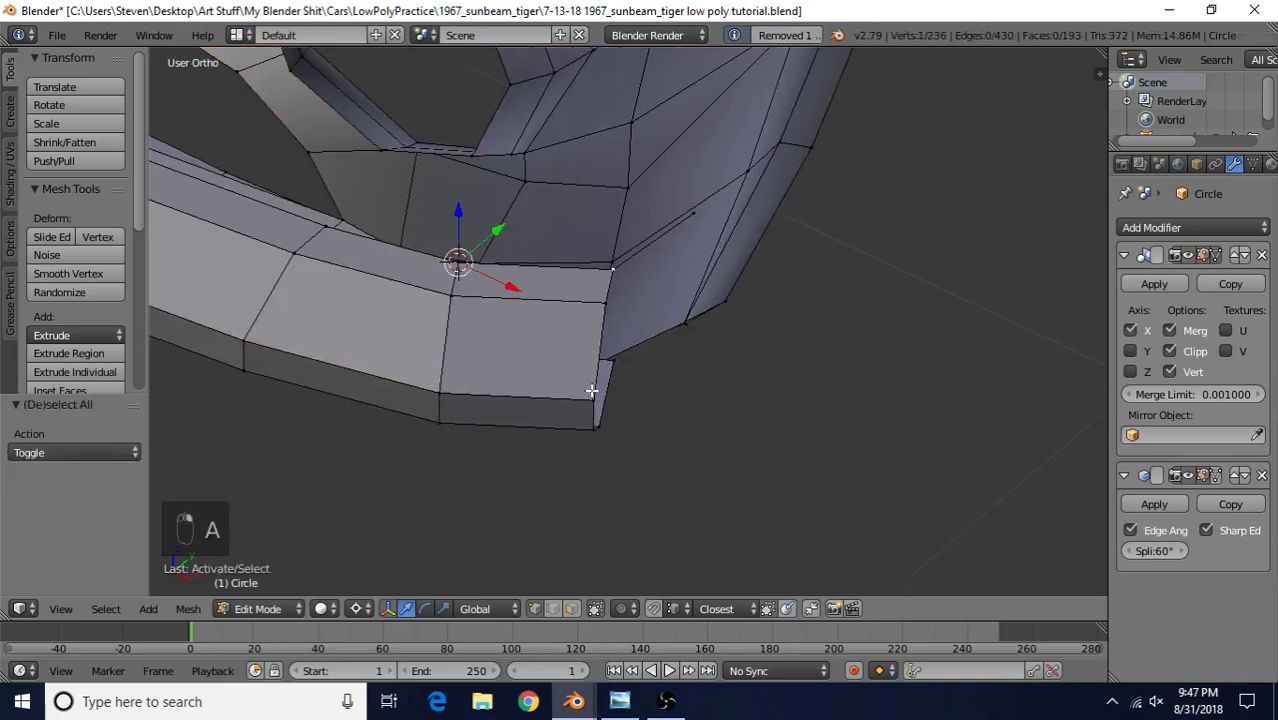
key(shift+s)
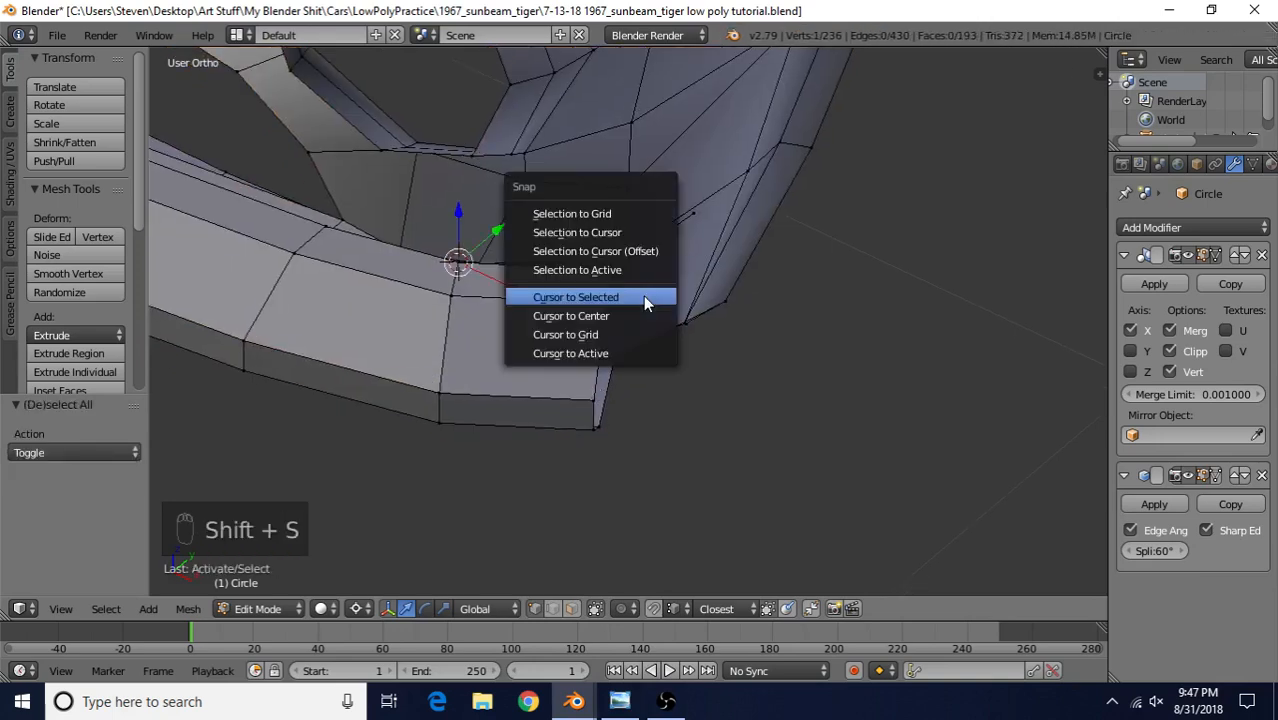
click(542, 300)
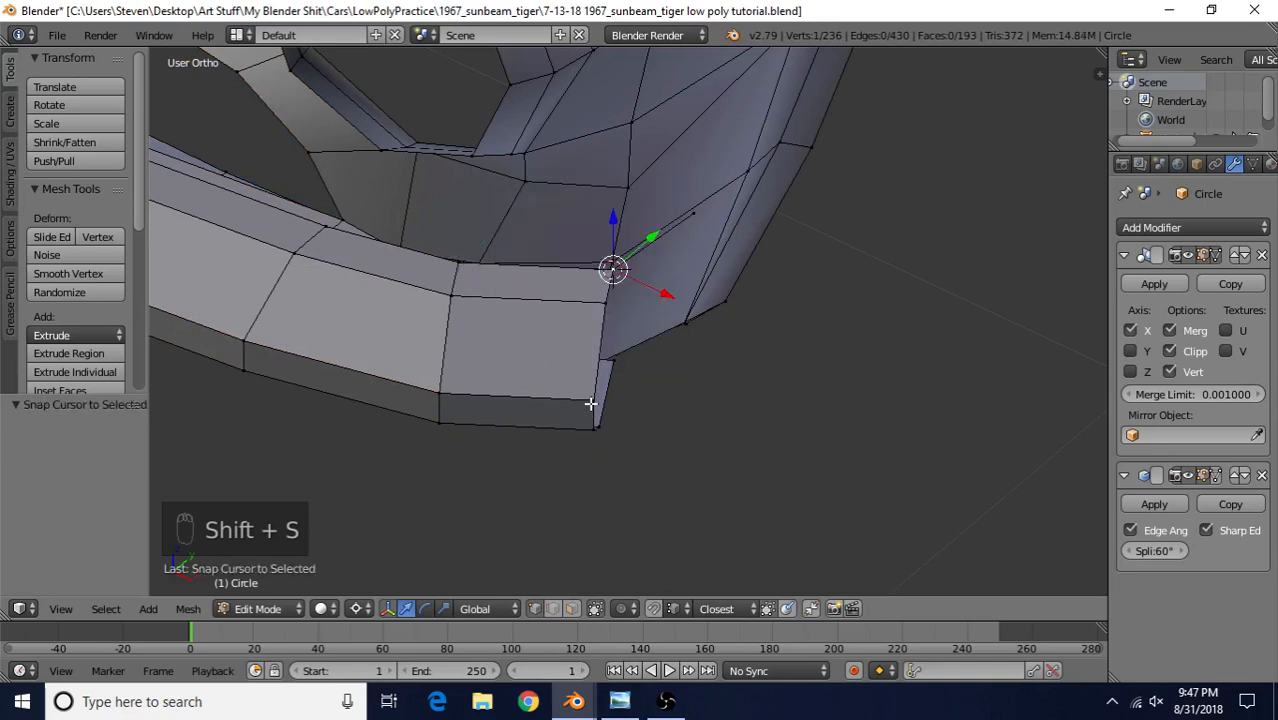
alt+right_click(597, 360)
key(r)
key(z)
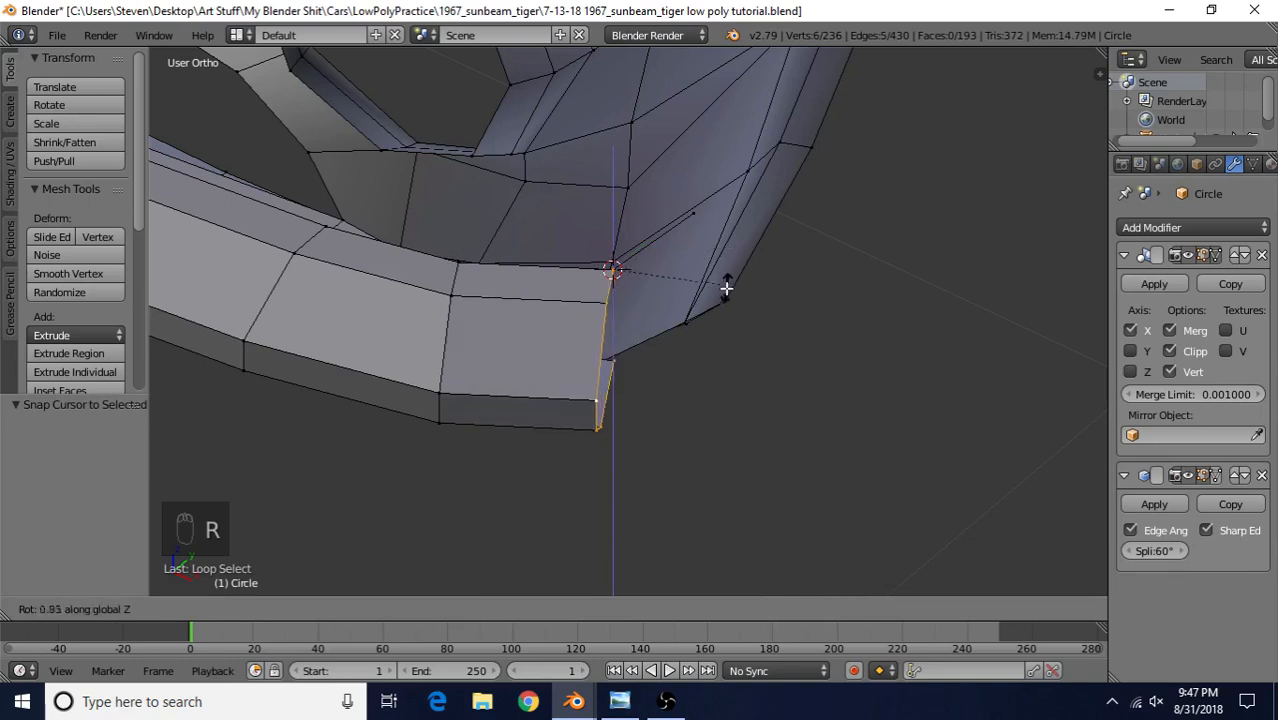
click(743, 248)
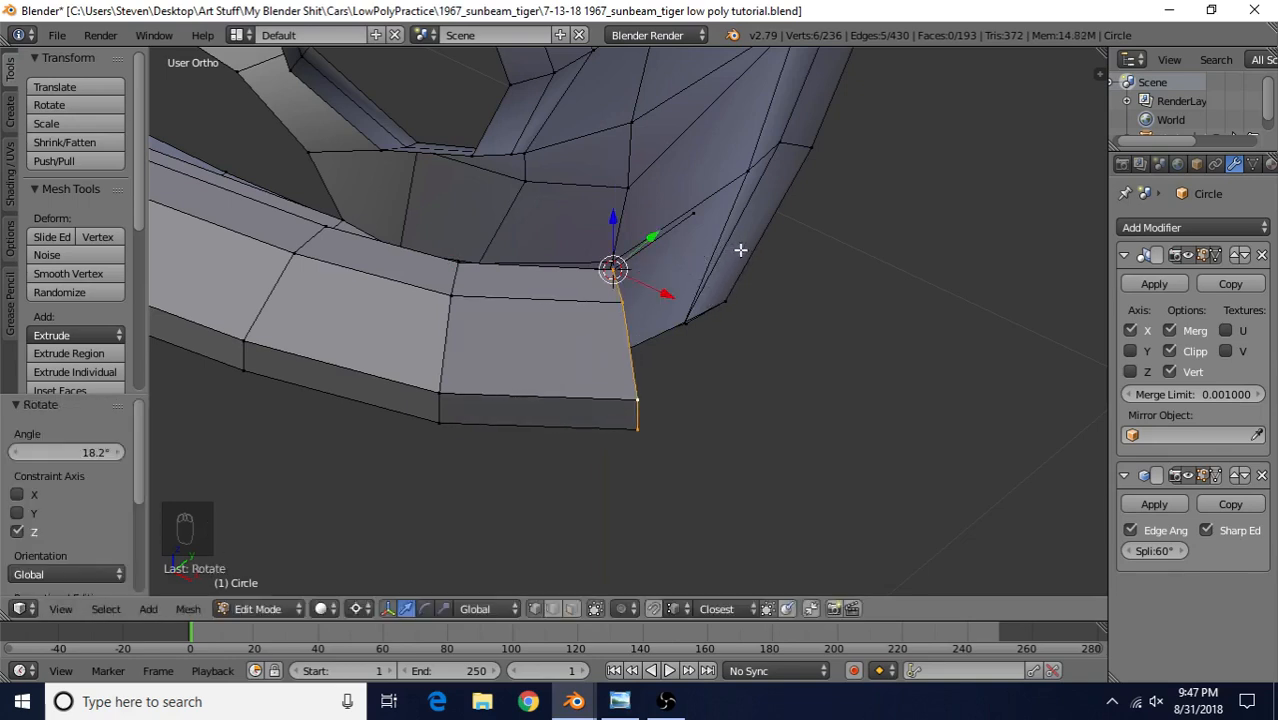
- Duplicate the rotated end loop about 0.009 along X and 0.101 along Y, and bridge the two loops around the corner
shift+middle_drag(740, 165, 585, 200)
key(shift+d)
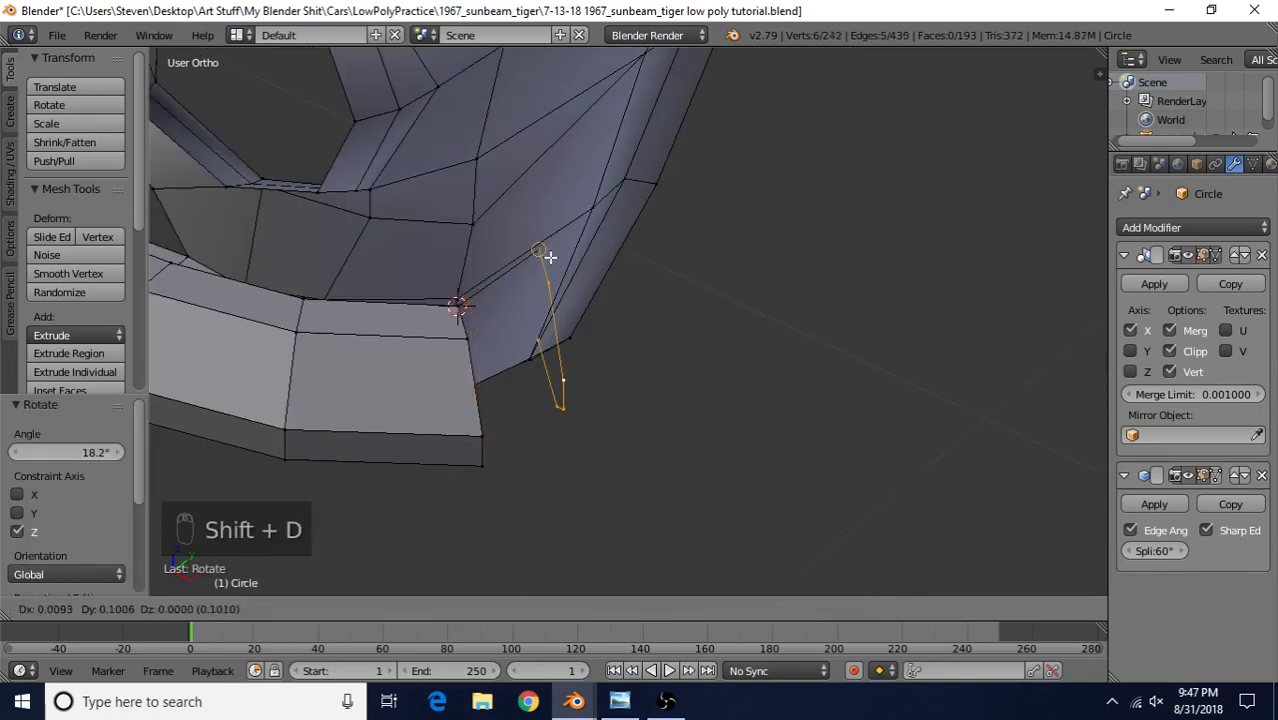
click(550, 257)
middle_drag(531, 354, 514, 357)
alt+shift+click(430, 352)
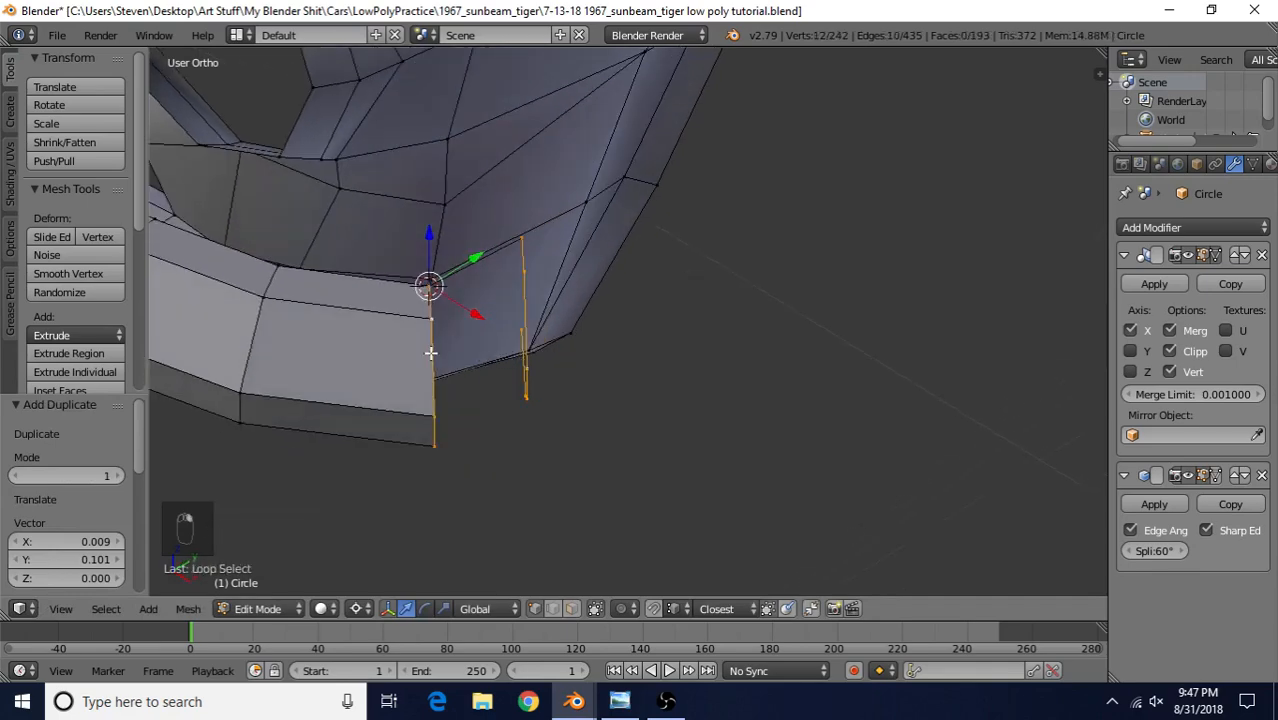
key(shift+q)
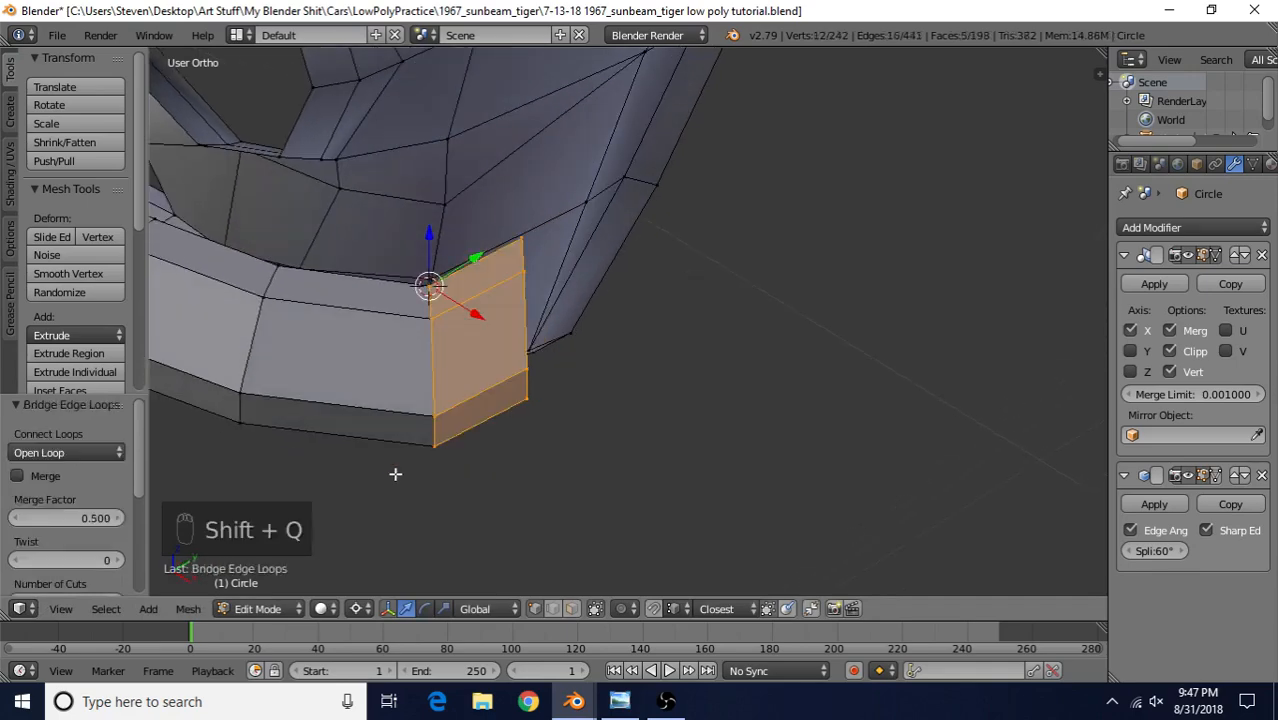
- Merge duplicate vertices in the entire mesh with Remove Doubles after bridging the corner section
middle_drag(530, 381, 528, 379)
key(a)
key(a)
key(a)
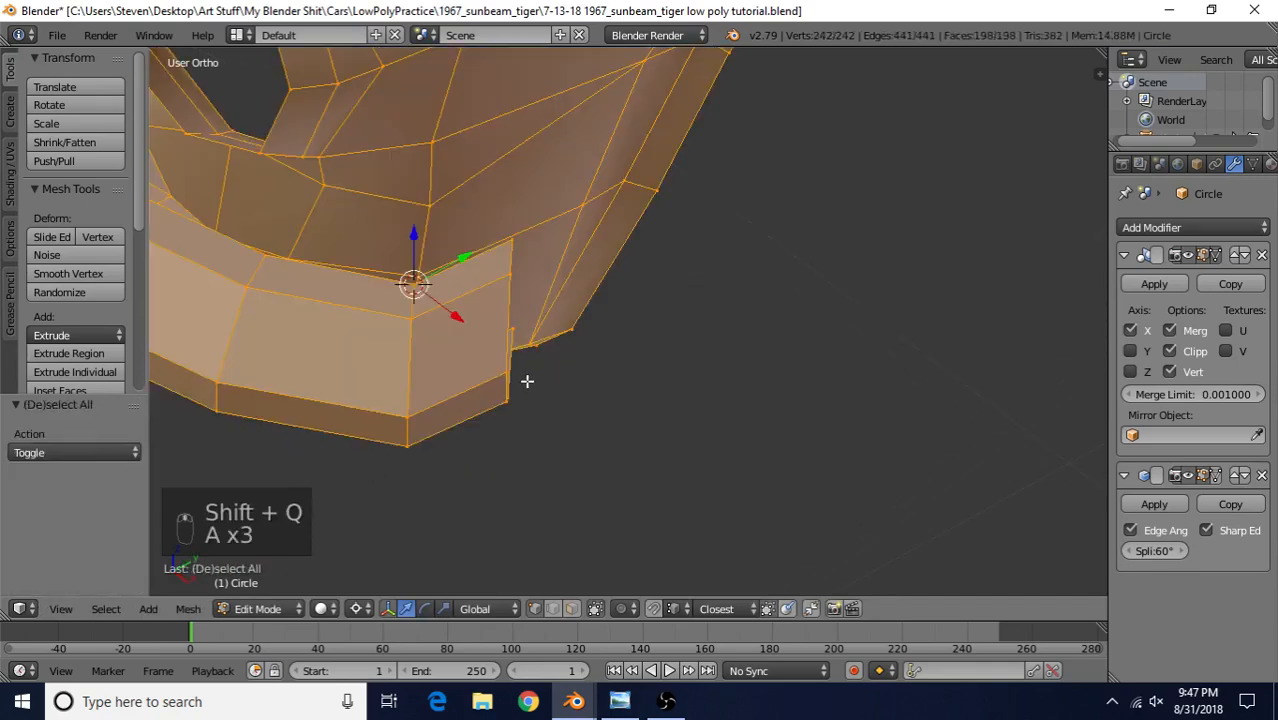
key(a)
key(a)
key(a)
key(w)
click(512, 296)
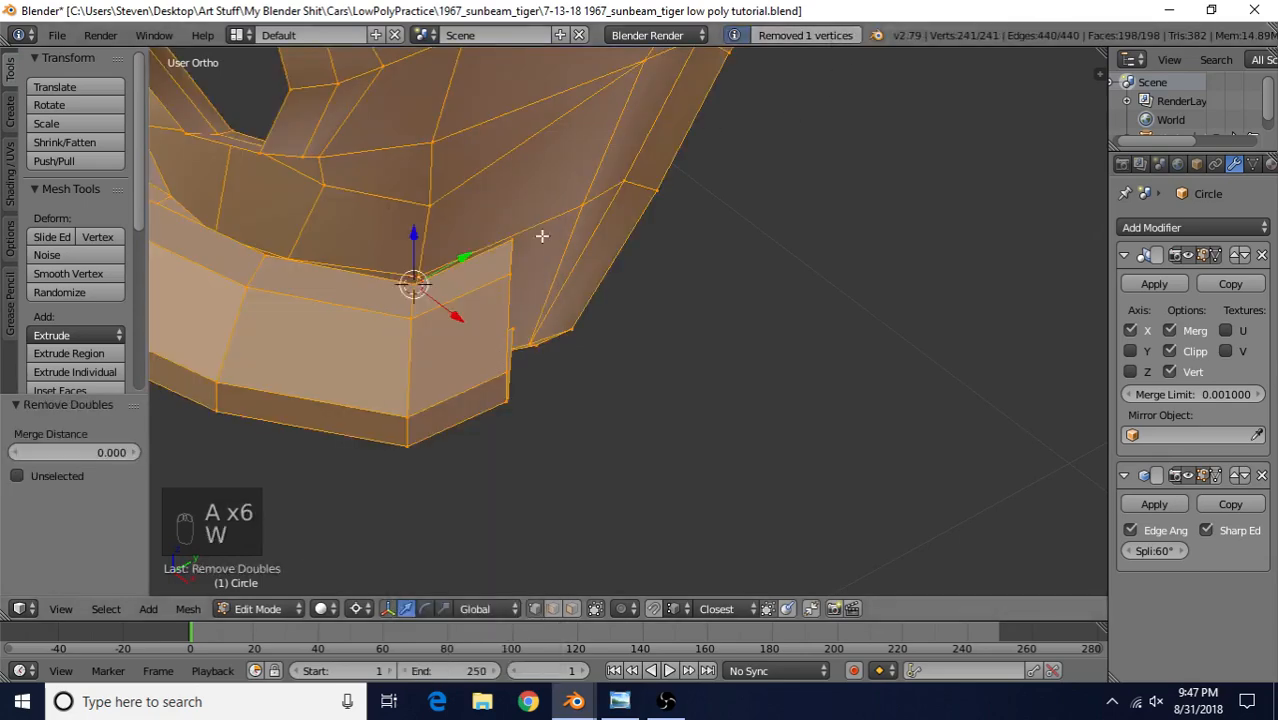
- Snap the 3D cursor to the side section's upper rear end vertex and rotate its end loop about 42.8° around Z
middle_drag(508, 320, 532, 306)
alt+right_click(505, 330)
right_click(488, 222)
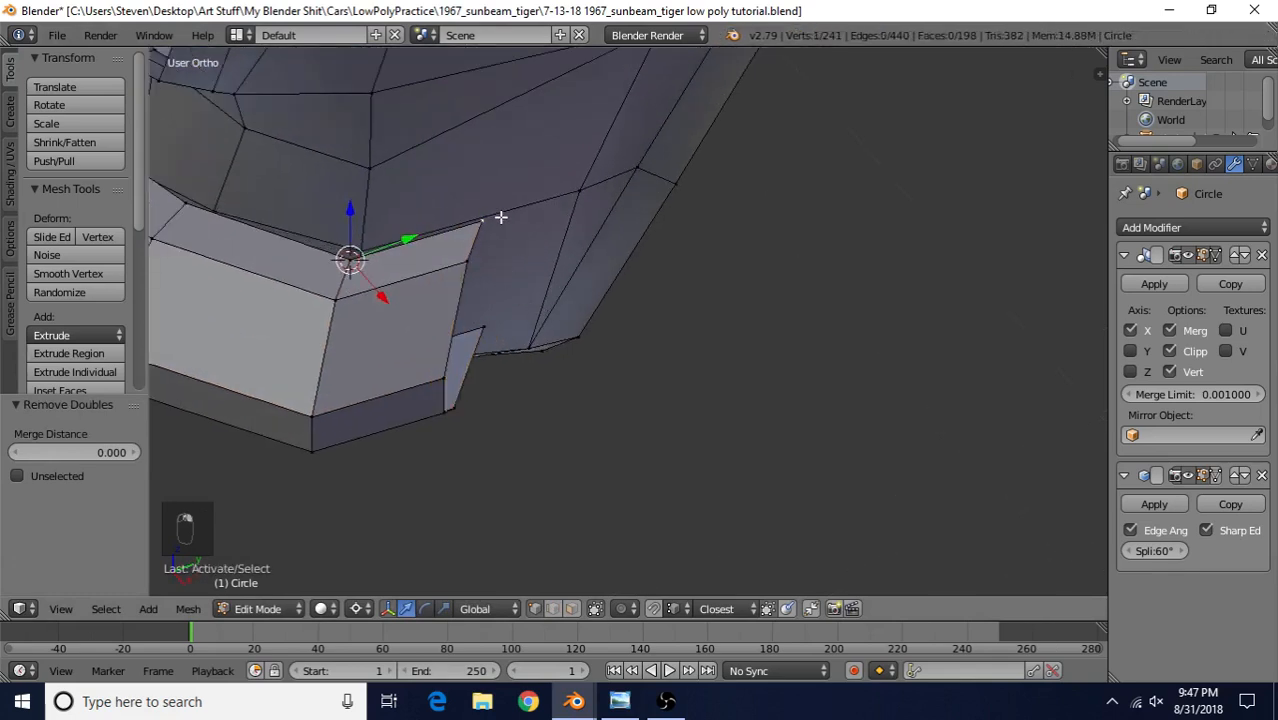
key(shift+s)
click(500, 218)
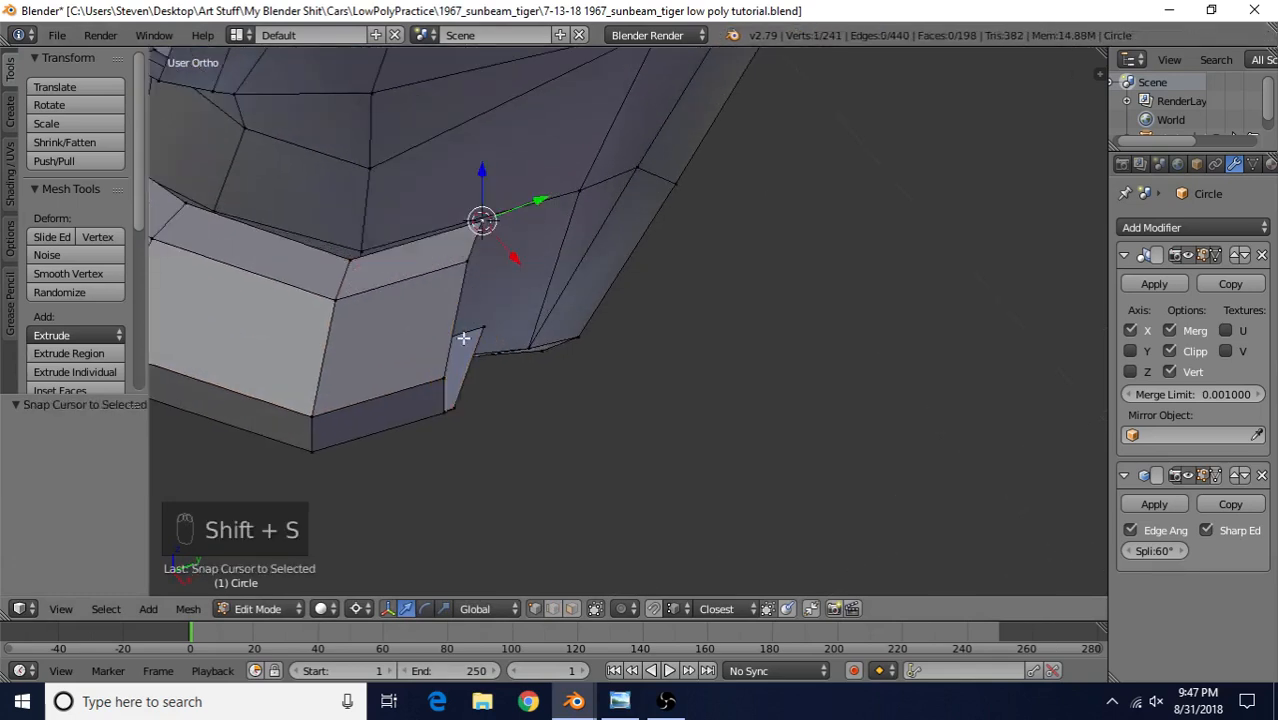
alt+right_click(458, 330)
middle_drag(456, 314, 716, 243)
key(r)
key(z)
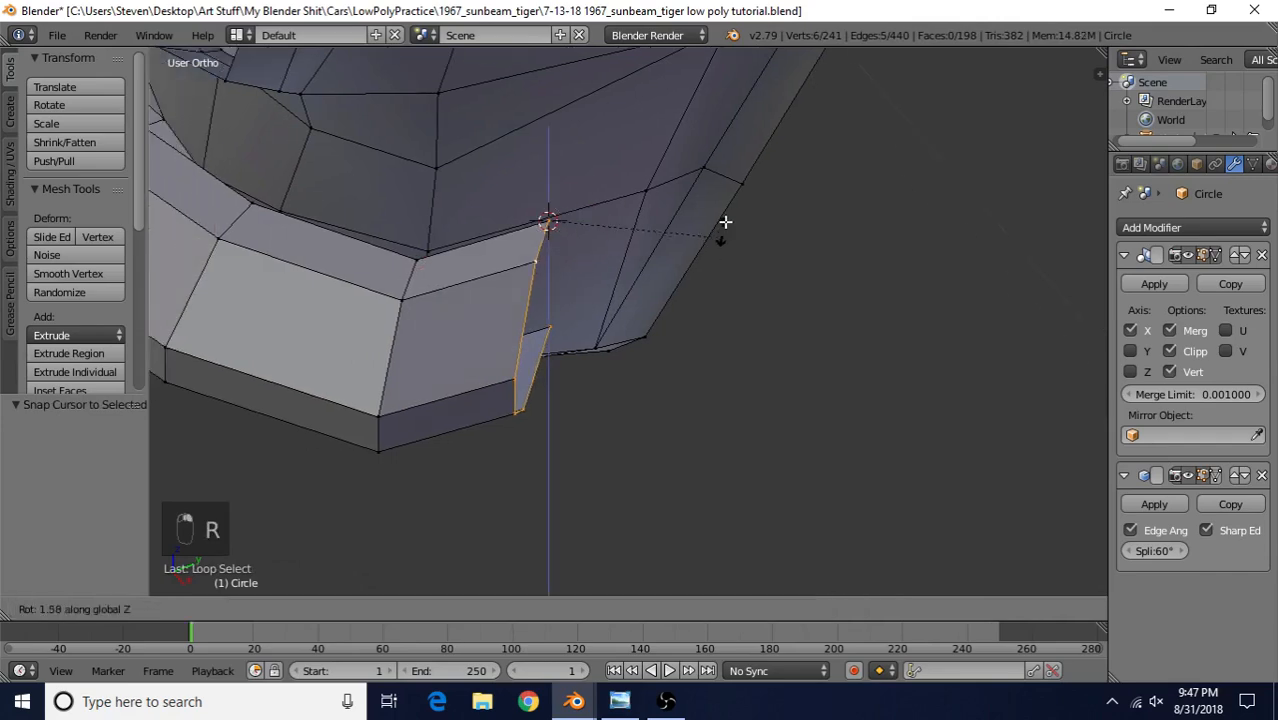
click(742, 84)
- Deselect the mesh, return to Object Mode and apply smooth shading to the car body
scroll(560, 338, down, 7)
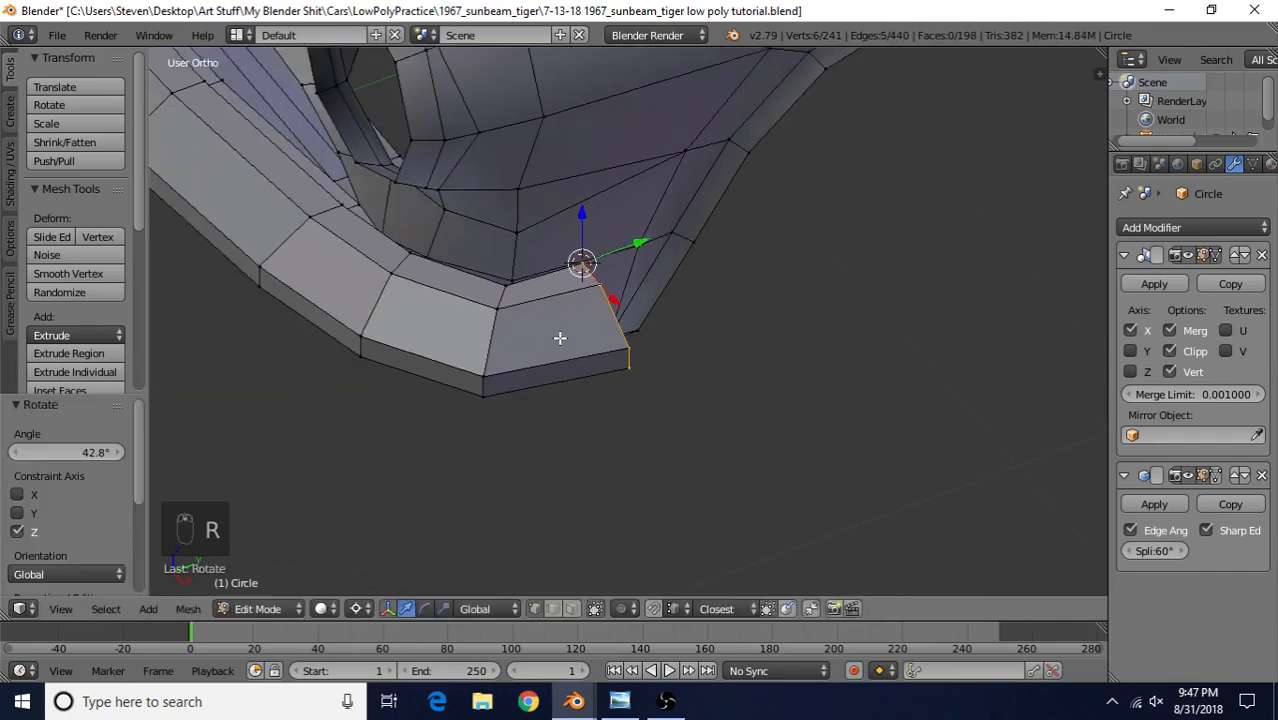
key(a)
scroll(560, 339, down, 3)
key(Tab)
middle_drag(560, 348, 593, 368)
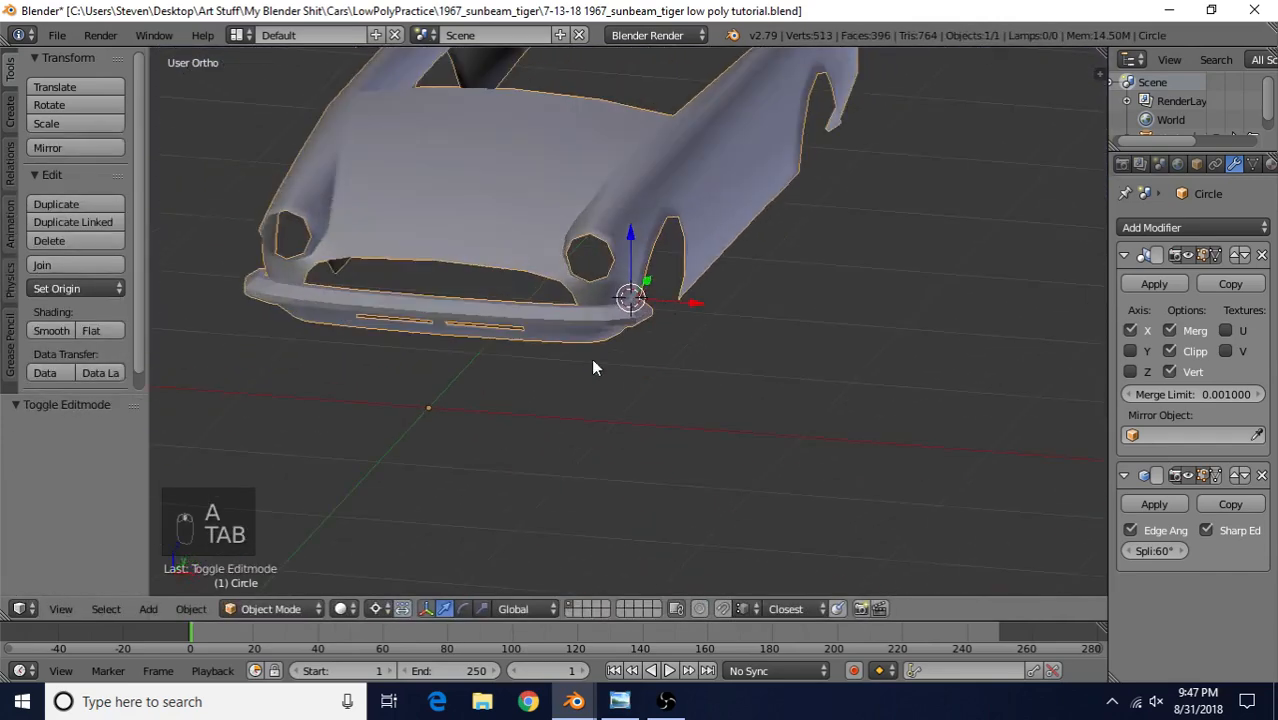
middle_drag(435, 371, 431, 307)
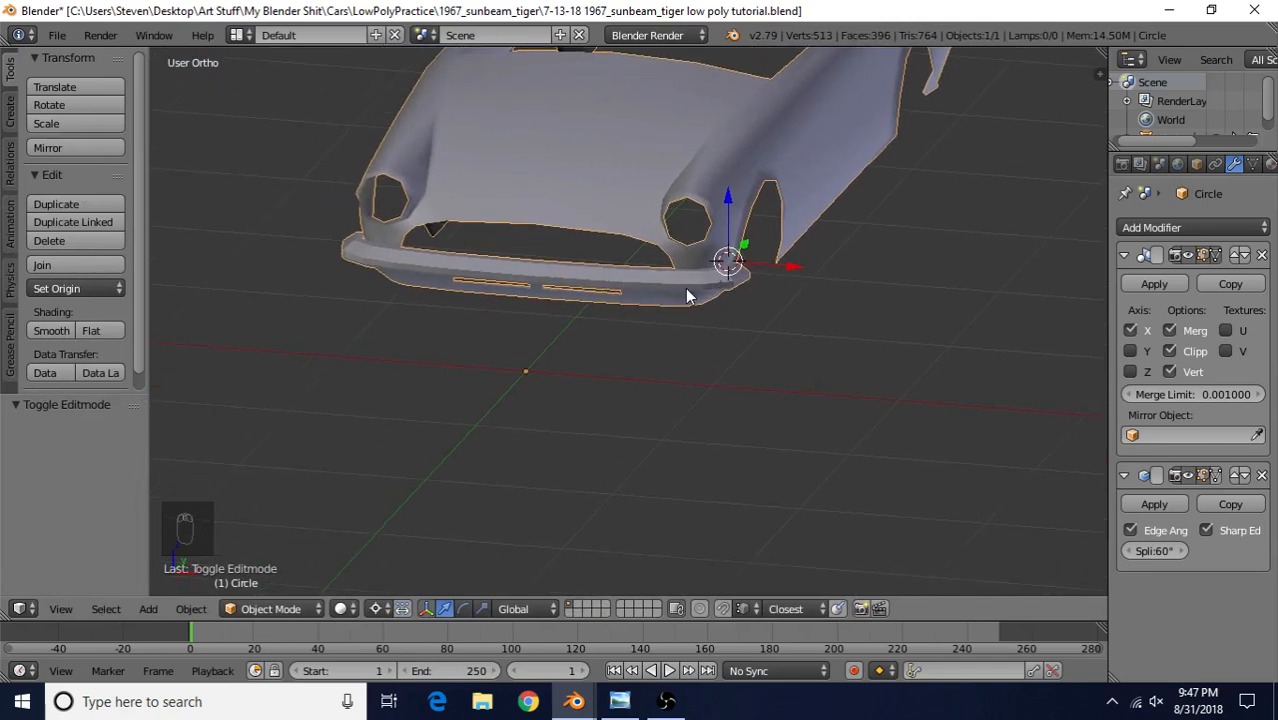
middle_drag(694, 286, 639, 324)
scroll(639, 324, up, 4)
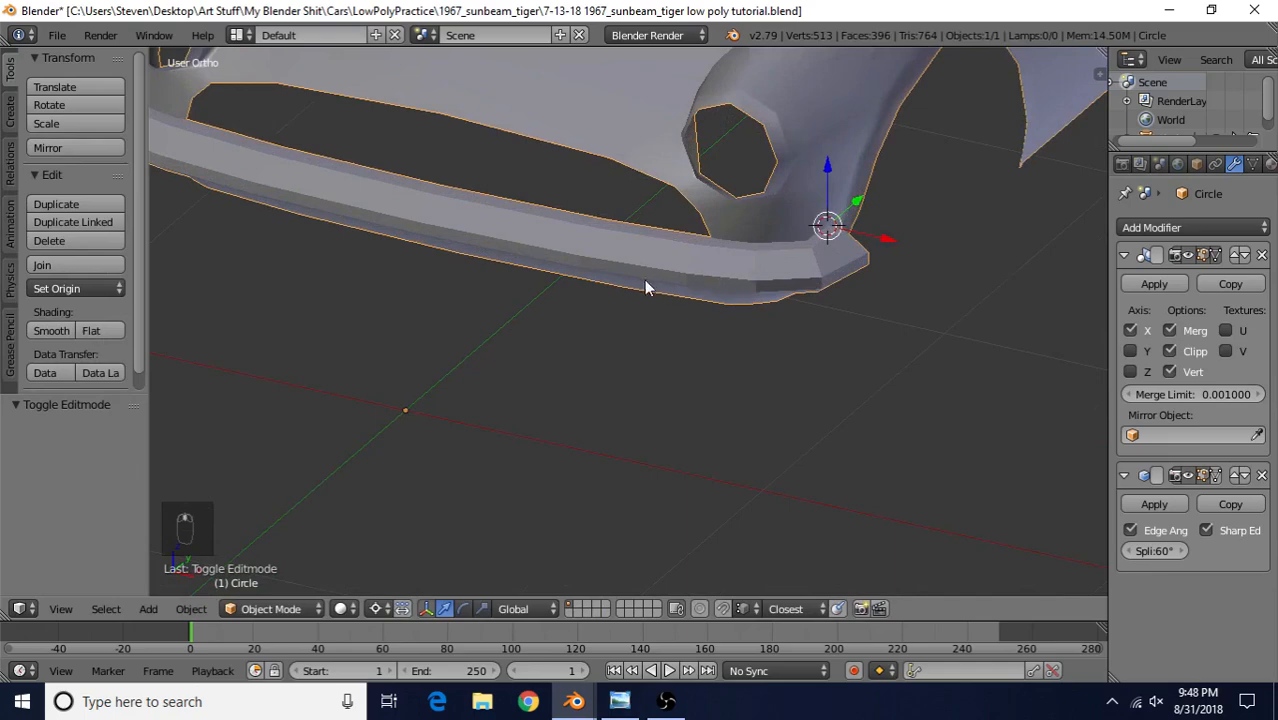
click(52, 330)
scroll(560, 372, down, 2)
middle_drag(560, 372, 595, 302)
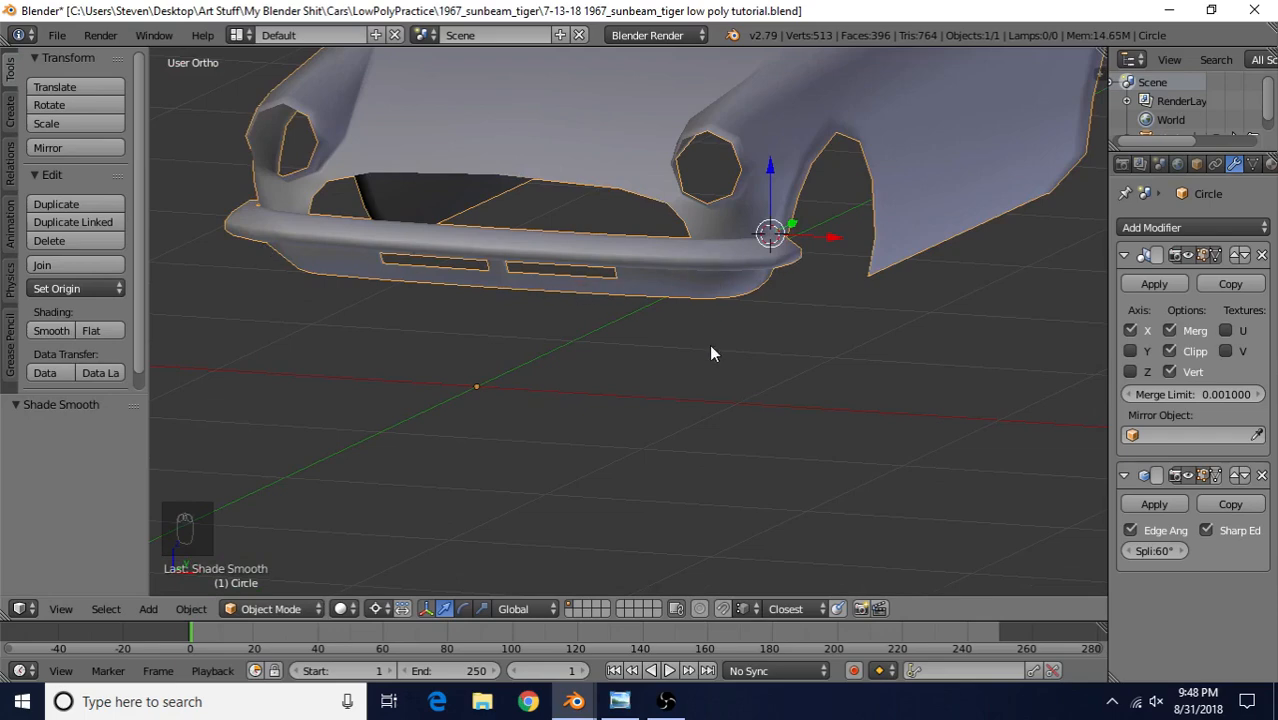
- Switch to Windows Photo Viewer to examine the bumper's tapered end in the Sunbeam_Tiger(4) photo, and return to Blender to compare the model
click(619, 701)
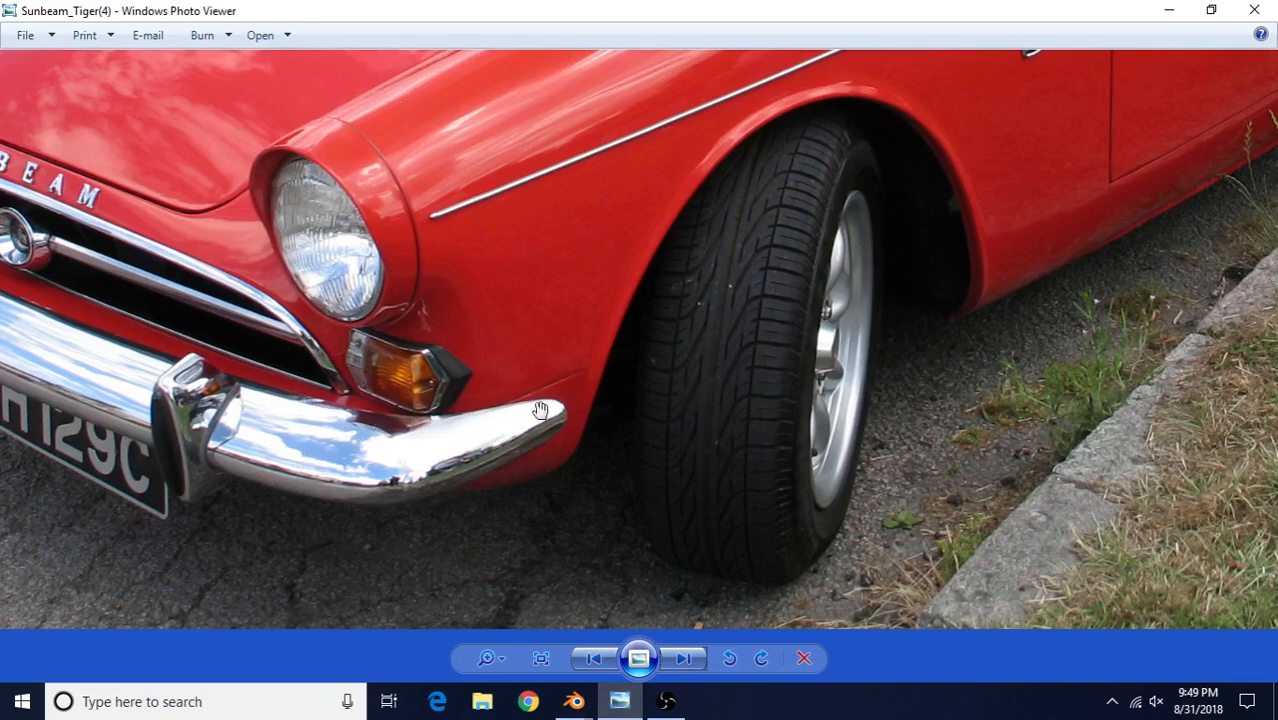
key(alt+Tab)
middle_drag(775, 326, 650, 358)
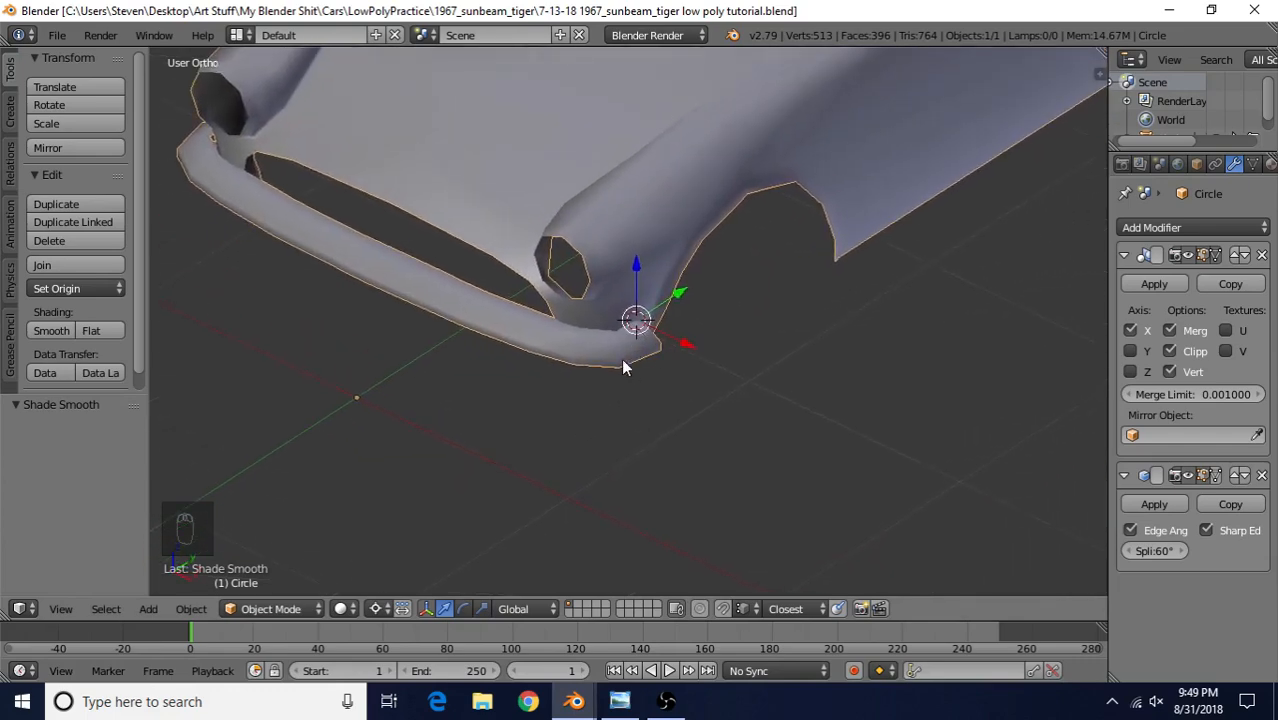
scroll(617, 364, up, 5)
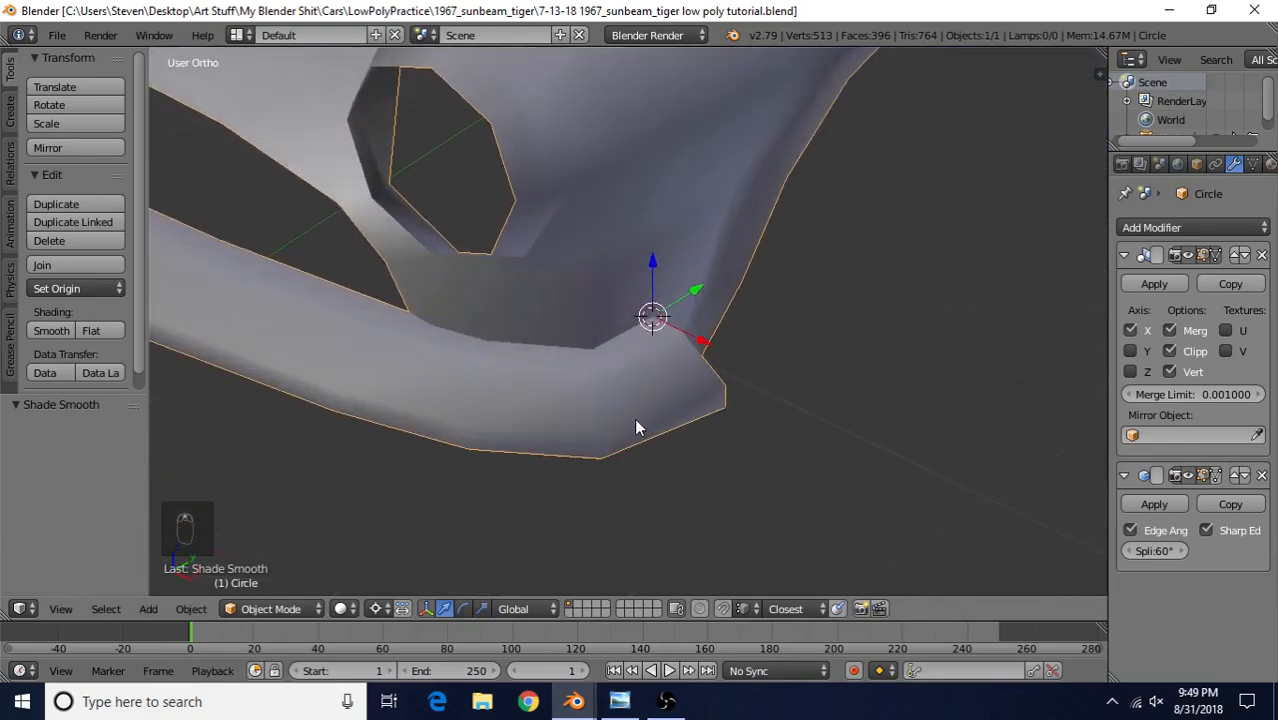
- Enter Edit Mode on the car body, select the bumper end's outer middle vertex and set the pivot point to Median Point
key(Tab)
shift+middle_drag(653, 405, 520, 417)
scroll(690, 391, up, 2)
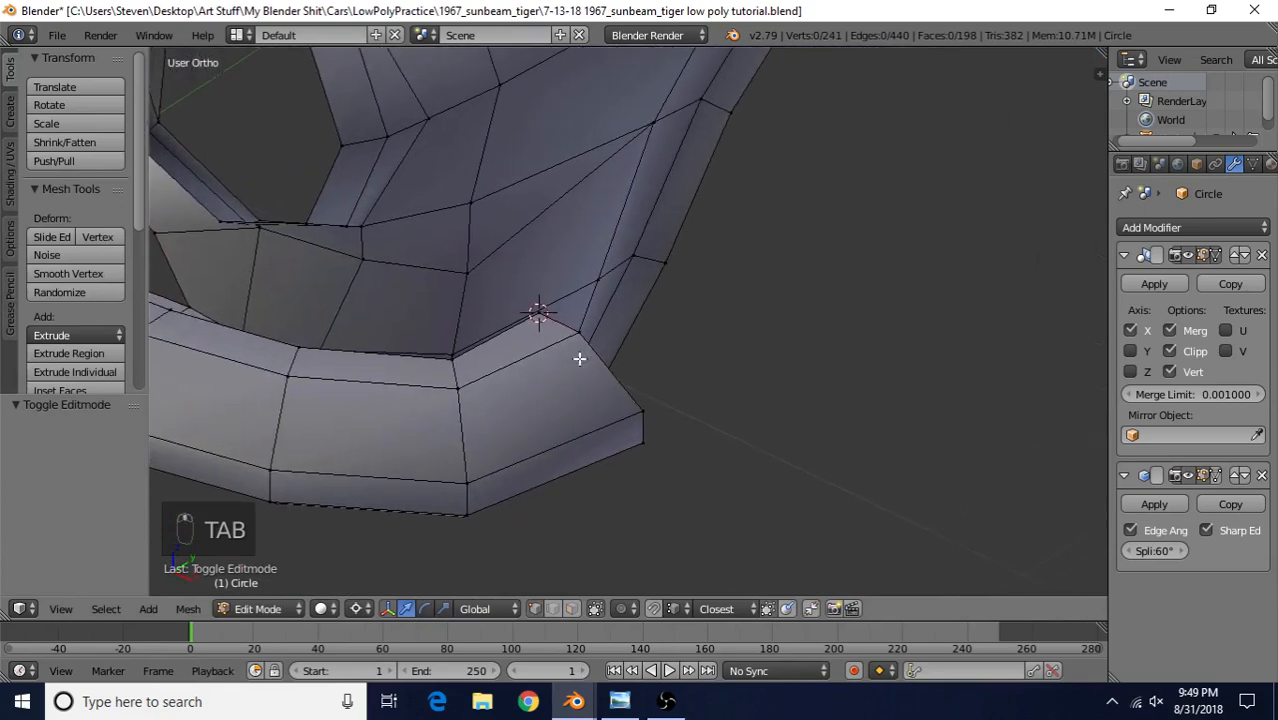
middle_drag(579, 357, 391, 296)
right_click(288, 181)
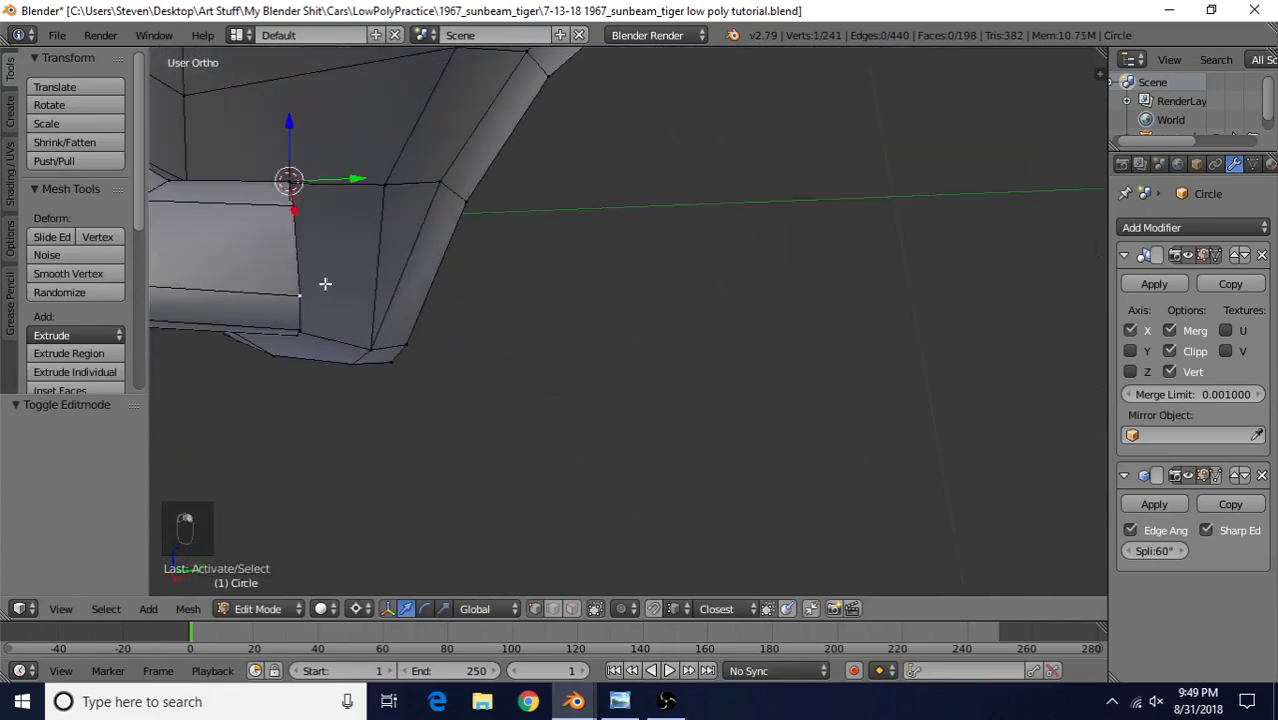
key(KP_Decimal)
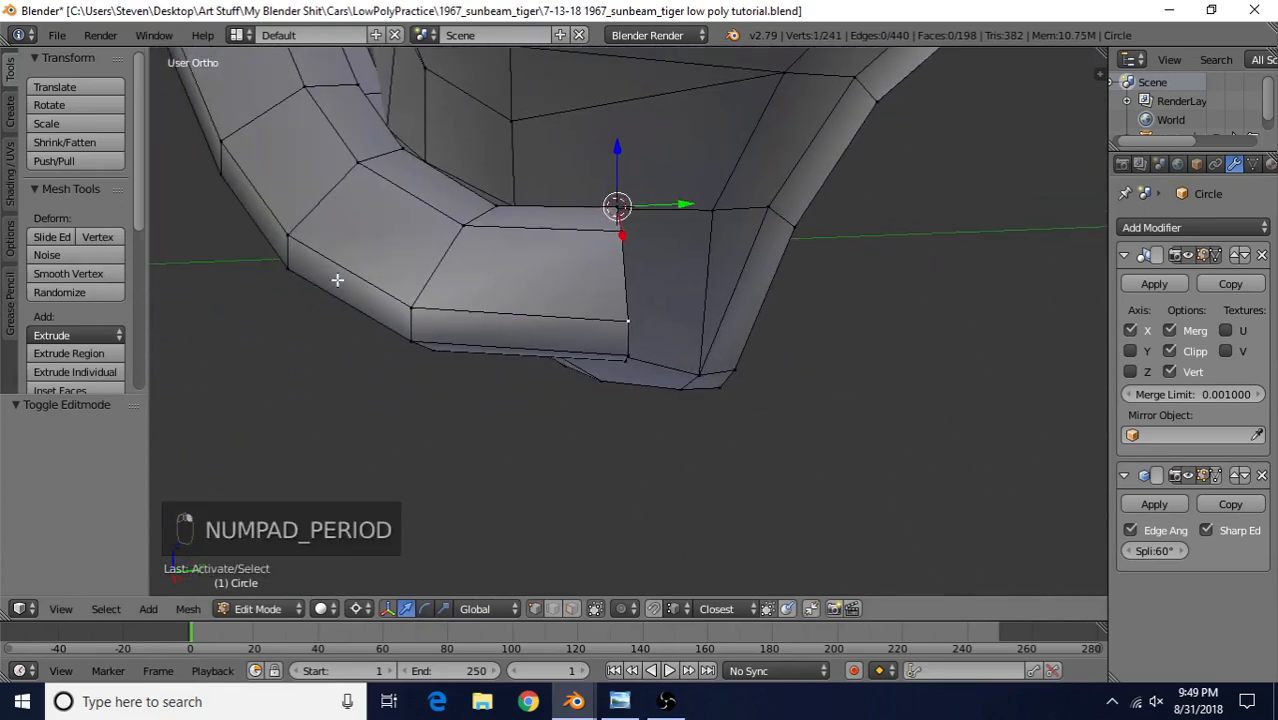
click(355, 608)
click(400, 526)
- Move the bumper end's three outer lower vertices -0.093 along X, and its outer upper vertex -0.037 along X
middle_drag(659, 345, 526, 356)
shift+right_click(594, 402)
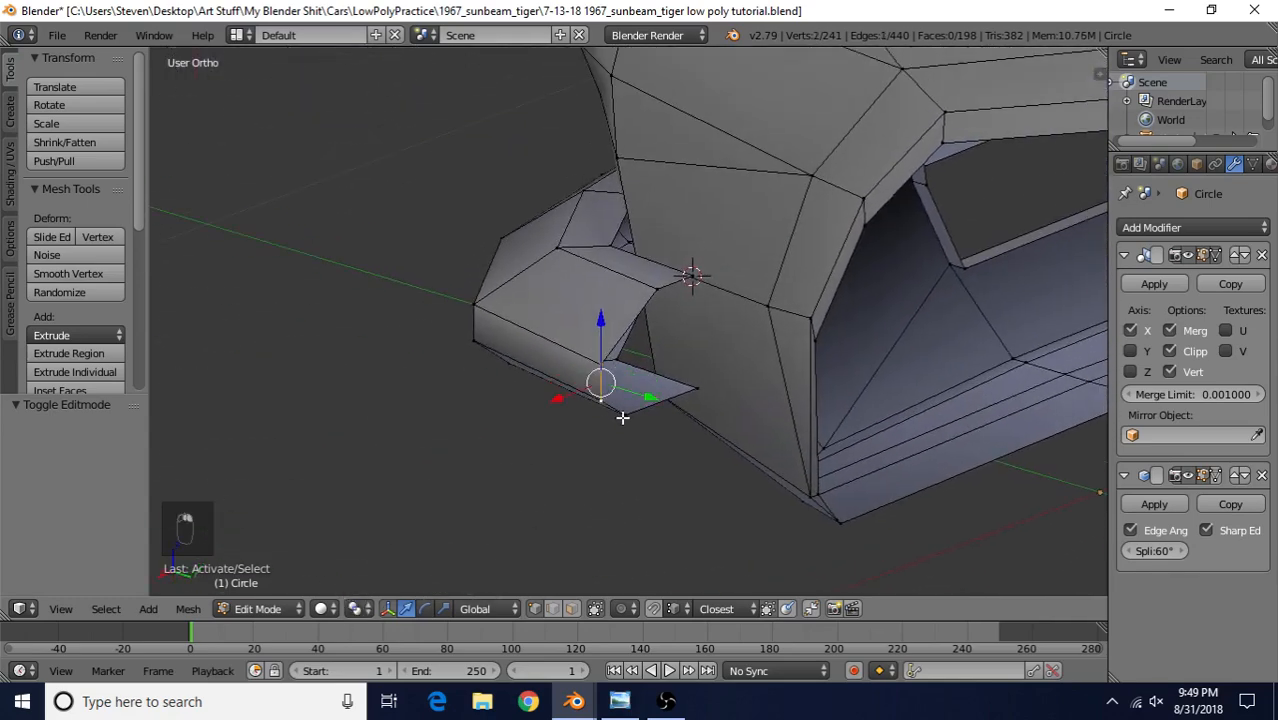
shift+right_click(622, 417)
middle_drag(664, 331, 590, 395)
drag(537, 437, 673, 412)
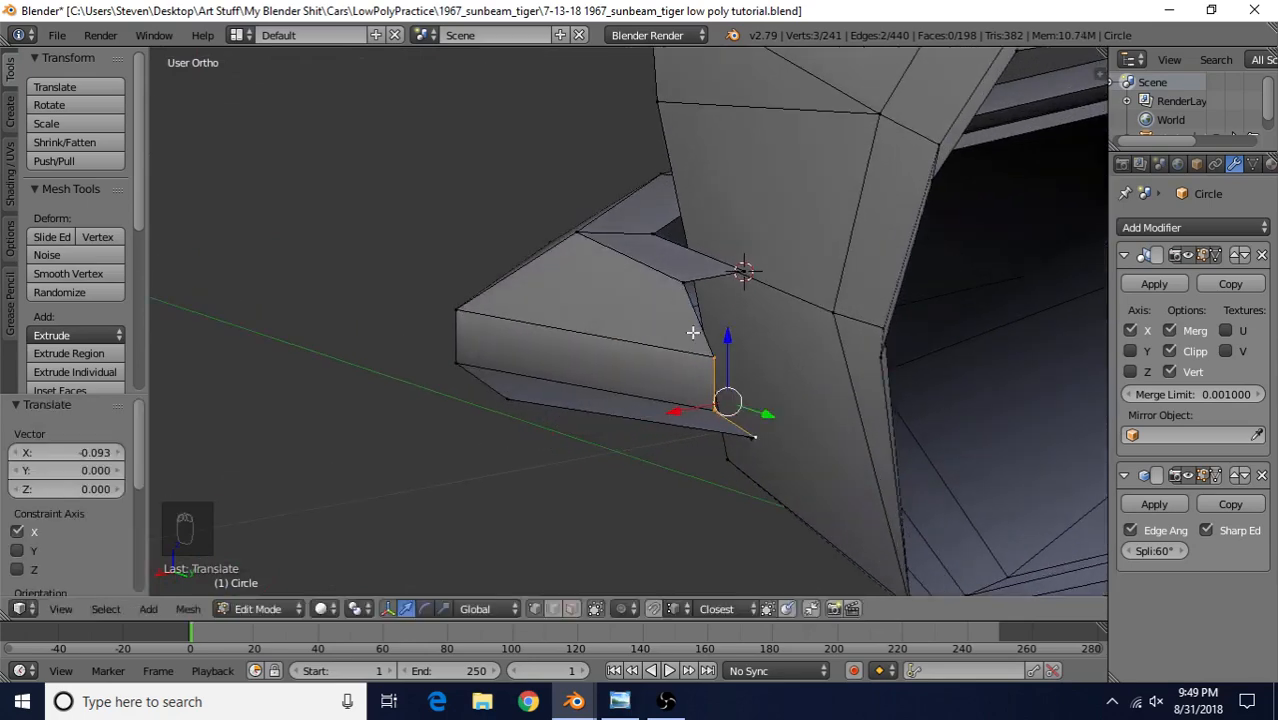
right_click(691, 289)
middle_drag(637, 285, 719, 336)
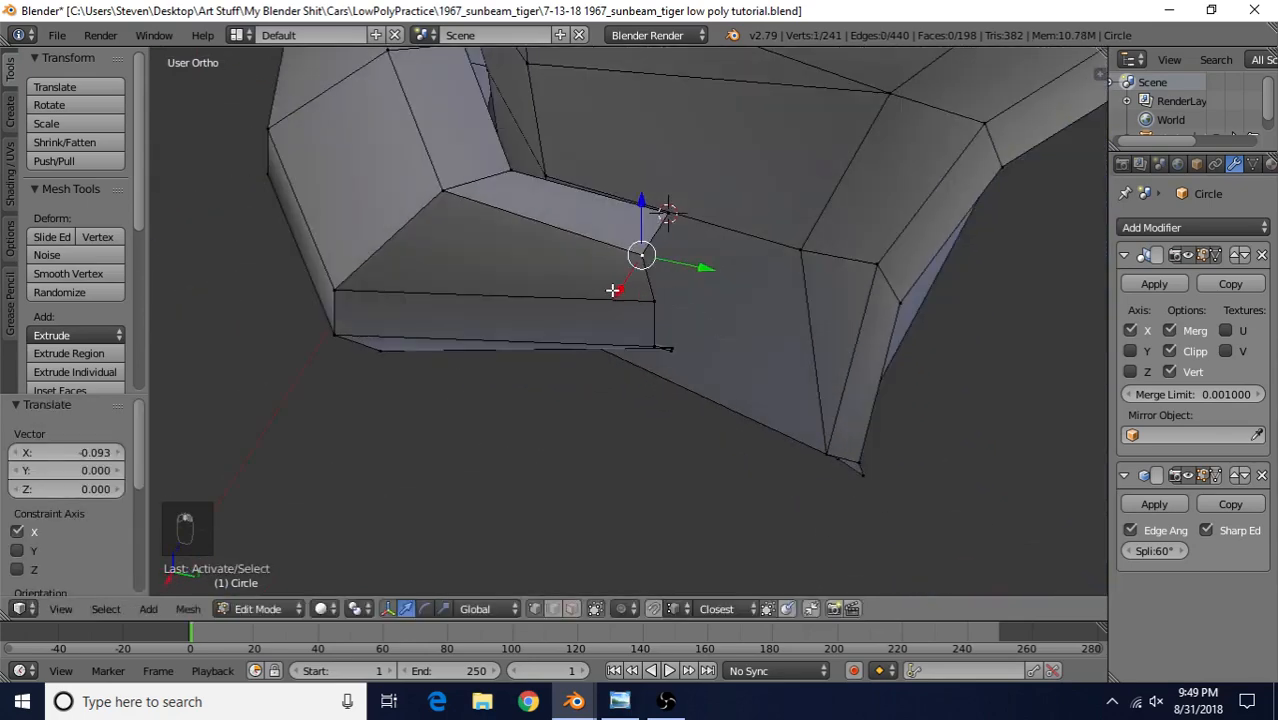
drag(612, 290, 665, 280)
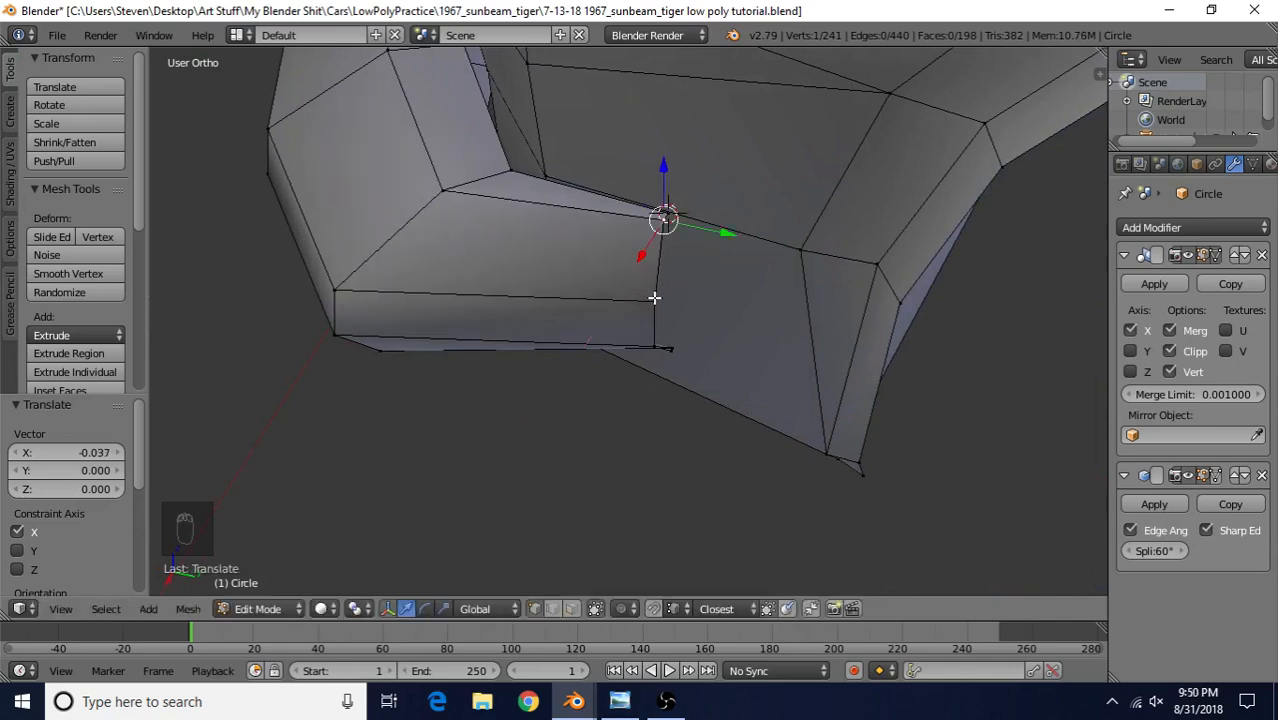
- In a wireframe side view, move the bumper end's two bottom vertices 0.002 along Y and -0.005 along Z
key(KP_3)
key(z)
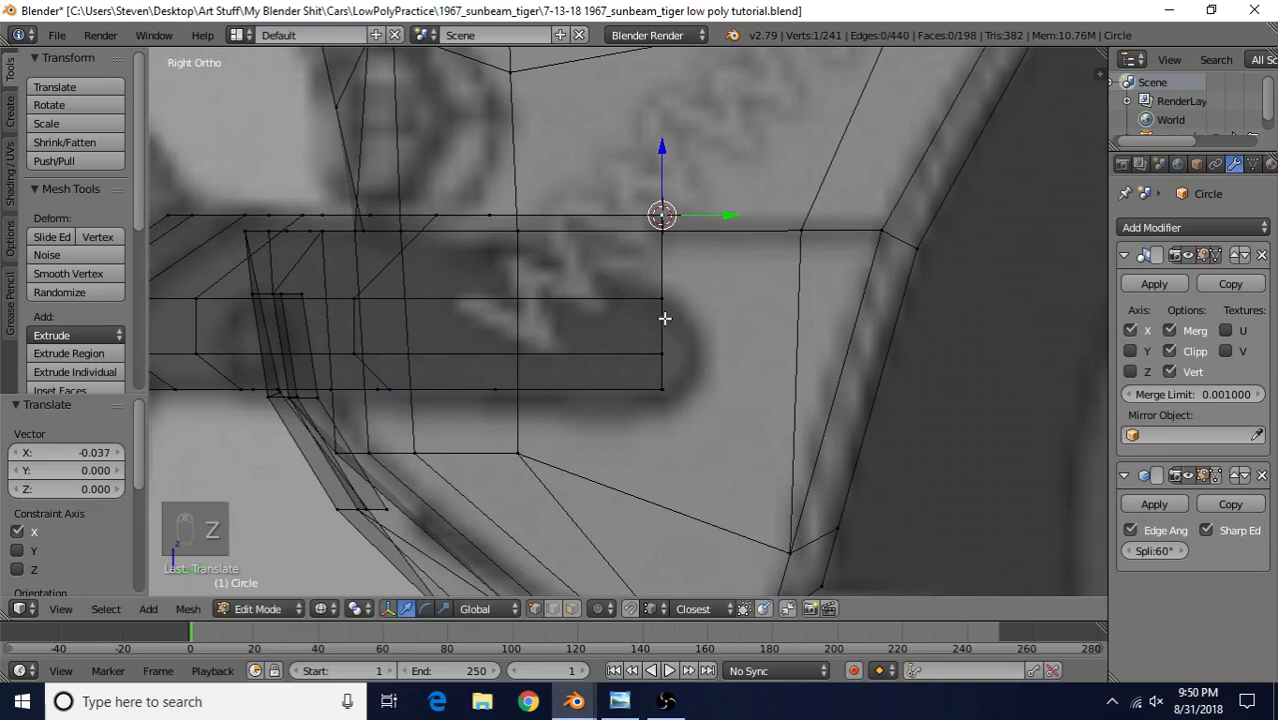
right_click(676, 390)
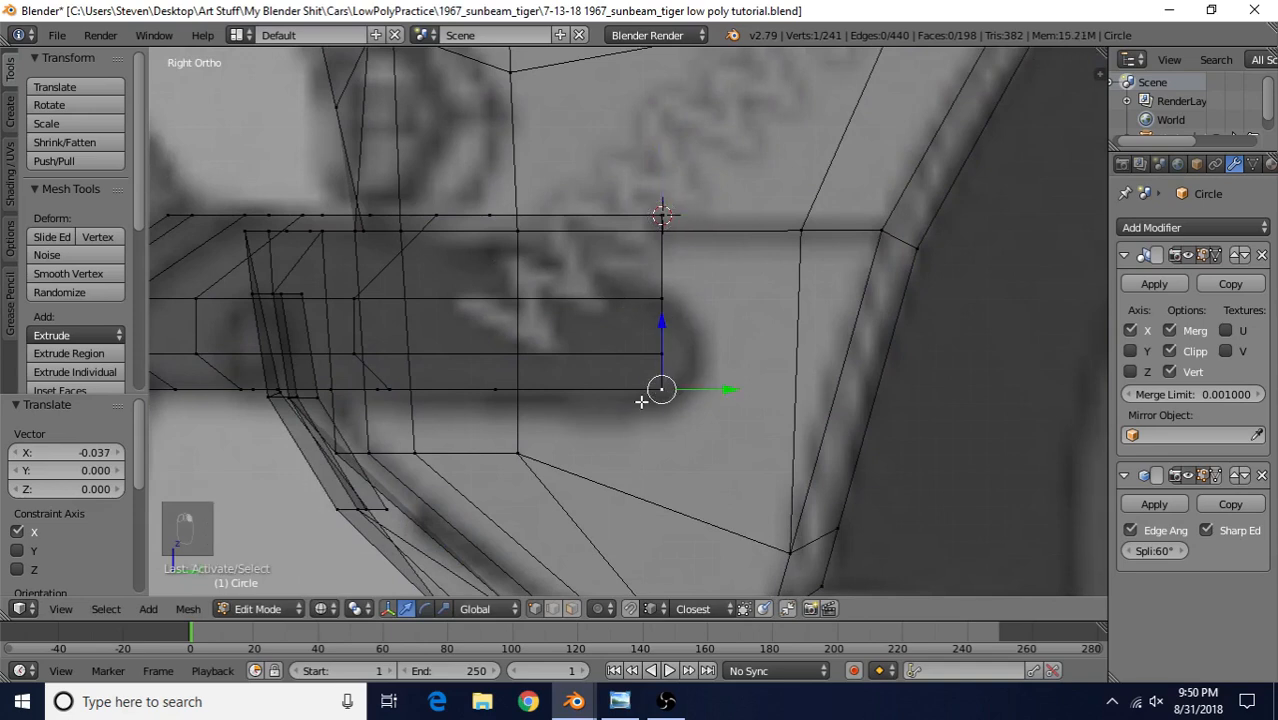
key(b)
drag(642, 372, 684, 408)
key(g)
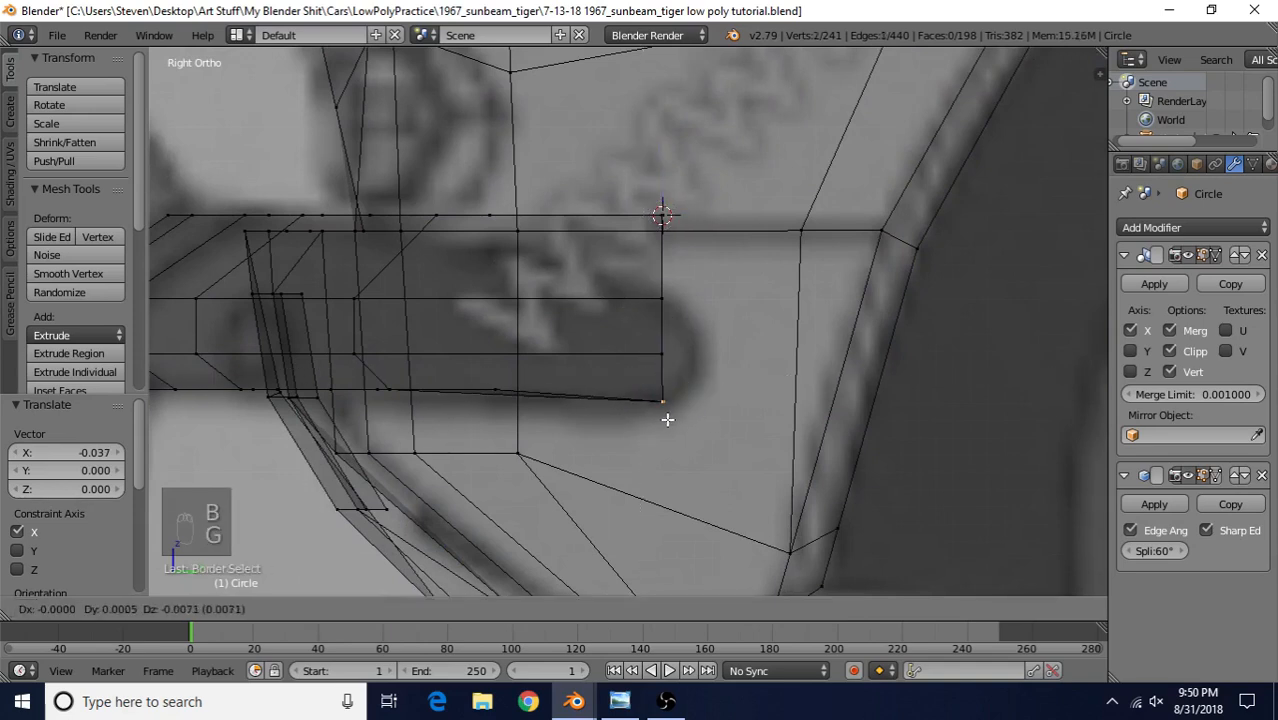
click(667, 416)
- Move the bumper end's two middle vertices onto the reference's rounded outline, shifting the upper one 0.021 along Y and -0.028 along Z
right_click(662, 354)
key(g)
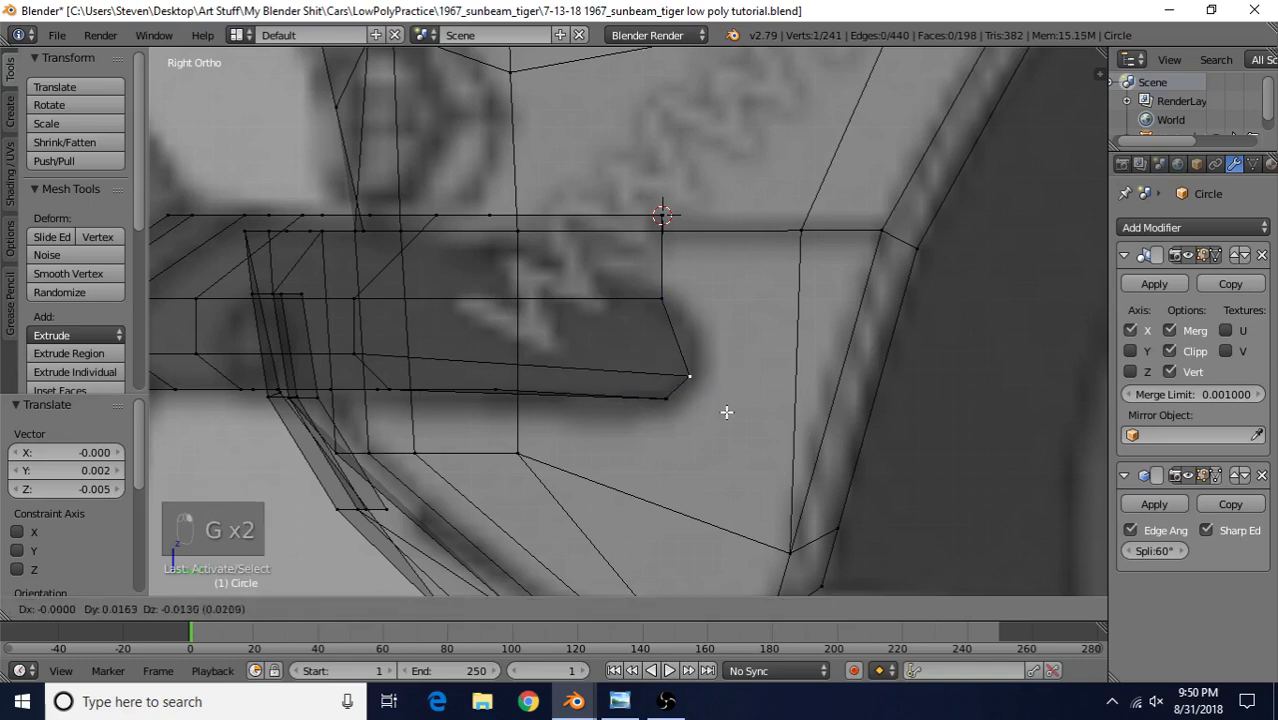
click(726, 411)
right_click(662, 314)
key(g)
click(665, 395)
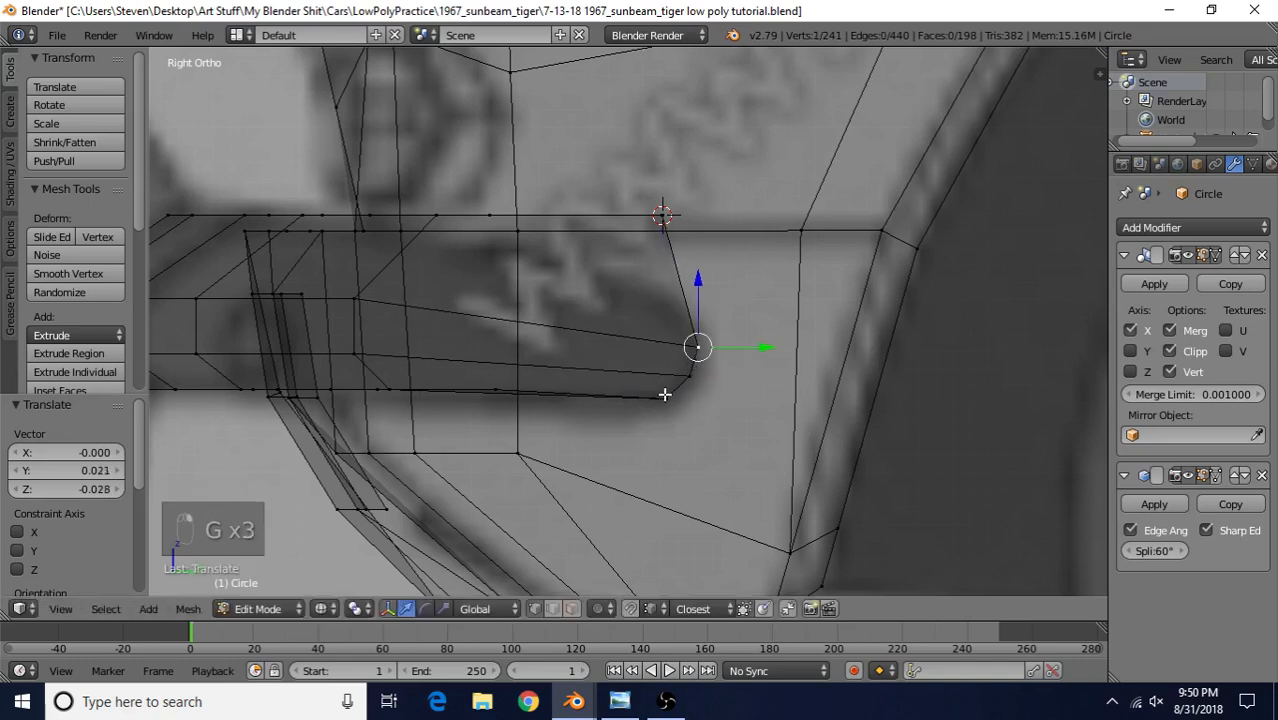
- Nudge the two bottom end vertices slightly rearward and up to follow the bumper outline in the reference
right_click(665, 399)
key(b)
drag(648, 382, 704, 466)
key(g)
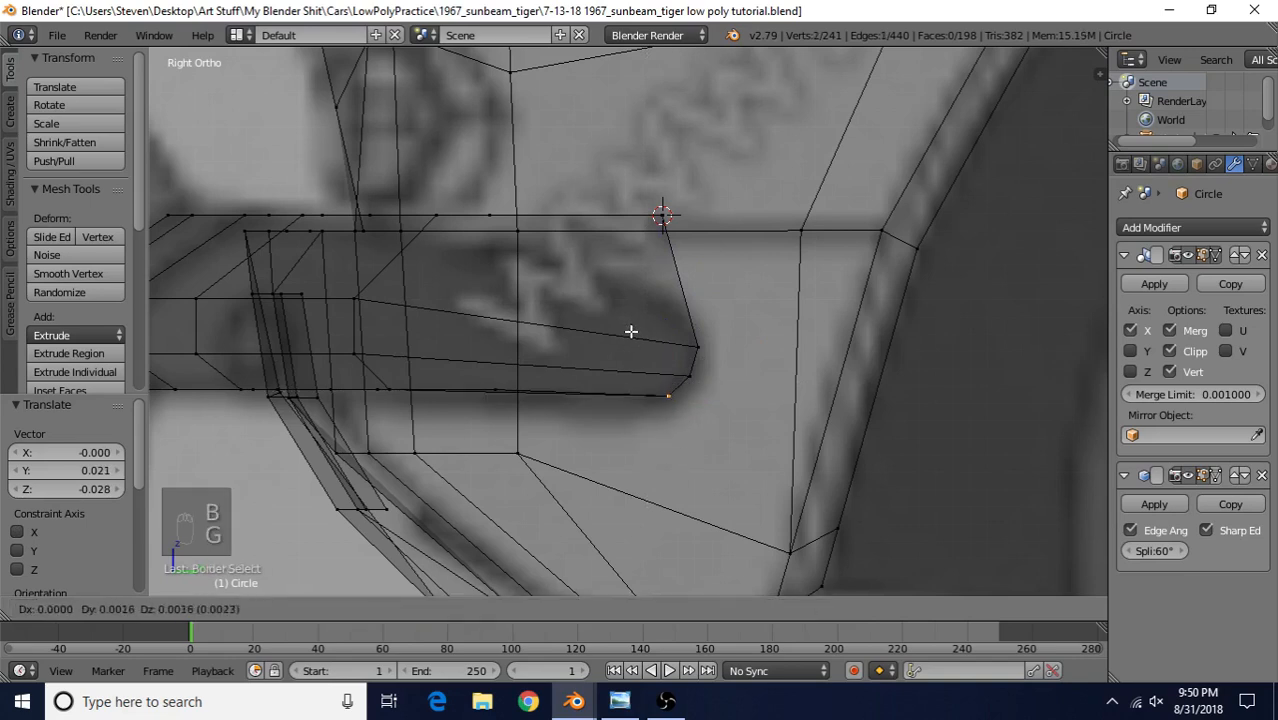
click(631, 331)
right_click(676, 226)
key(g)
right_click(650, 358)
- Lower both upper end vertices about 0.045 along Z and fine-tune them by -0.002 along Y to taper the bumper
key(b)
mouse_move(641, 201)
mouse_down()
mouse_move(699, 261)
mouse_move(708, 318)
mouse_up()
key(g)
click(702, 344)
key(b)
key(g)
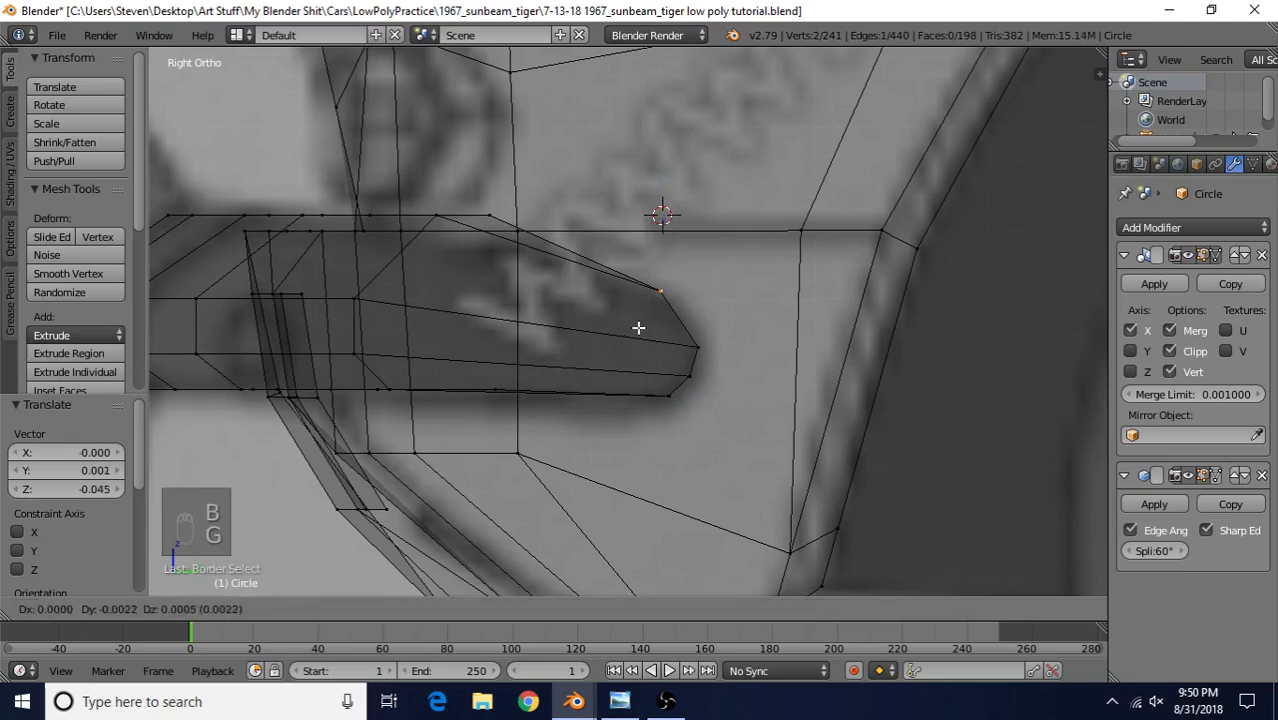
click(638, 327)
- Lower the two upper vertices of the loop just ahead of the bumper's end to follow the taper
shift+middle_drag(513, 262, 670, 306)
right_click(648, 249)
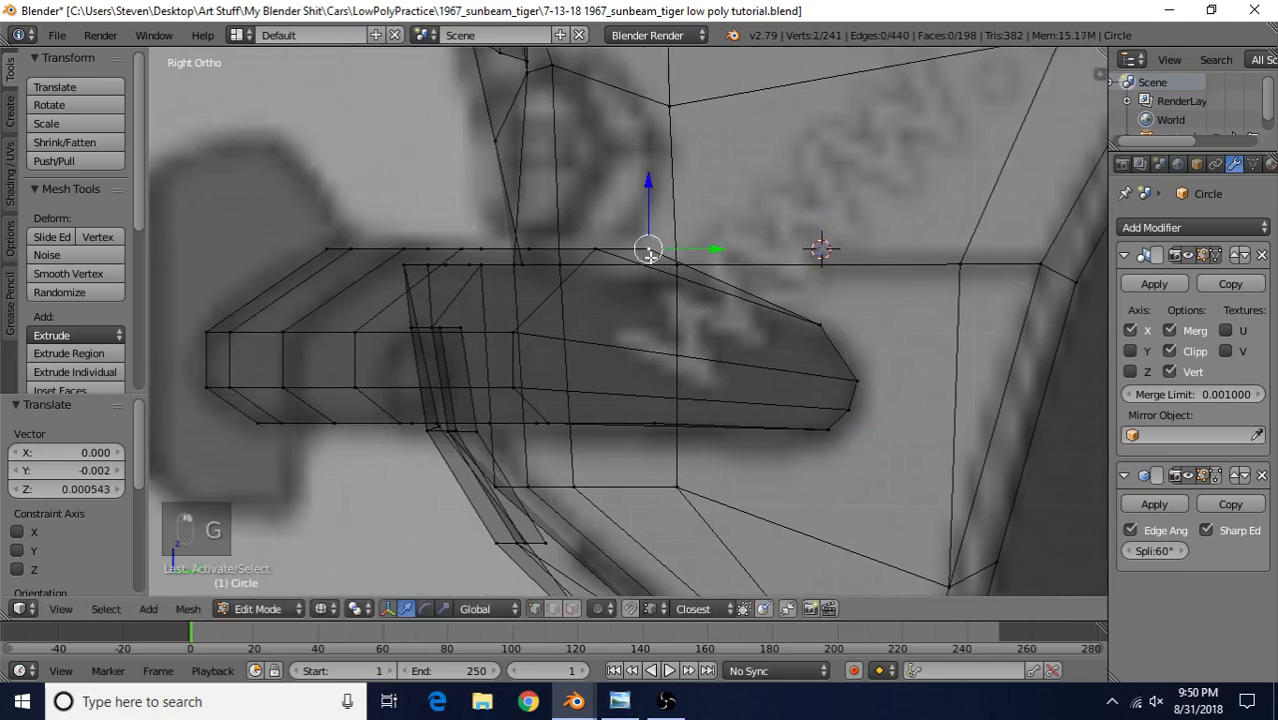
key(z)
key(z)
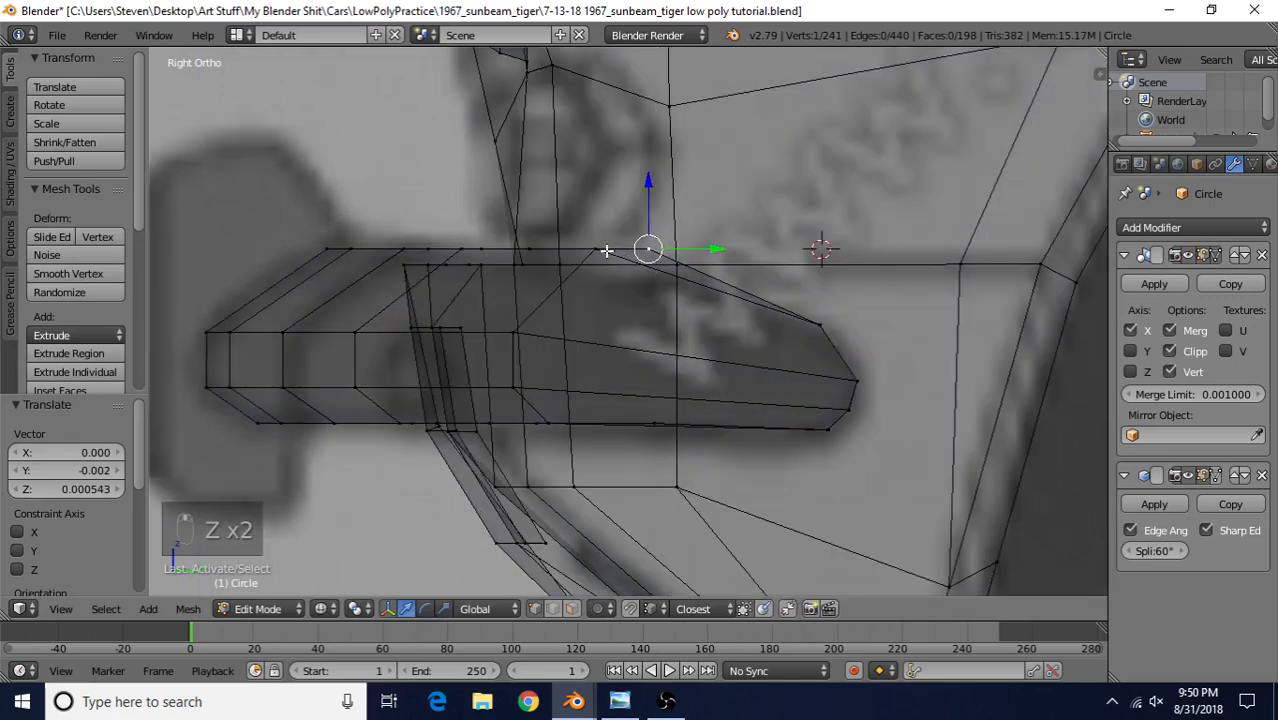
shift+right_click(602, 251)
mouse_move(621, 183)
mouse_down()
mouse_move(621, 212)
mouse_move(659, 228)
mouse_move(596, 207)
mouse_up()
right_click(651, 272)
right_click(606, 276)
- Return to solid shading, adjust that loop's inner upper vertex along Z and check the shape in Object Mode
key(z)
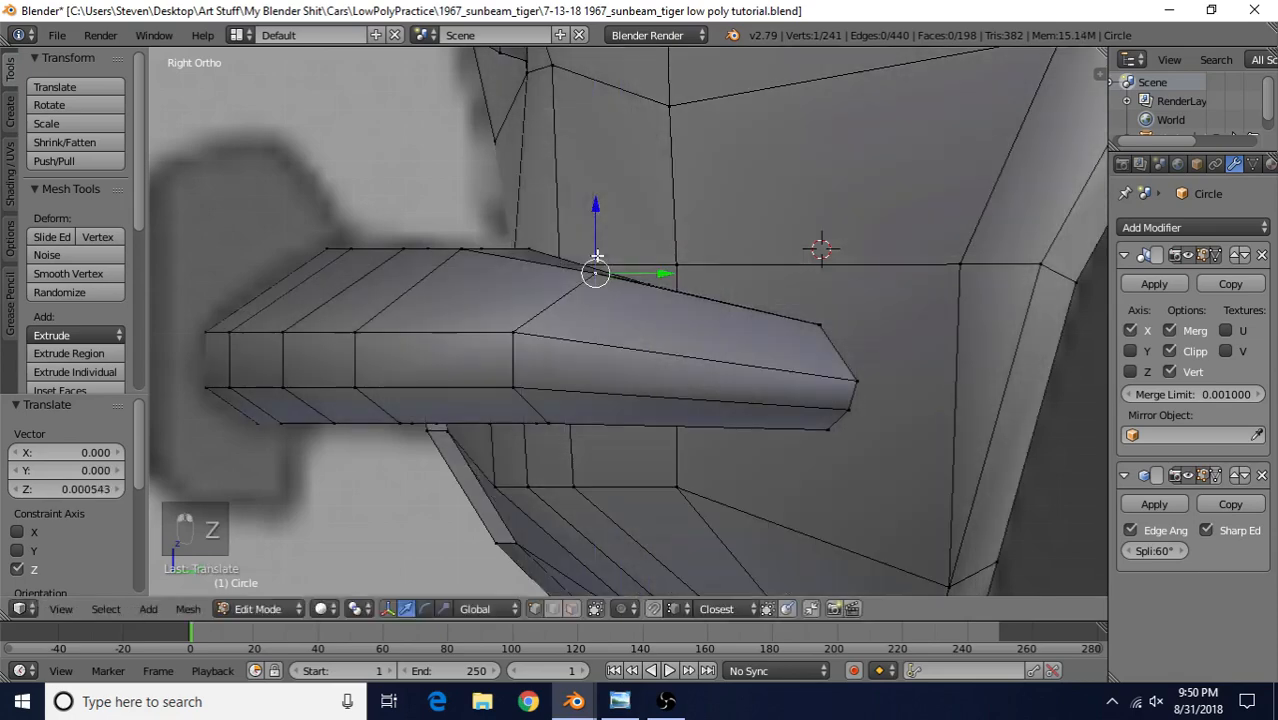
scroll(583, 301, down, 1)
middle_drag(583, 301, 585, 351)
right_click(650, 238)
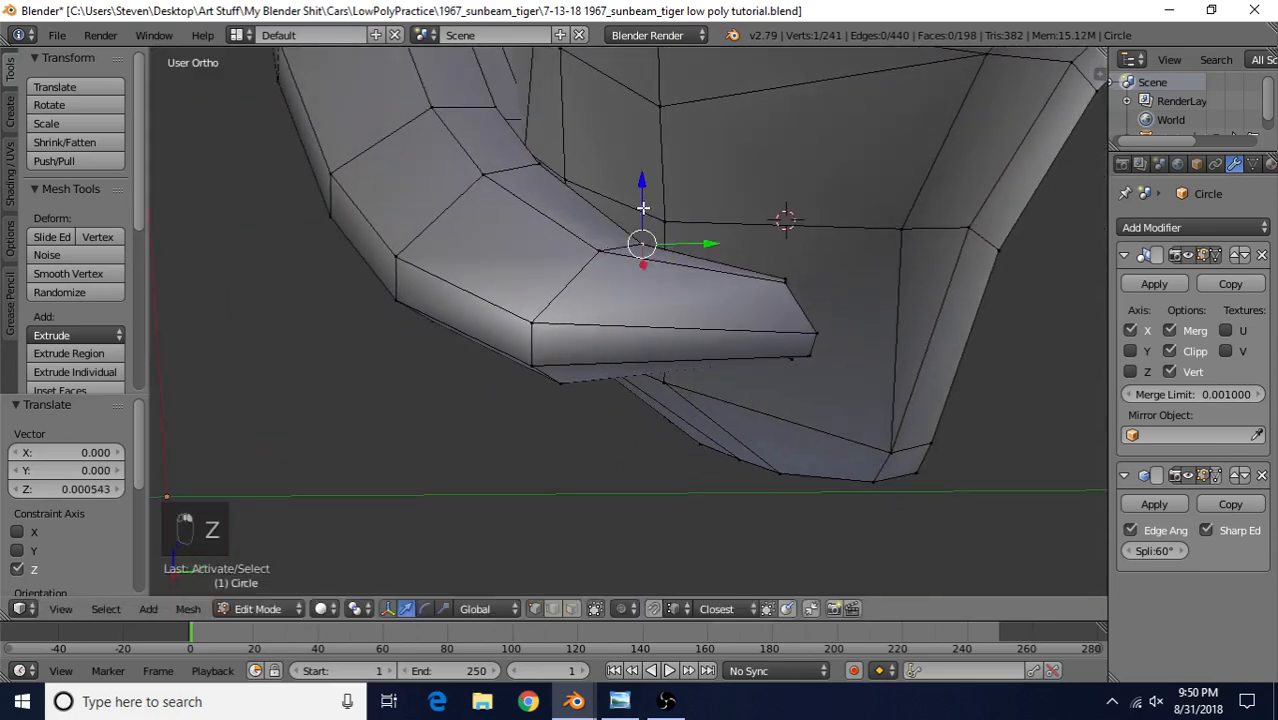
drag(648, 189, 649, 183)
key(Tab)
key(Tab)
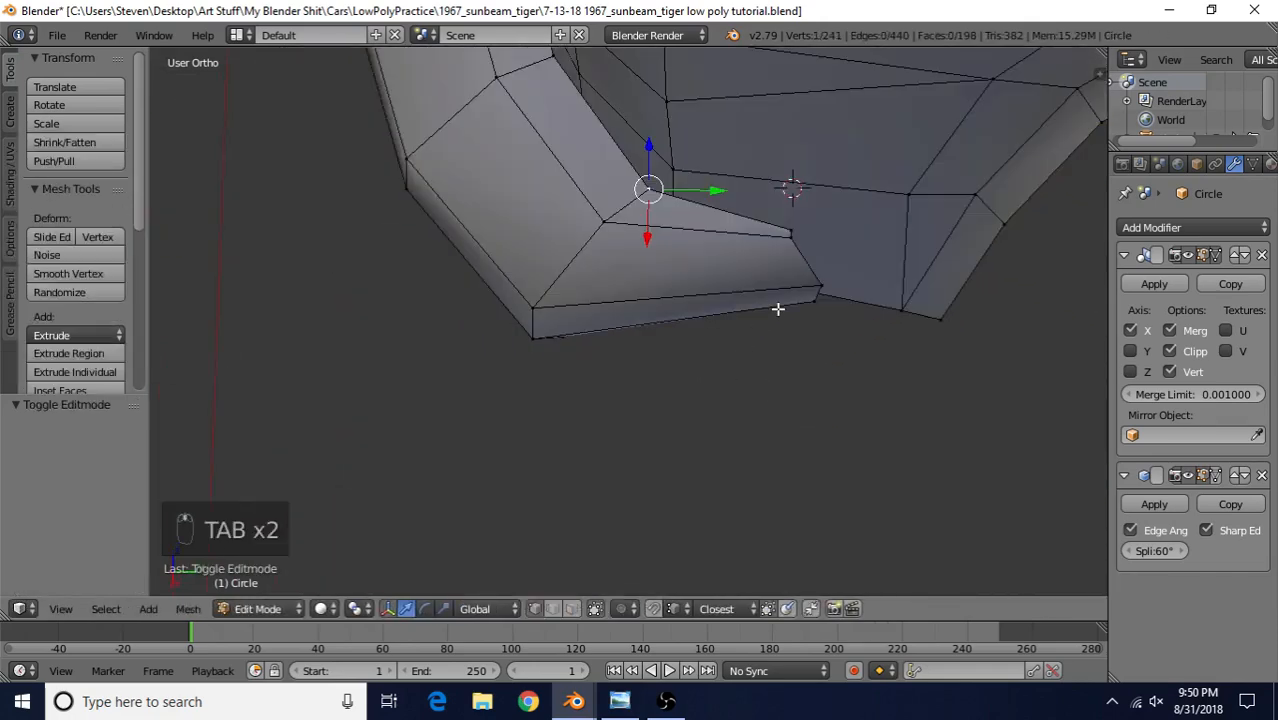
- Move the bumper end's outer upper vertex 0.015 along Y and its inner upper vertex -0.006 along X
scroll(585, 385, up, 4)
right_click(603, 320)
drag(645, 320, 676, 337)
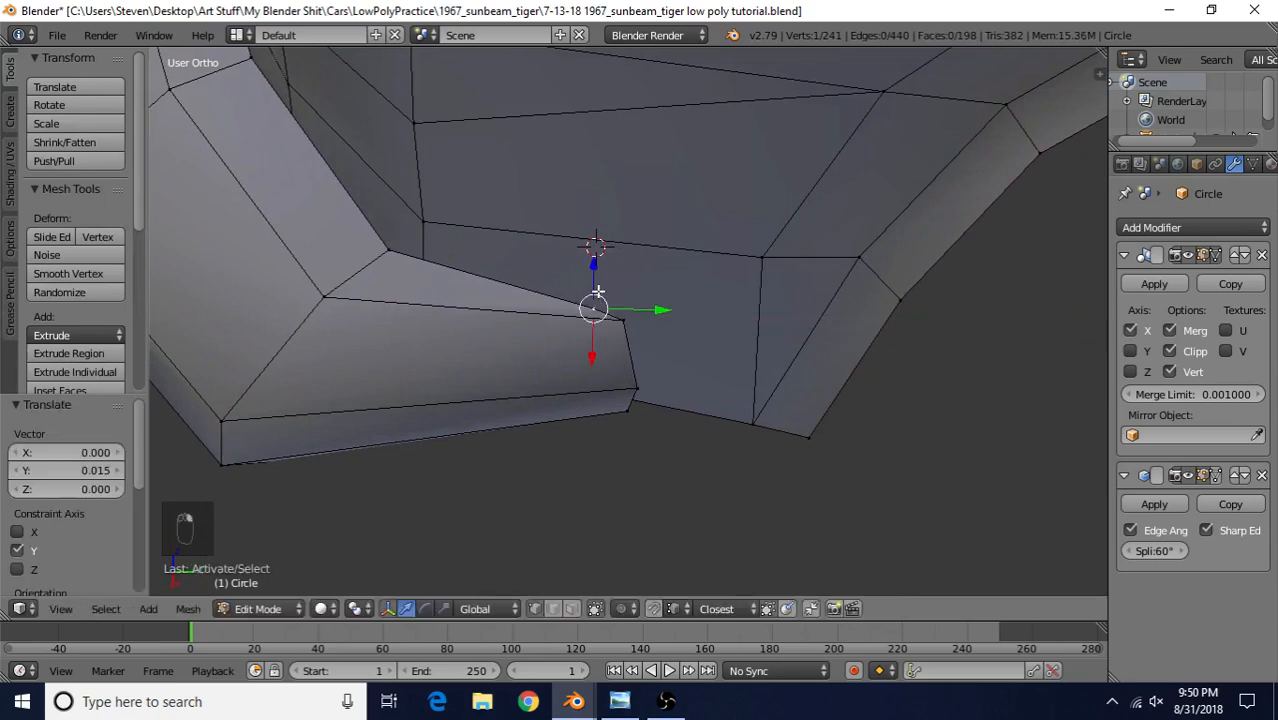
drag(586, 347, 573, 343)
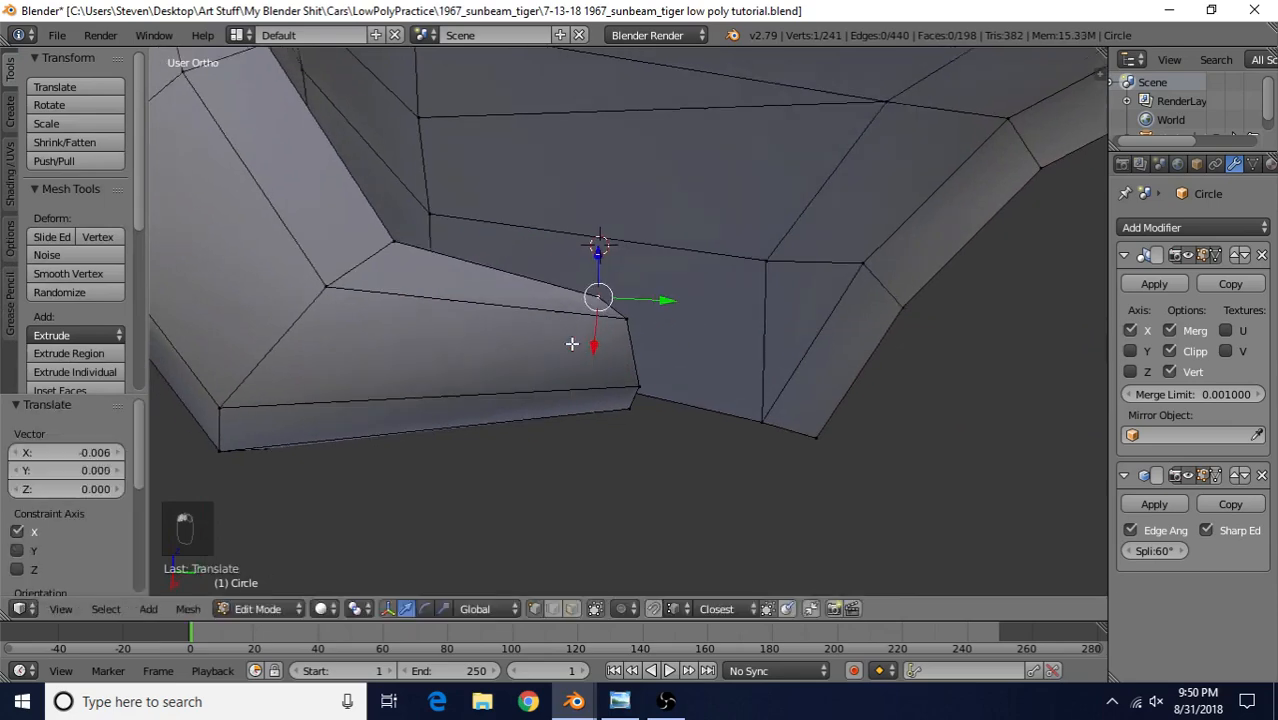
- Shift the inner vertices of the loop ahead of the end toward the body along X, and nudge the lower one another -0.004
middle_drag(573, 343, 539, 364)
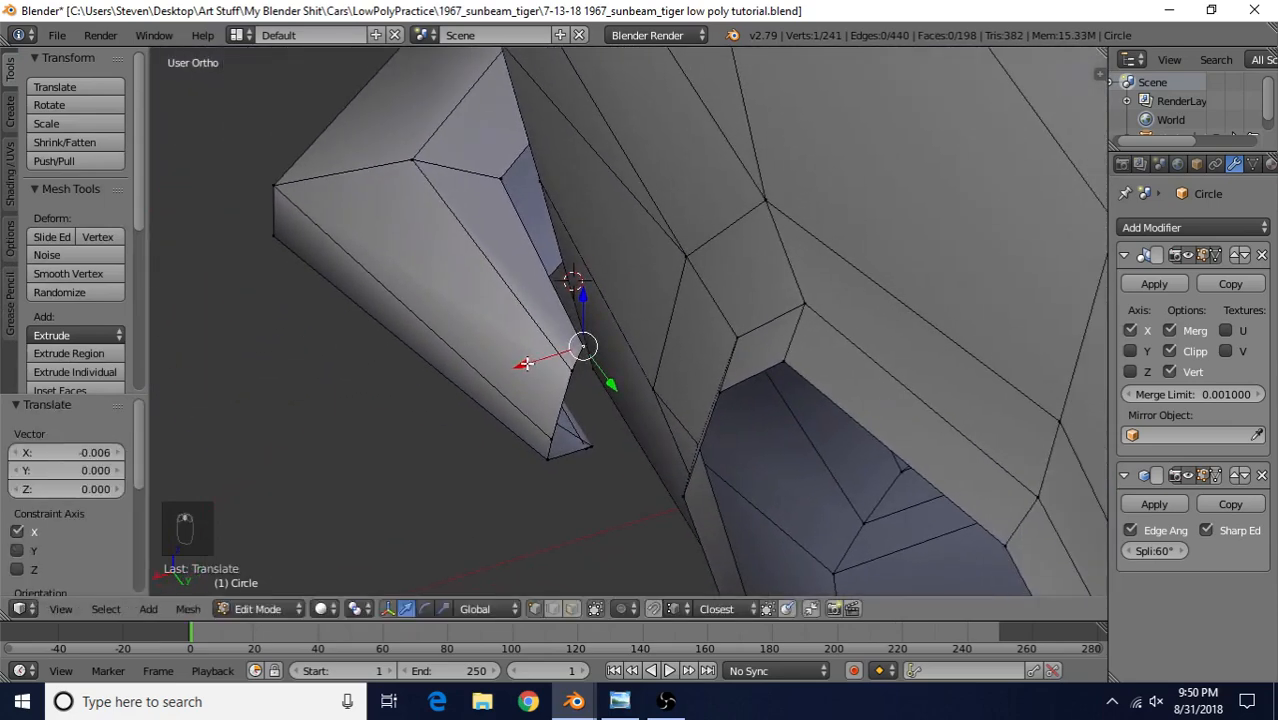
right_click(505, 175)
key(z)
key(z)
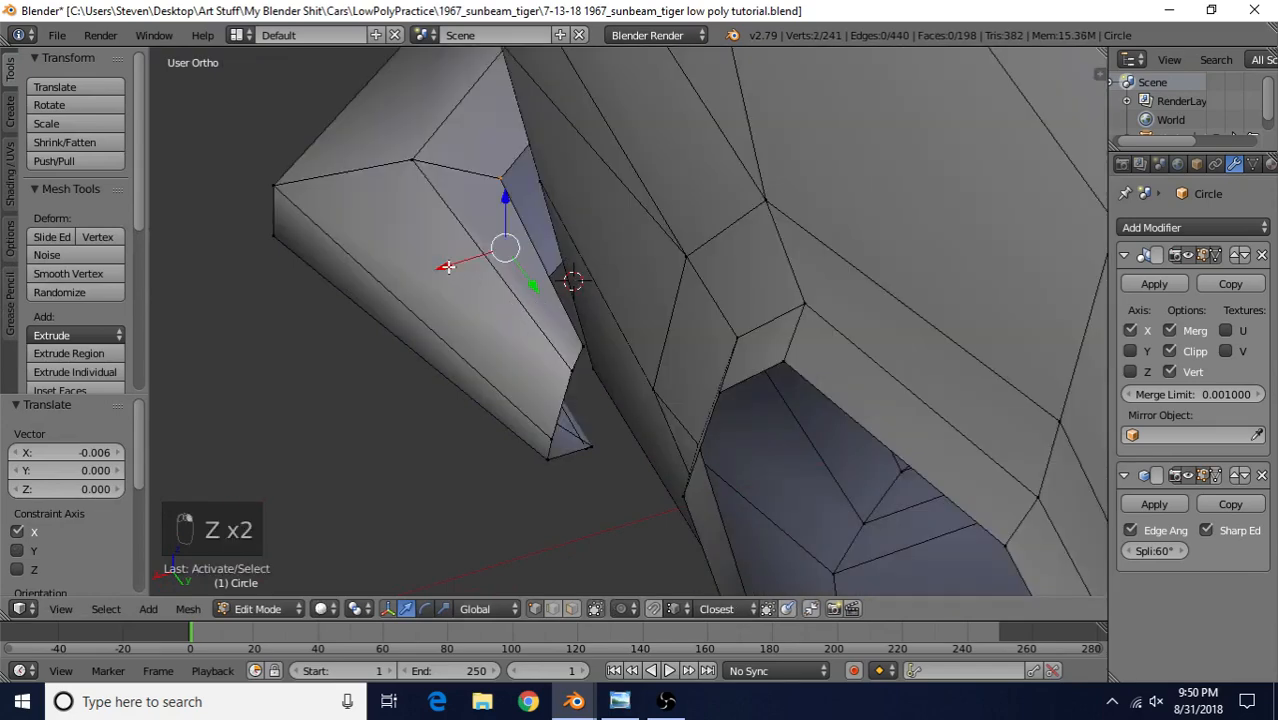
drag(446, 266, 476, 265)
key(z)
right_click(503, 315)
drag(478, 329, 484, 331)
key(z)
- Move the inner upper vertex of the loop ahead of the end -0.005 along X, and the end's inner upper vertex -0.010
right_click(603, 460)
mouse_move(614, 446)
middle_down()
mouse_move(629, 406)
mouse_move(598, 351)
middle_up()
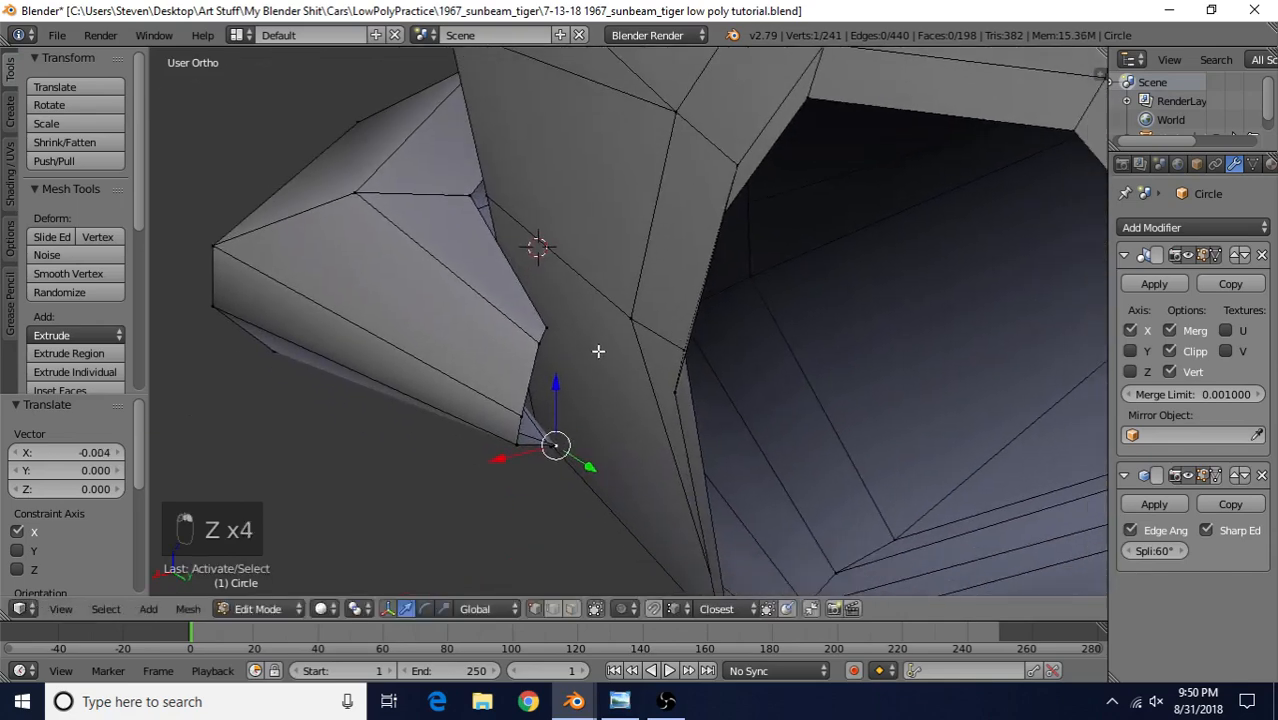
key(g)
key(x)
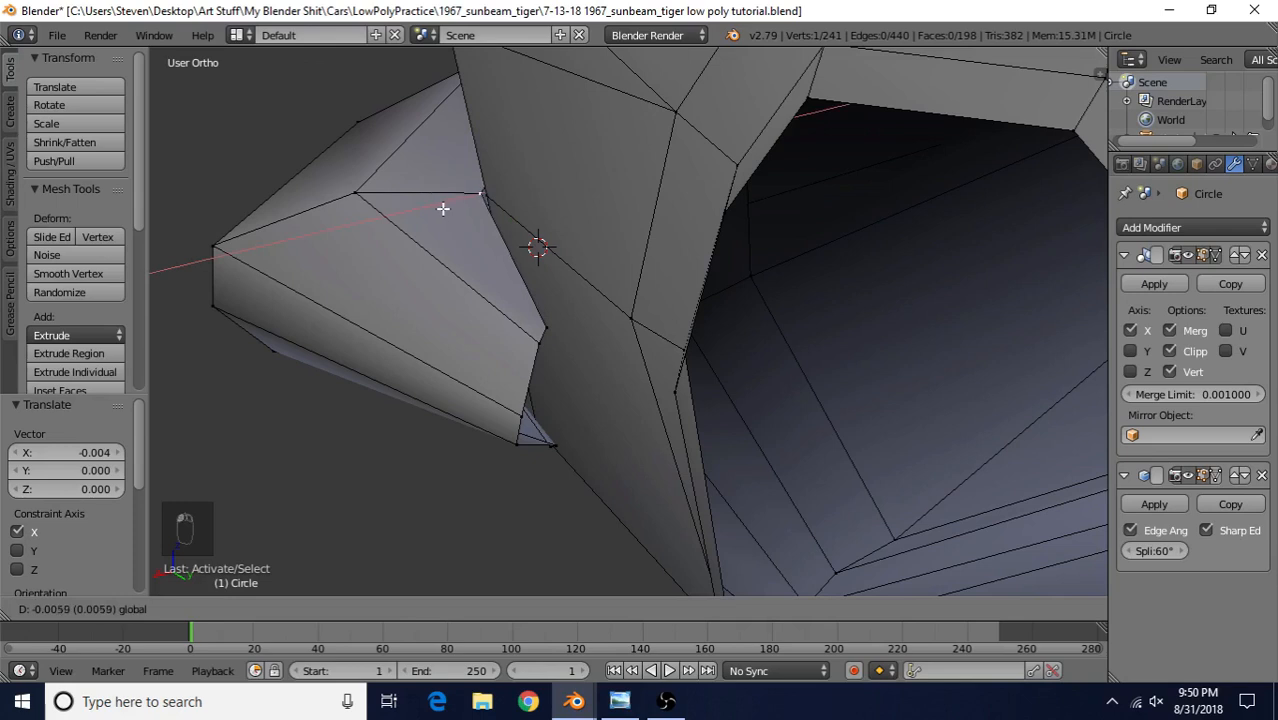
click(441, 210)
right_click(544, 328)
key(g)
key(x)
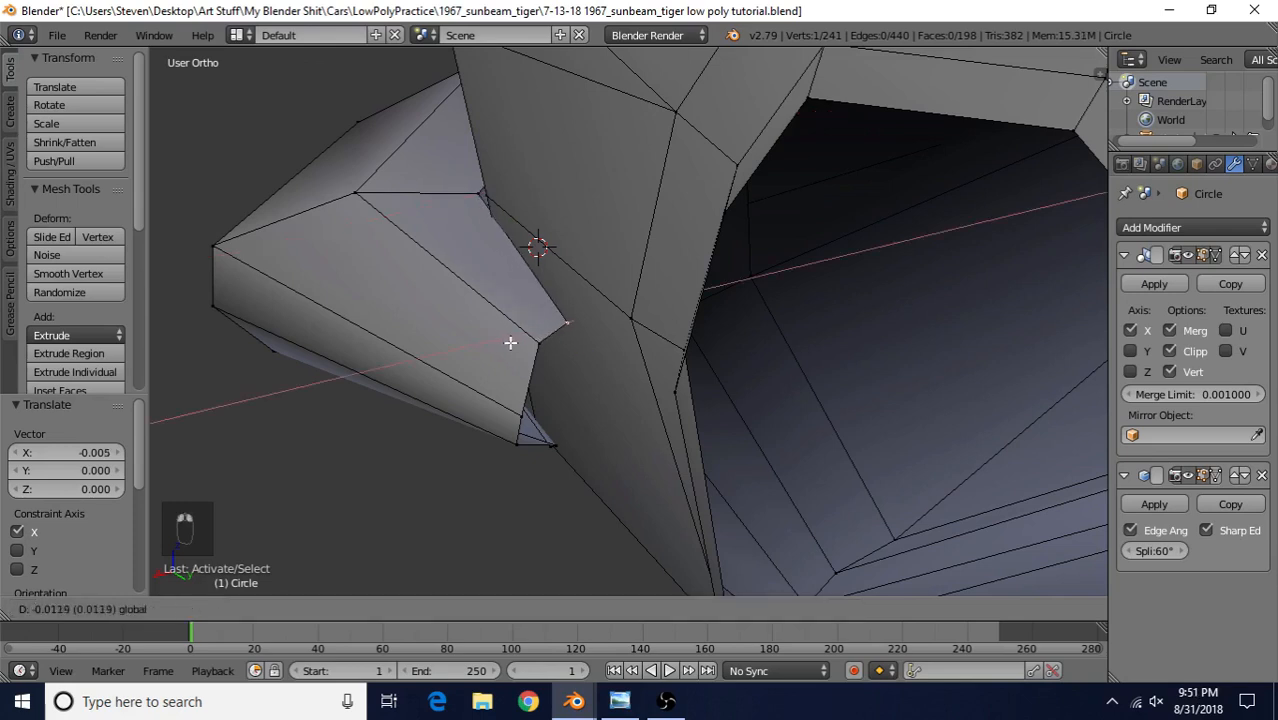
click(506, 349)
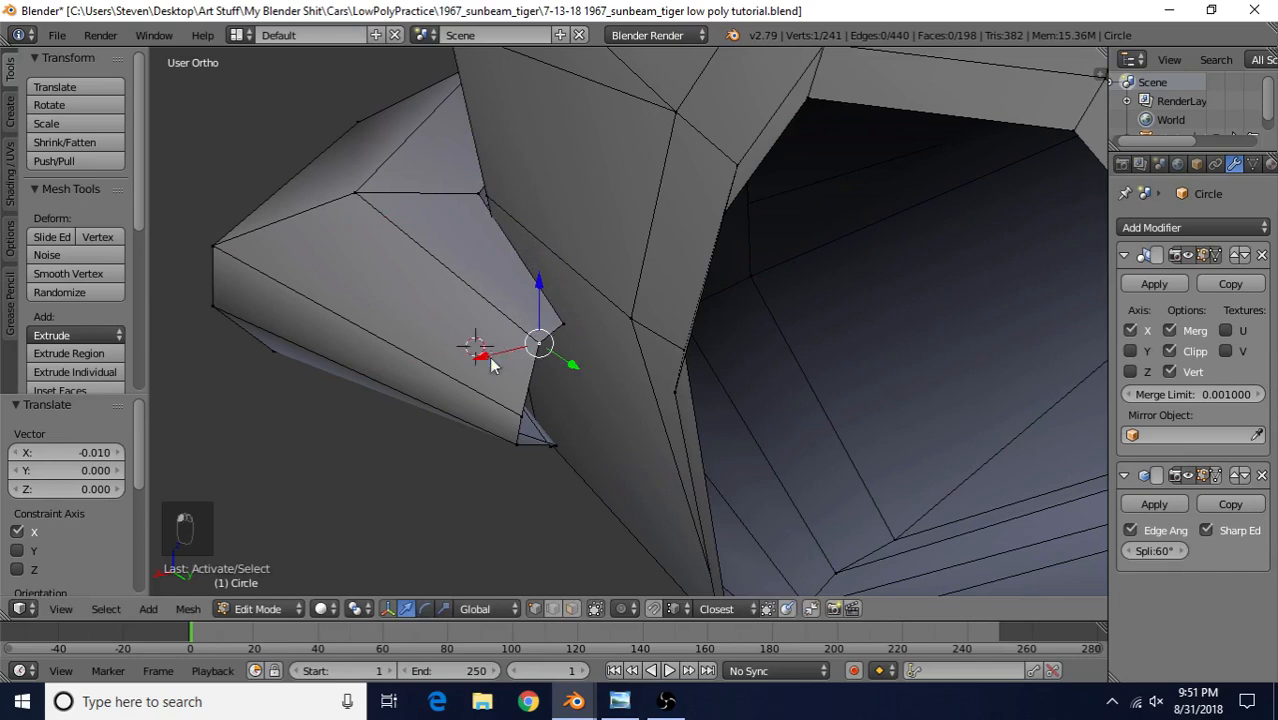
- Snap the 3D cursor to the scene center and move the bumper end's outer upper vertex -0.016 along X
key(shift+s)
click(488, 361)
key(g)
key(x)
click(519, 430)
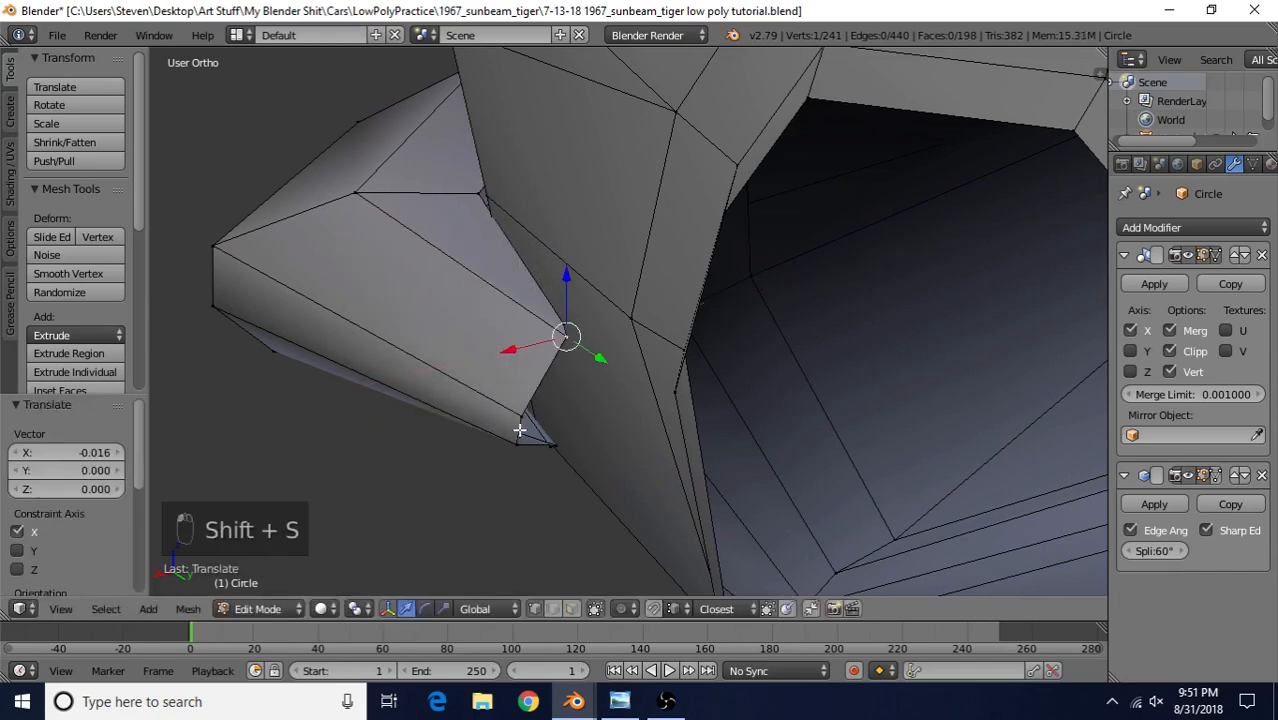
- Move the bumper end's two outer middle vertices toward the body along X, the lower one by -0.030
right_click(511, 428)
key(g)
key(x)
click(495, 434)
right_click(496, 447)
key(g)
key(x)
click(513, 449)
- Select the three outer lower vertices of the loop ahead of the end and move them -0.036 along X
middle_drag(310, 388, 465, 378)
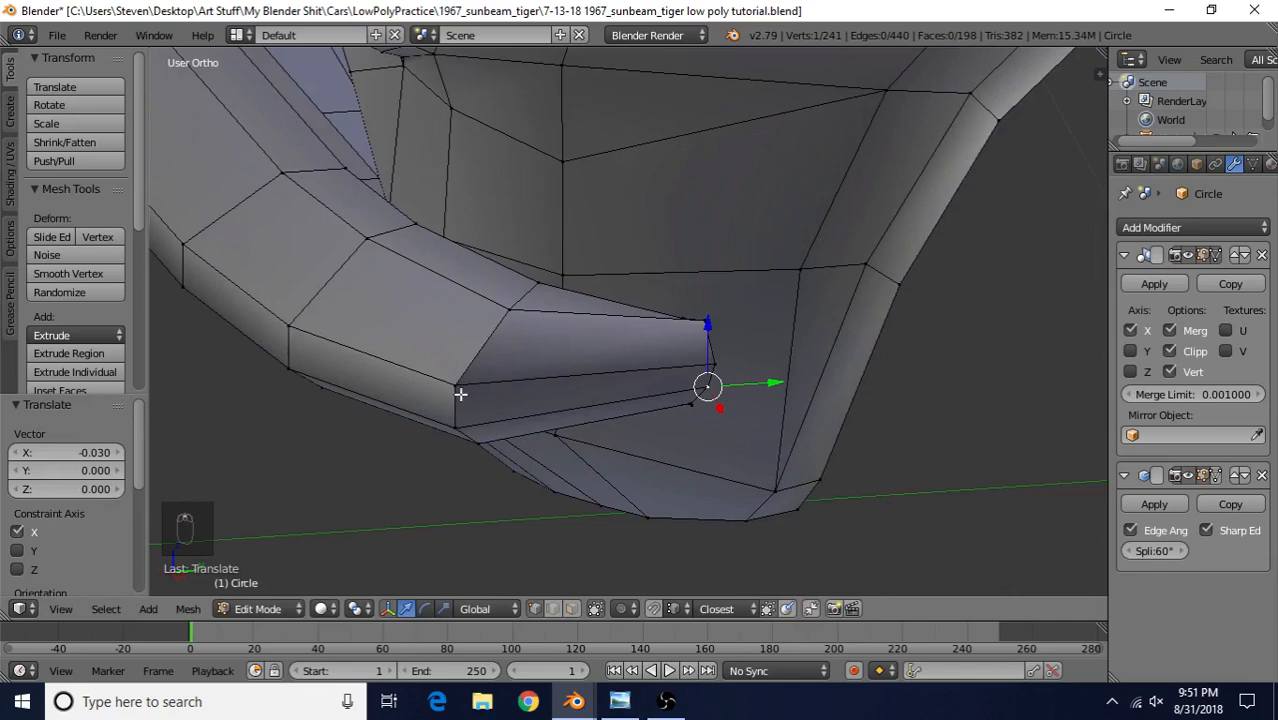
right_click(459, 392)
shift+right_click(514, 329)
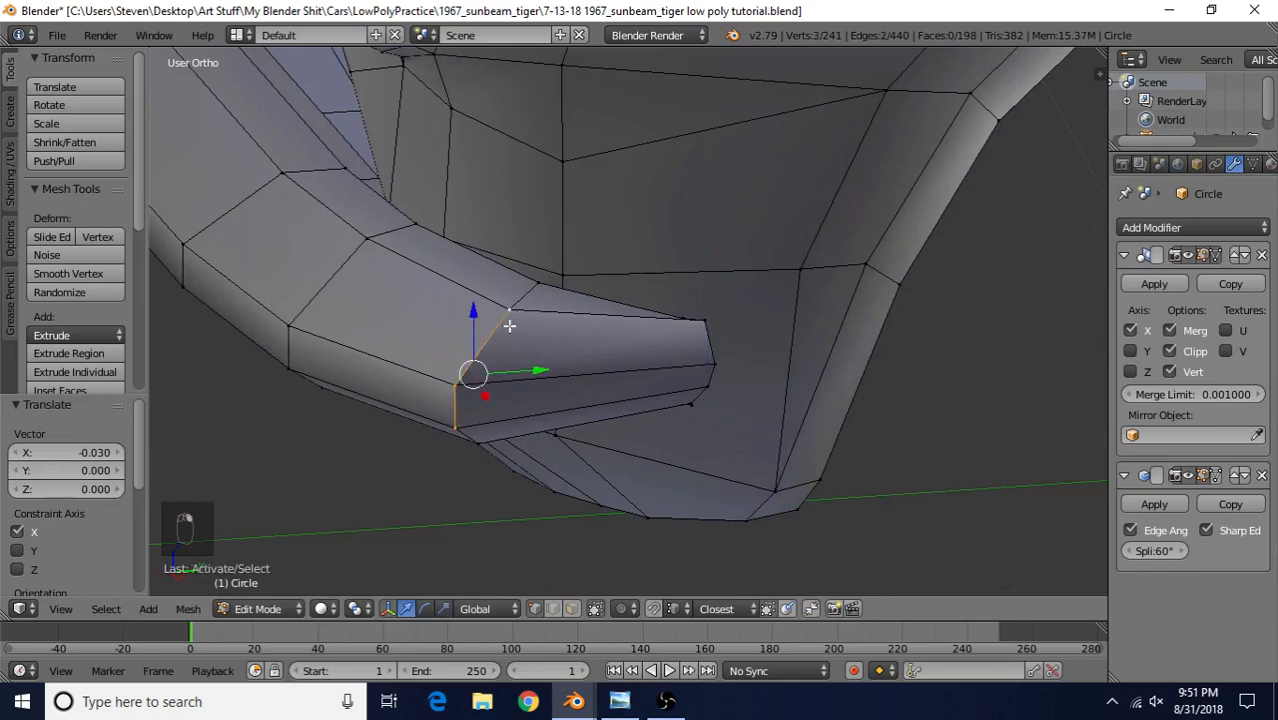
shift+right_click(509, 326)
middle_drag(509, 326, 411, 321)
middle_drag(448, 416, 414, 381)
key(g)
key(x)
right_click(453, 382)
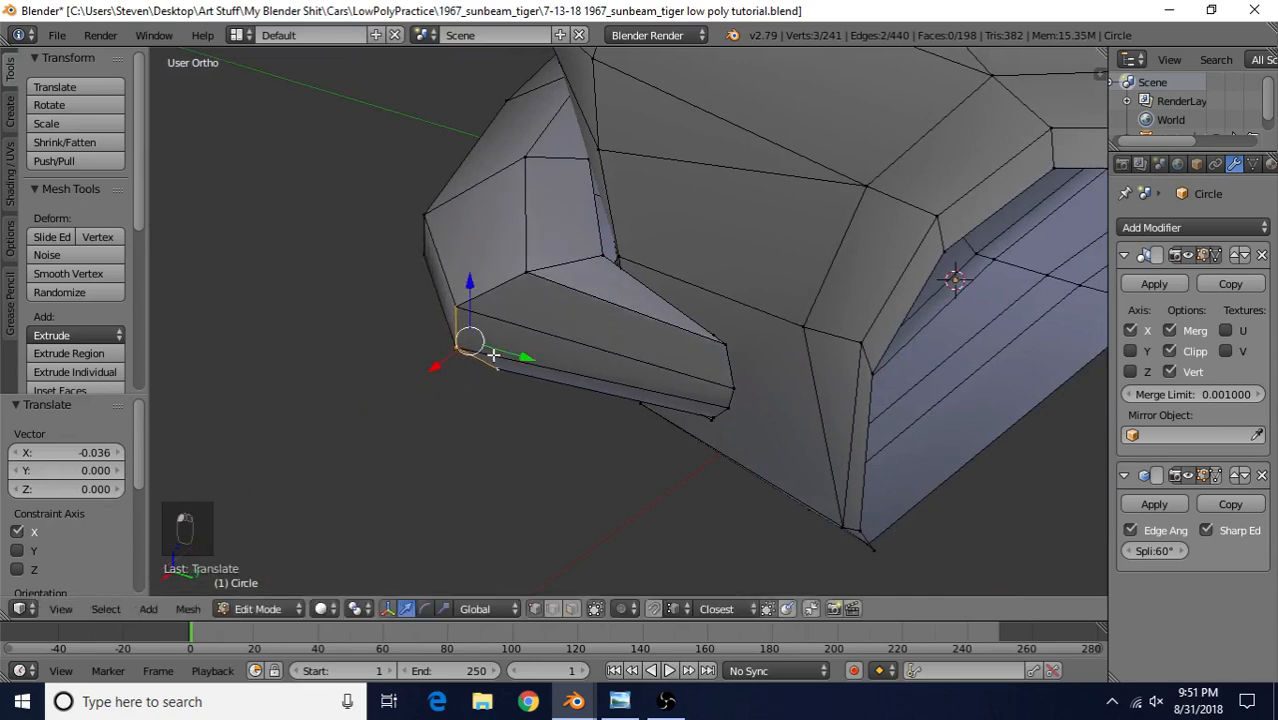
- Move the same three vertices rearward along Y in two adjustments, the second by 0.011
key(g)
key(y)
click(532, 369)
middle_drag(532, 369, 483, 274)
key(g)
key(y)
click(554, 390)
- Move that loop's outer upper vertex -0.013 along X and return to Object Mode to view the smoothed bumper
right_click(491, 306)
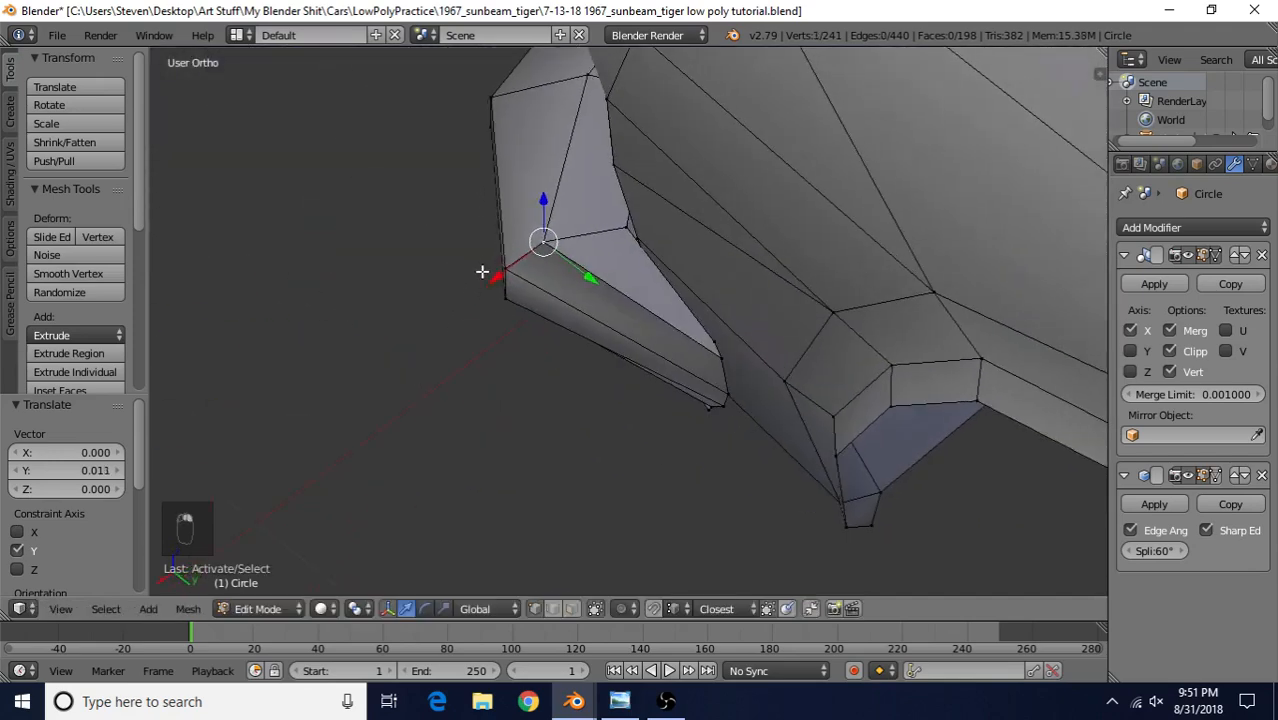
key(g)
key(x)
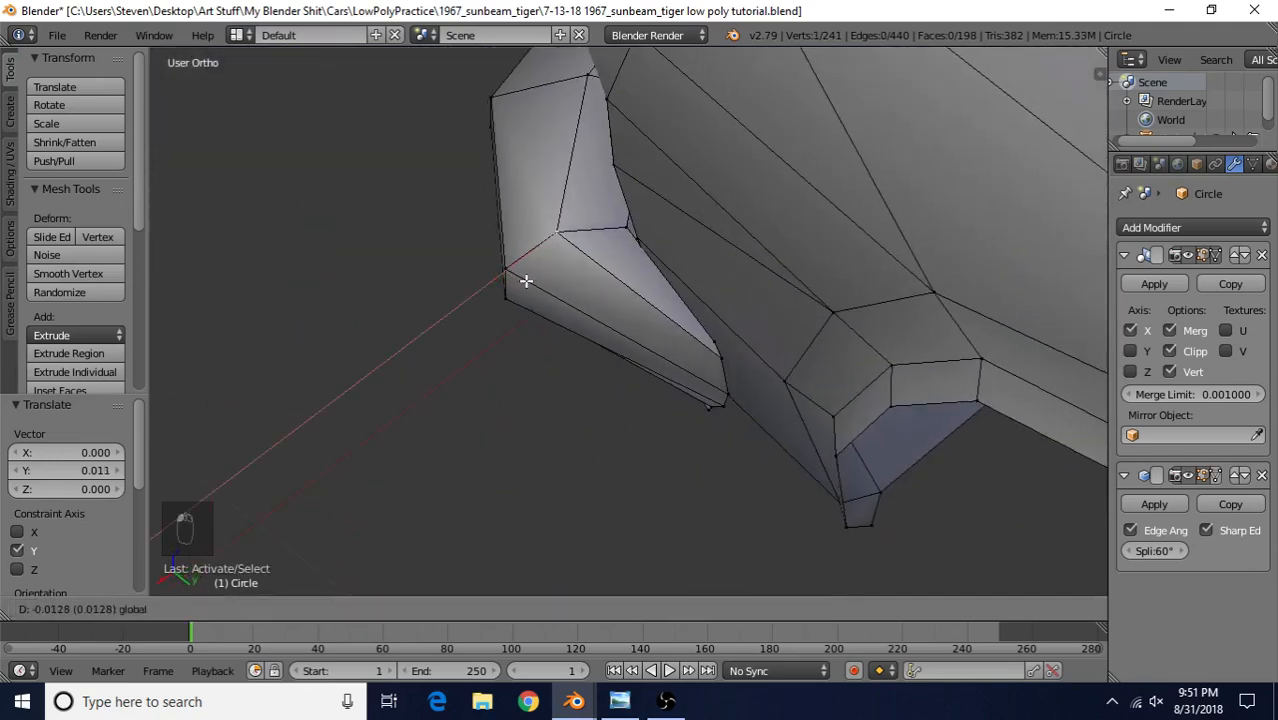
click(526, 281)
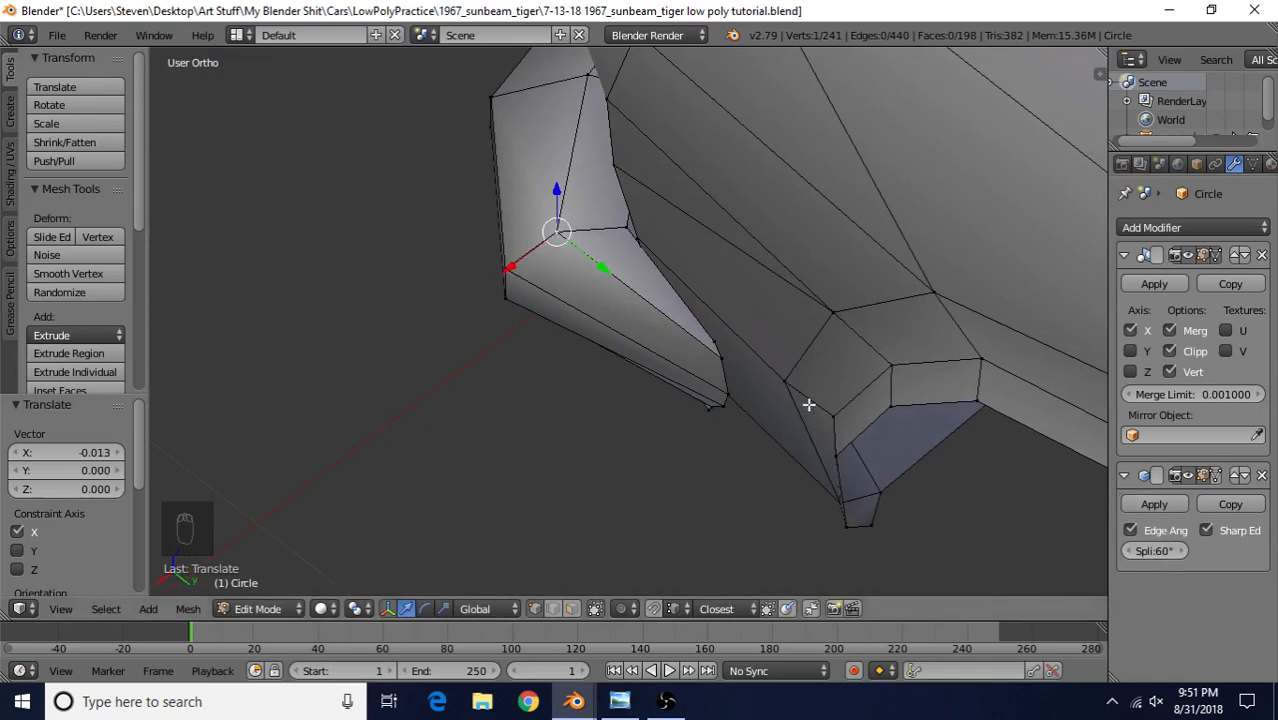
scroll(590, 330, down, 3)
key(Tab)
scroll(615, 307, down, 2)
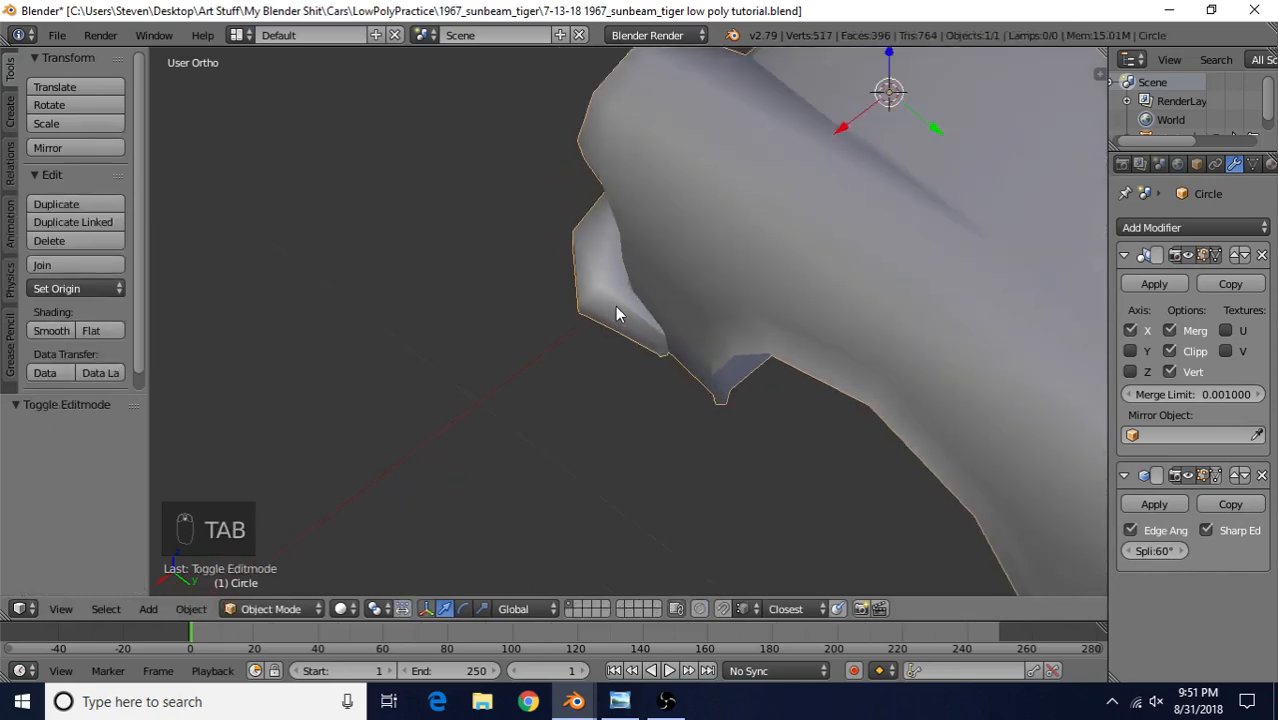
- Return to Edit Mode and move the upper outer vertex of the bumper's end inward along X in two adjustments
middle_drag(616, 307, 718, 340)
scroll(718, 340, up, 3)
scroll(716, 338, up, 2)
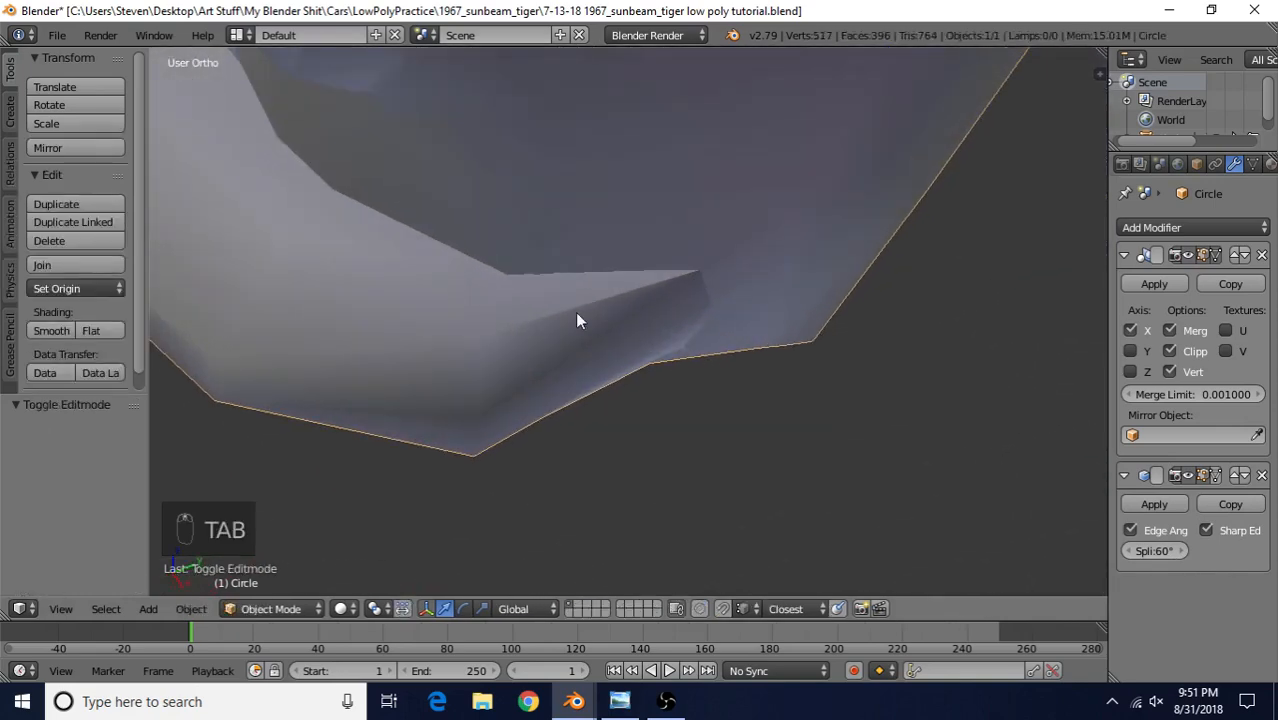
key(Tab)
middle_drag(585, 302, 880, 375)
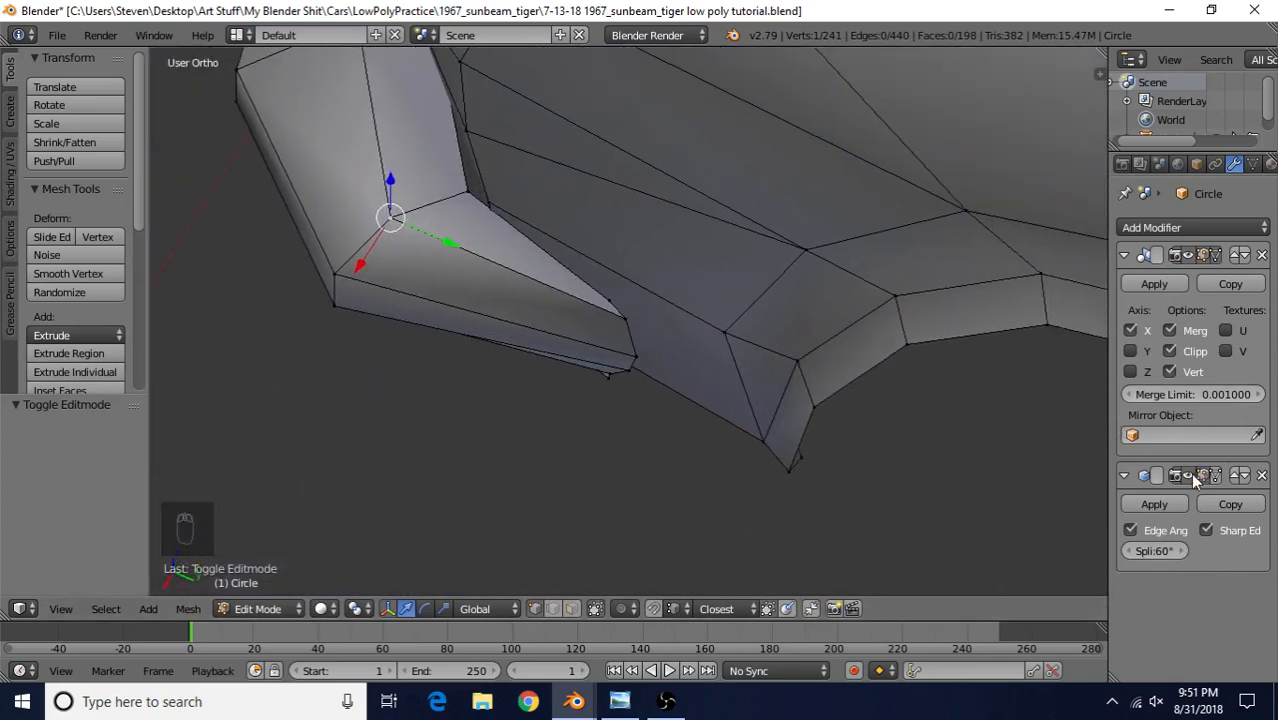
middle_drag(624, 313, 542, 277)
right_click(637, 327)
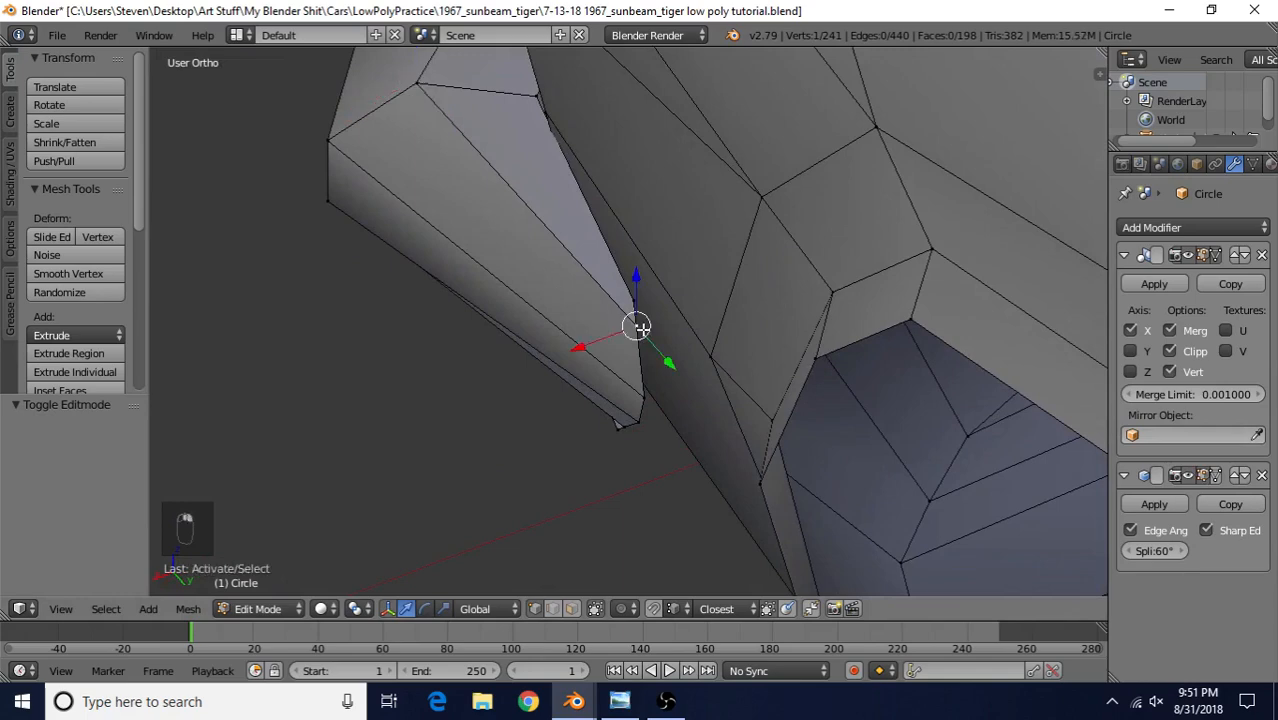
drag(570, 347, 582, 350)
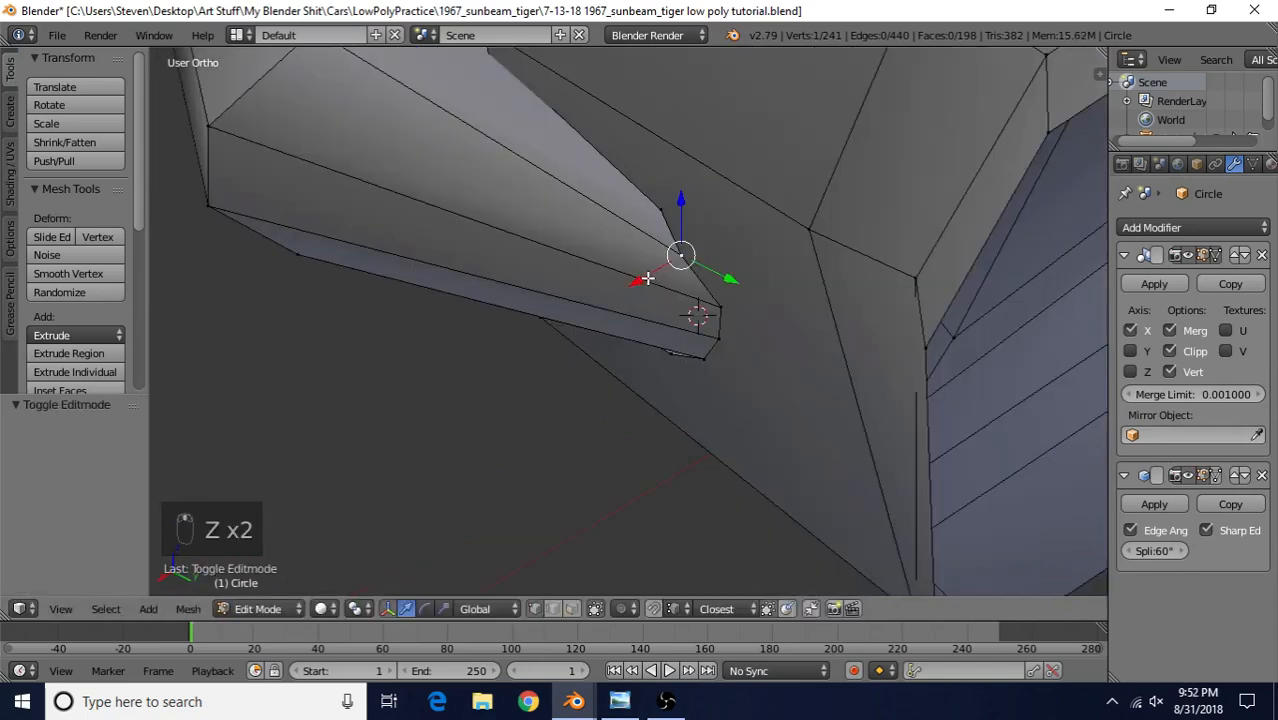
mouse_move(638, 279)
mouse_down()
mouse_move(666, 272)
mouse_move(650, 277)
mouse_move(665, 277)
mouse_move(658, 286)
mouse_up()
- Nudge the end's topmost vertex and its outer middle vertex along X, the latter by about 0.0009
right_click(661, 228)
mouse_move(614, 237)
mouse_down()
mouse_move(627, 230)
mouse_move(613, 234)
mouse_up()
right_click(707, 300)
drag(689, 330, 688, 332)
right_click(688, 332)
- In the side wireframe view, move the end's upper outer vertex by Y 0.001, Z -0.0006 and the rearmost one by Y -0.002, Z 0.0003
key(KP_3)
key(z)
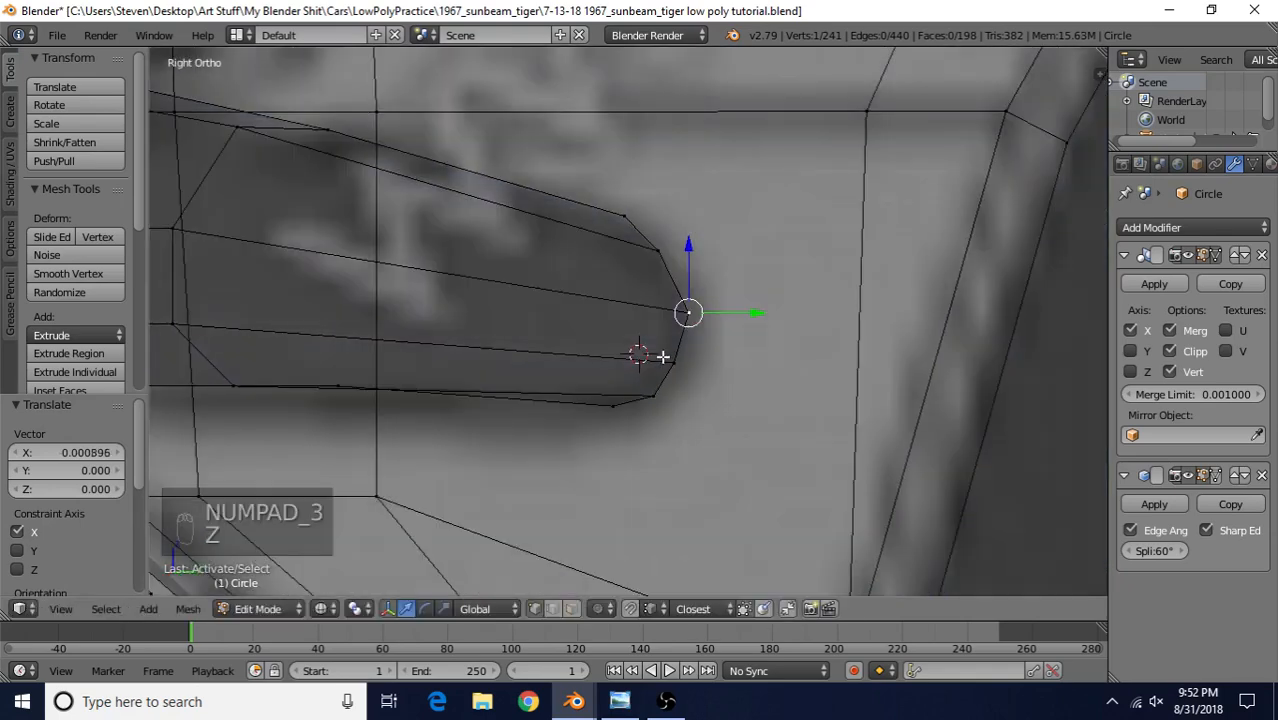
key(g)
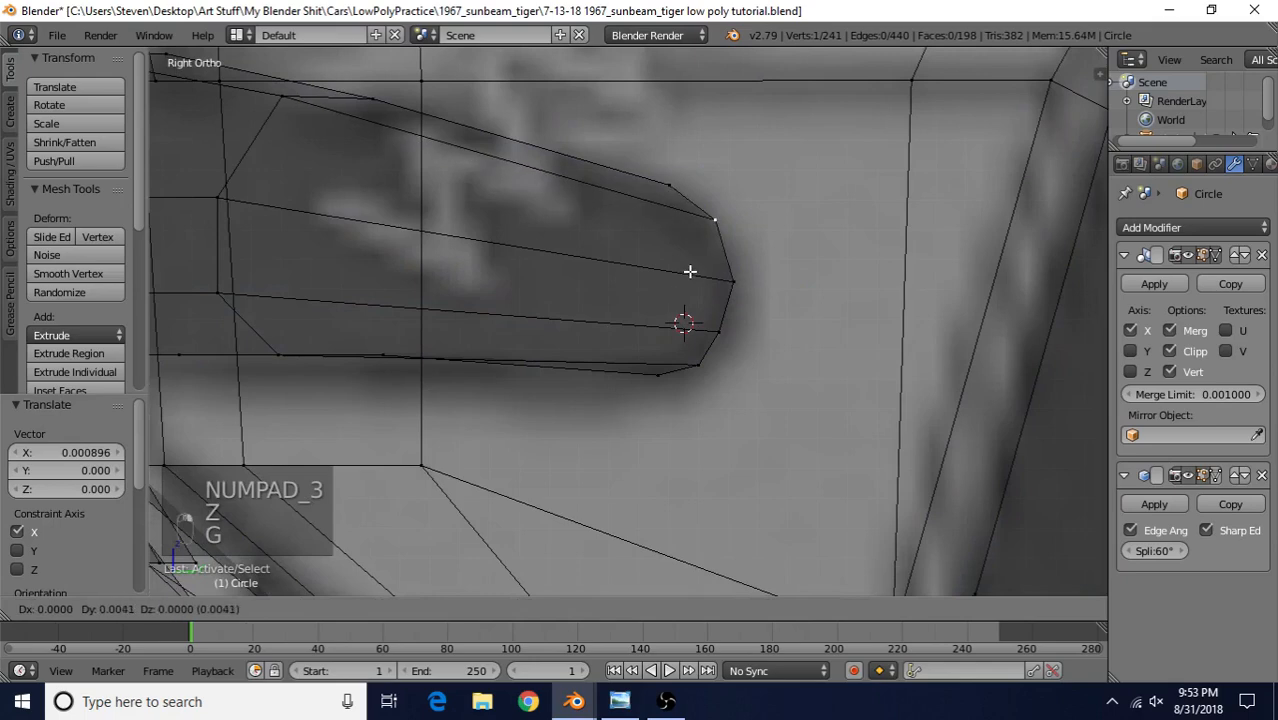
click(682, 274)
key(g)
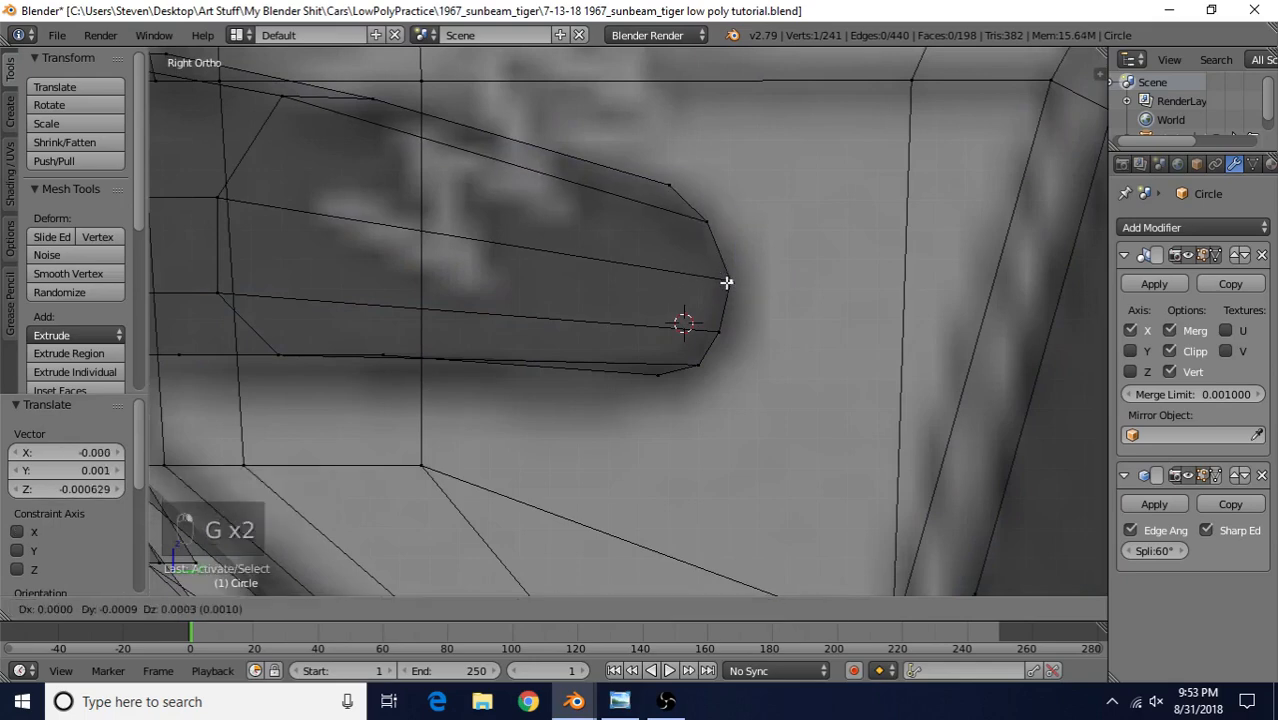
click(724, 283)
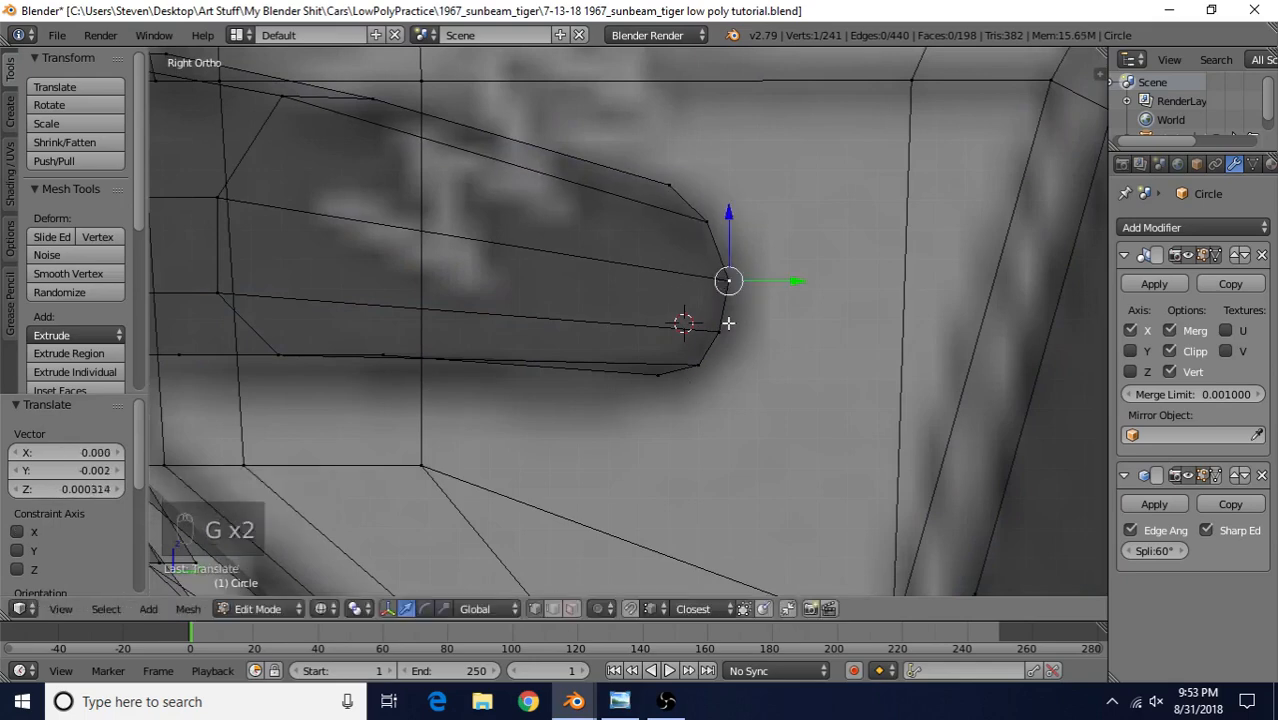
- Move the bottom vertex of the bumper's end toward the body along X, by -0.004 and again by -0.003
scroll(739, 328, down, 2)
key(z)
scroll(739, 329, down, 1)
mouse_move(739, 329)
middle_down()
mouse_move(705, 295)
mouse_move(632, 338)
middle_up()
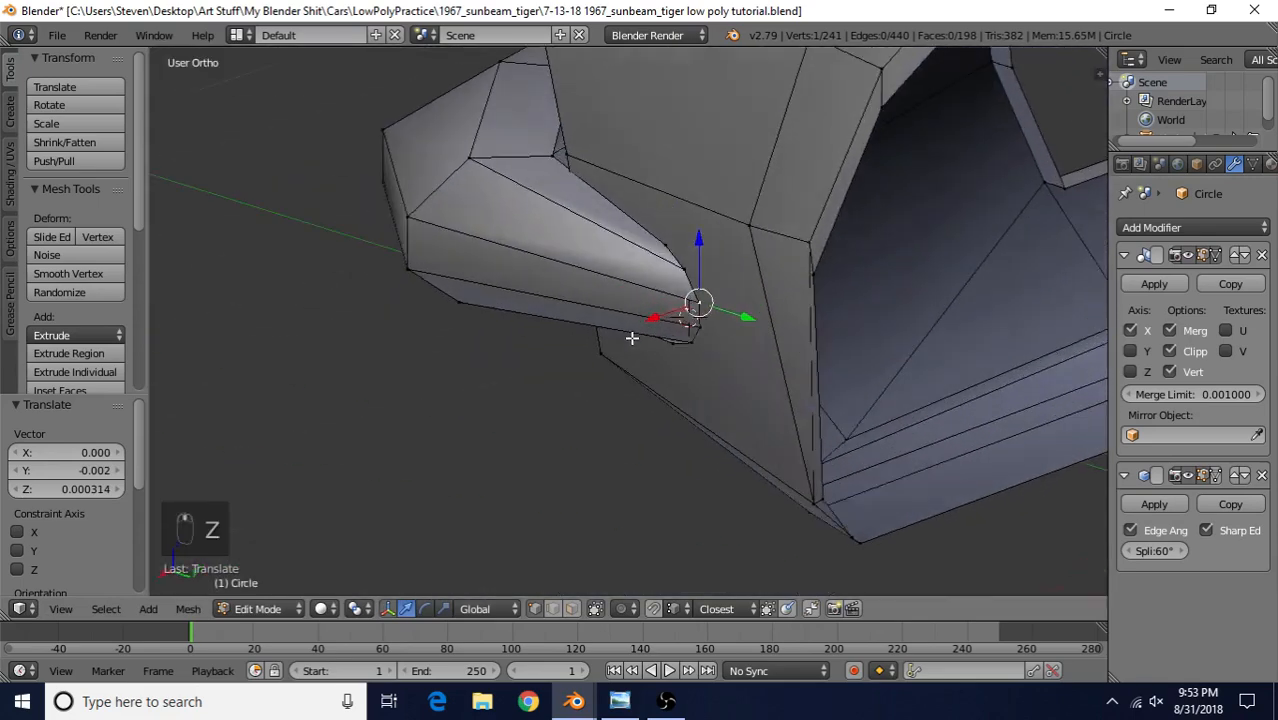
scroll(660, 322, up, 4)
middle_drag(685, 306, 661, 312)
right_click(724, 381)
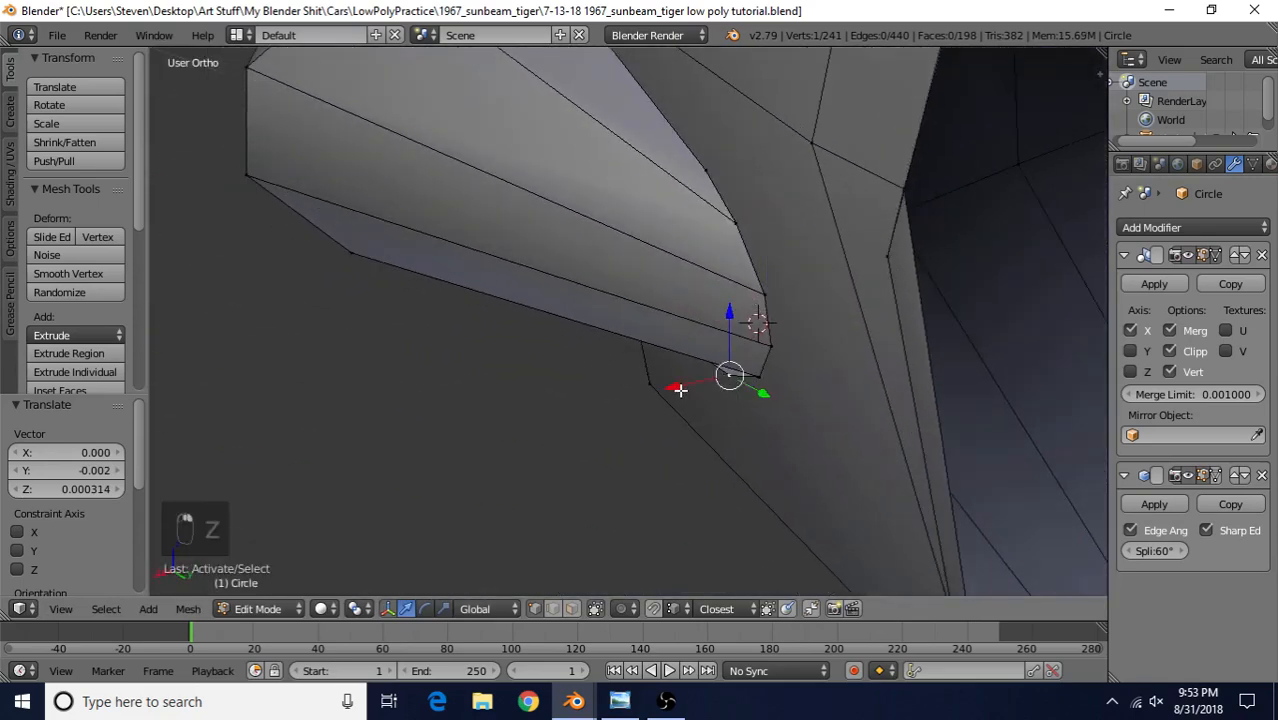
key(g)
key(x)
click(695, 404)
middle_drag(695, 404, 739, 275)
key(g)
key(x)
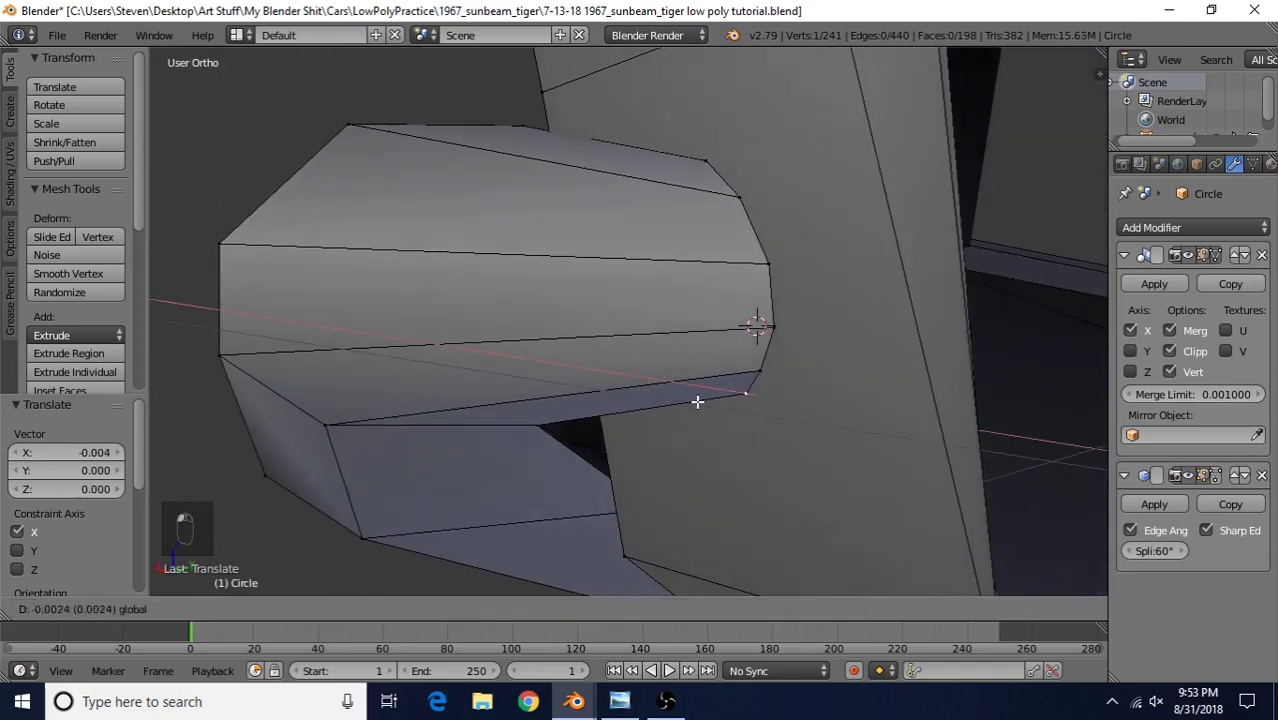
click(698, 403)
- Move the end's next three vertices above the bottom one inward along X, the first by -0.004 and the second by -0.002
right_click(722, 368)
key(g)
key(x)
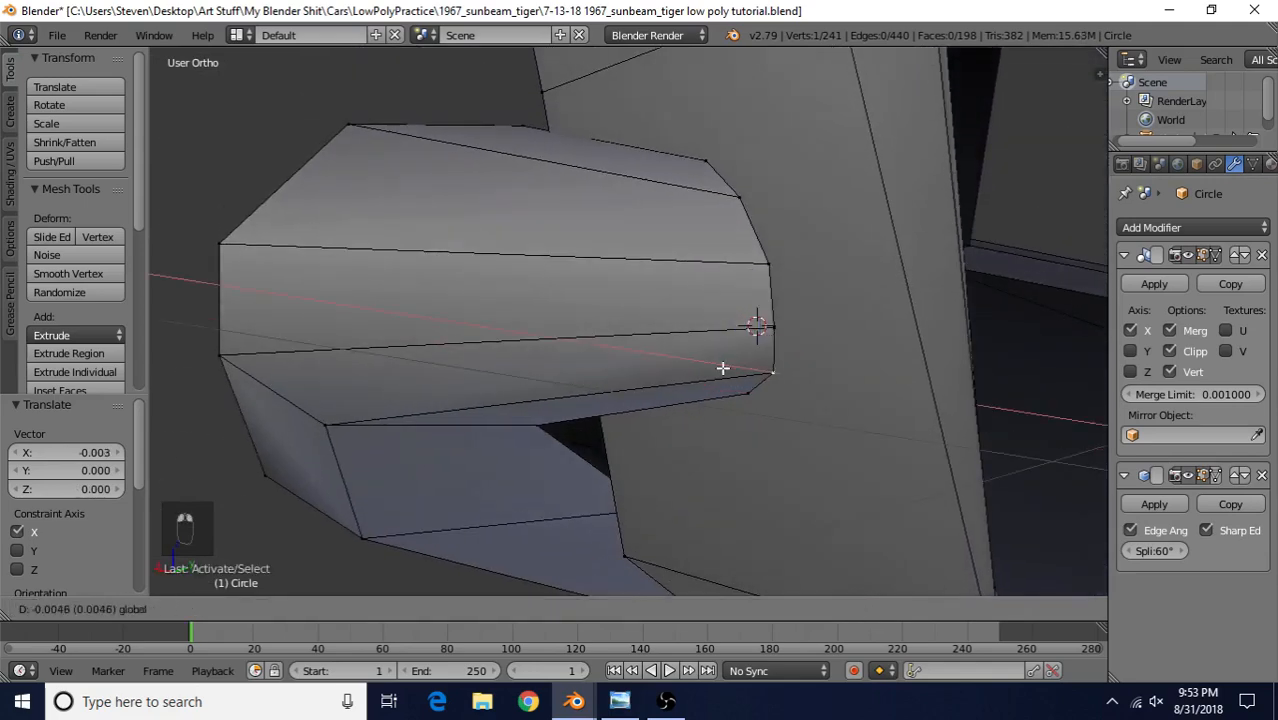
click(720, 381)
right_click(750, 326)
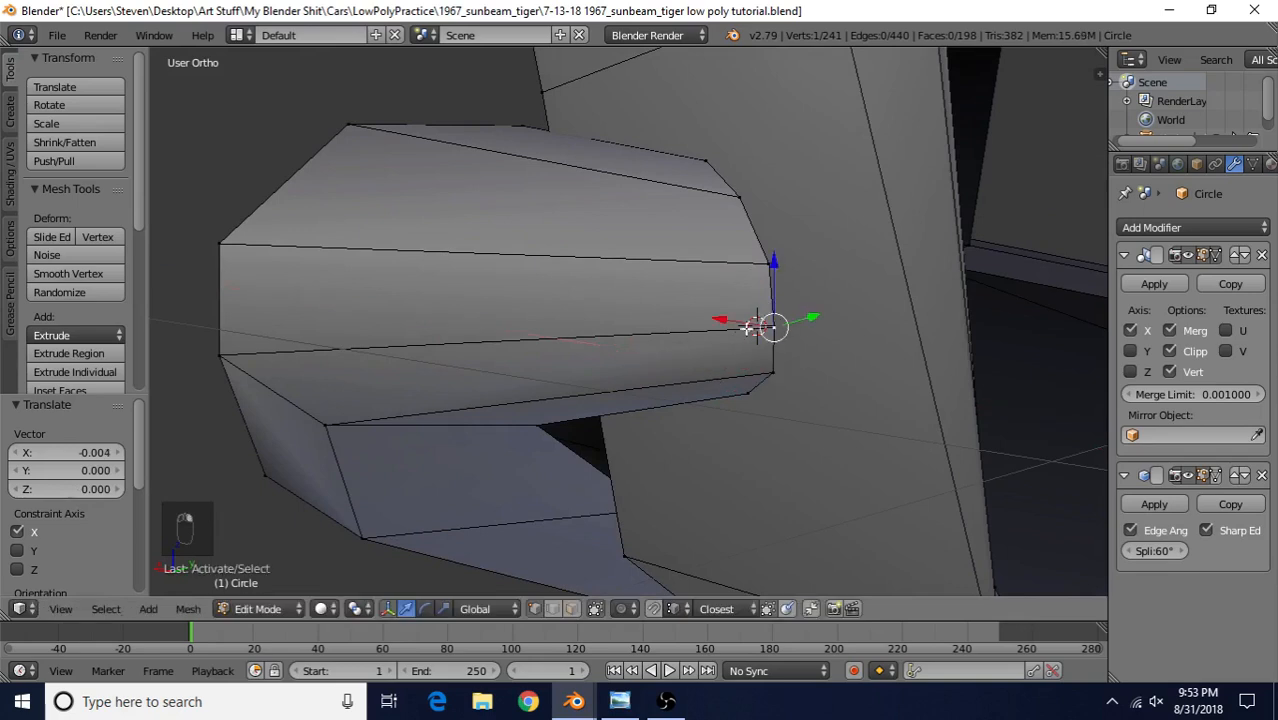
key(g)
key(x)
click(727, 328)
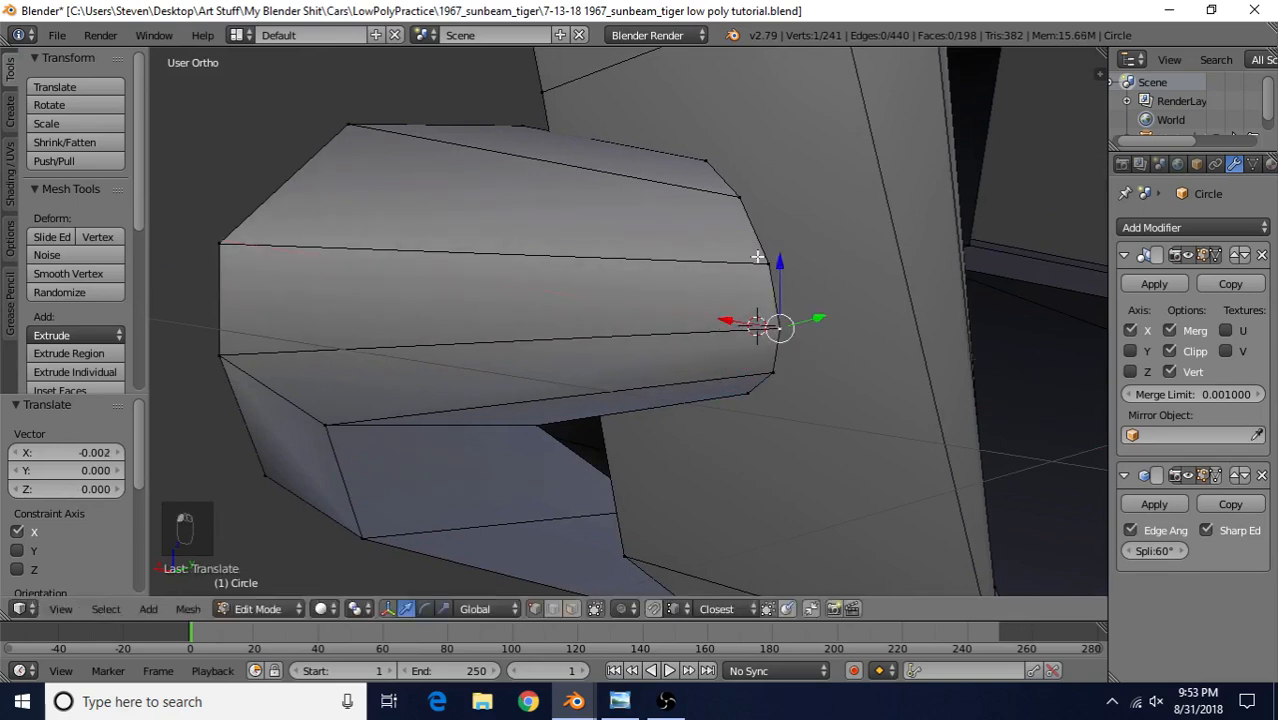
right_click(708, 262)
key(g)
key(x)
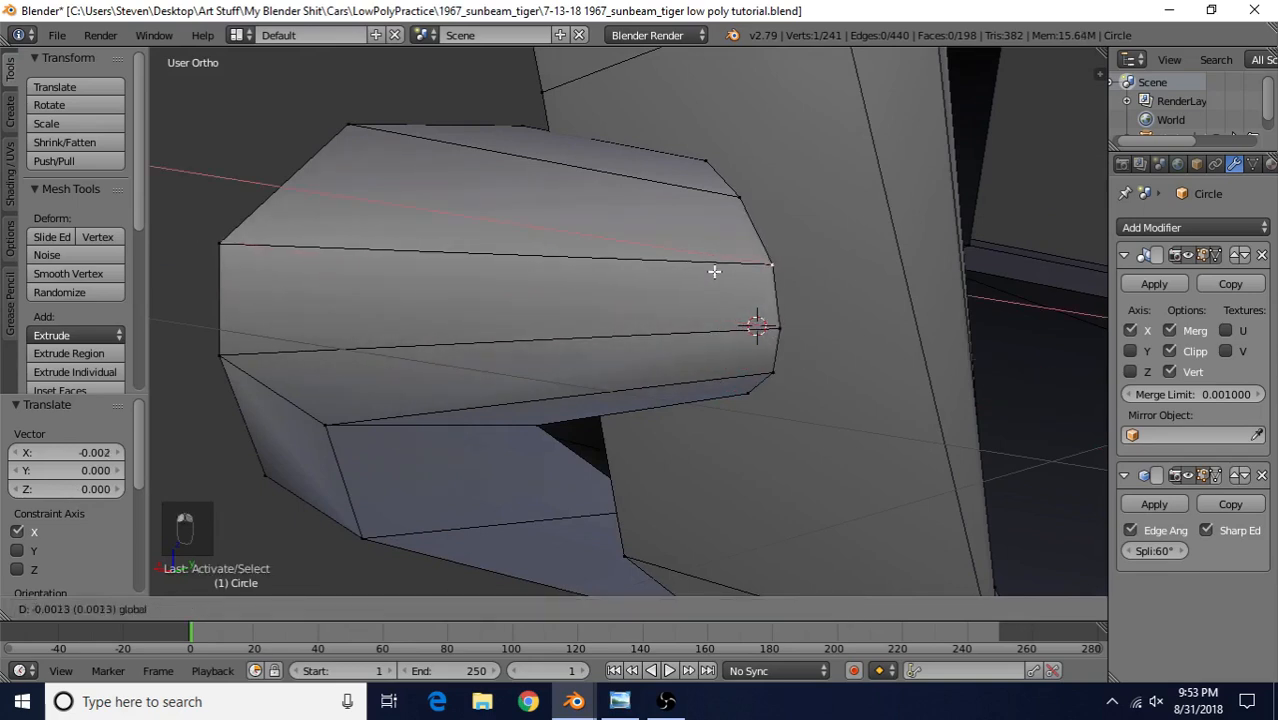
click(756, 323)
- Add one edge loop across the bumper's end section close to the rounded tip, using an even slide that follows the tip's contour
middle_drag(756, 323, 665, 370)
key(a)
key(Tab)
key(Tab)
middle_drag(615, 328, 681, 260)
scroll(681, 260, up, 3)
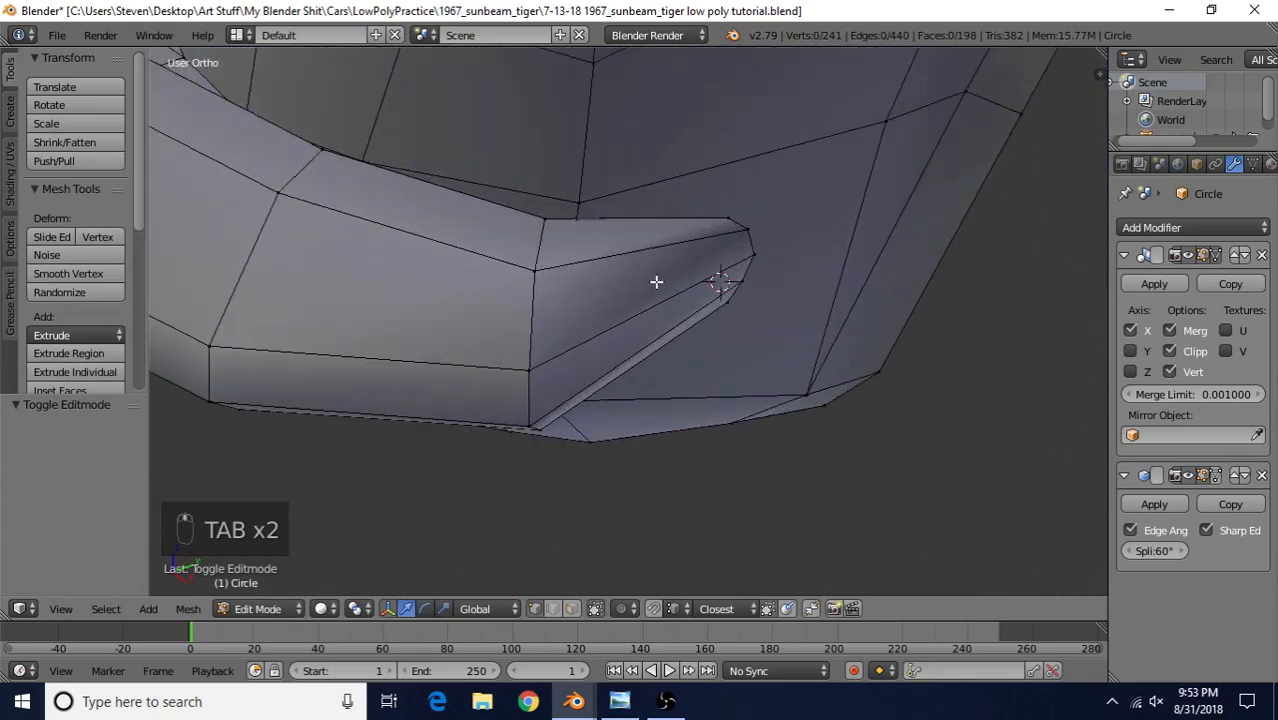
key(ctrl+r)
click(622, 251)
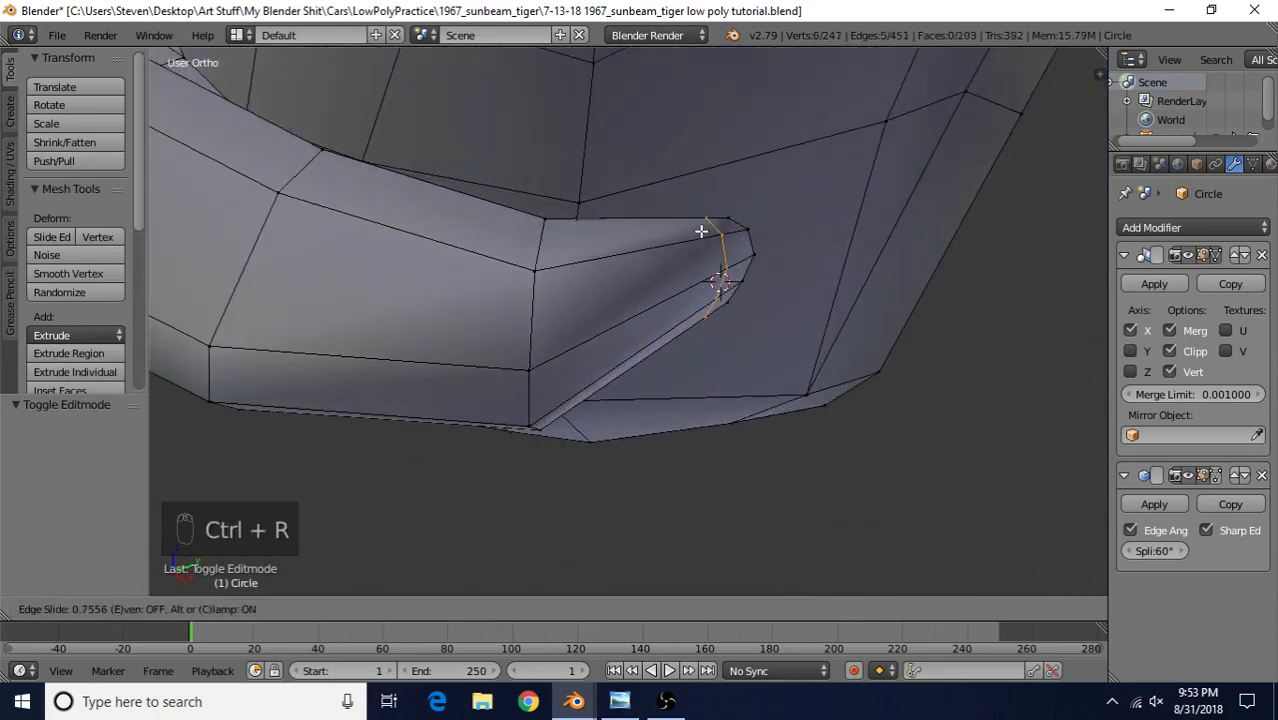
key(e)
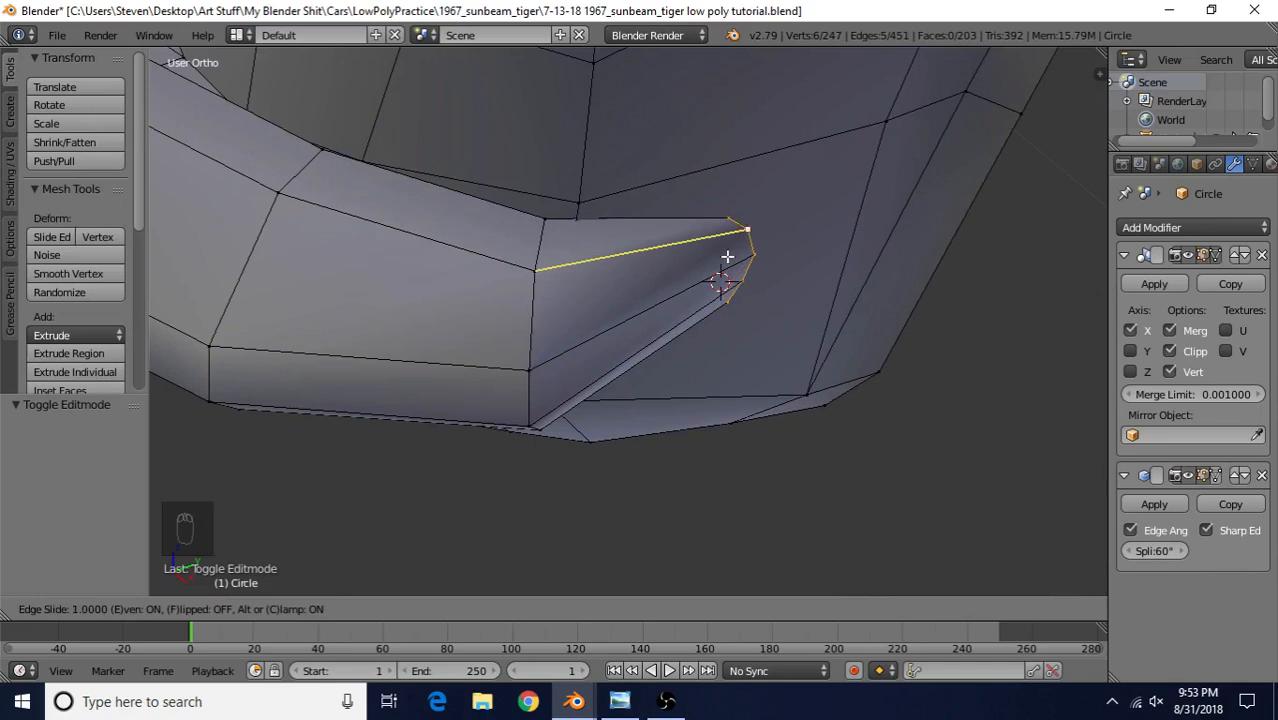
key(f)
key(f)
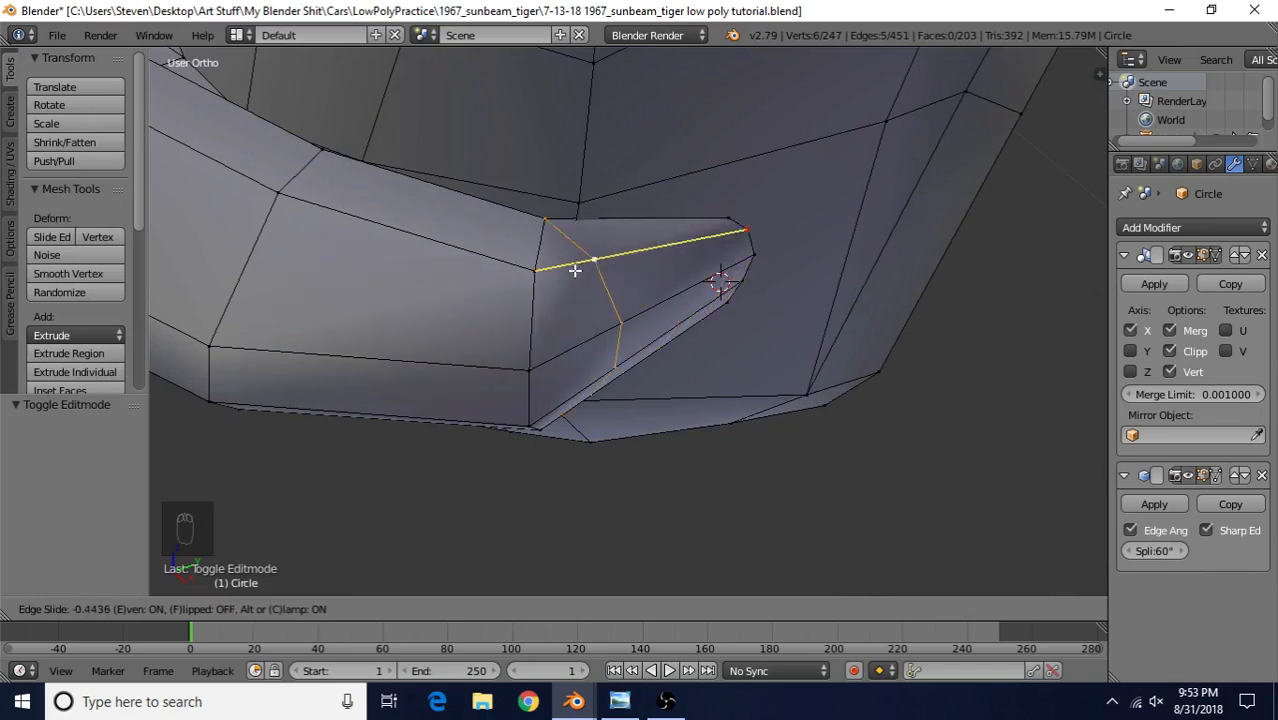
click(708, 279)
- Snap the 3D cursor to the scene center
middle_drag(707, 277, 682, 254)
right_click(720, 256)
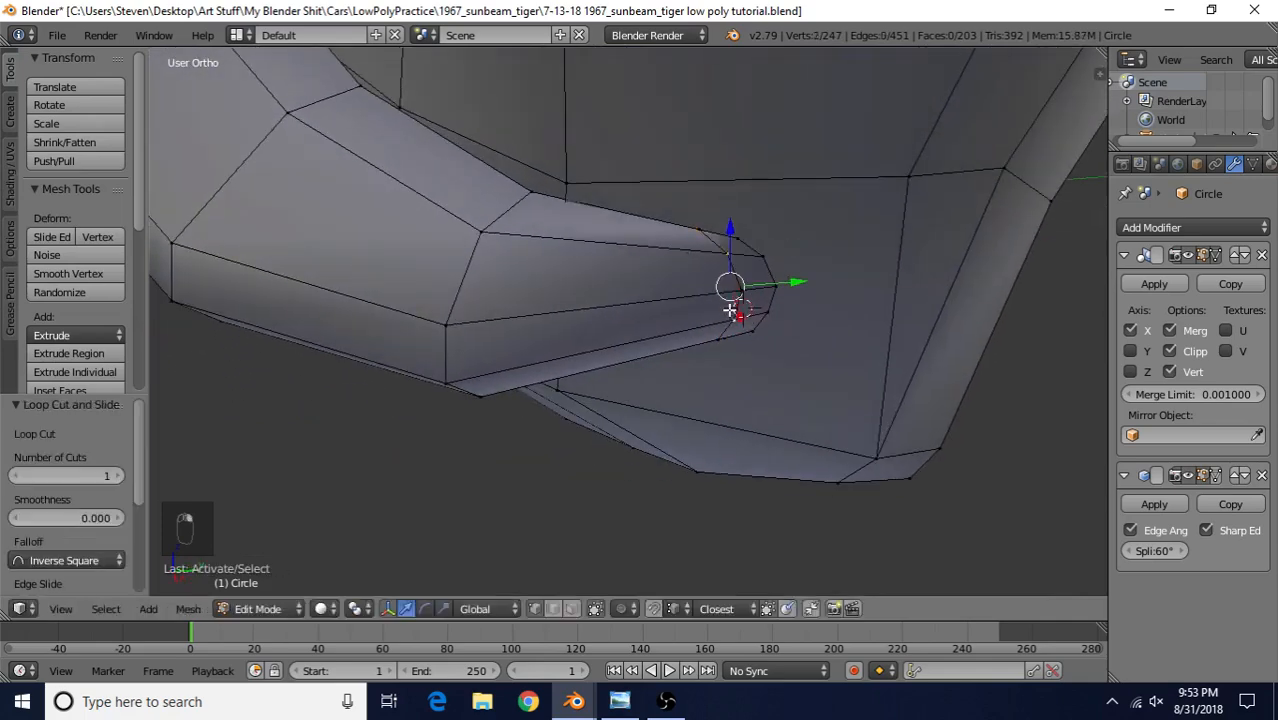
key(shift+s)
click(714, 348)
shift+middle_drag(707, 320, 630, 328)
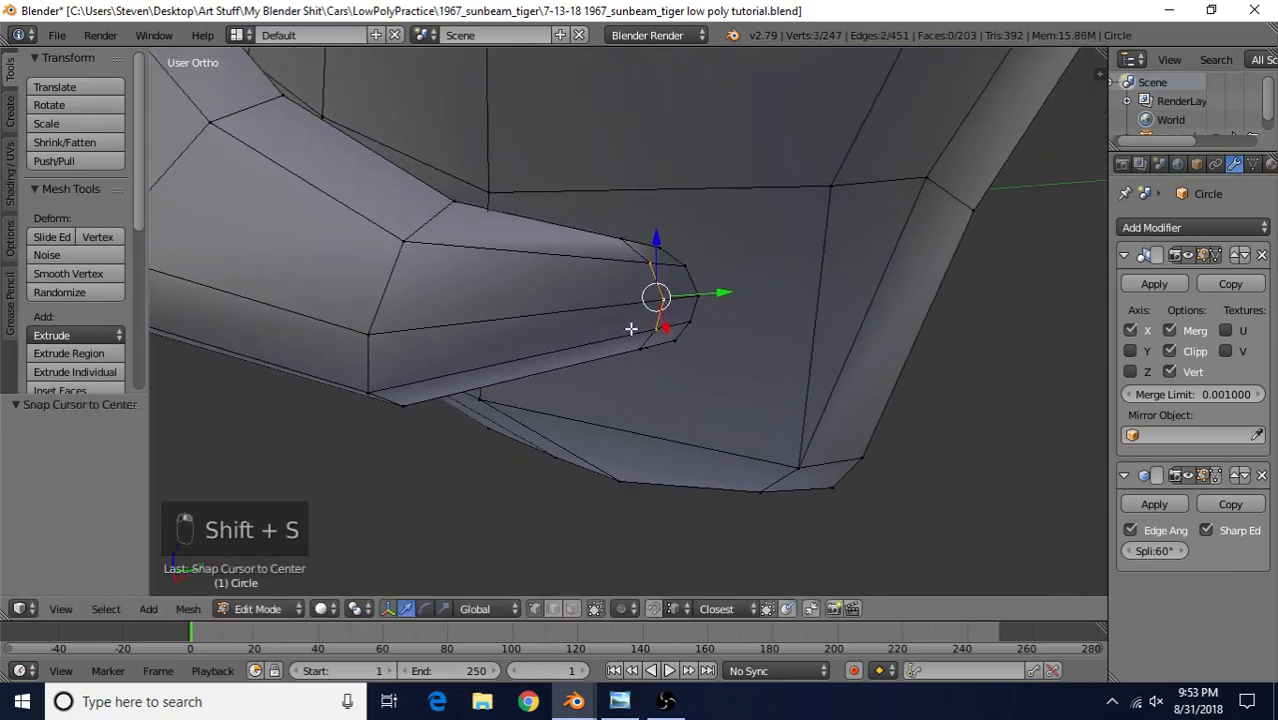
- Select the three outer vertices of the new edge loop and move them 0.014 outward along X
right_click(641, 271)
ctrl+right_click(653, 322)
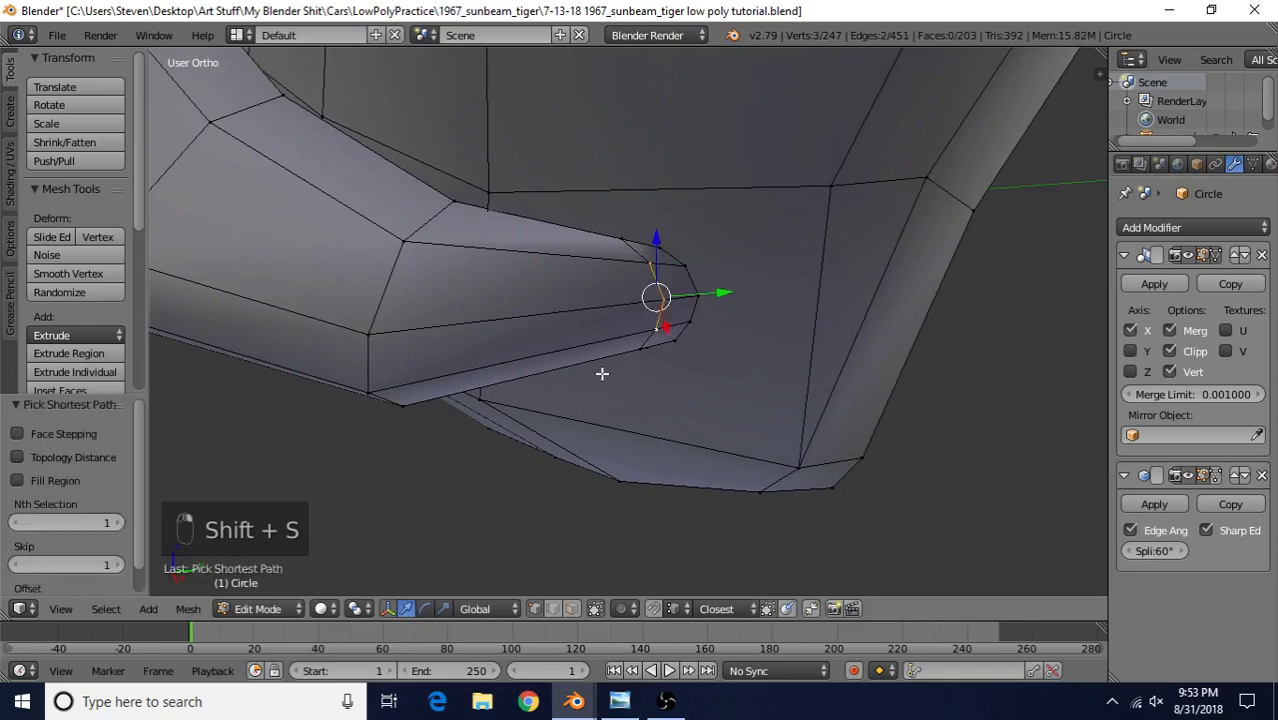
middle_drag(602, 371, 725, 335)
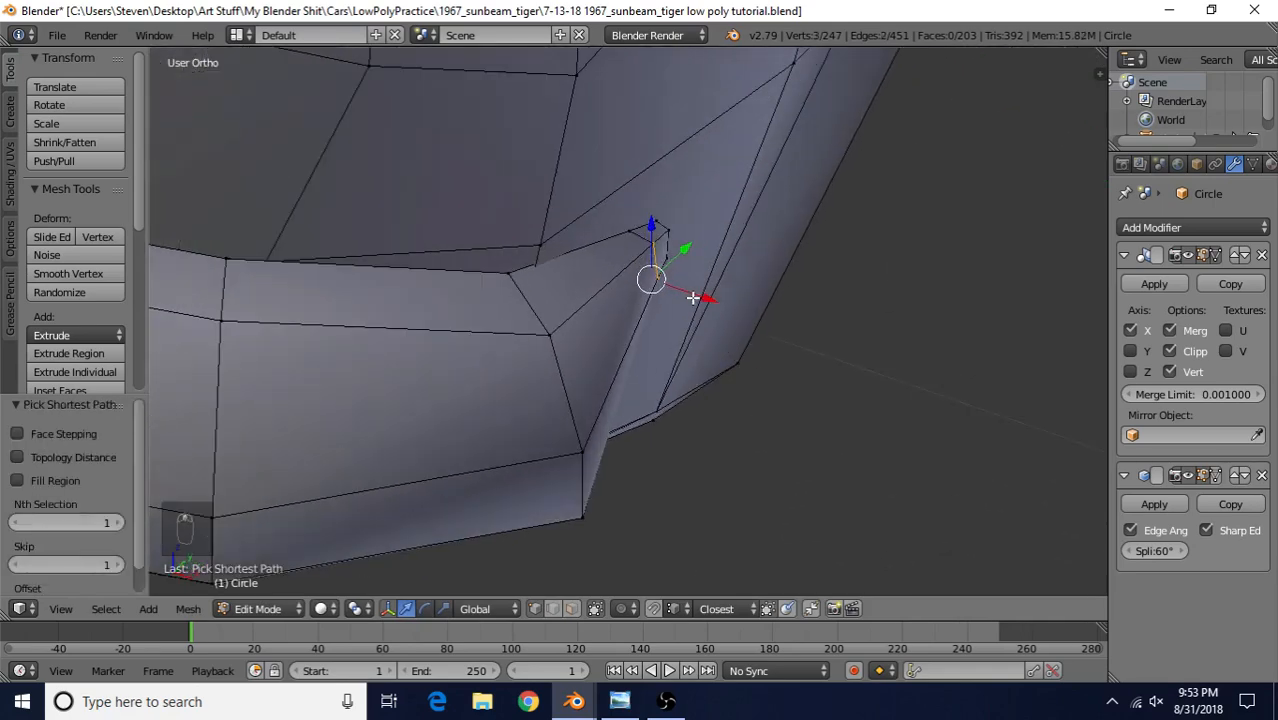
drag(693, 298, 726, 326)
middle_drag(619, 217, 591, 342)
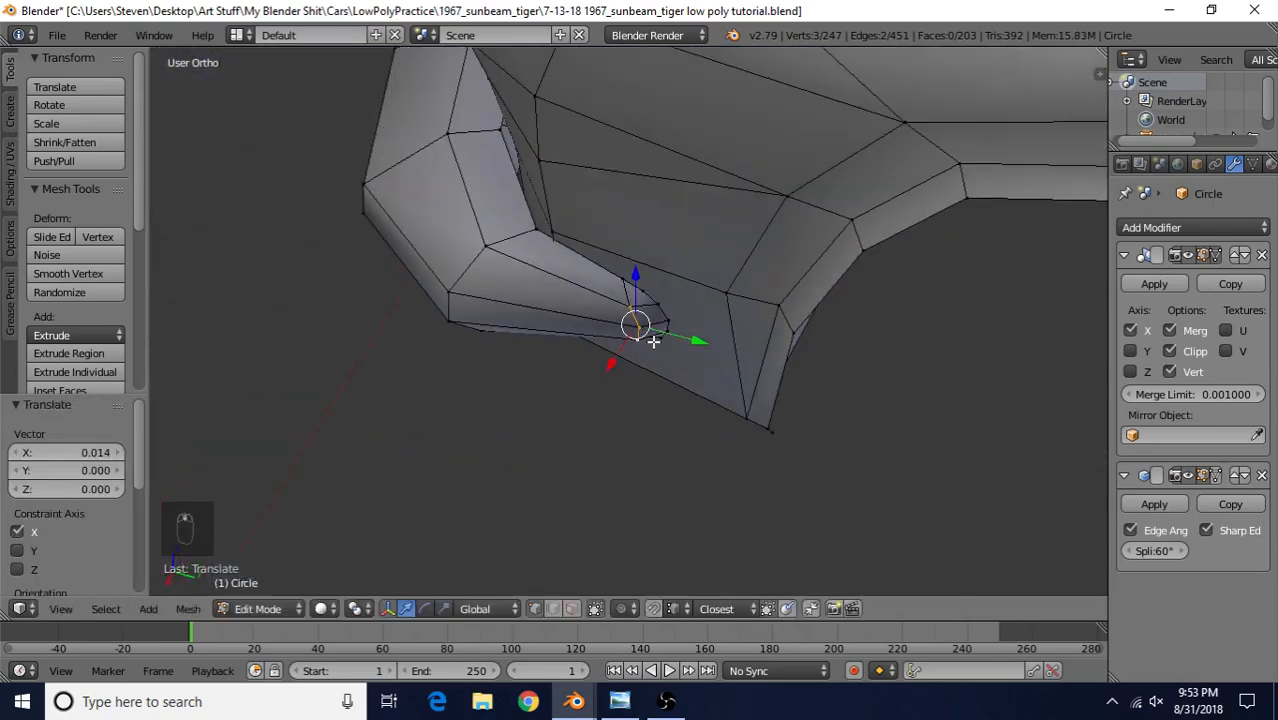
- Move the same three vertices a further 0.004 along X and try sliding them slightly along their edges
key(Tab)
middle_drag(624, 393, 745, 411)
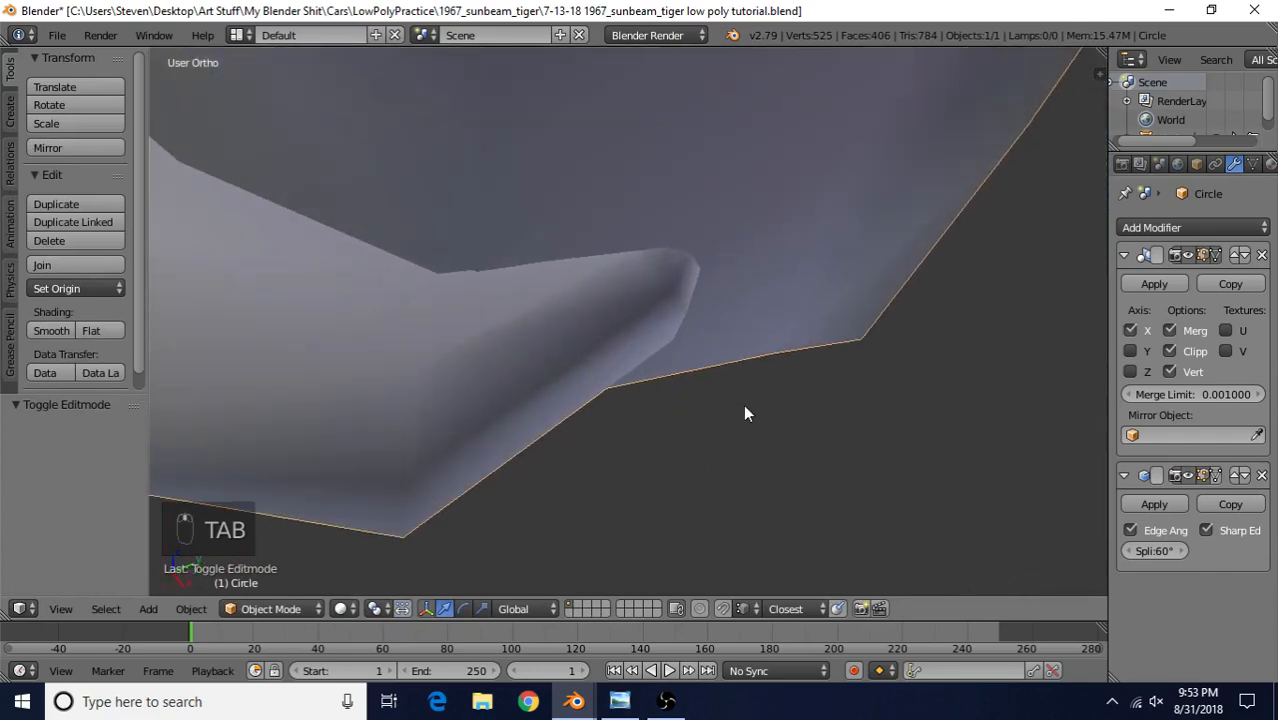
key(Tab)
key(g)
key(x)
click(728, 338)
key(q)
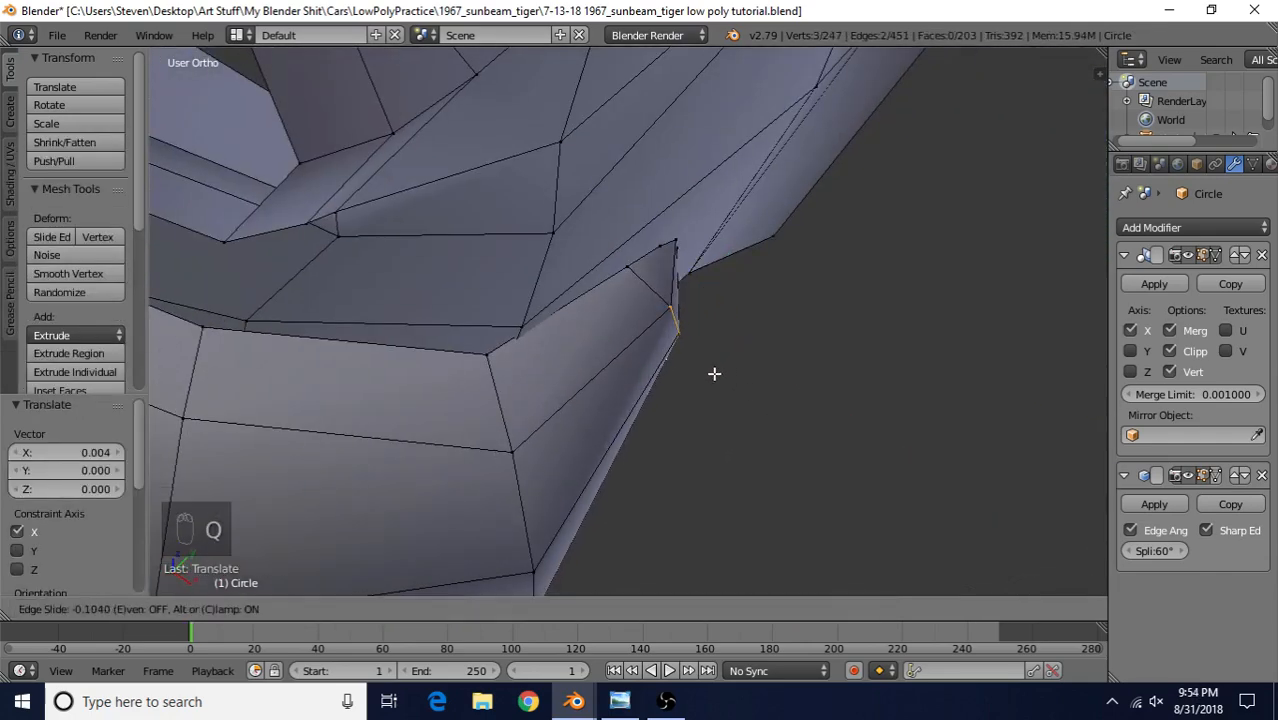
key(Tab)
middle_drag(712, 371, 684, 328)
scroll(683, 326, up, 4)
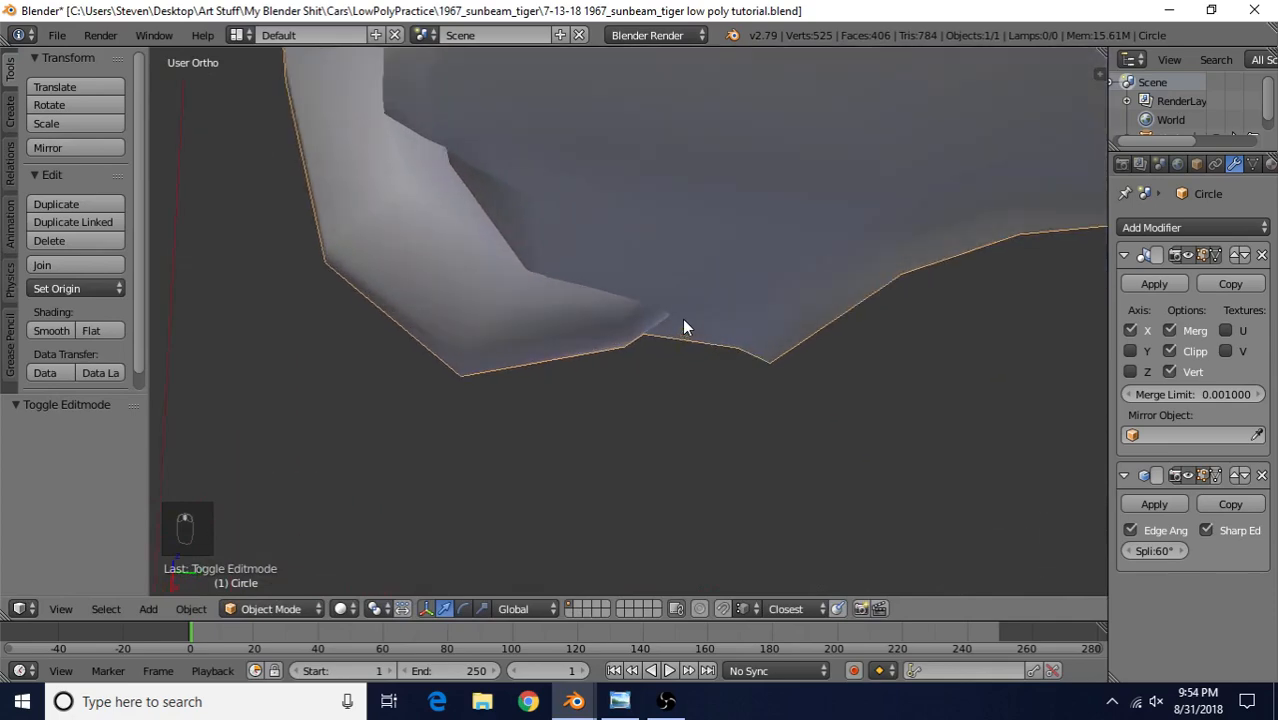
- Select the upper inner vertex of the loop at the bumper's corner and move it -0.004 along X
key(Tab)
middle_drag(592, 305, 667, 332)
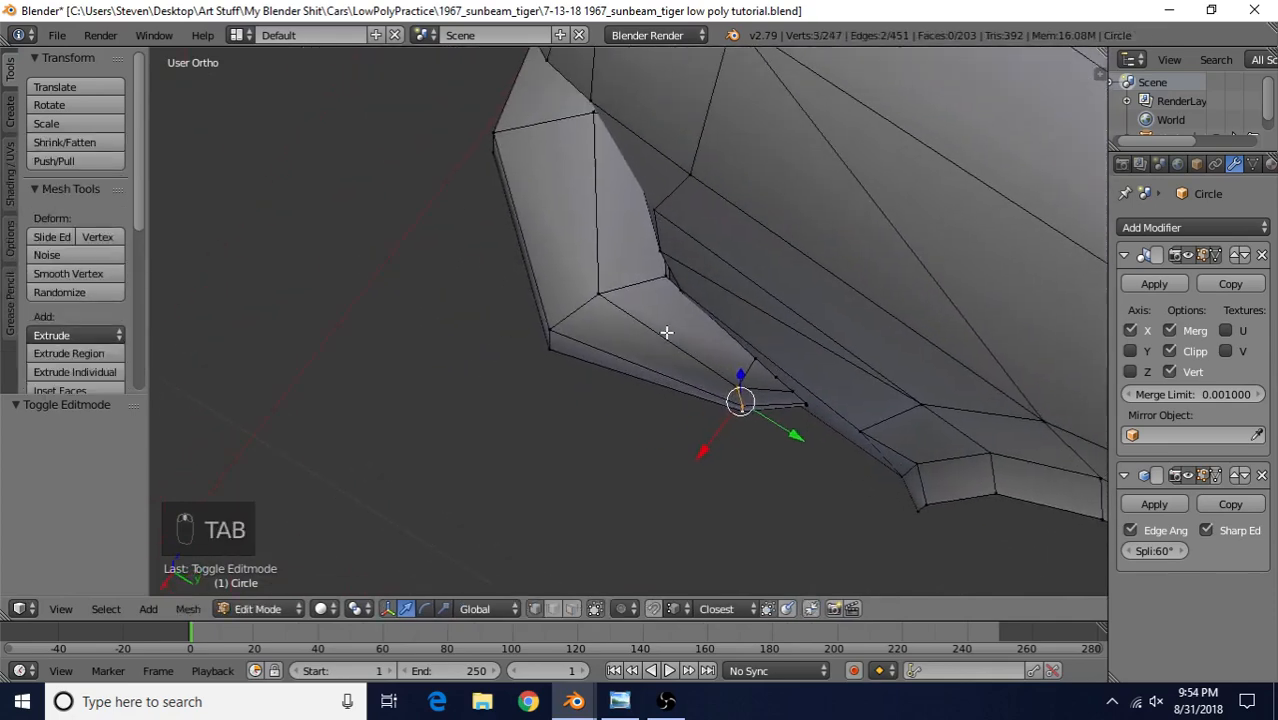
right_click(652, 267)
key(z)
key(z)
key(z)
key(z)
key(z)
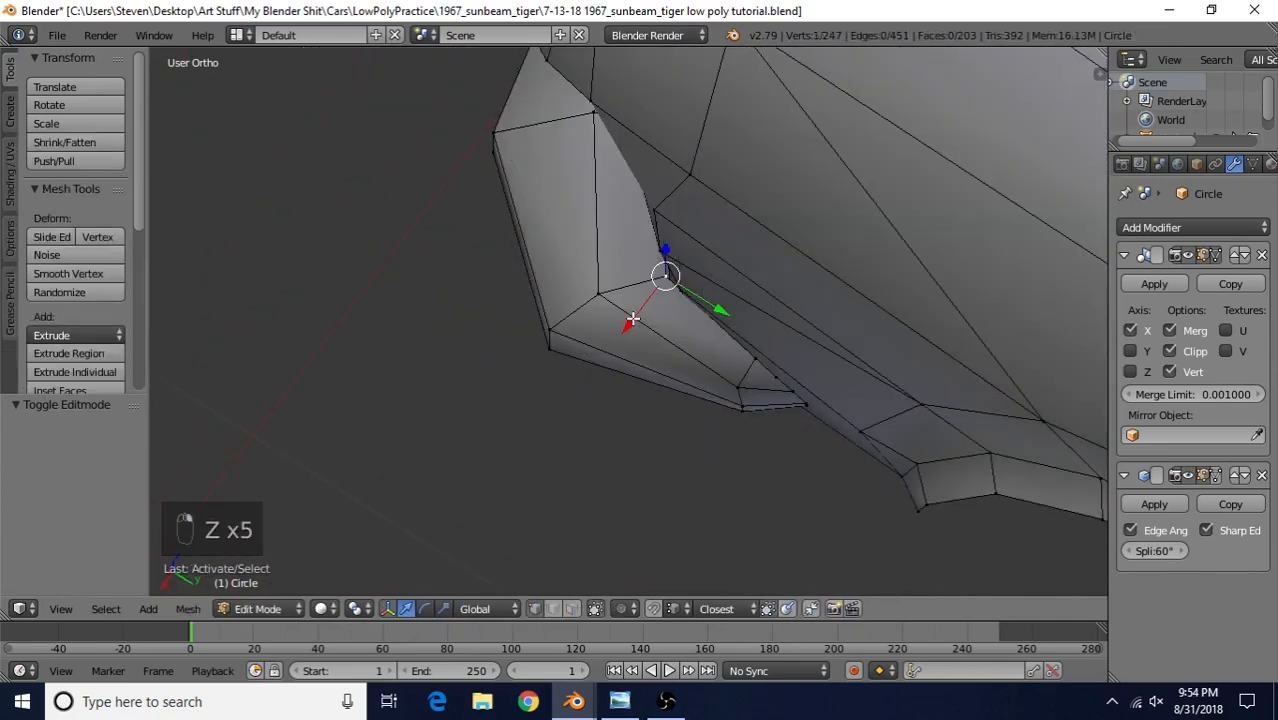
key(g)
key(x)
click(636, 313)
- Move that upper inner vertex rearward along Y and 0.007 along X, and check the shading in Object Mode
middle_drag(723, 304, 779, 292)
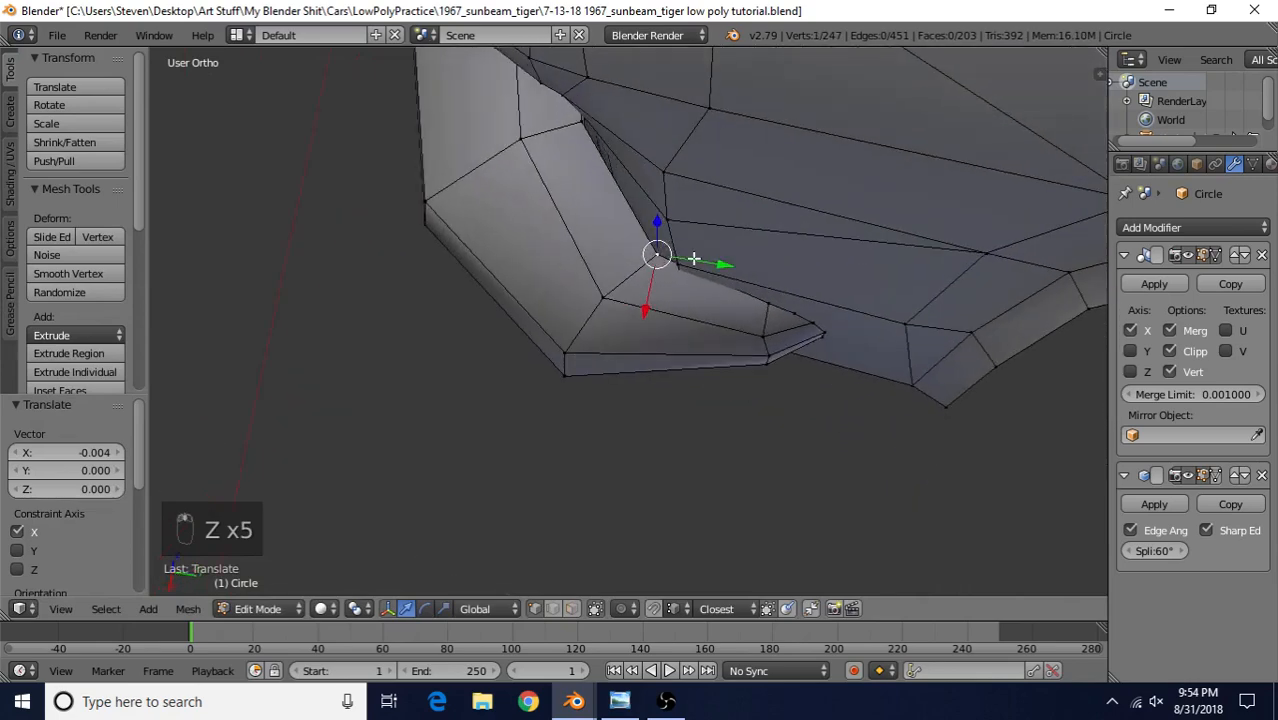
drag(694, 259, 708, 266)
drag(660, 302, 655, 315)
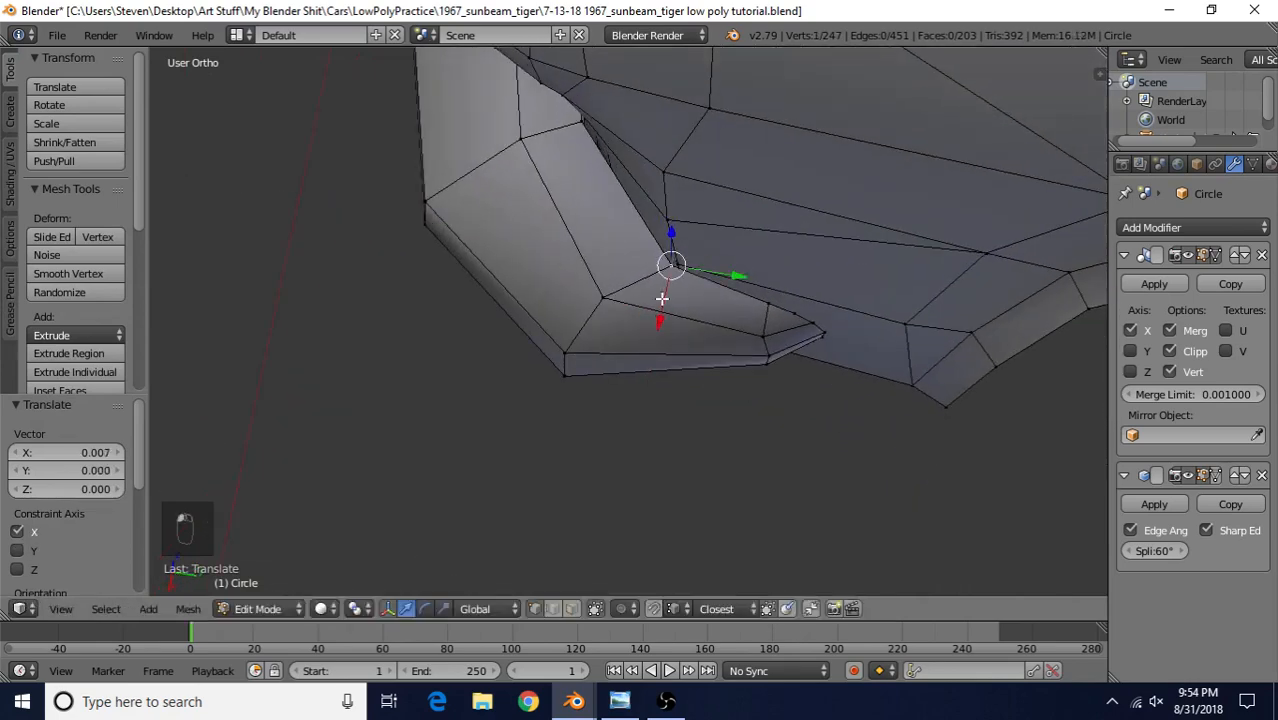
key(Tab)
middle_drag(665, 309, 652, 343)
key(Tab)
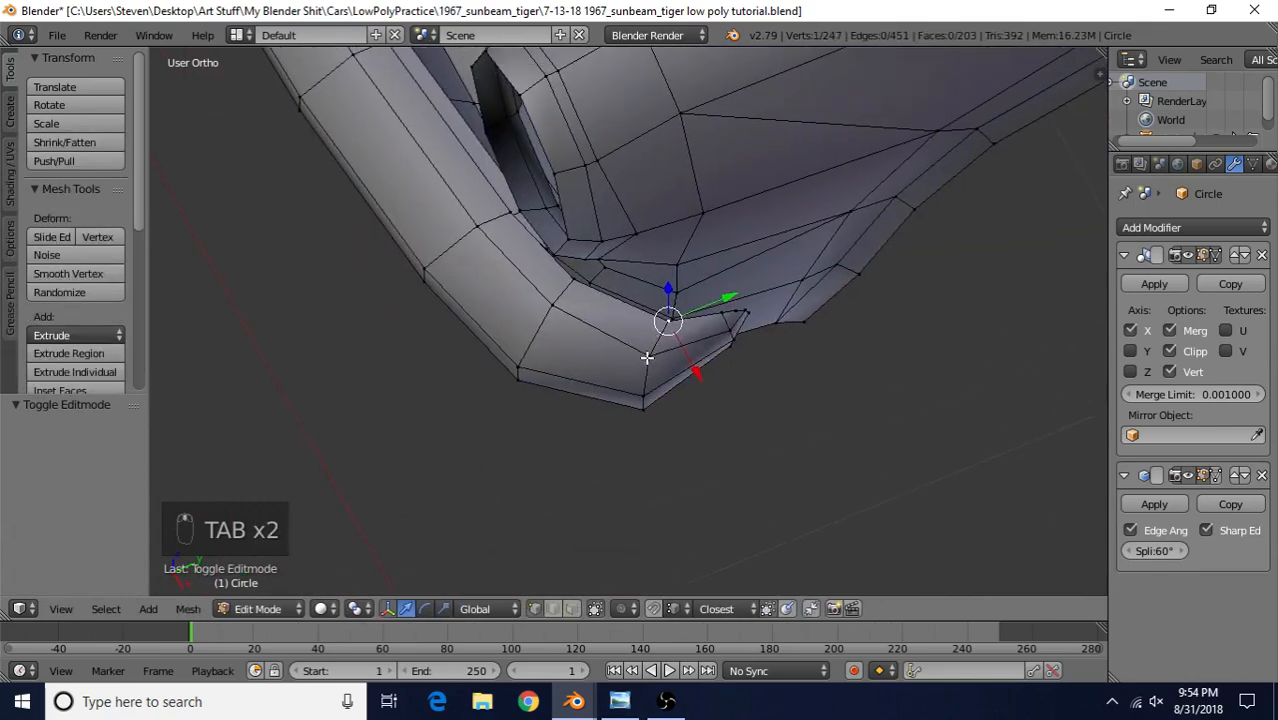
- Nudge the corner loop's upper outer vertex slightly rearward along Y and check the smoothed shape
right_click(655, 353)
drag(688, 340, 697, 339)
key(Tab)
key(Tab)
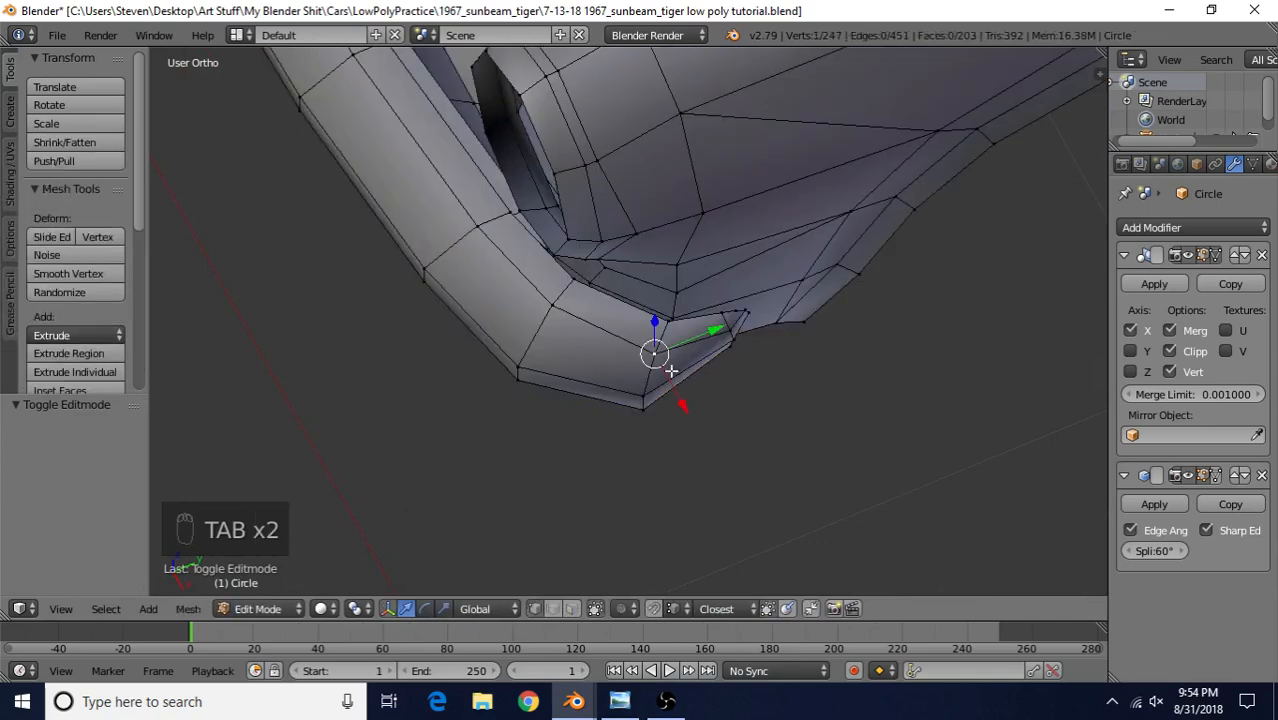
- Adjust the lower outer corner of that loop and move it -0.022 along Y
right_click(640, 388)
middle_drag(653, 379, 664, 330)
middle_drag(674, 377, 753, 382)
drag(753, 384, 739, 391)
drag(765, 333, 734, 362)
- Move the corner loop's upper outer vertex forward by -0.006 along Y
right_click(723, 281)
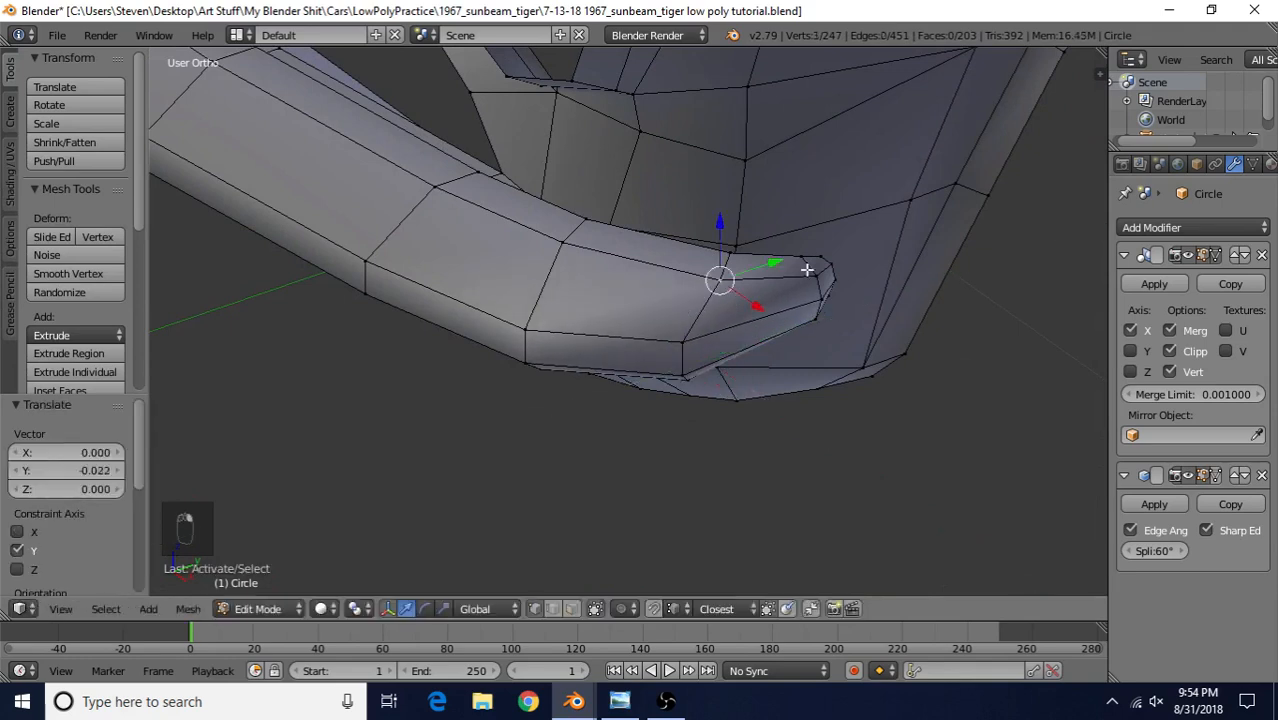
drag(757, 303, 761, 263)
middle_drag(761, 263, 712, 326)
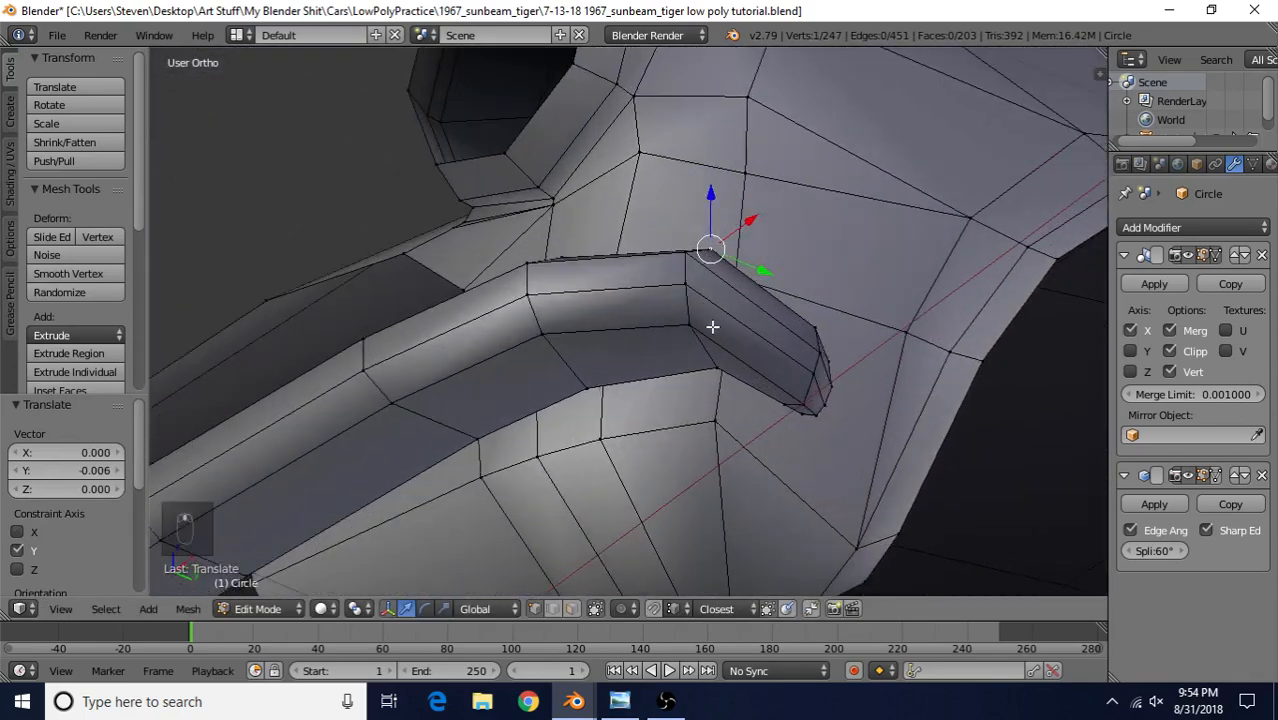
- Move the corner loop's lower inner vertex along Y and -0.016 along X, and check the shading in Object Mode
right_click(718, 367)
drag(767, 387, 757, 387)
drag(754, 338, 744, 351)
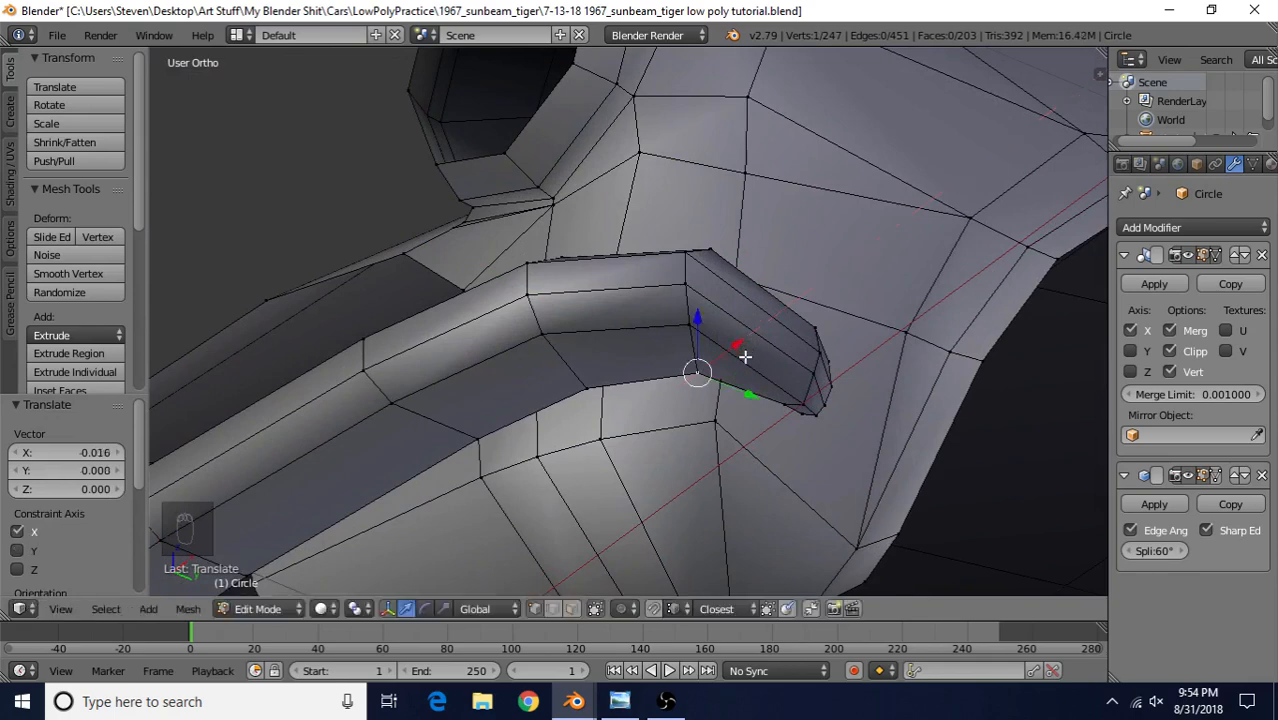
middle_drag(744, 351, 651, 262)
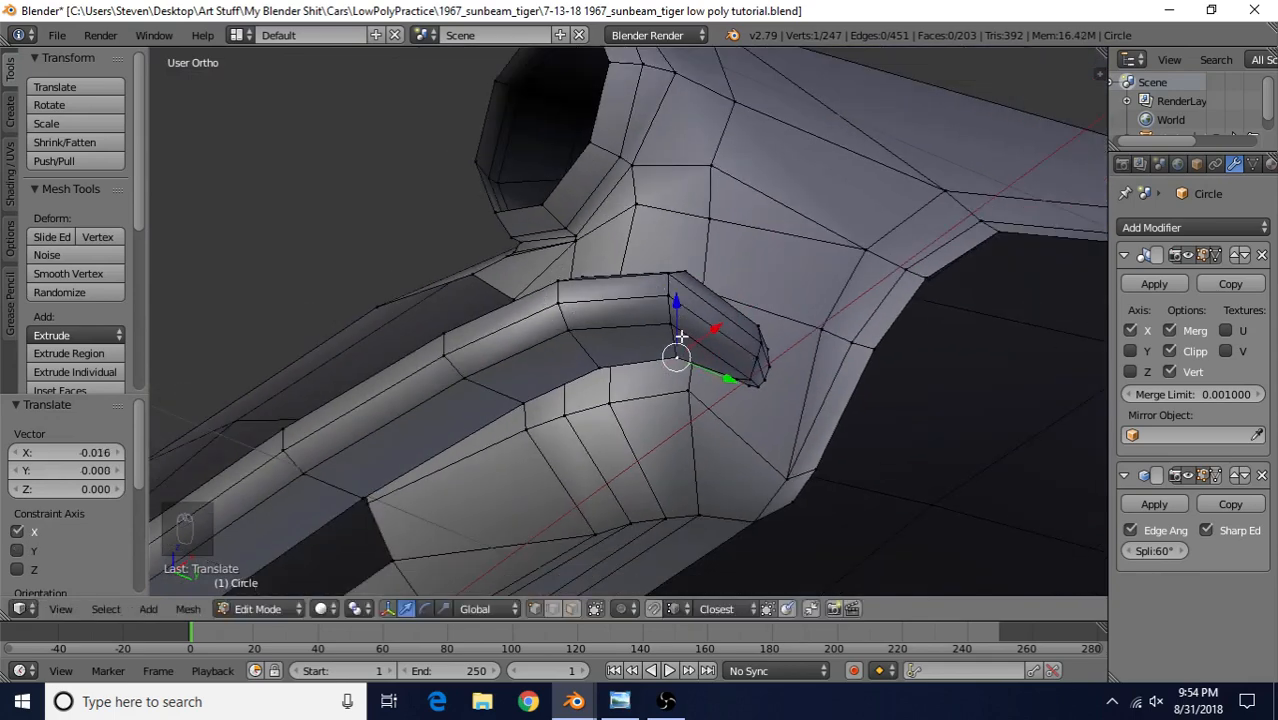
key(Tab)
middle_drag(741, 405, 633, 360)
key(Tab)
- Move the vertical edge at the bumper's front corner slightly rearward along Y and -0.009 along X, and check the smoothed shape
right_click(551, 323)
mouse_move(551, 323)
middle_down()
mouse_move(571, 237)
mouse_move(560, 142)
mouse_move(563, 323)
mouse_move(525, 351)
mouse_move(543, 367)
middle_up()
drag(596, 318, 608, 320)
drag(542, 346, 541, 341)
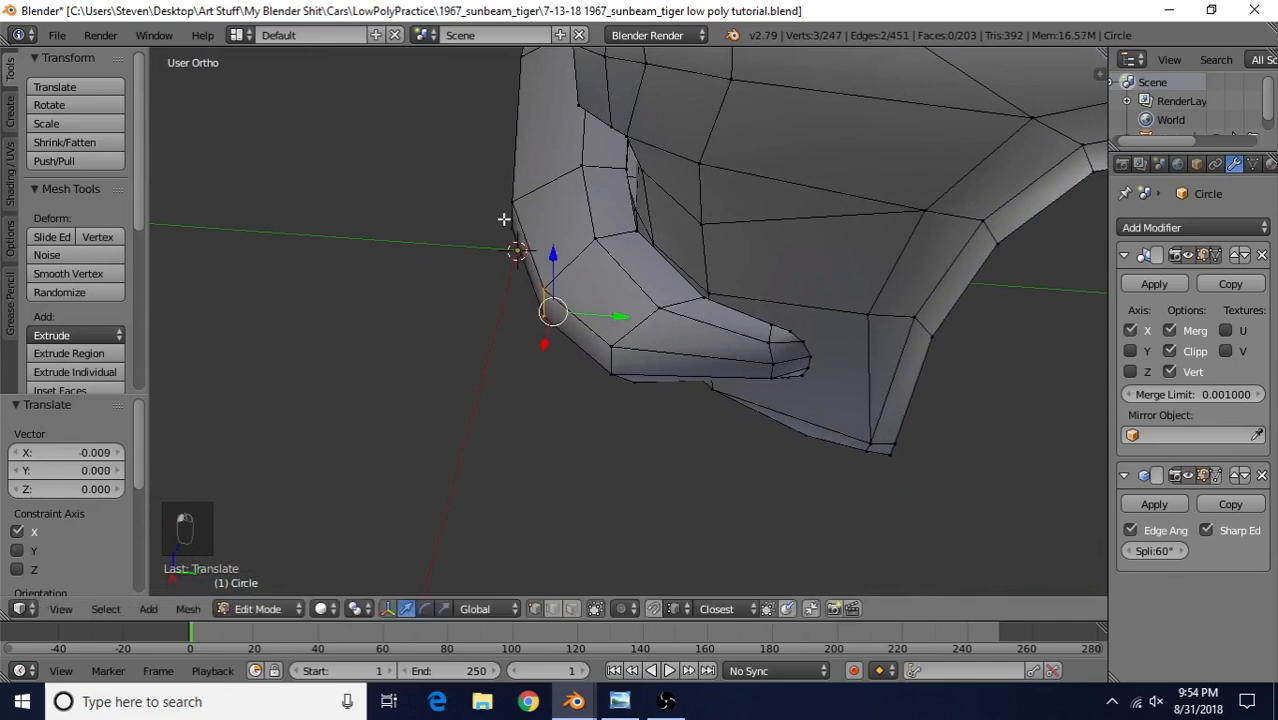
key(Tab)
middle_drag(559, 346, 861, 320)
scroll(861, 320, up, 8)
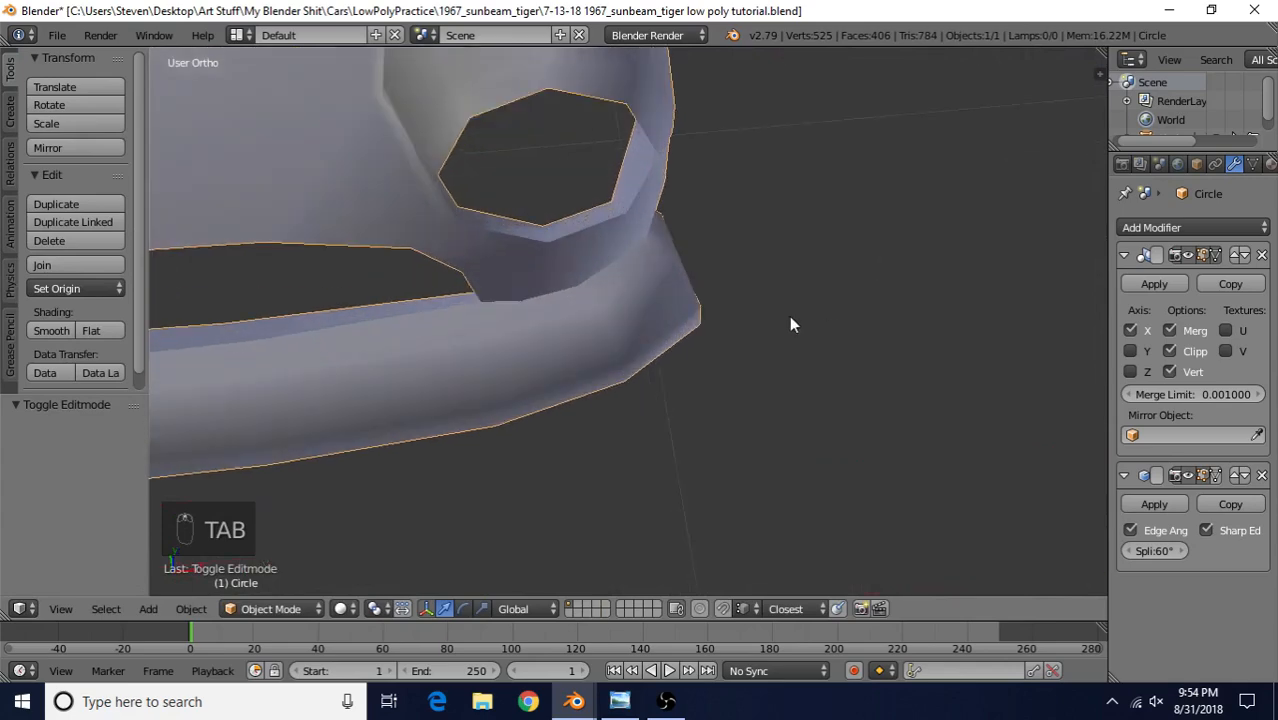
- Move the outermost vertical edge of the wrapped corner inward along X and review the bumper's curve in Object Mode
key(Tab)
scroll(708, 292, up, 1)
shift+middle_drag(712, 284, 602, 286)
right_click(604, 288)
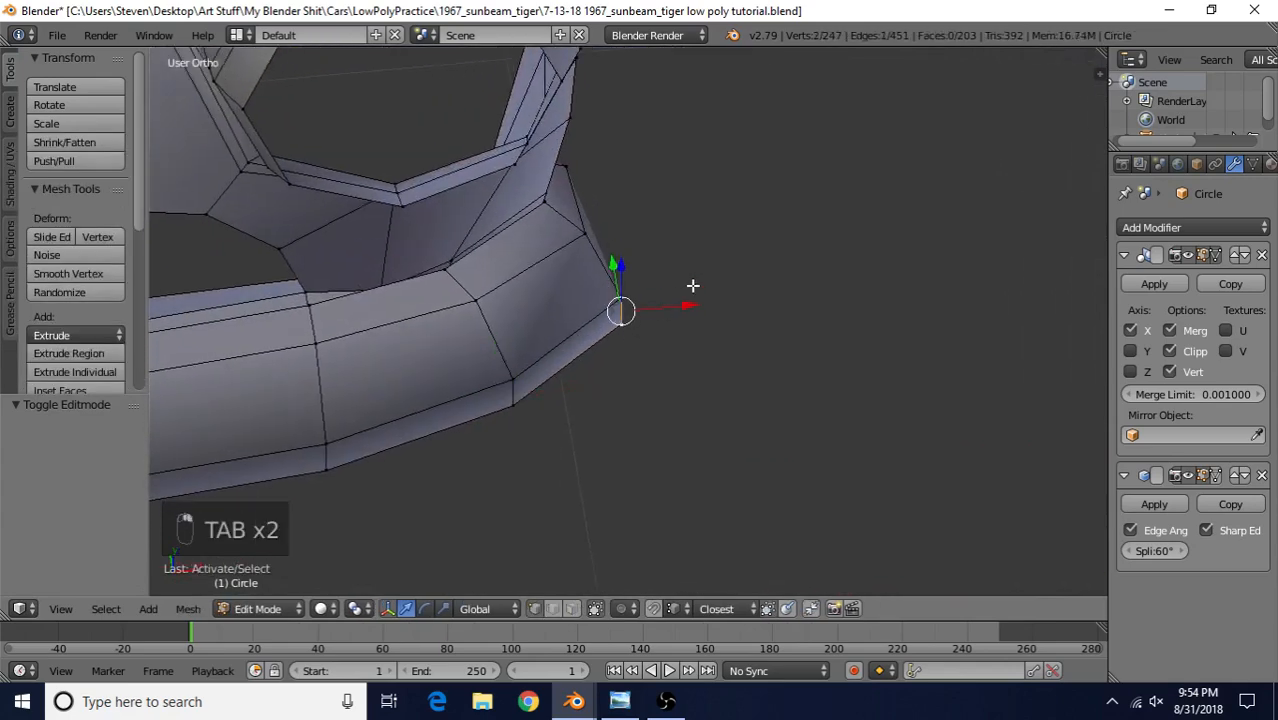
middle_drag(693, 286, 700, 152)
middle_drag(650, 316, 685, 308)
key(g)
key(x)
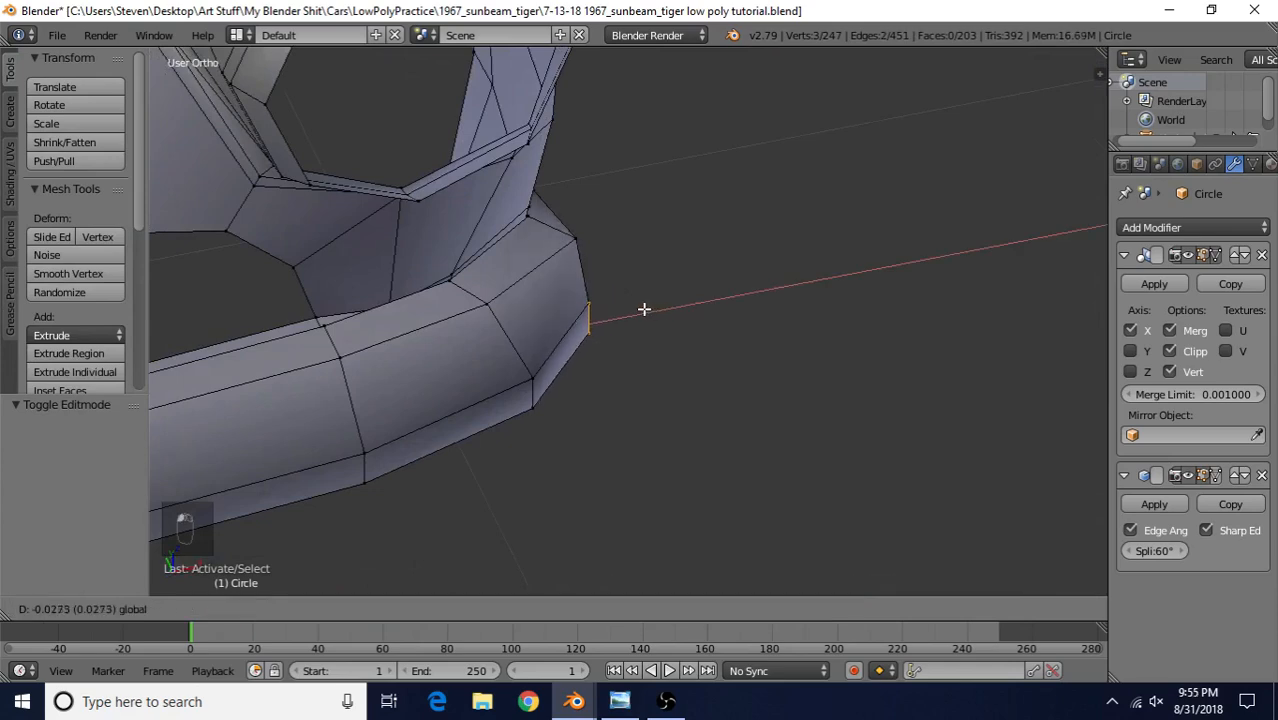
click(640, 318)
key(Tab)
scroll(627, 368, down, 6)
middle_drag(627, 368, 419, 340)
scroll(613, 345, up, 7)
key(Tab)
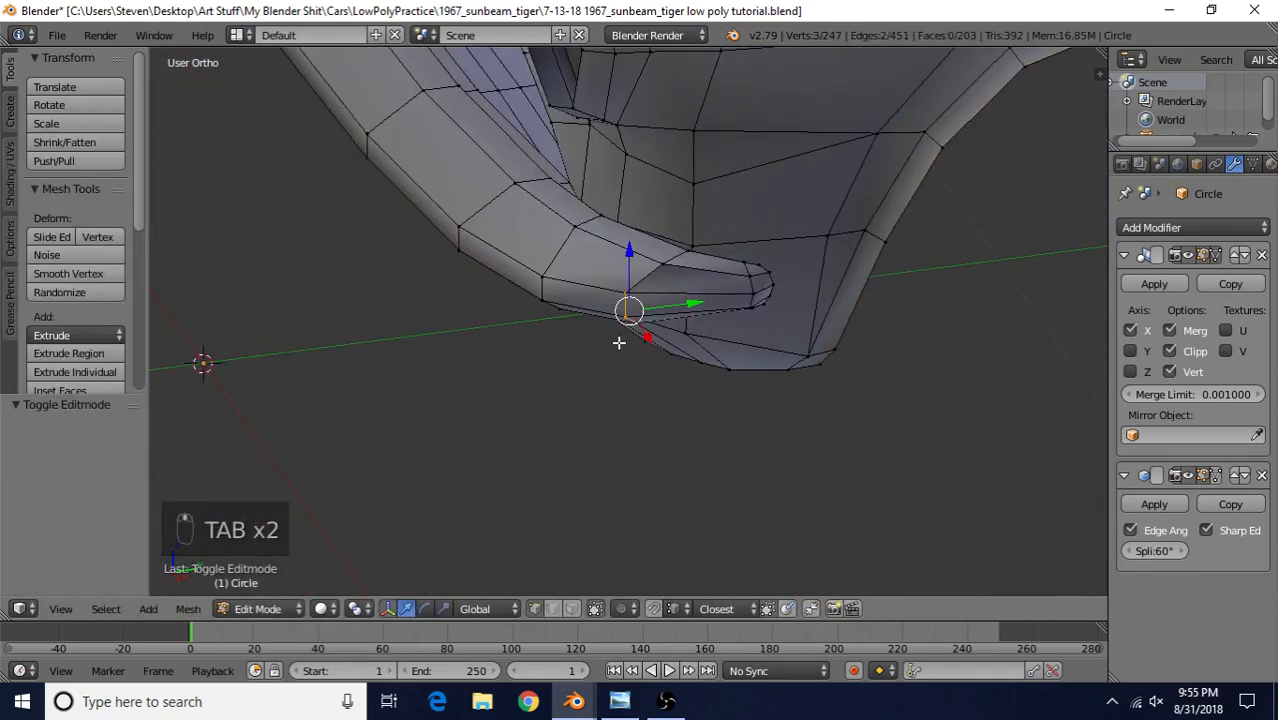
- Turn off the Edge Split modifier's viewport display and check the bumper's shading without it
shift+middle_drag(619, 342, 553, 417)
scroll(553, 417, up, 4)
right_click(572, 364)
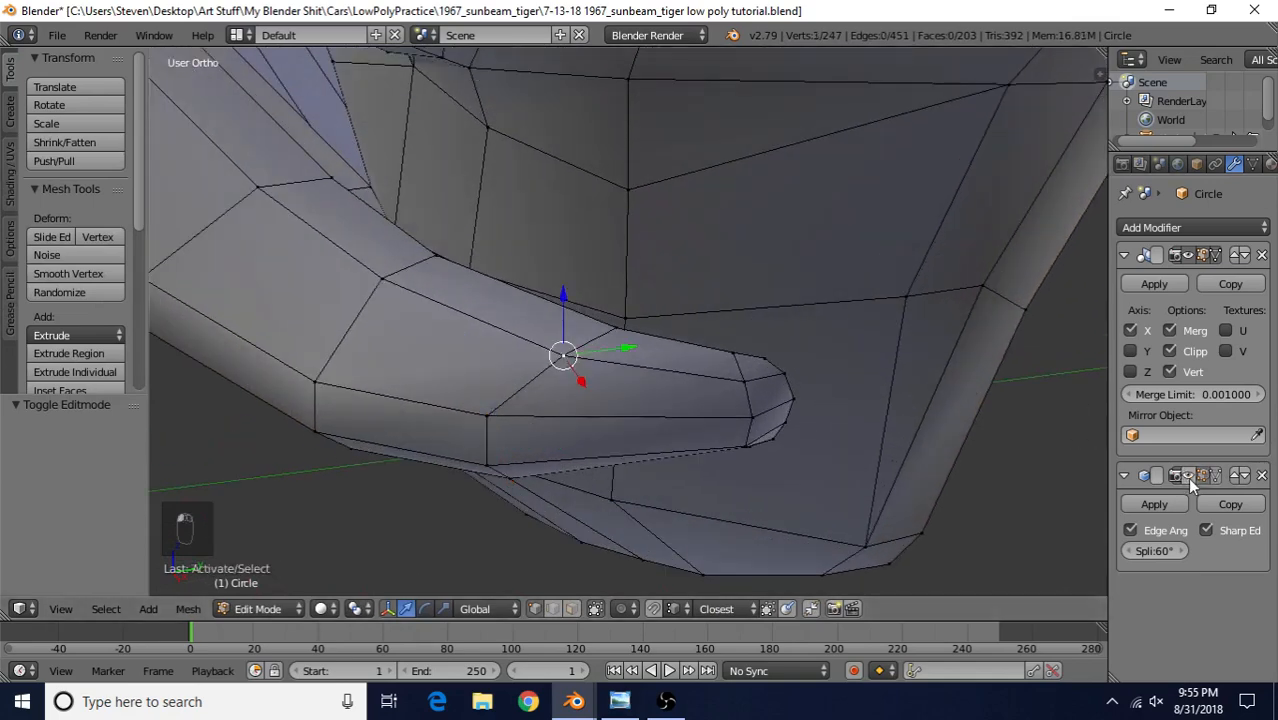
scroll(718, 389, down, 4)
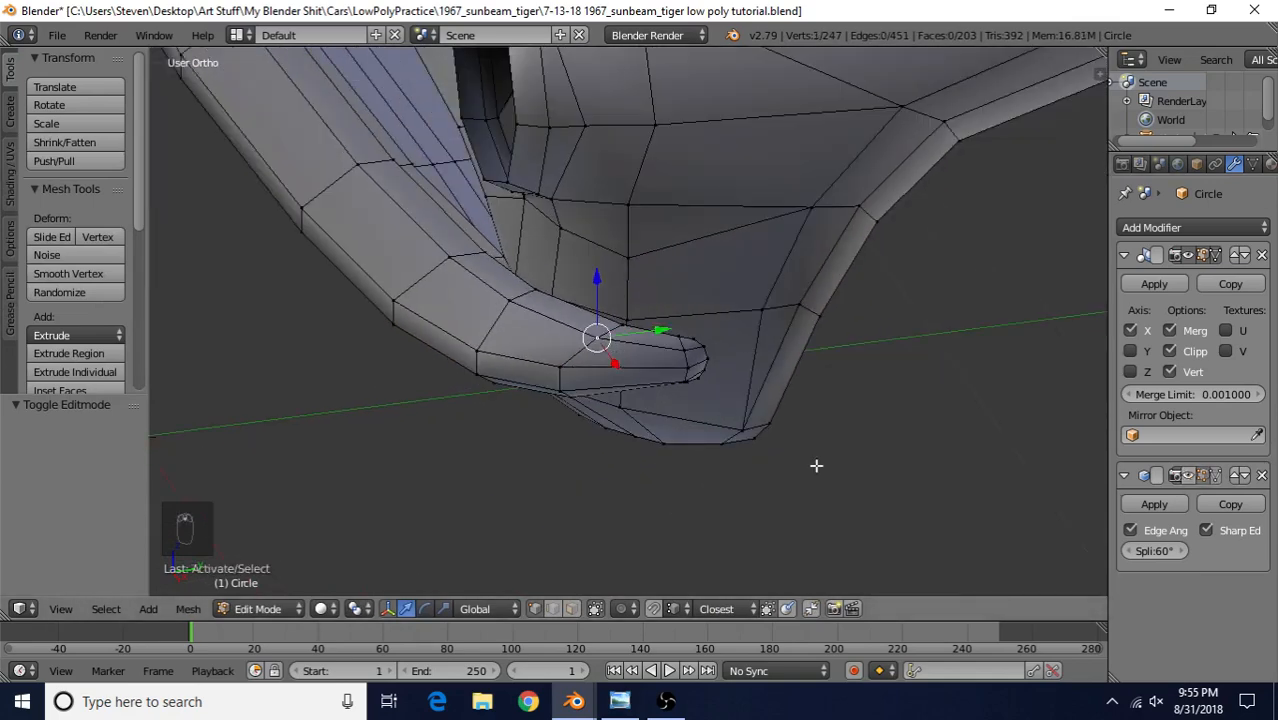
click(1187, 474)
scroll(685, 431, down, 4)
key(Tab)
mouse_move(590, 370)
middle_down()
mouse_move(737, 466)
mouse_move(661, 390)
mouse_move(519, 398)
mouse_move(539, 348)
mouse_move(524, 322)
middle_up()
key(Tab)
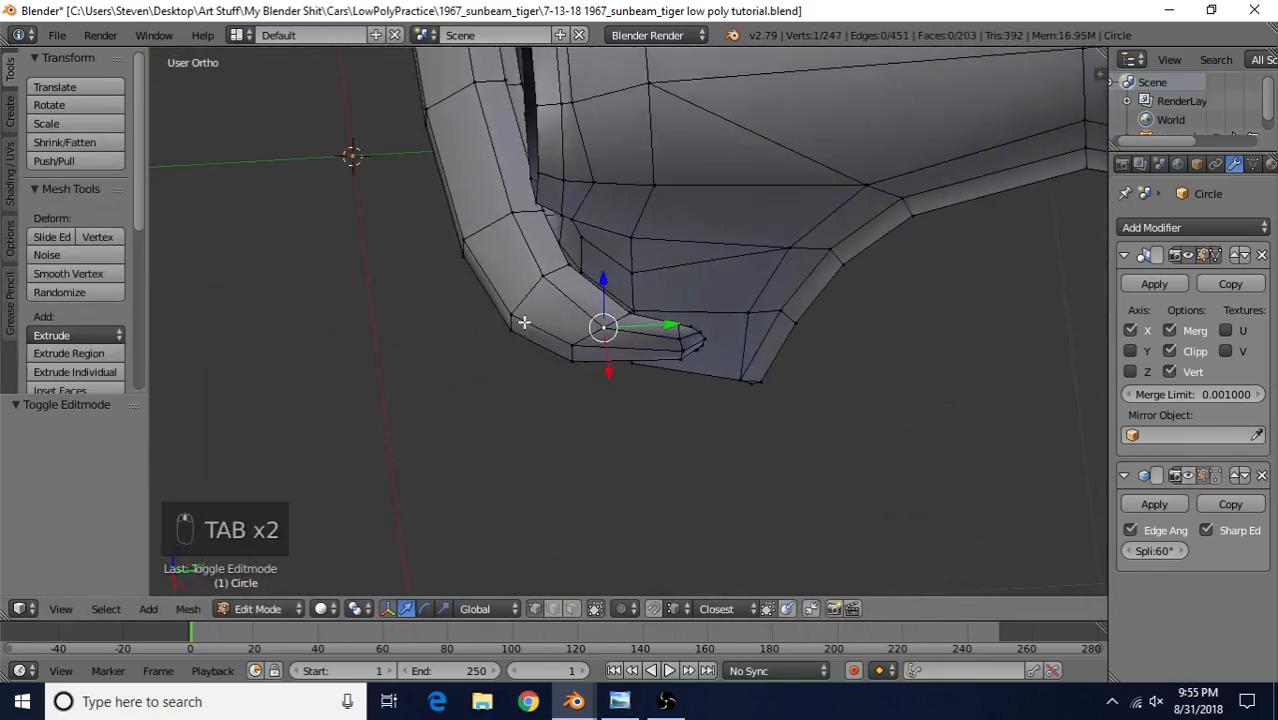
- Shift the wrapped corner's outermost vertical edge slightly rearward along Y and check it from the front
scroll(524, 322, up, 2)
right_click(544, 359)
drag(593, 378, 615, 389)
middle_drag(616, 397, 792, 401)
key(Tab)
scroll(790, 401, up, 4)
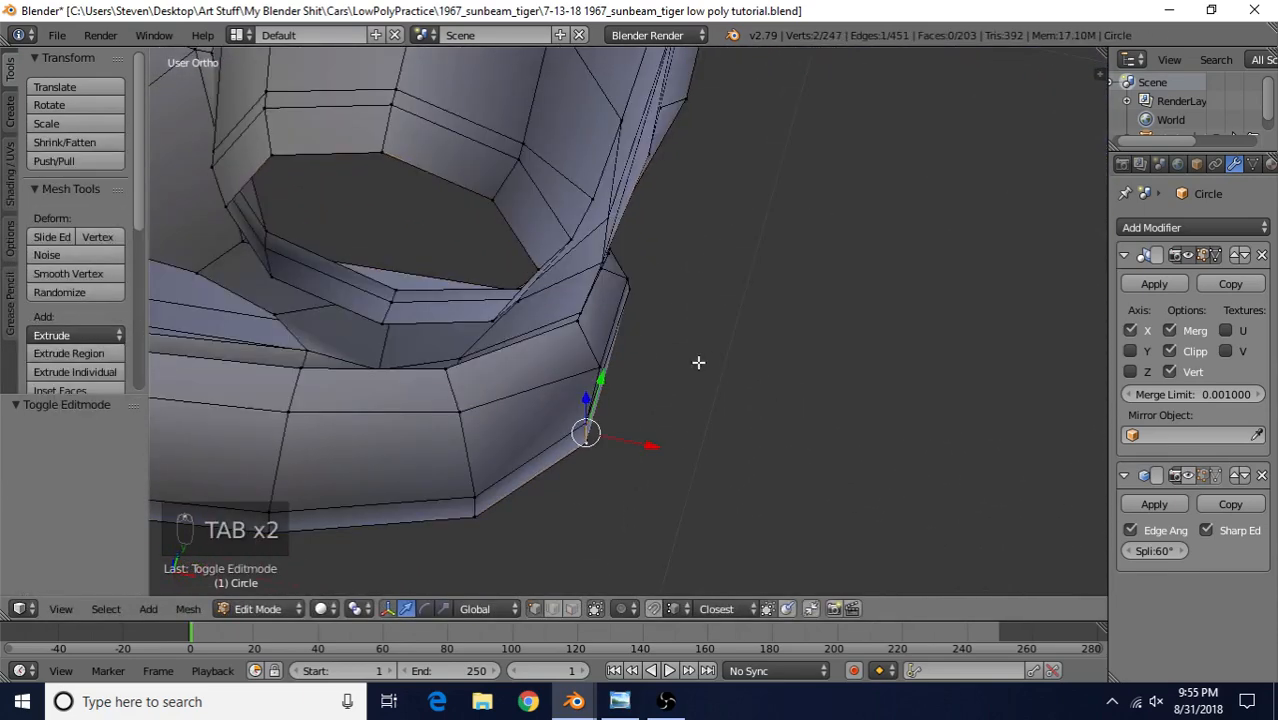
- Move the upper outer vertex above that corner edge slightly inward along X
right_click(600, 370)
drag(659, 376, 645, 374)
key(Tab)
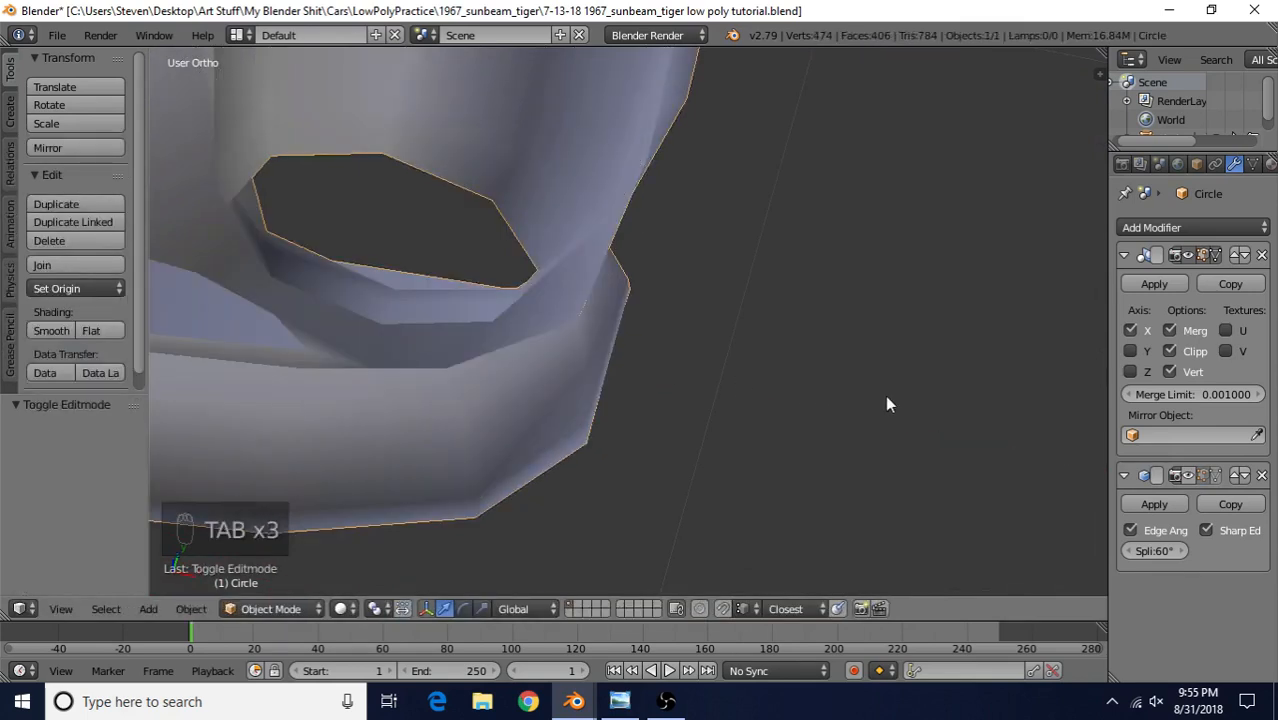
- Compare the shading with Edge Split on and off, leaving its viewport display off, and save the file
click(1188, 477)
click(1188, 477)
scroll(583, 397, down, 9)
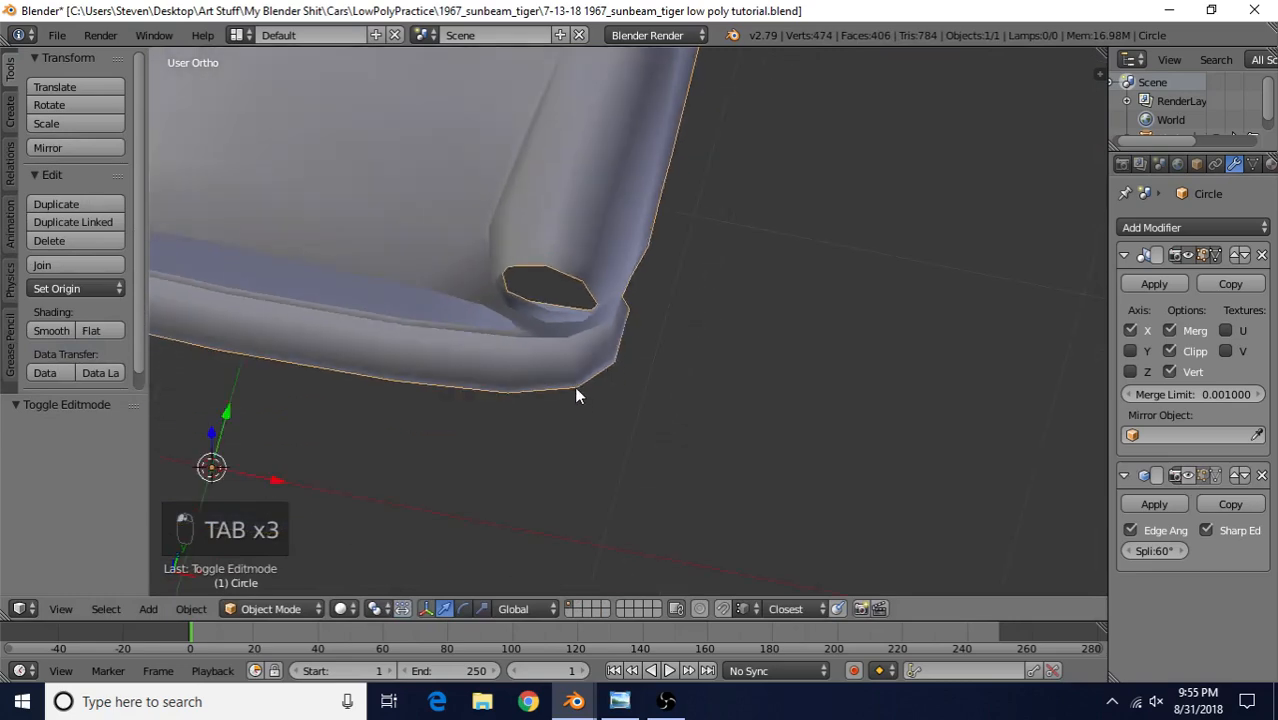
middle_drag(573, 375, 559, 346)
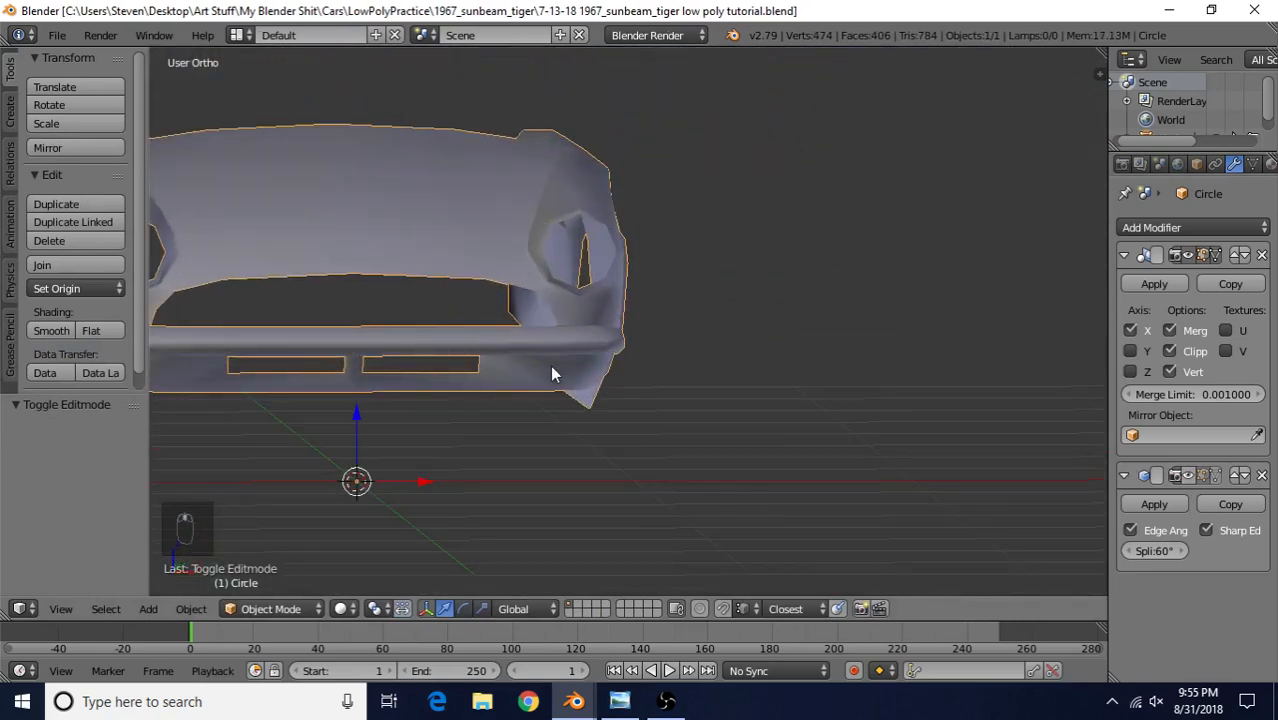
- Examine the bumper guards in the wireframe front view and in the Sunbeam Tiger front photo in Windows Photo Viewer
key(KP_1)
key(Tab)
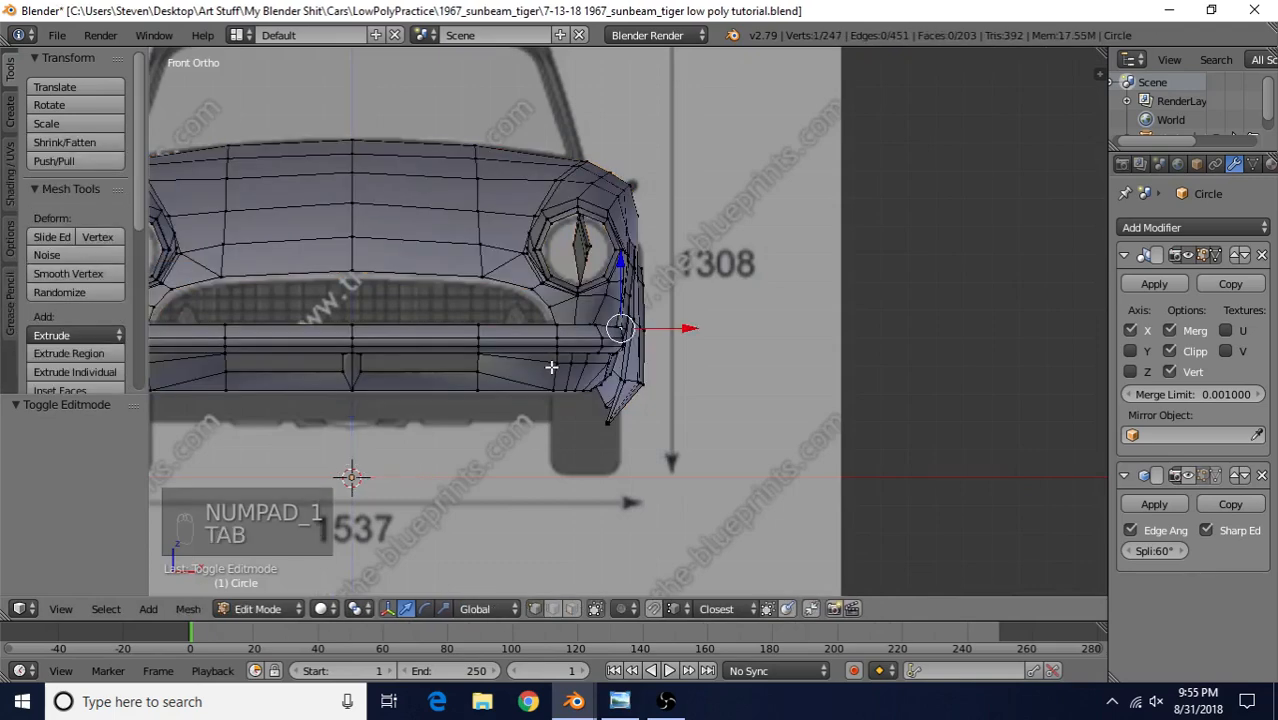
shift+middle_drag(553, 366, 584, 375)
key(z)
scroll(575, 400, up, 5)
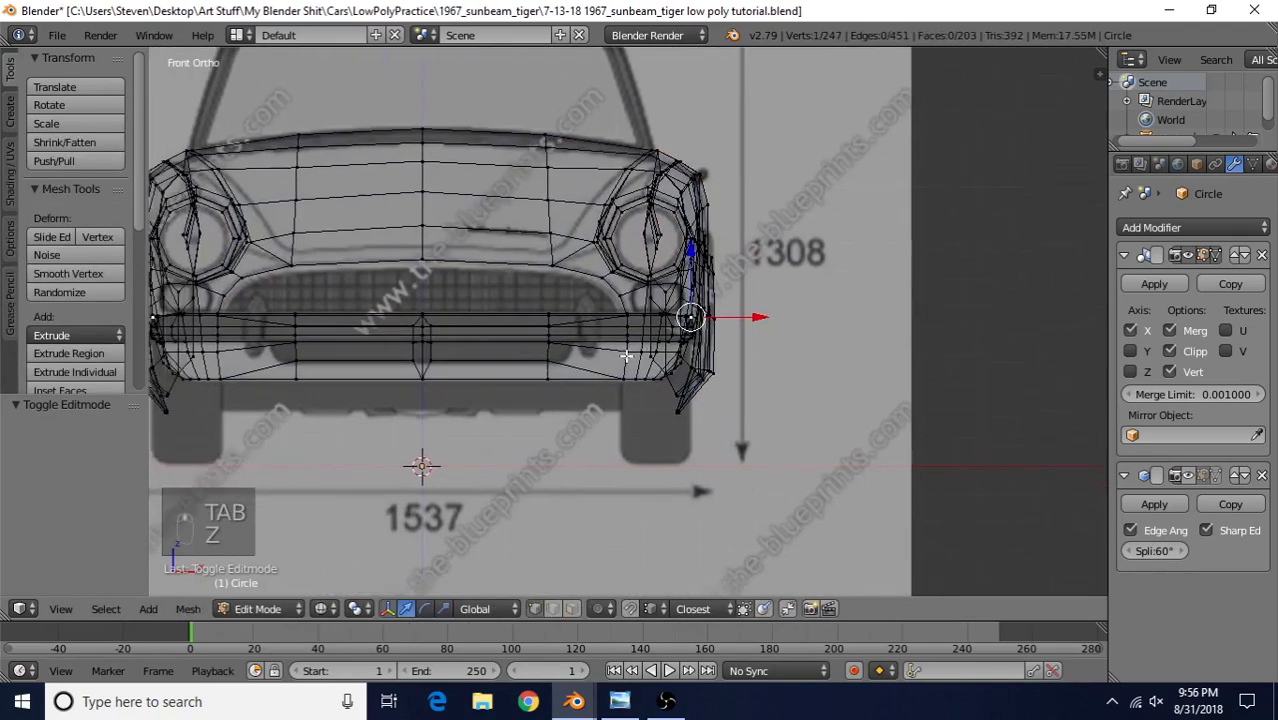
click(619, 701)
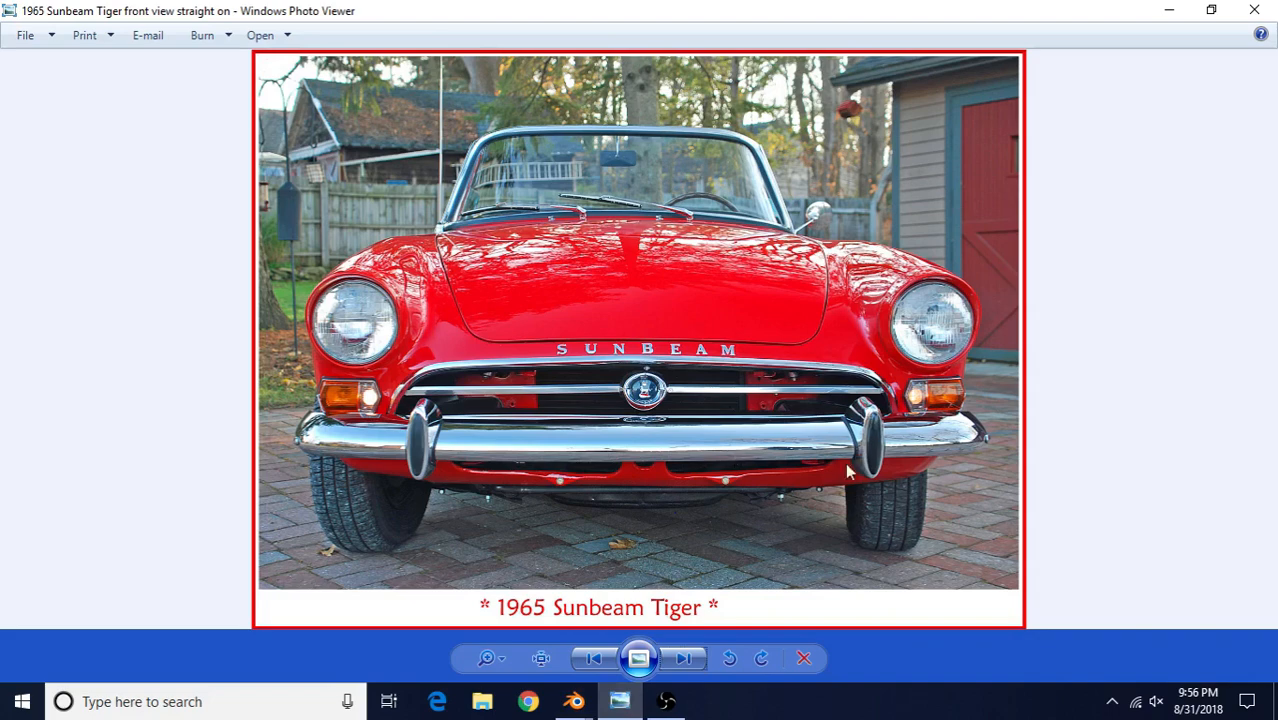
mouse_move(574, 701)
click(641, 638)
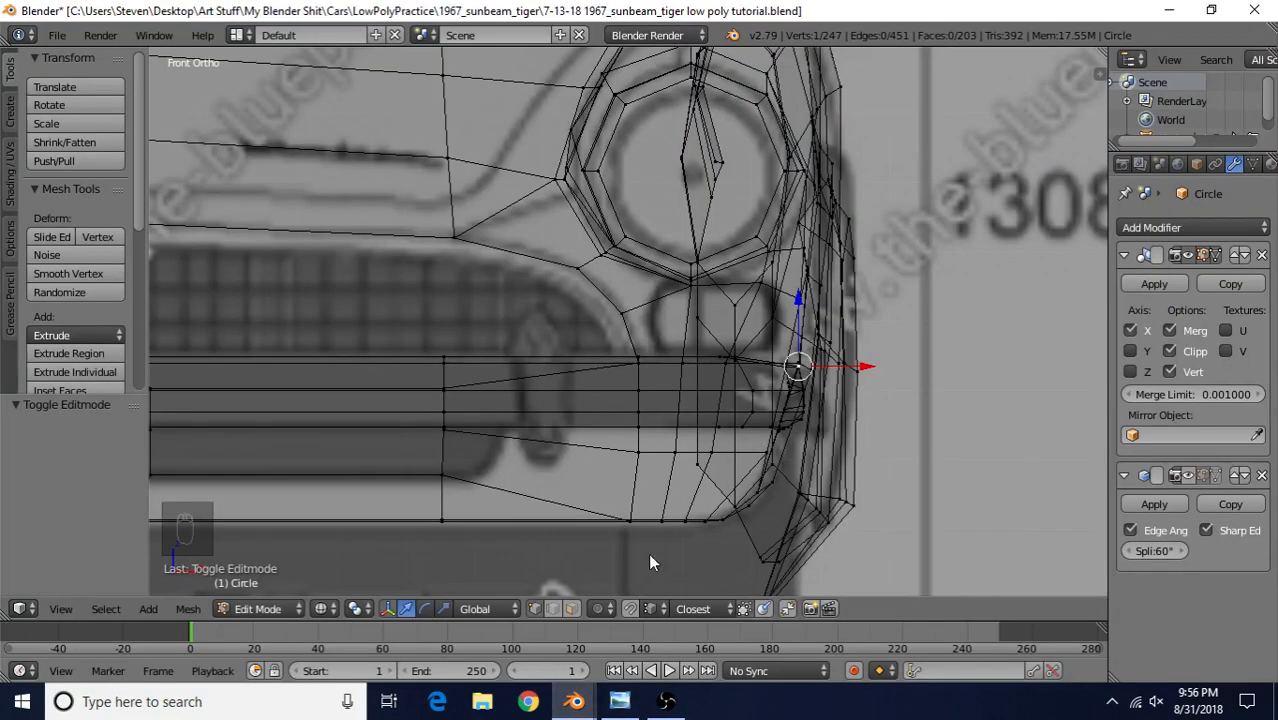
- Duplicate the headlight opening's inner edge loop in front view, moving the copy -0.216 in X and -0.321 in Z onto the bumper guard
key(z)
scroll(634, 320, down, 3)
middle_drag(635, 317, 598, 376)
alt+right_click(650, 225)
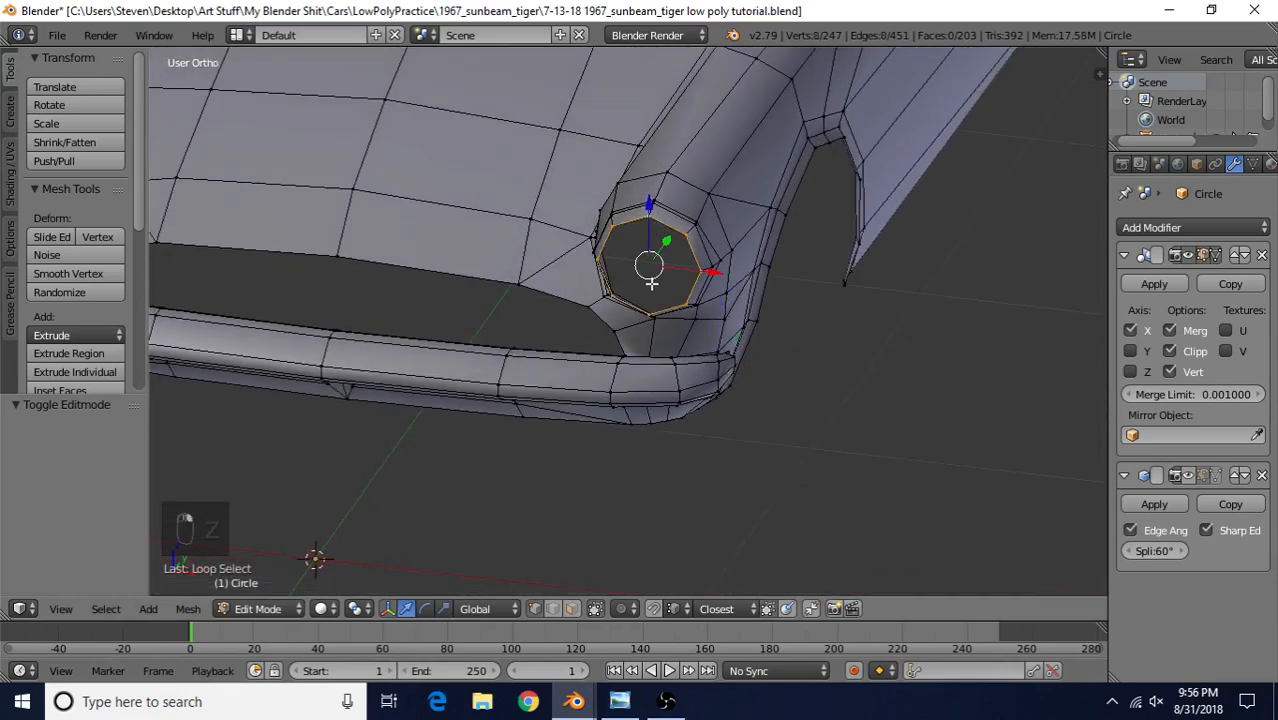
key(KP_1)
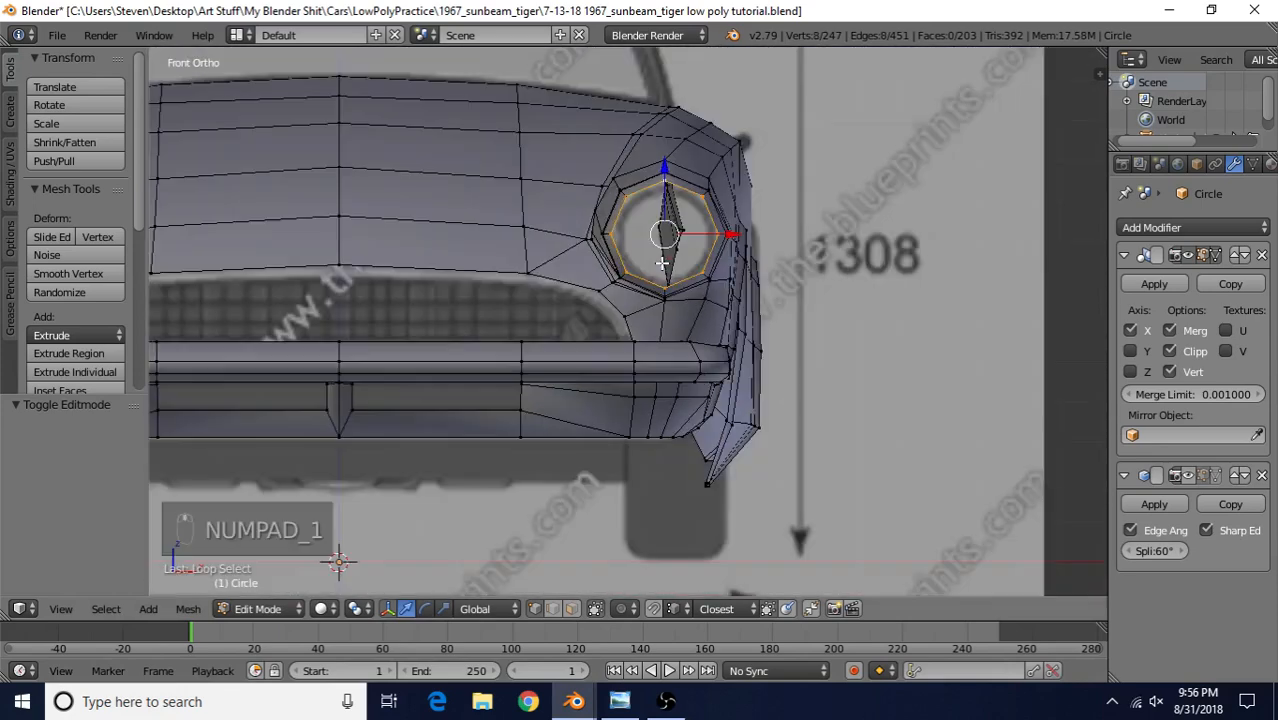
key(z)
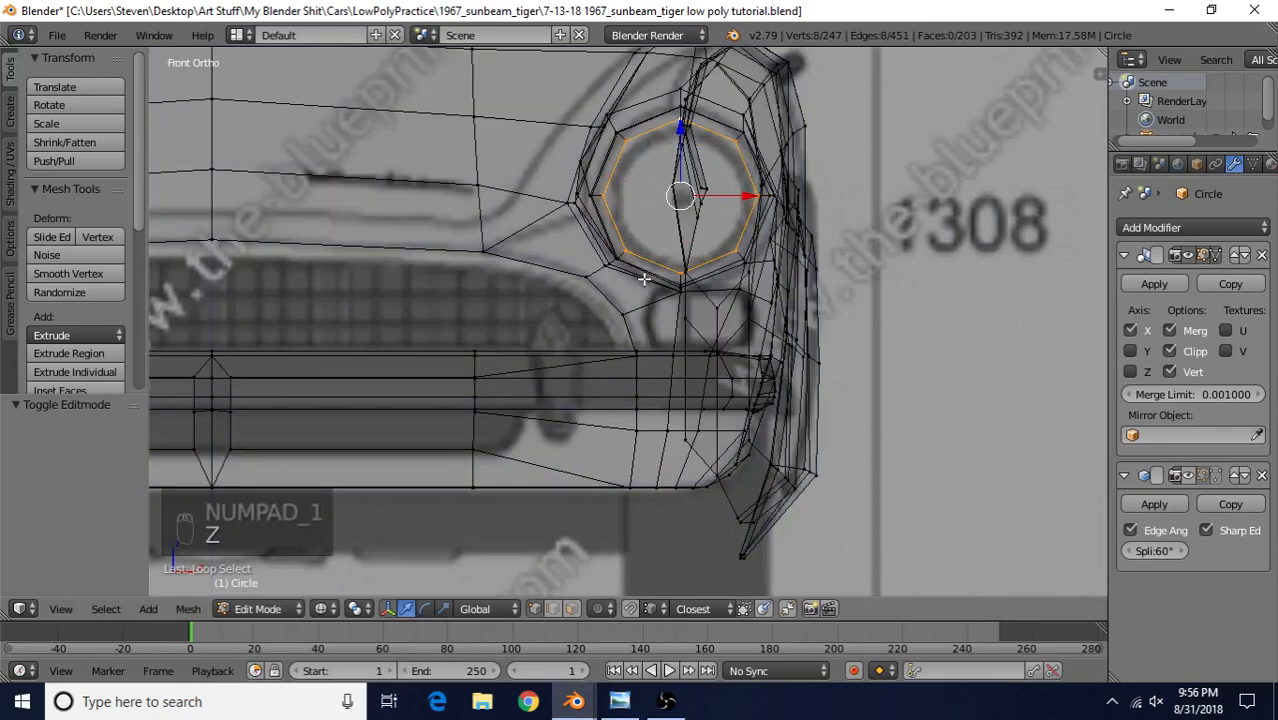
key(shift+d)
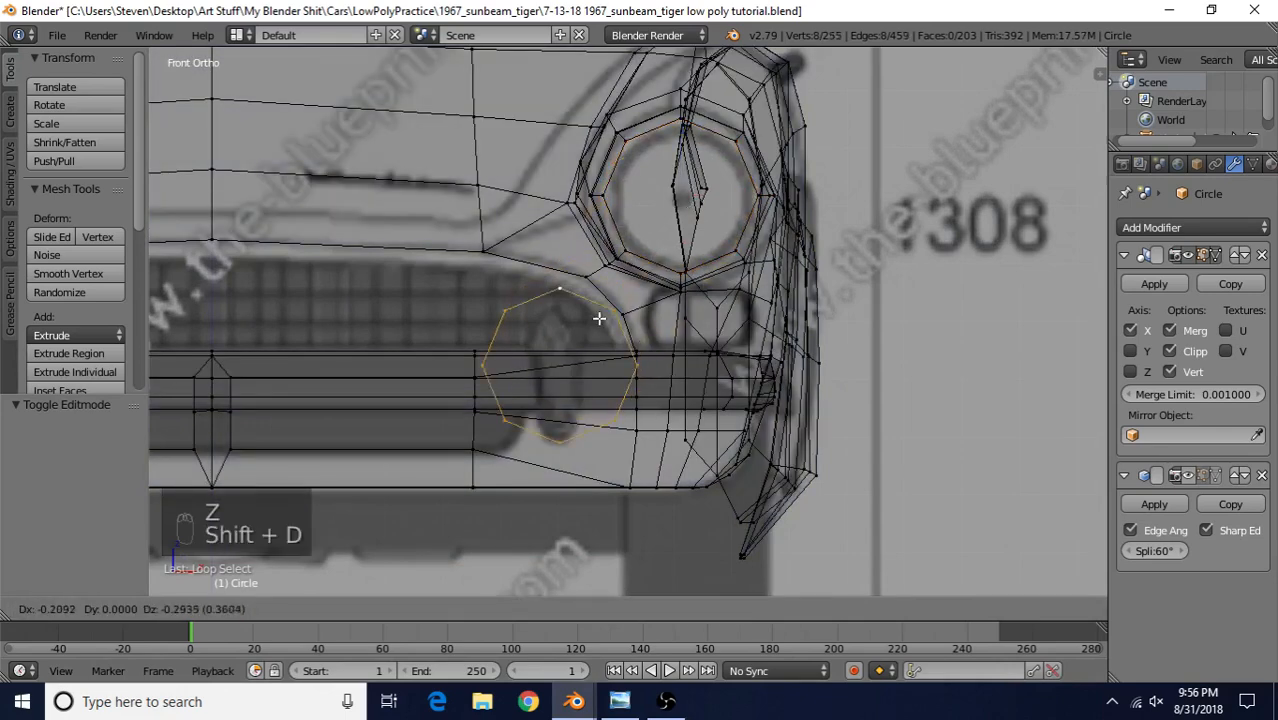
click(599, 327)
- Scale the duplicated loop down to the guard's height and move it -0.002 in X and 0.008 in Z
key(s)
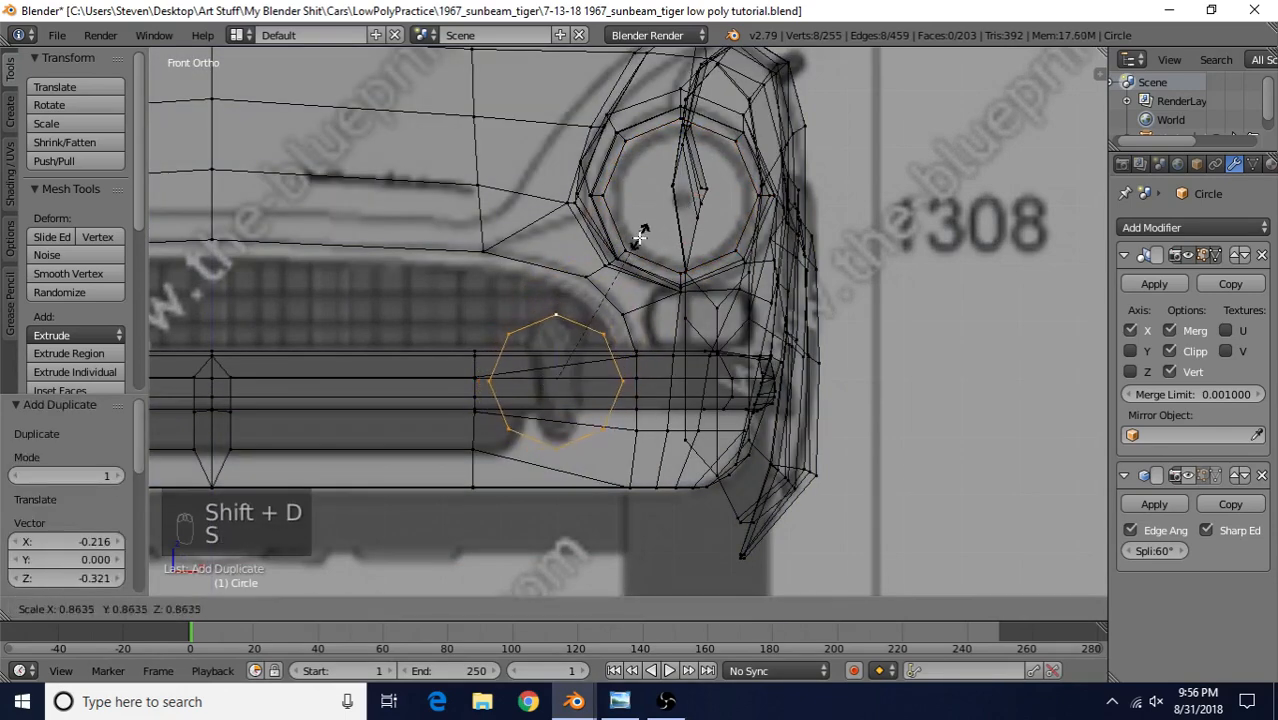
click(641, 228)
key(g)
click(636, 226)
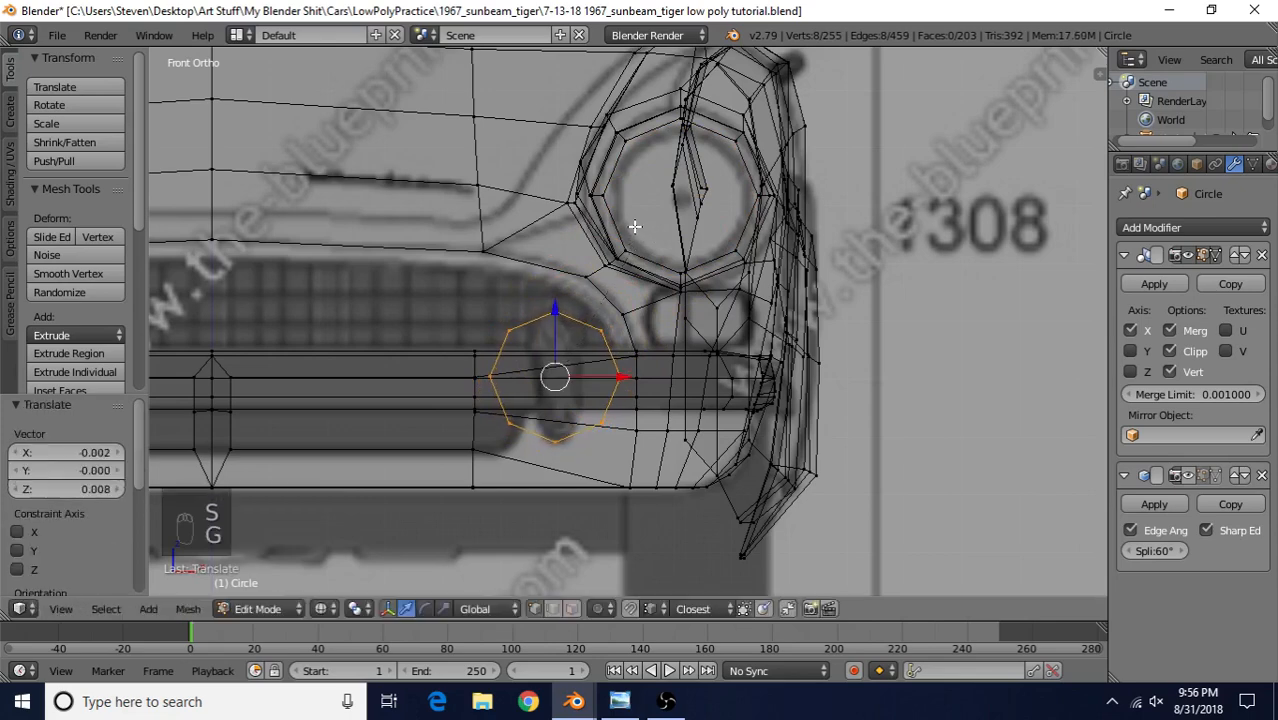
- Narrow the loop to about 0.40 along X to match the guard's width and shift it 0.003 in X
scroll(648, 260, up, 3)
key(s)
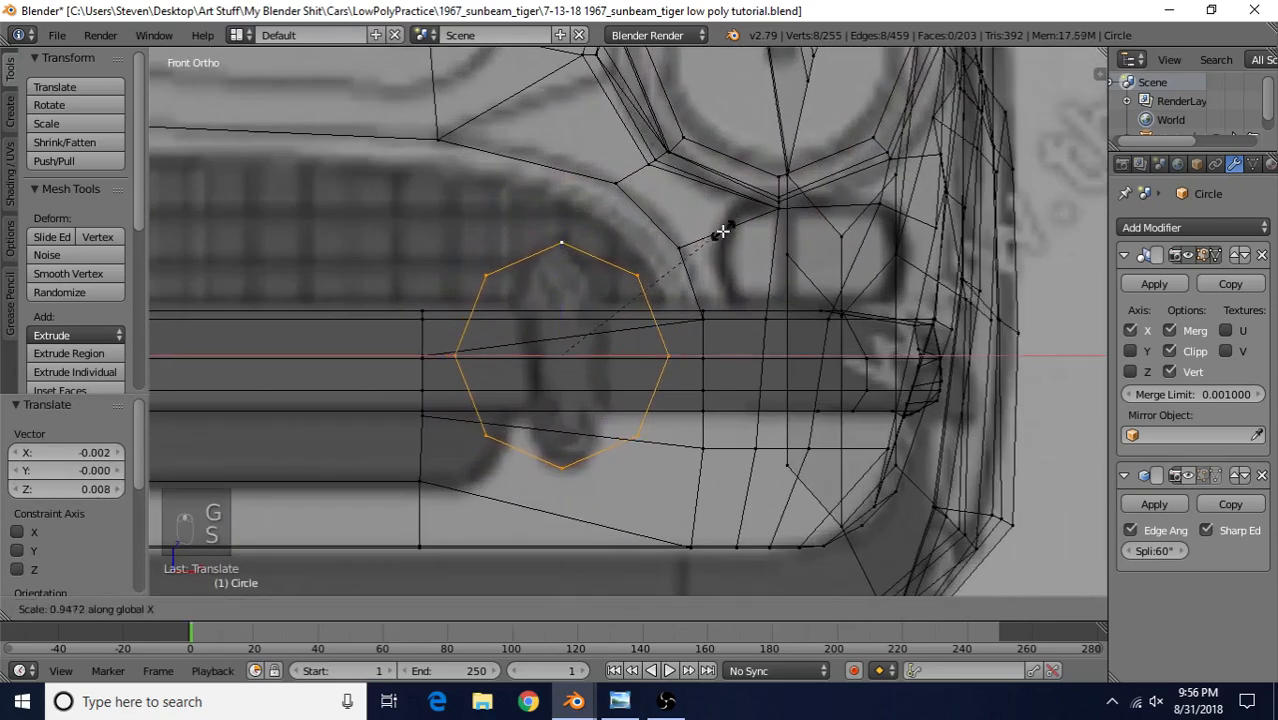
key(x)
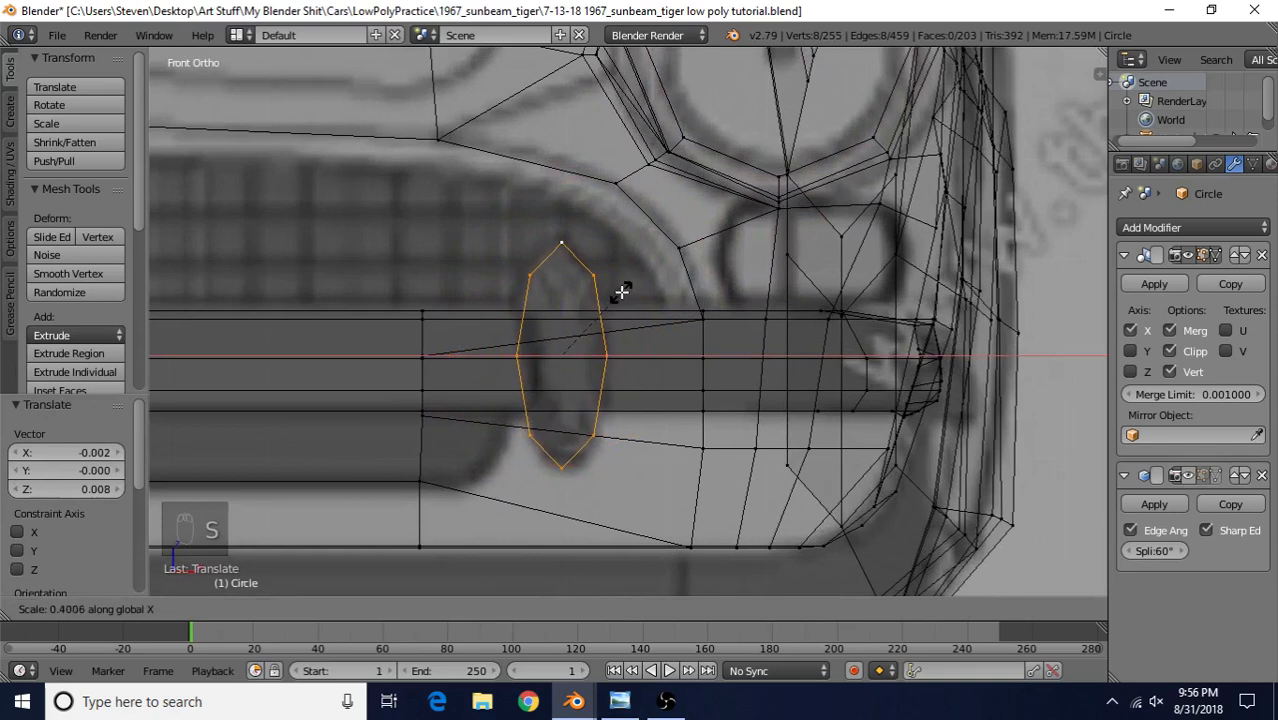
click(622, 292)
key(g)
click(627, 291)
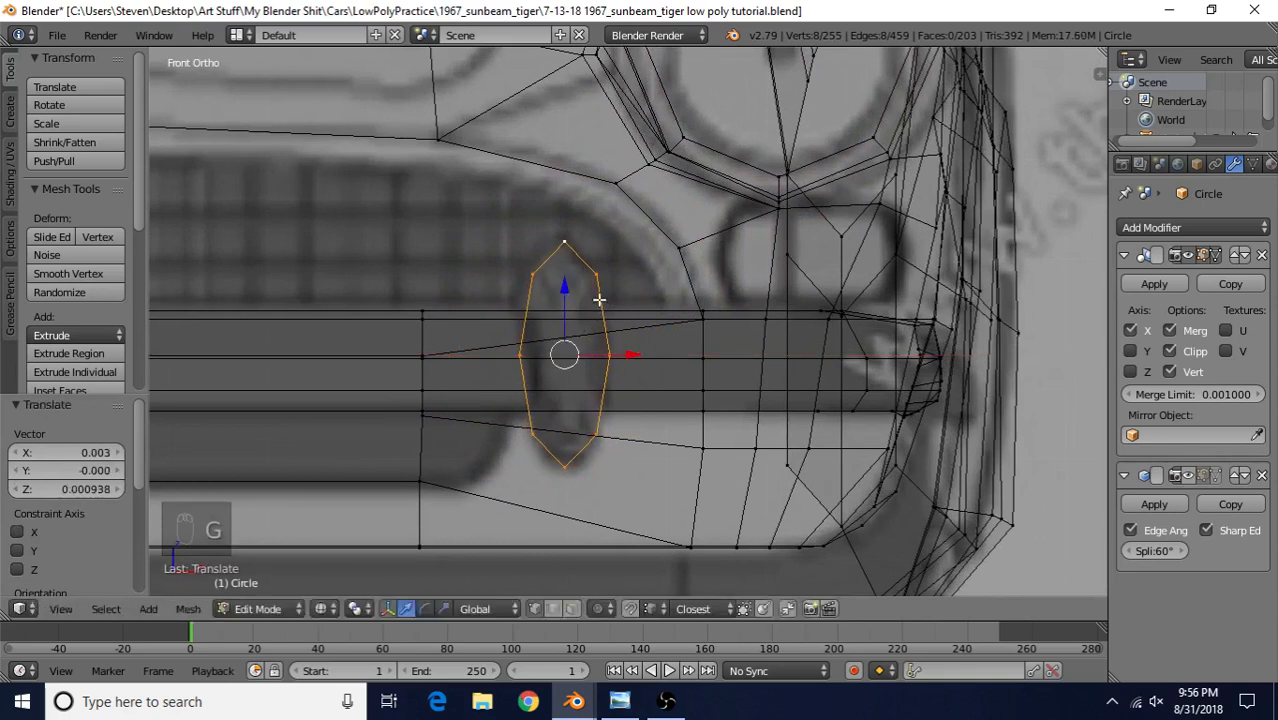
- Refine the loop's fit to the blueprint guard, scaling 1.025 along Z, 1.015 along X, and about 1.04 along Z after a small nudge
key(s)
click(655, 214)
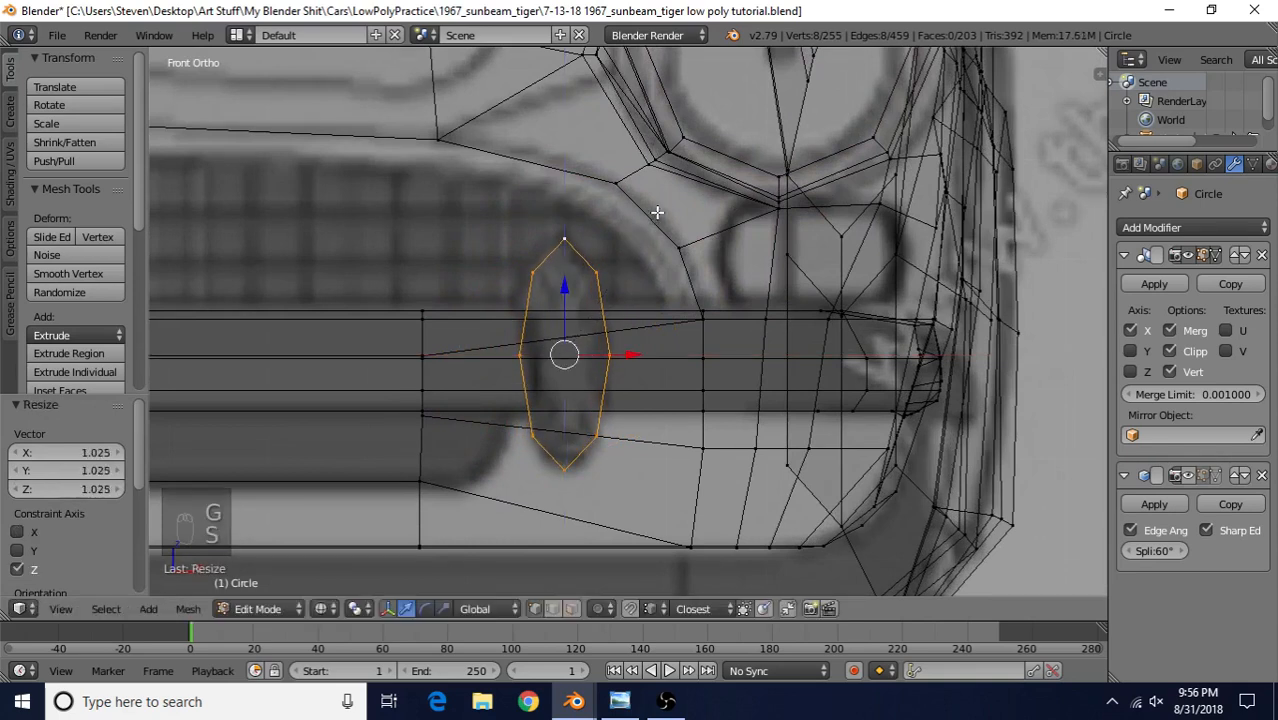
key(s)
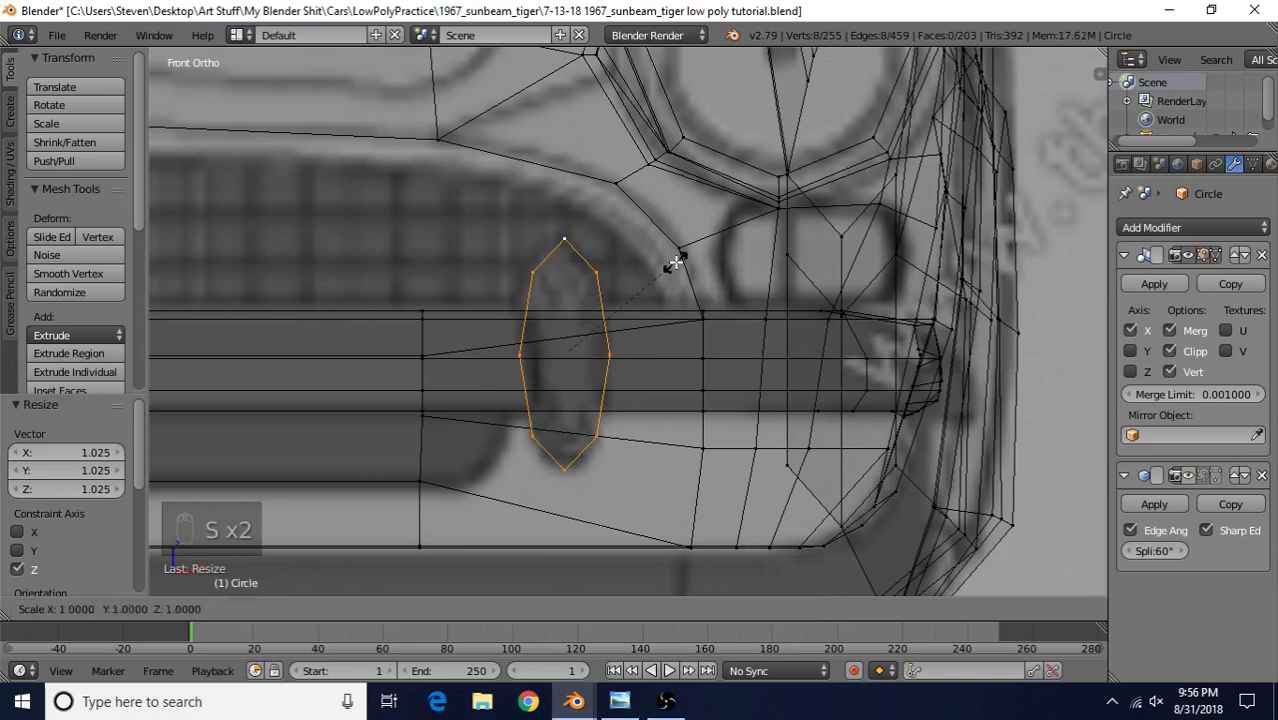
key(x)
click(676, 261)
key(g)
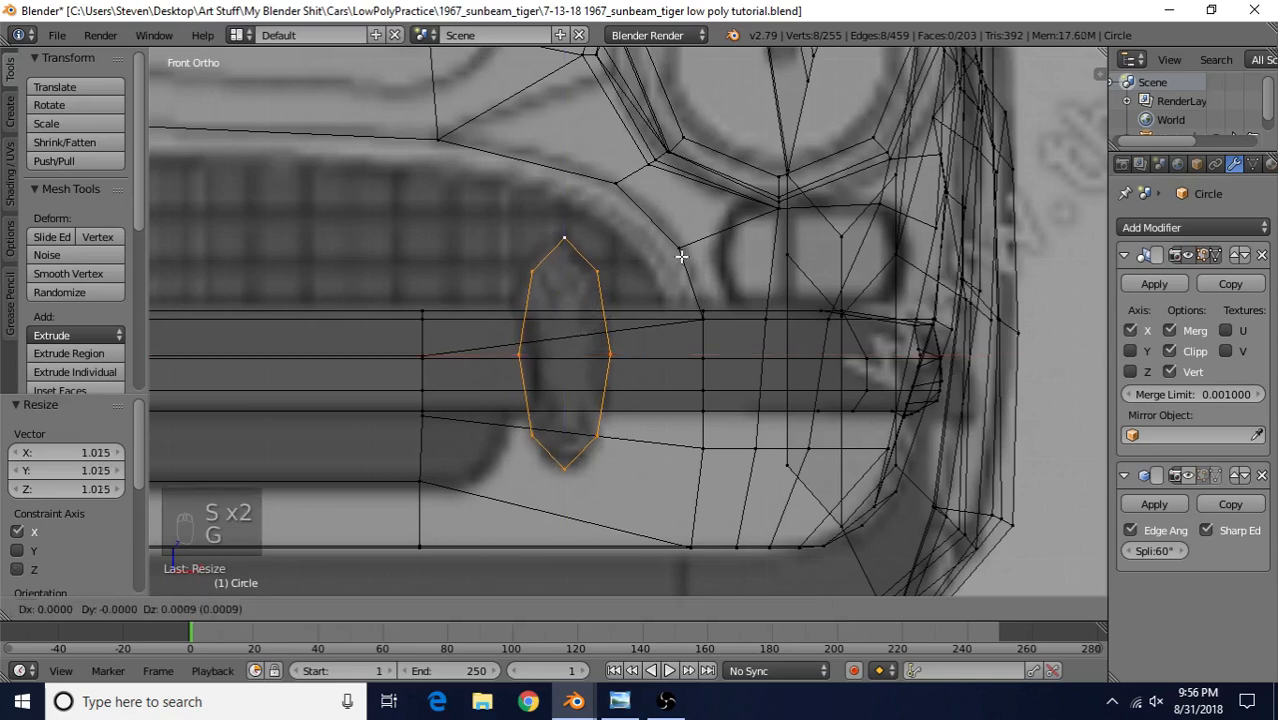
click(681, 257)
key(s)
key(z)
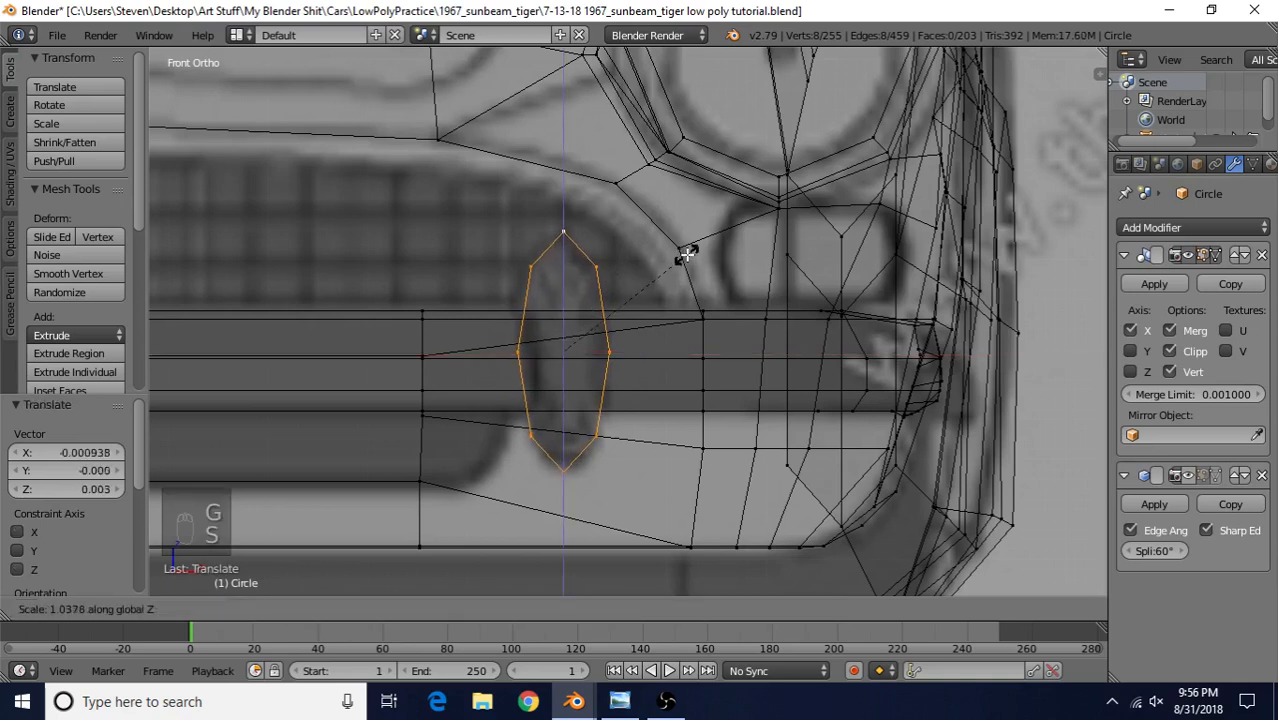
click(687, 252)
- Fill the bumper guard loop with a face and inset it by 0.0059
key(f)
shift+middle_drag(627, 370, 684, 348)
scroll(684, 348, up, 1)
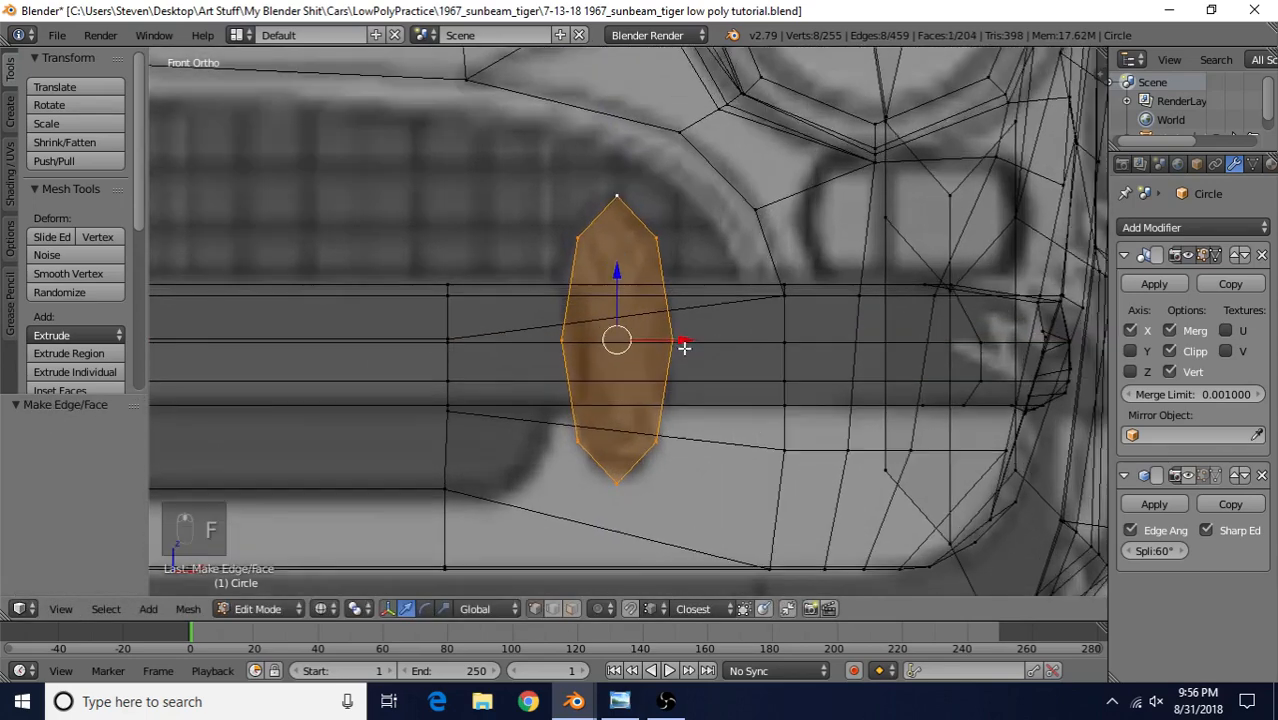
scroll(684, 347, up, 1)
key(i)
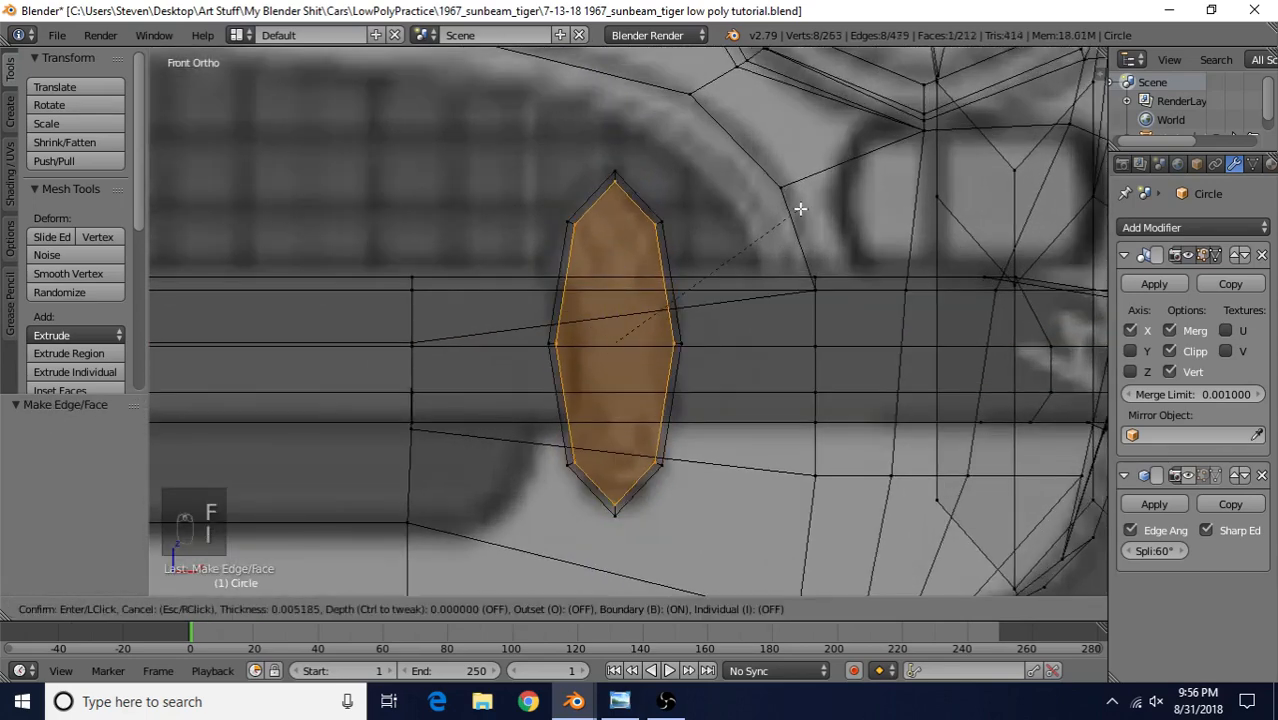
click(800, 209)
- Select the whole linked bumper guard and move it -0.134, then -0.031 along Y to match the side blueprint
scroll(574, 327, down, 4)
mouse_move(571, 371)
middle_down()
mouse_move(574, 327)
mouse_move(411, 377)
mouse_move(456, 345)
mouse_move(538, 349)
middle_up()
key(z)
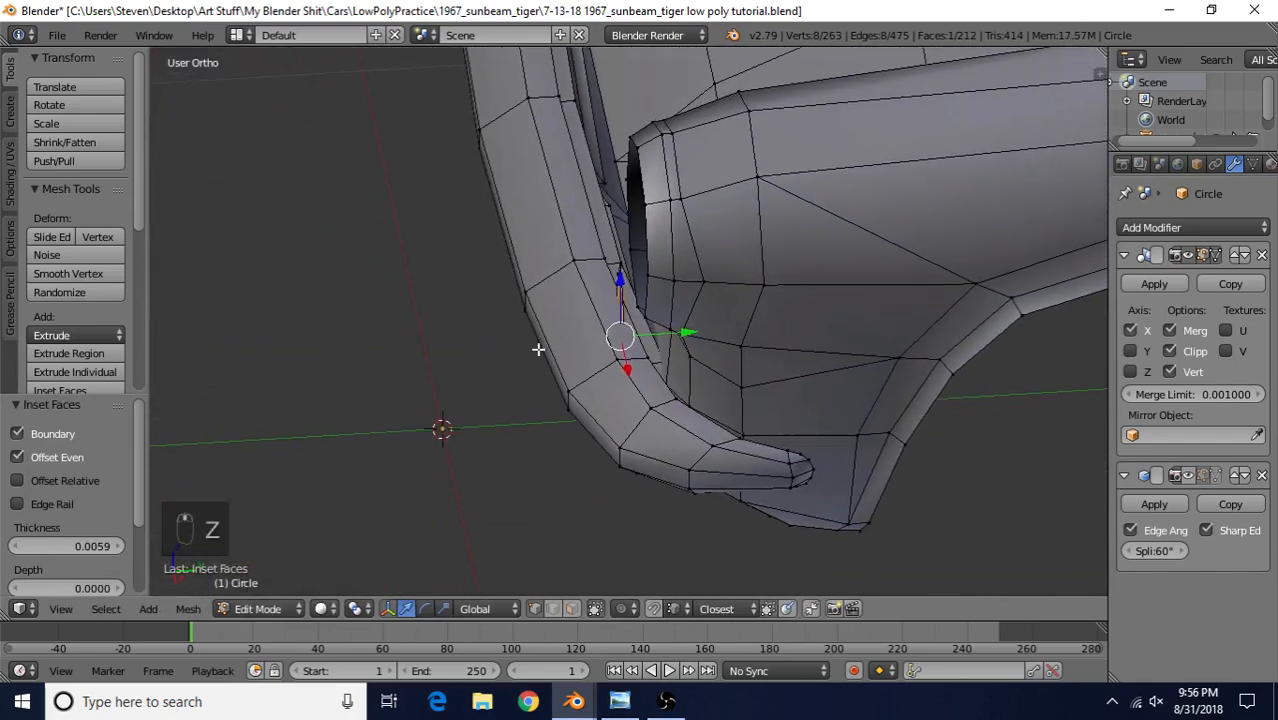
scroll(540, 345, up, 5)
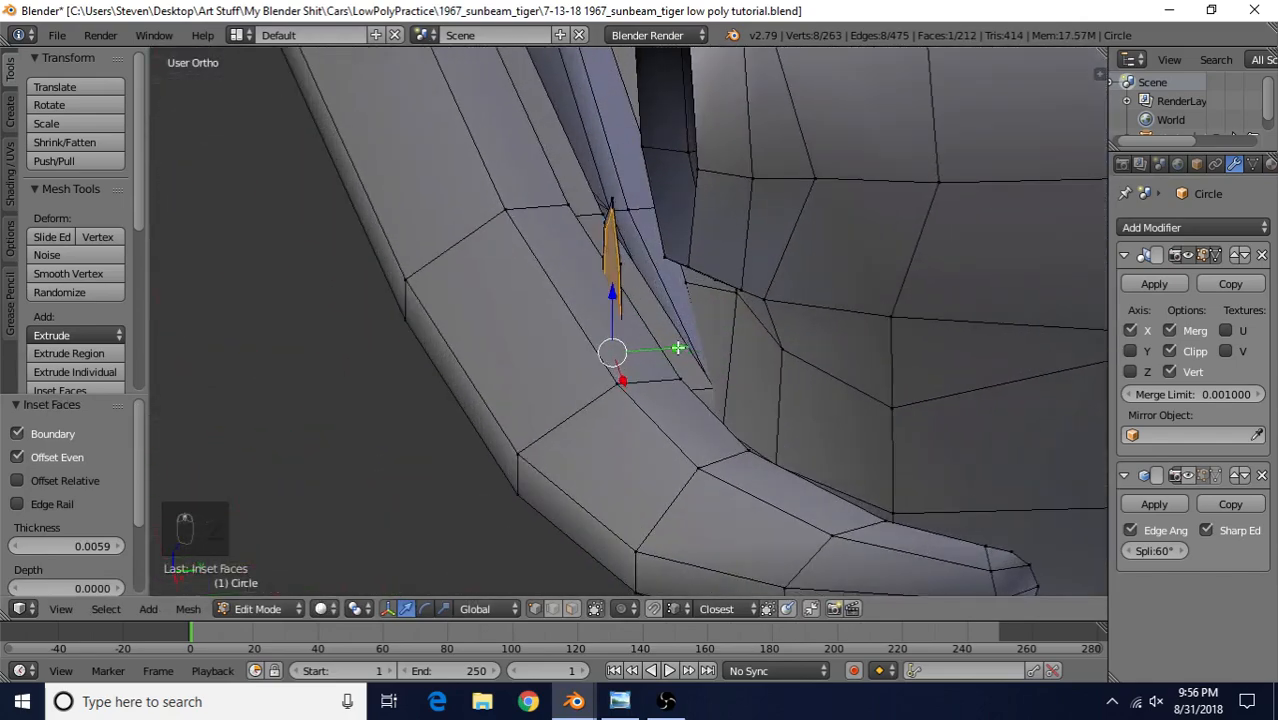
drag(678, 349, 456, 389)
key(ctrl+l)
key(KP_3)
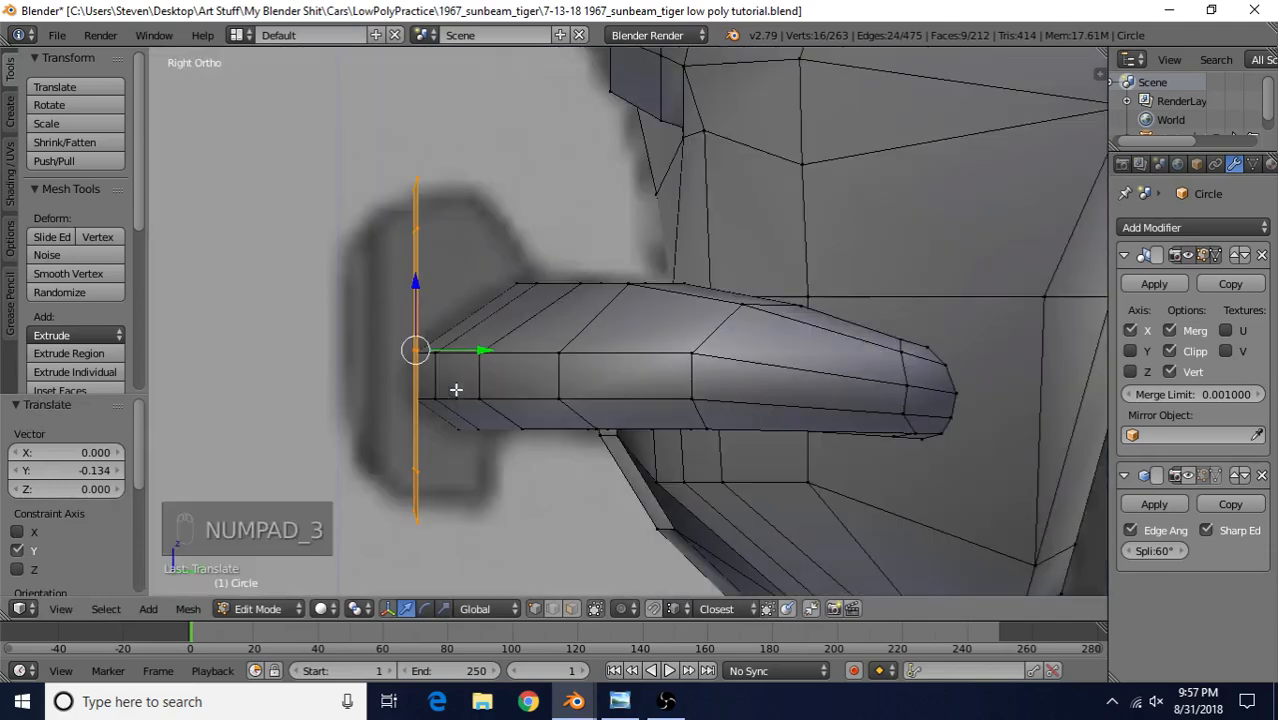
scroll(500, 381, up, 3)
drag(528, 354, 487, 362)
- Select the guard's inner face, check the guard's shape in the Sunbeam_Tiger(4) reference photo, and return to the Blender model
key(KP_1)
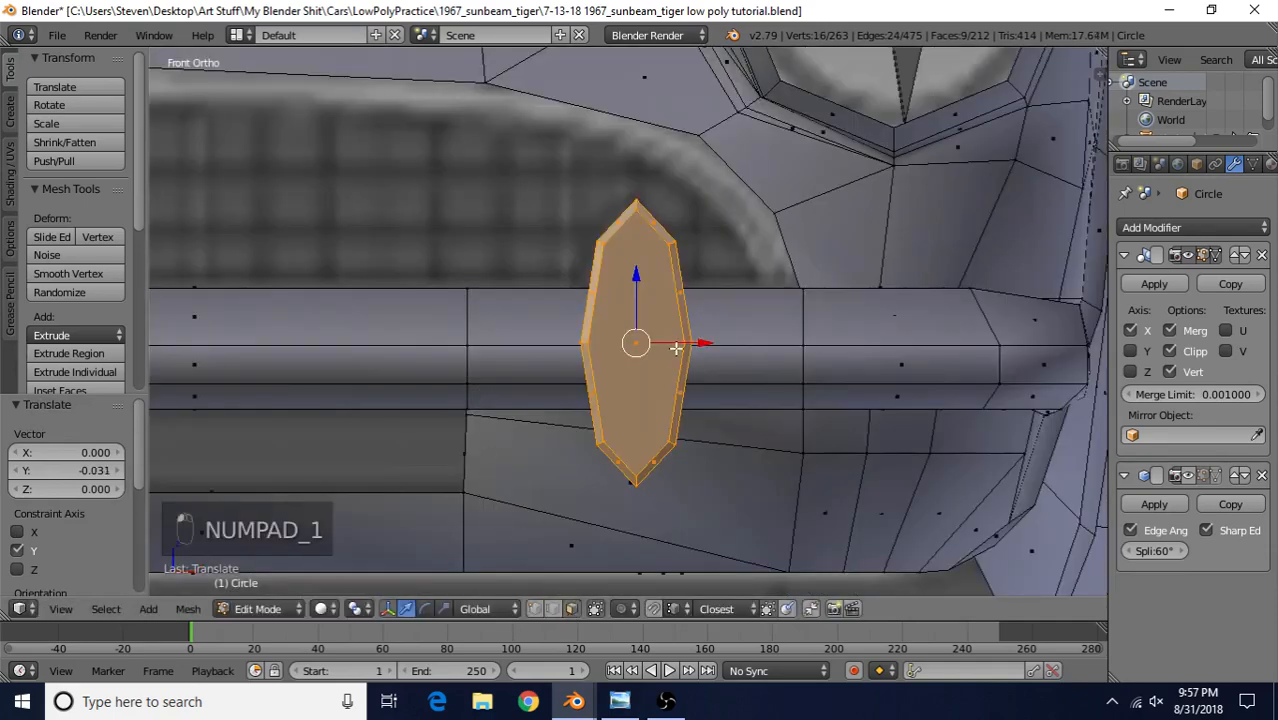
right_click(634, 343)
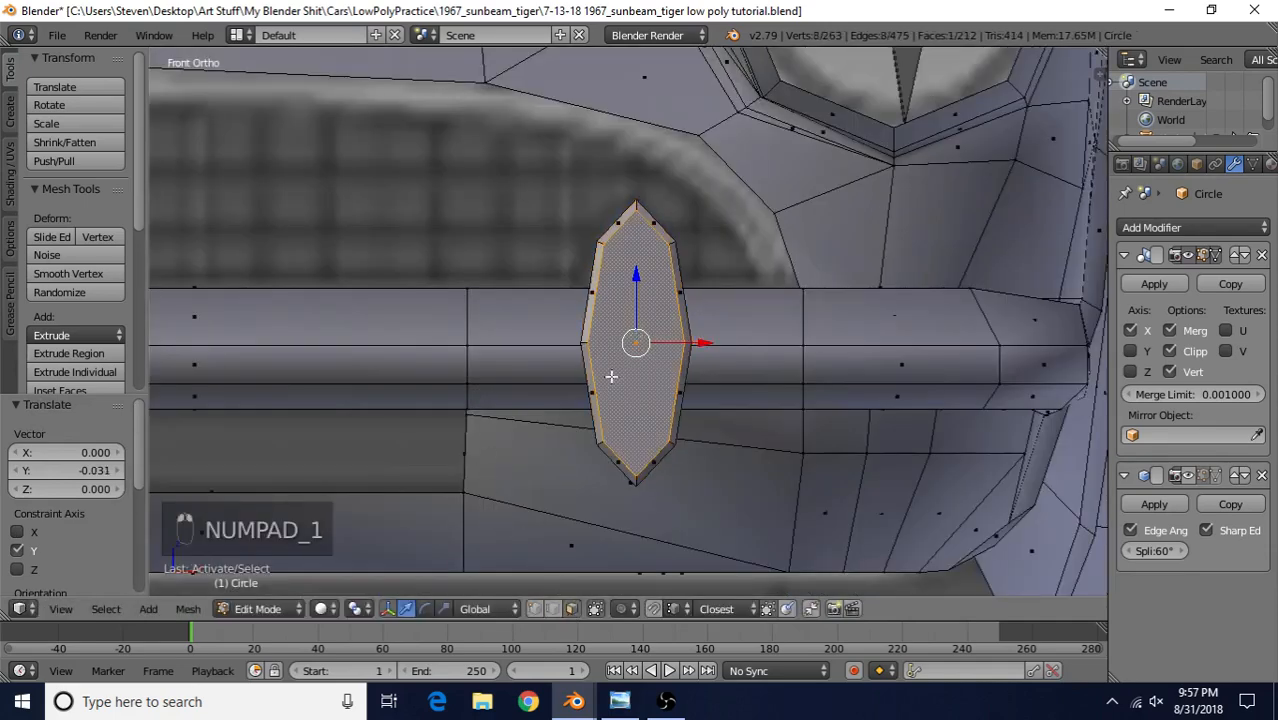
click(619, 702)
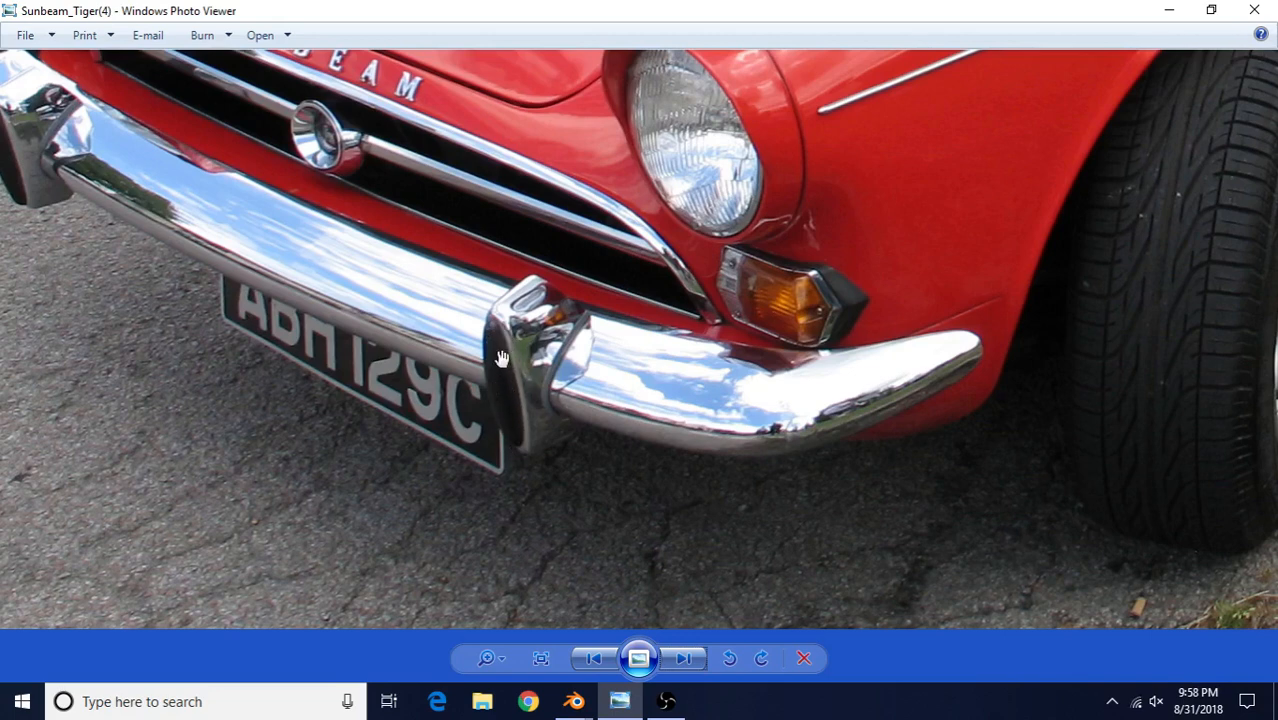
mouse_move(573, 700)
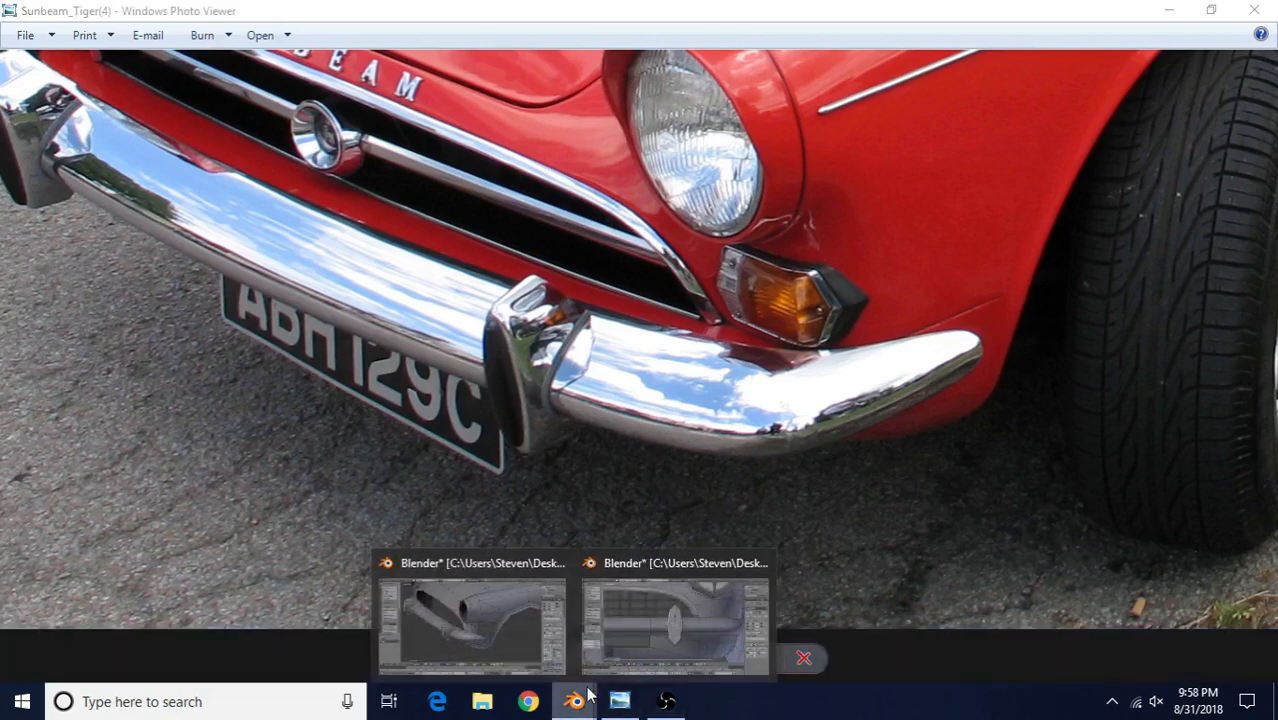
click(636, 640)
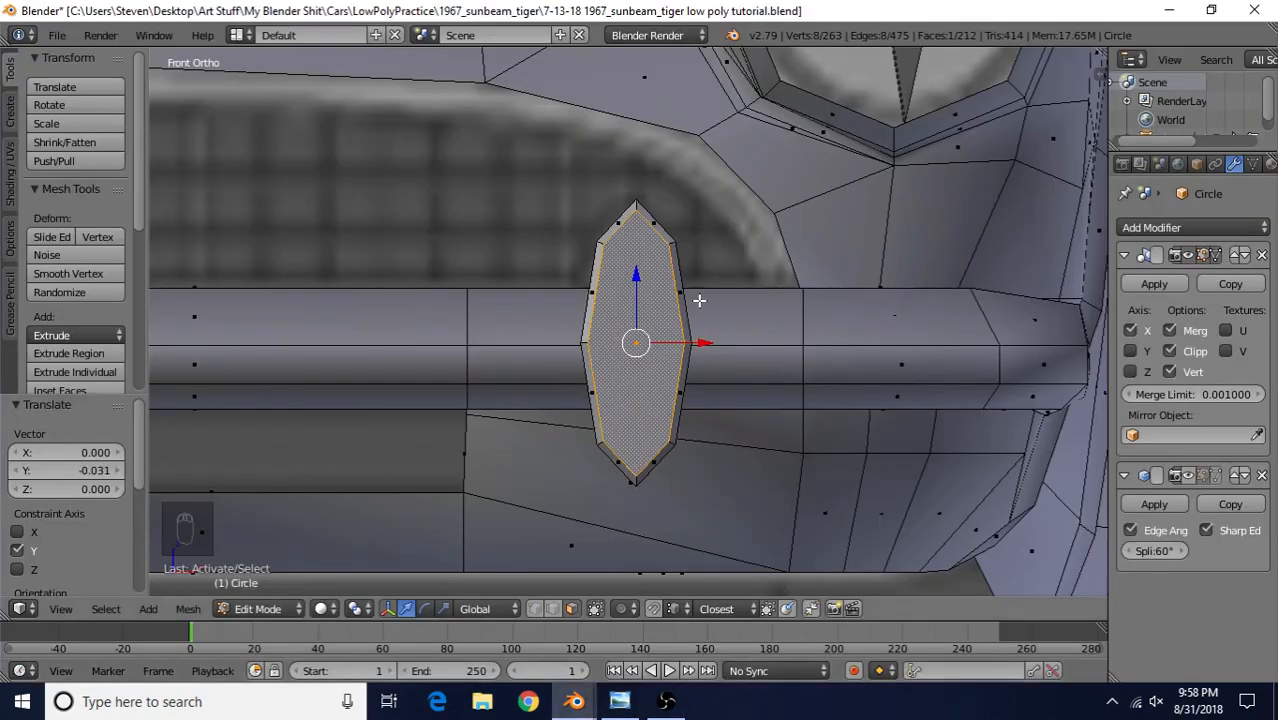
- Extrude the guard's inner face and move it -0.012 along Y
middle_drag(659, 342, 538, 380)
key(e)
right_click(574, 295)
middle_drag(574, 297, 530, 345)
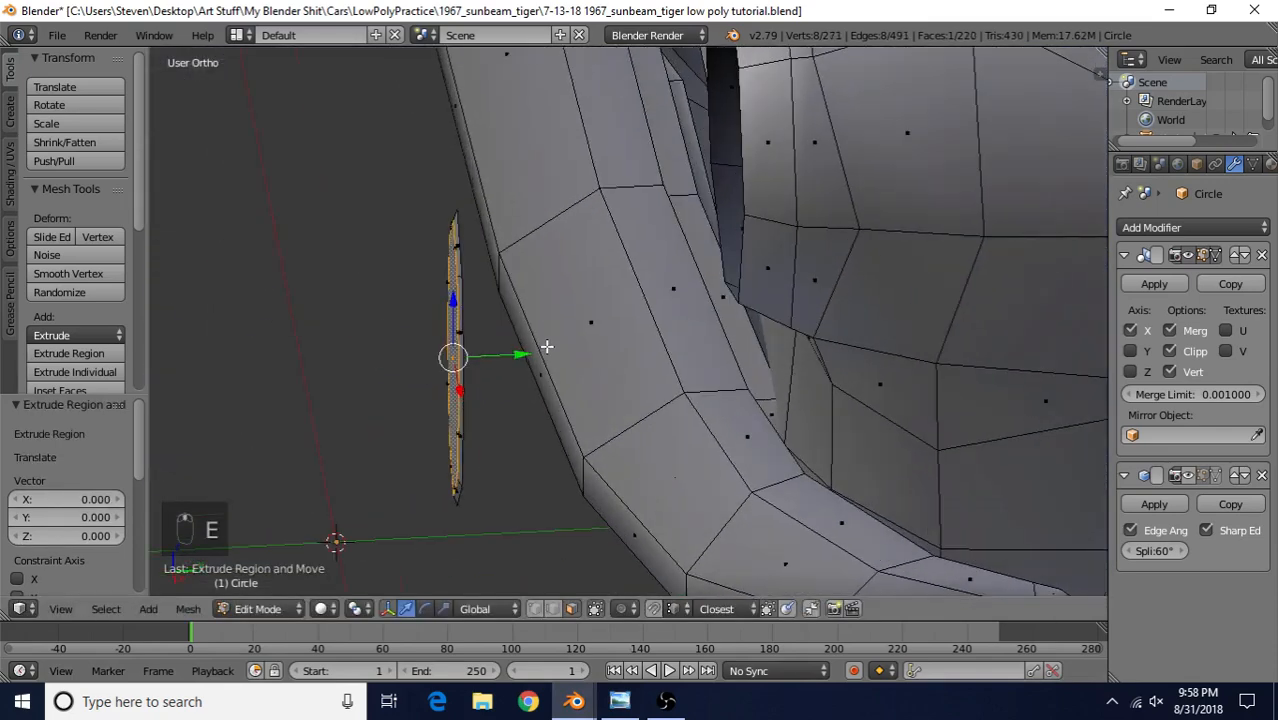
key(g)
key(y)
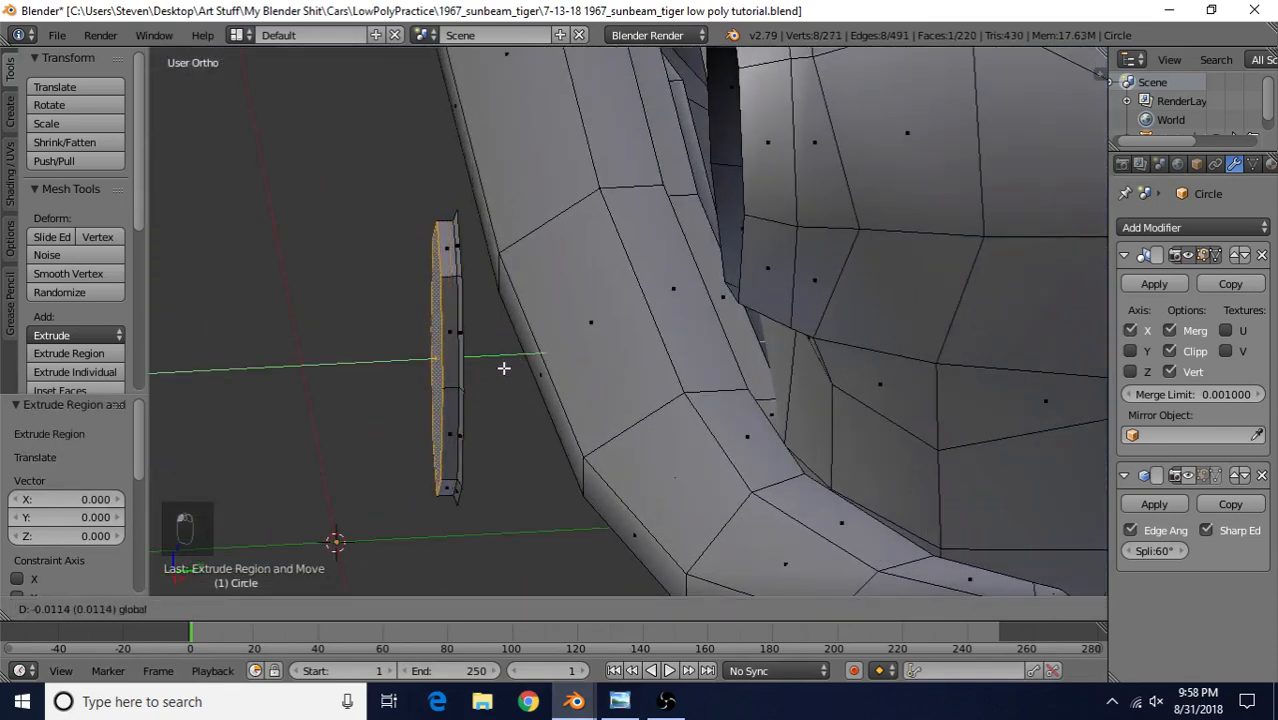
click(505, 367)
middle_drag(536, 360, 623, 335)
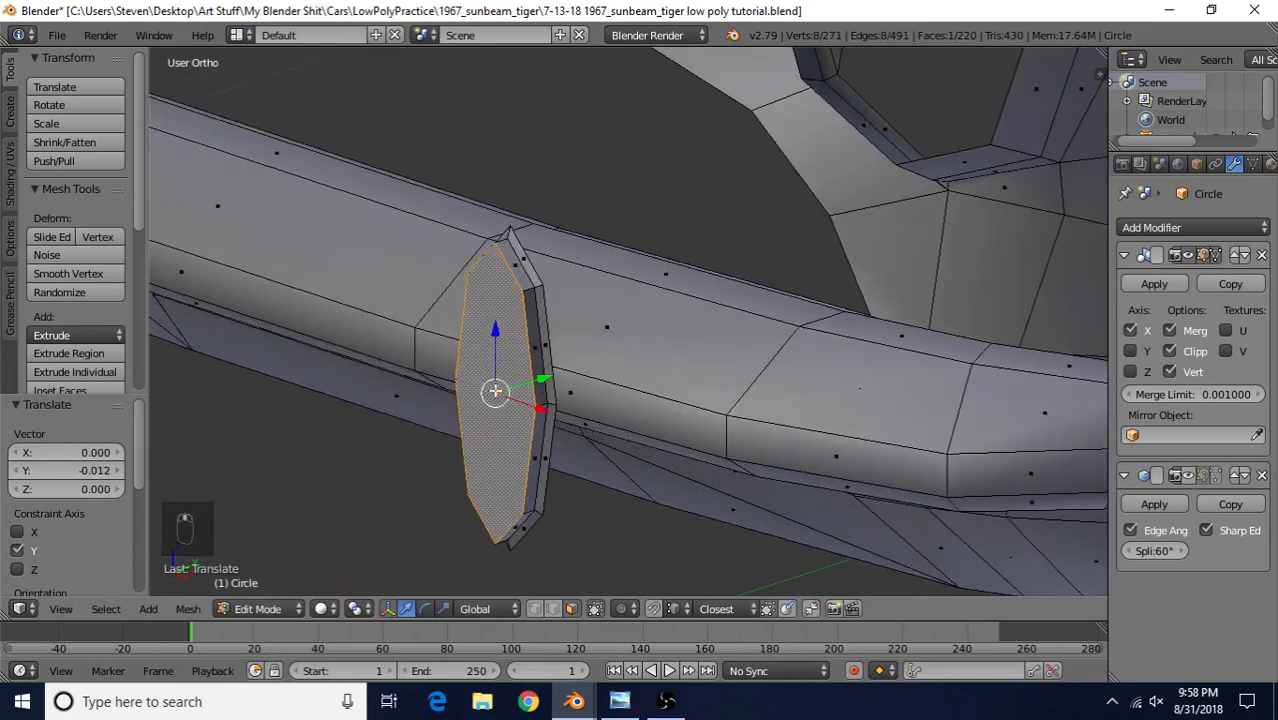
- Connect the guard front face's top and bottom vertices and its two side vertices with crossing edges
middle_drag(495, 391, 658, 399)
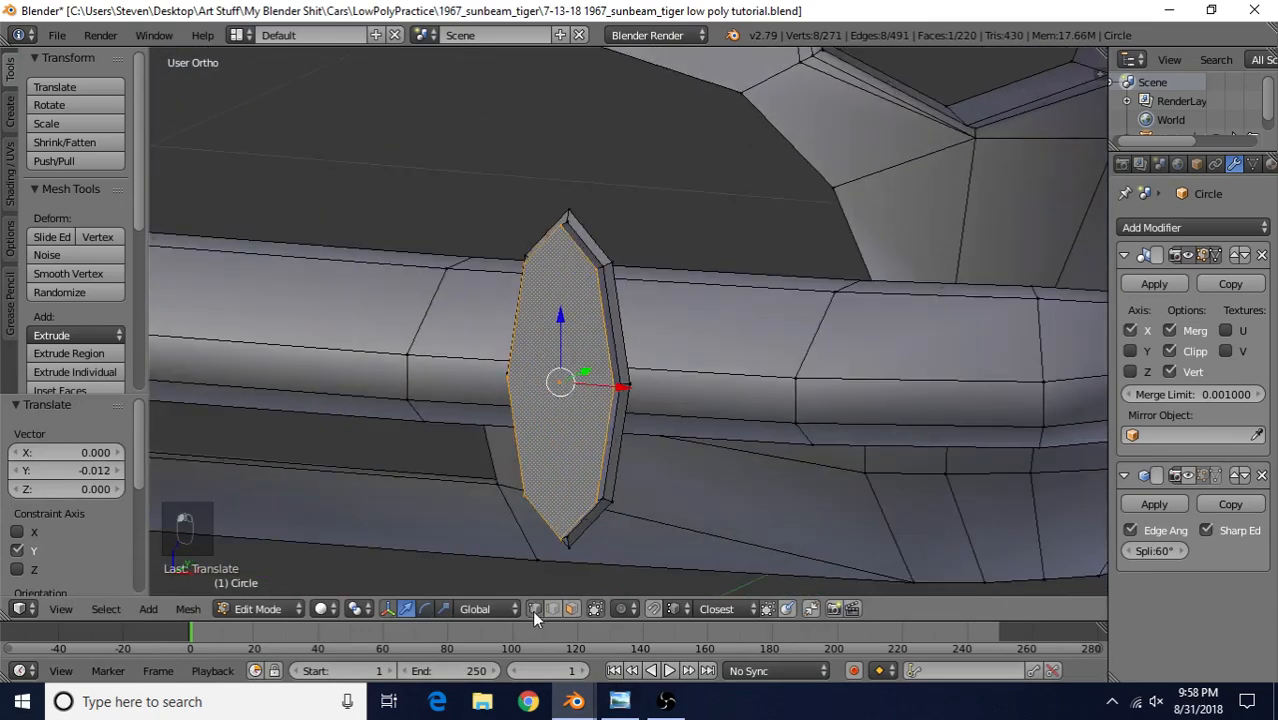
shift+middle_drag(628, 463, 646, 387)
middle_drag(581, 443, 561, 419)
right_click(553, 137)
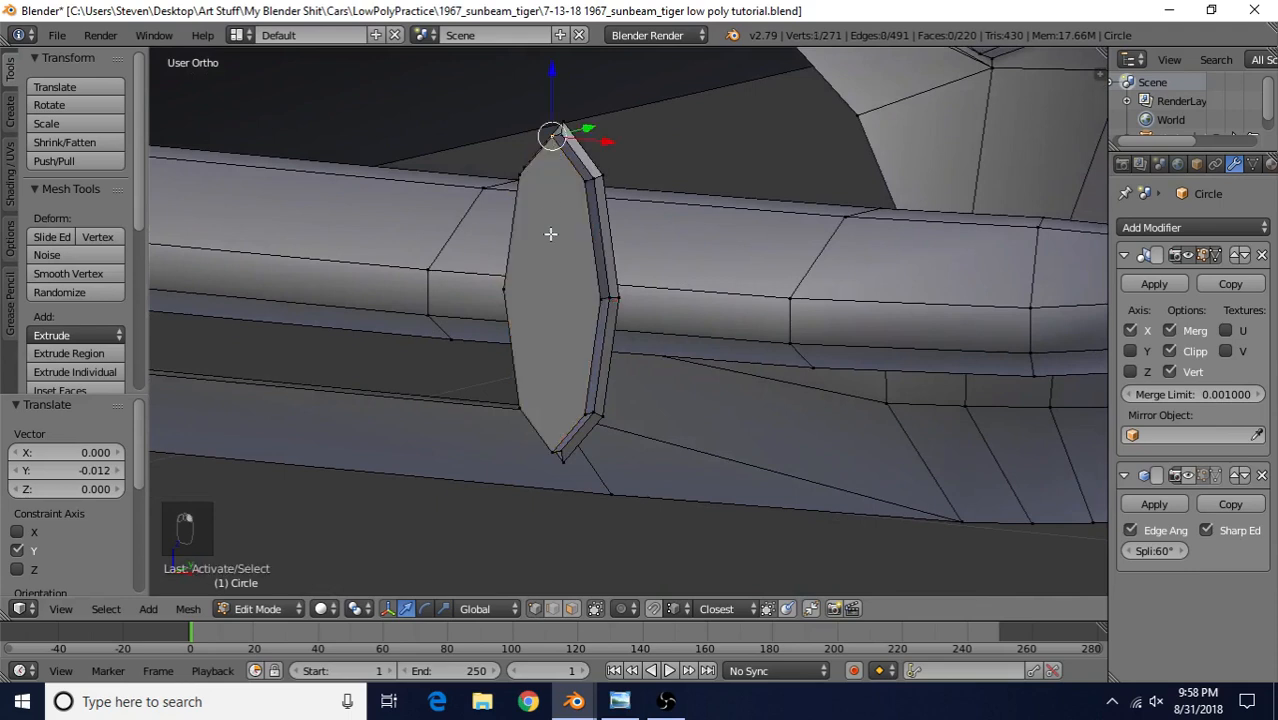
shift+right_click(549, 447)
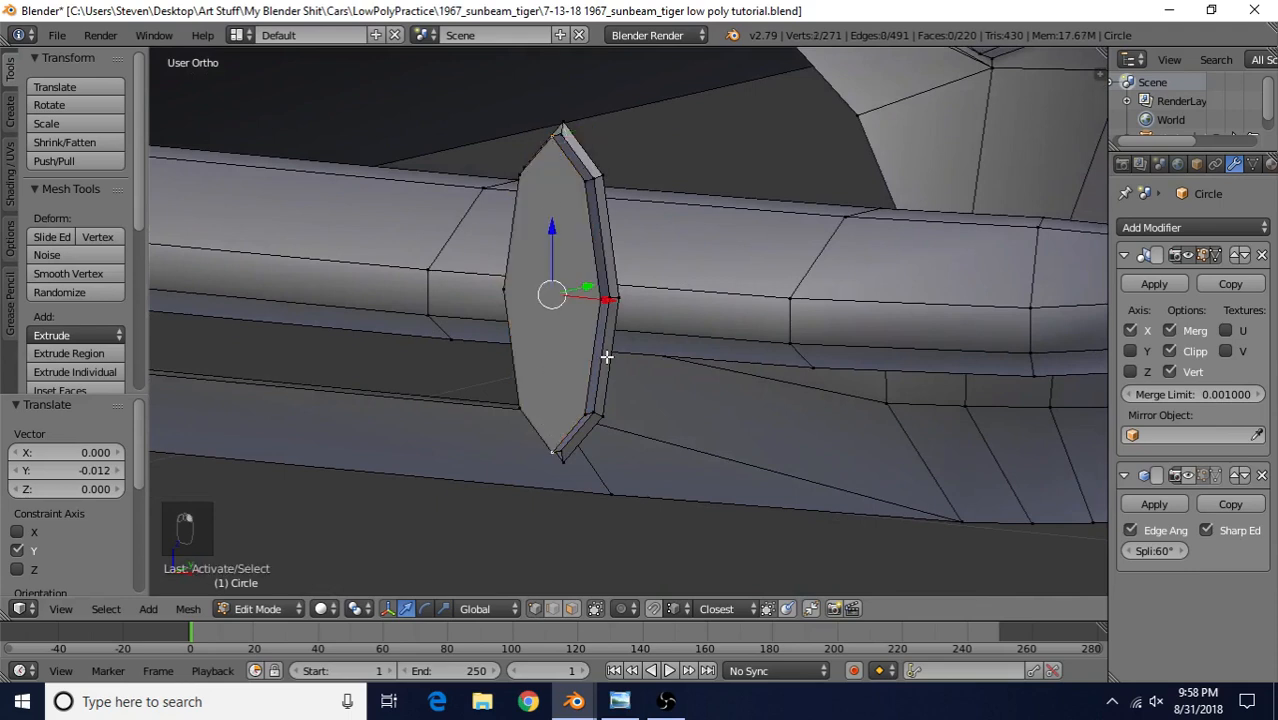
key(j)
click(507, 293)
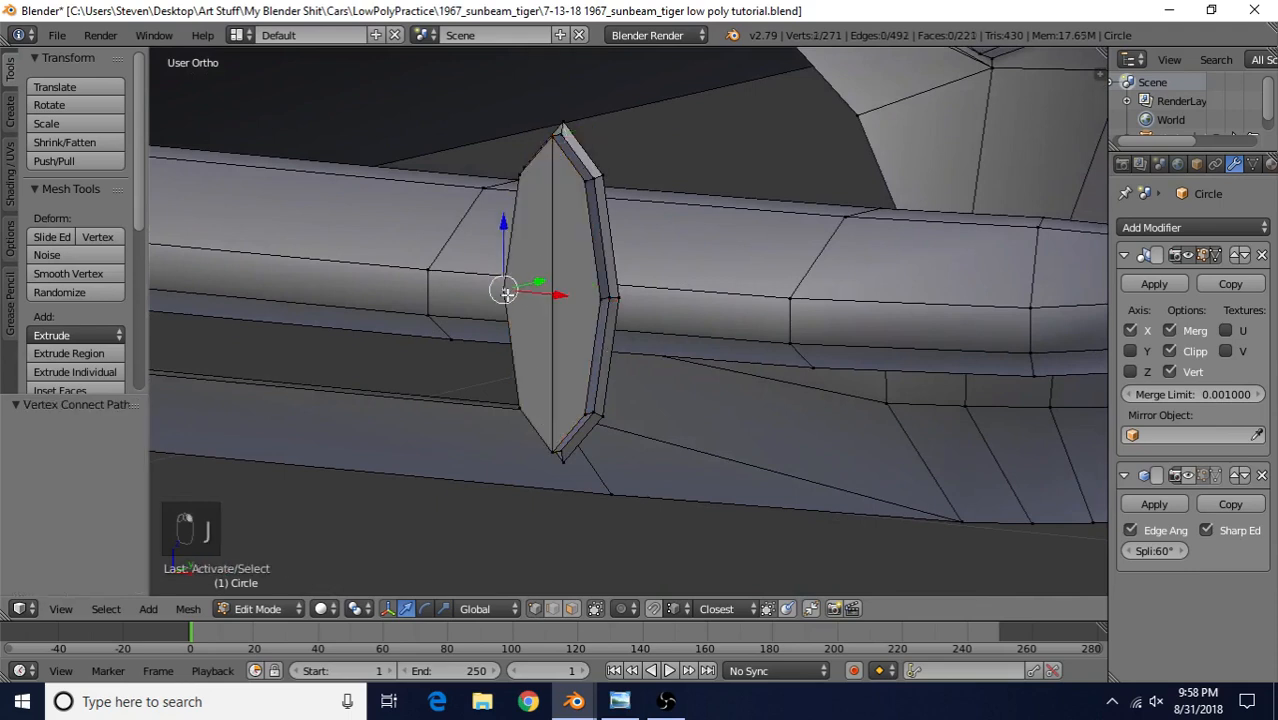
shift+right_click(584, 300)
key(j)
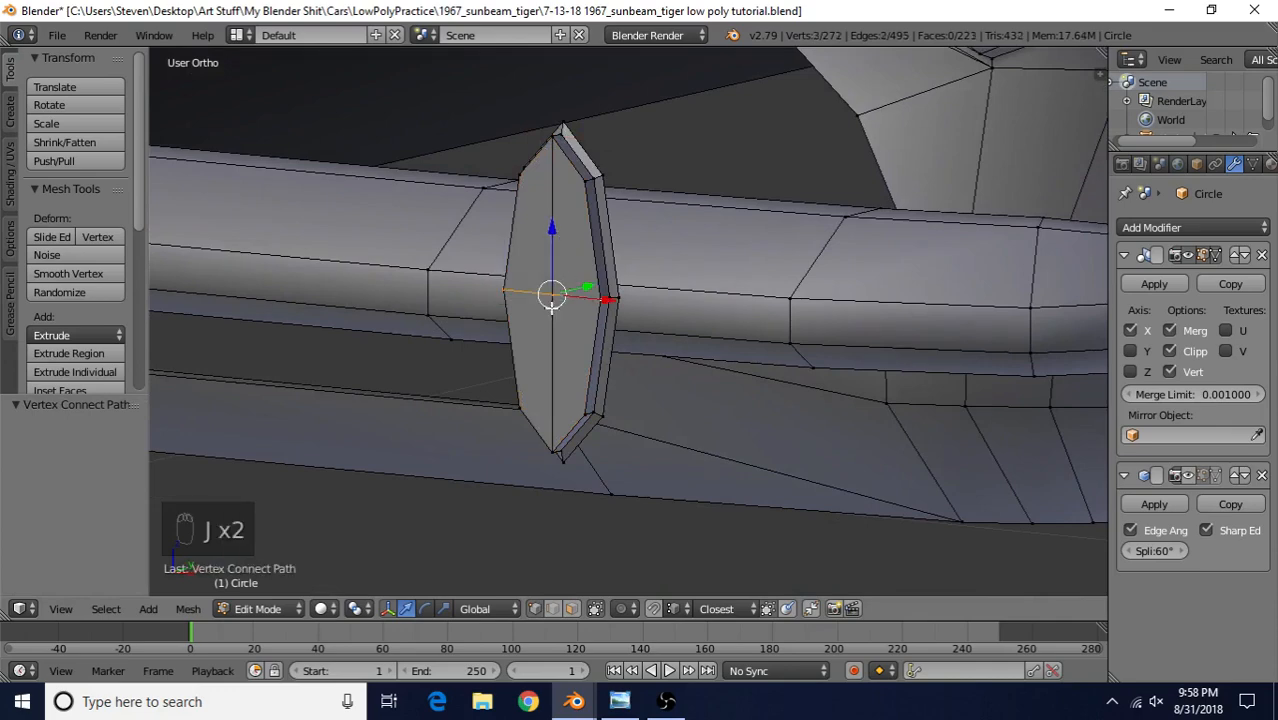
- Move the centre vertex of the guard's front face -0.014 along Y to make it bulge forward
right_click(573, 309)
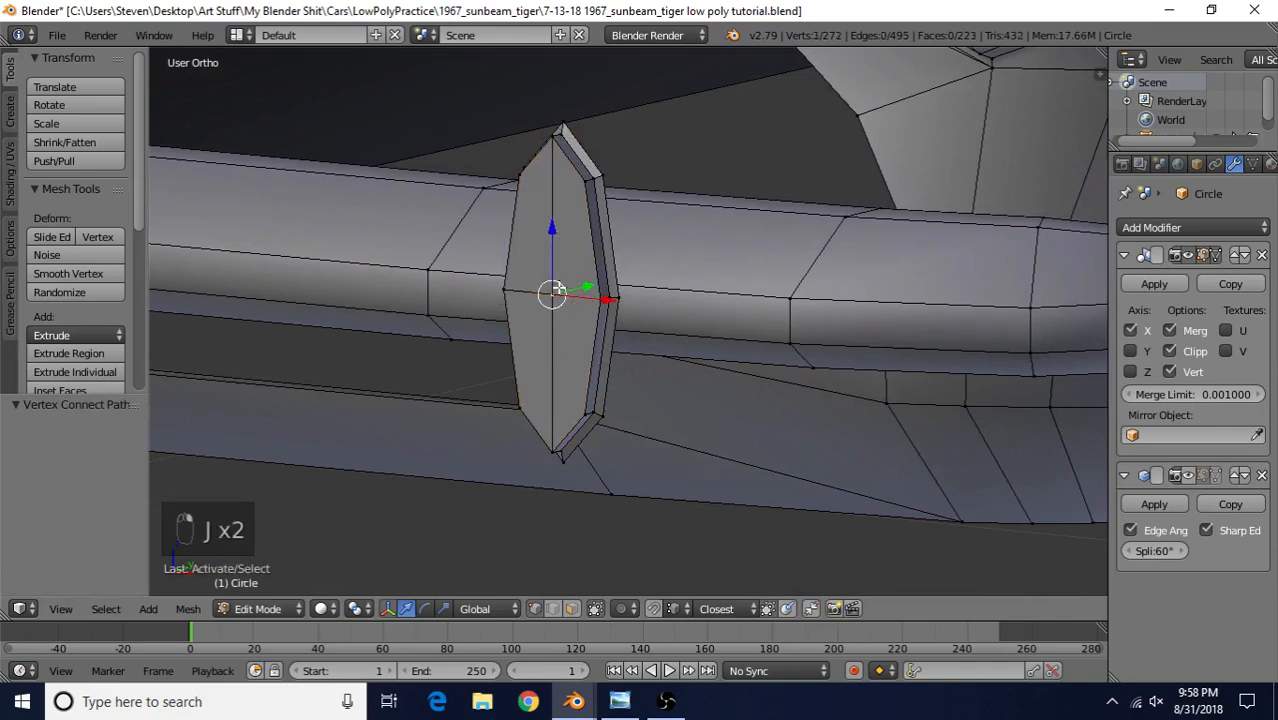
middle_drag(573, 309, 507, 303)
drag(513, 293, 493, 297)
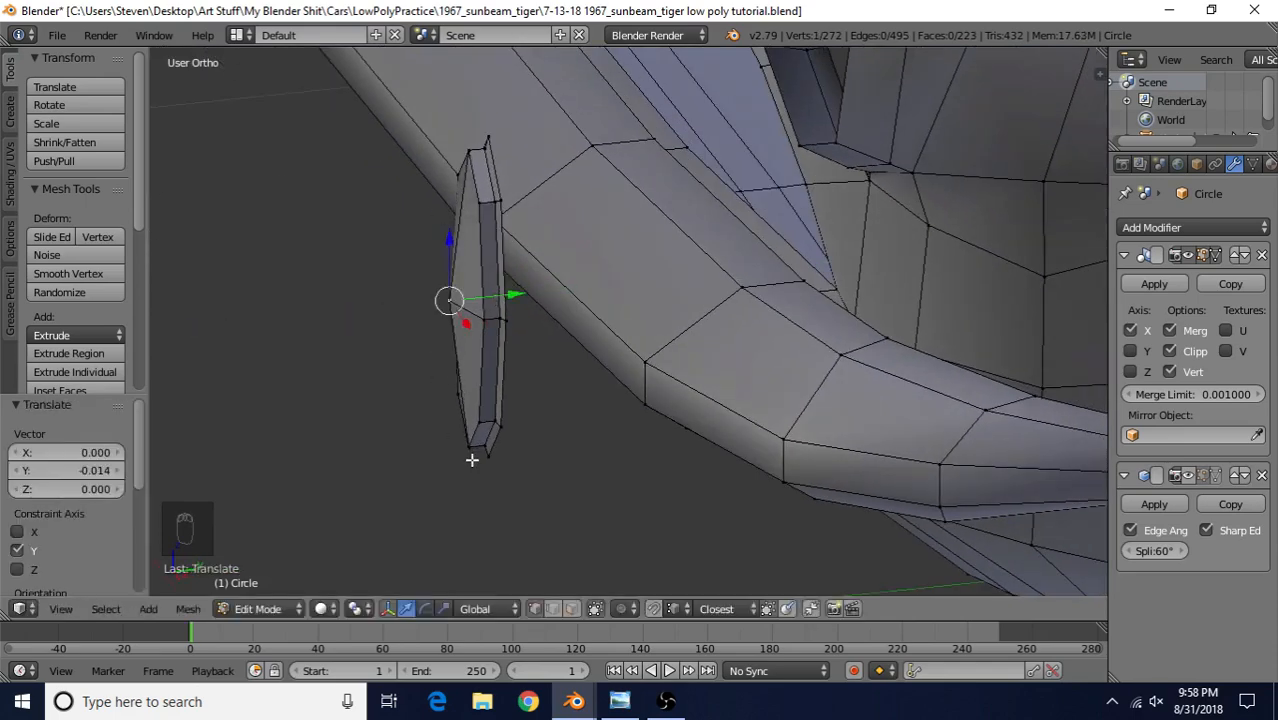
- Select the guard's outer rear edge loop, examine the guards in the reference photos, including the 1965 front view, and return to Blender
middle_drag(515, 325, 531, 300)
alt+right_click(527, 196)
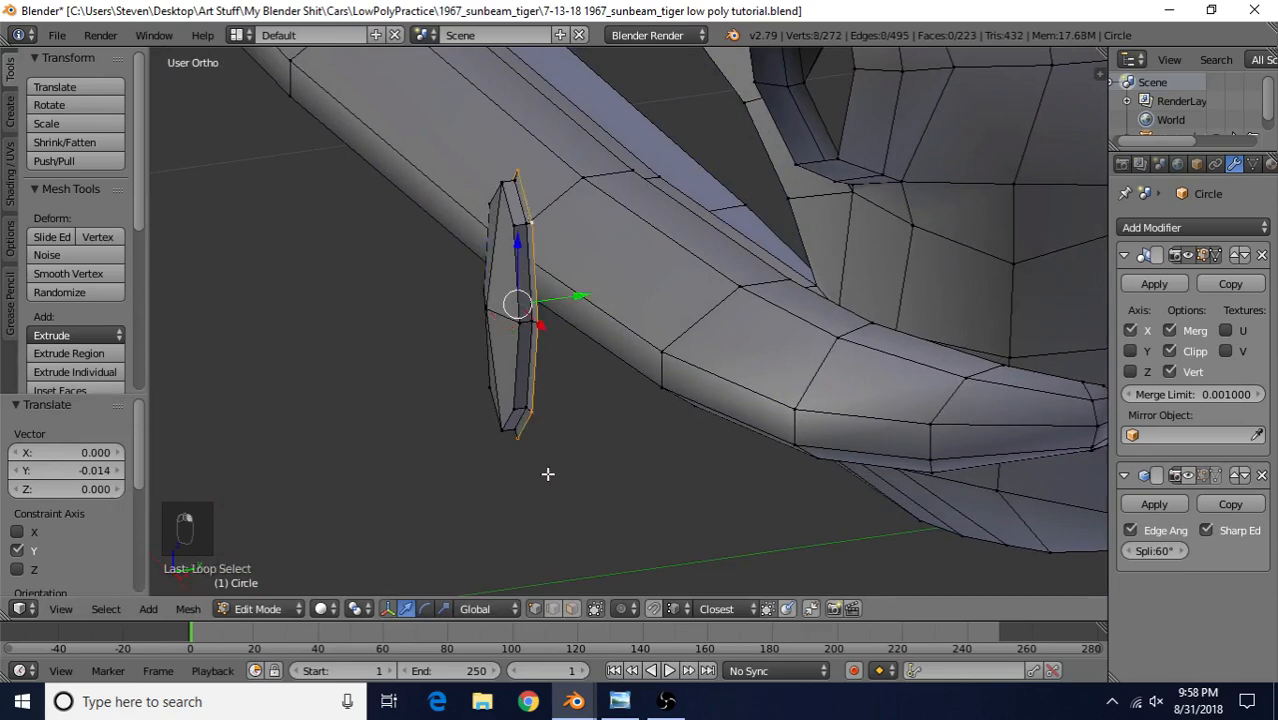
click(619, 701)
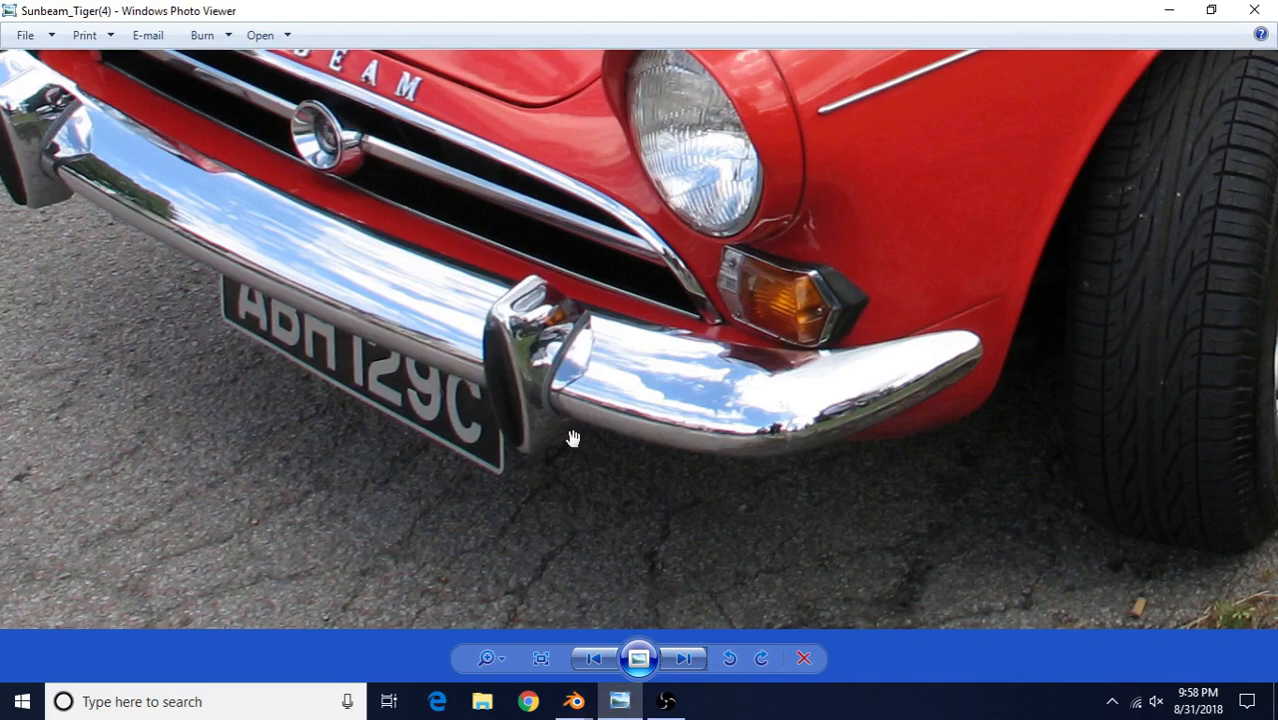
click(679, 660)
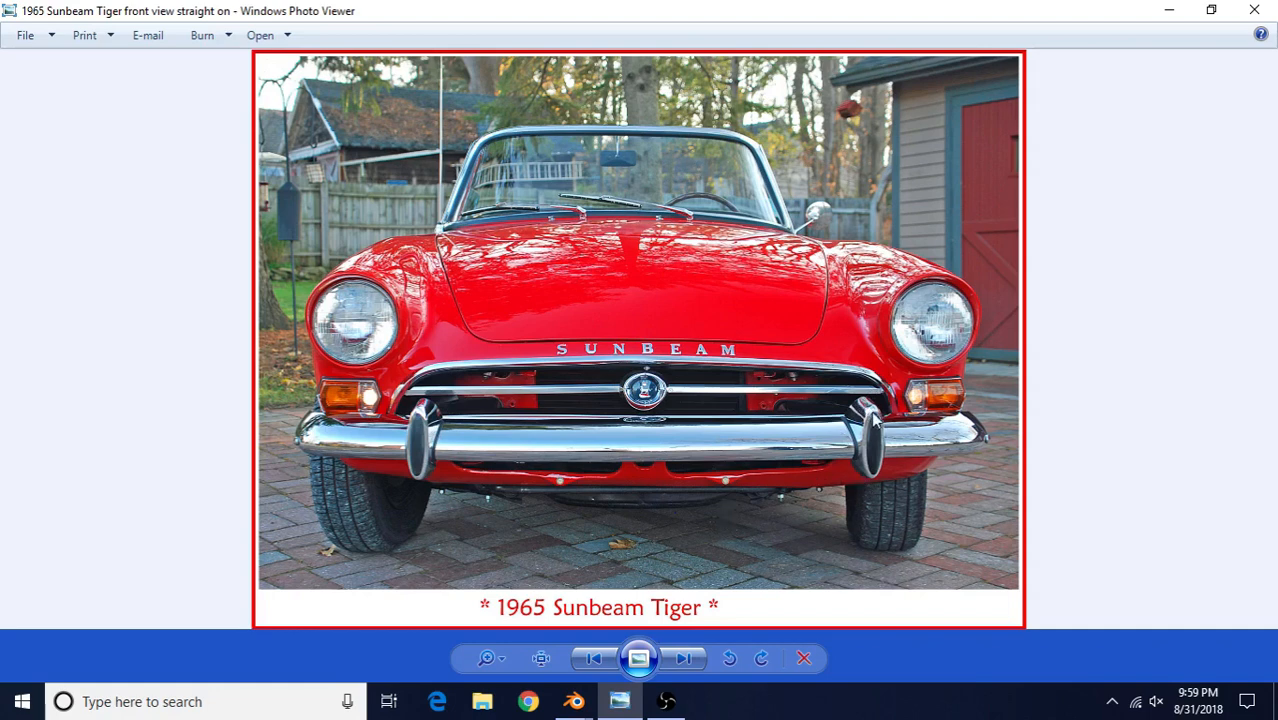
mouse_move(574, 701)
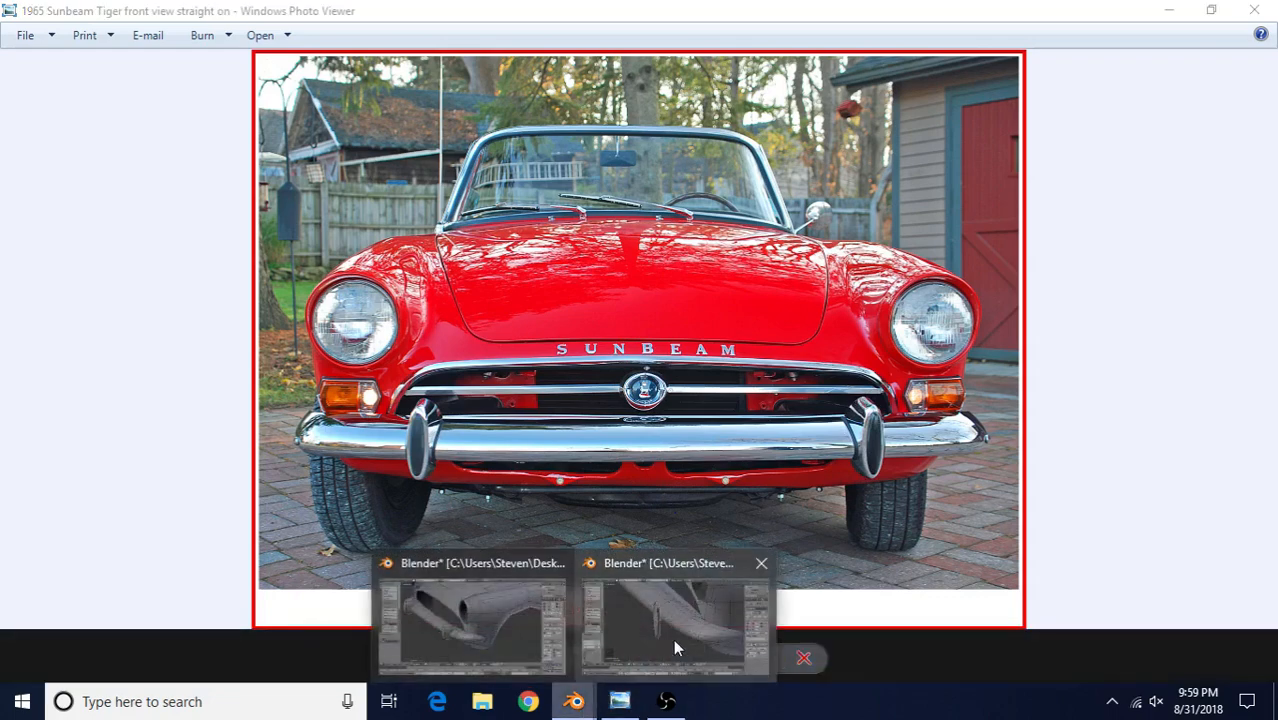
click(673, 639)
- Extrude the guard's outer loop 0.079 back along Y and adjust it by 0.004 to fit the side blueprint
key(e)
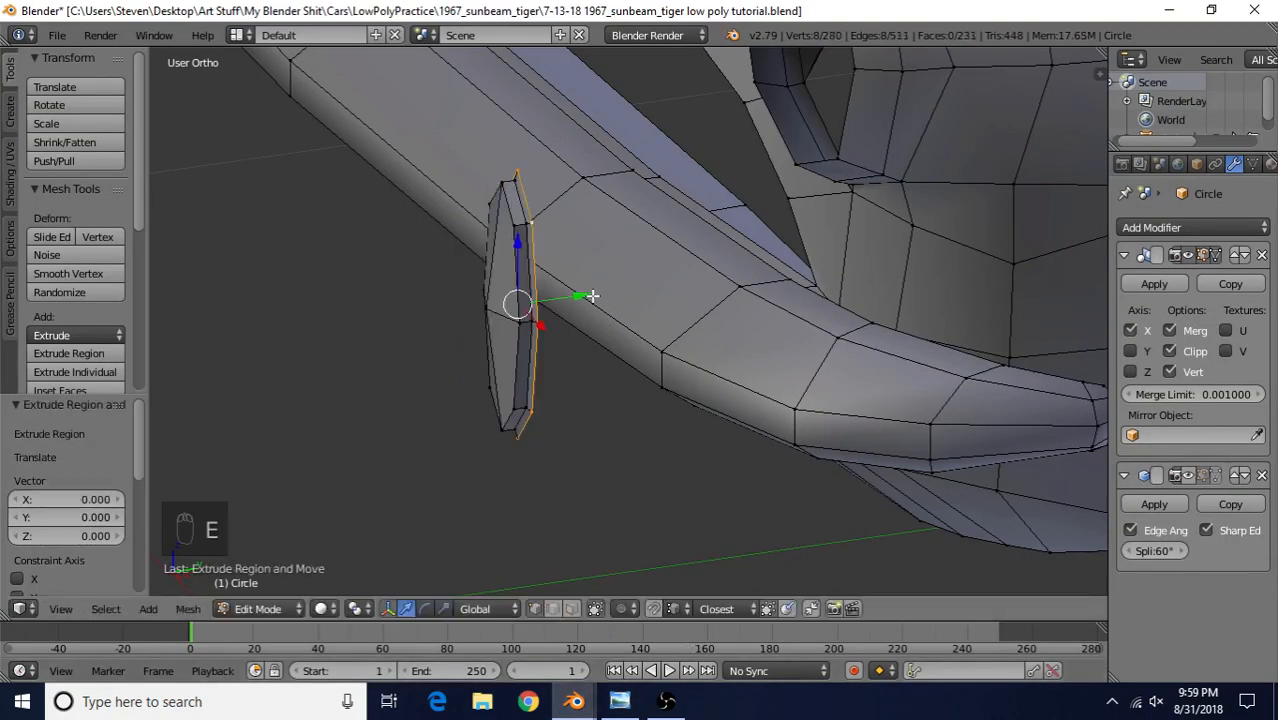
drag(576, 295, 664, 284)
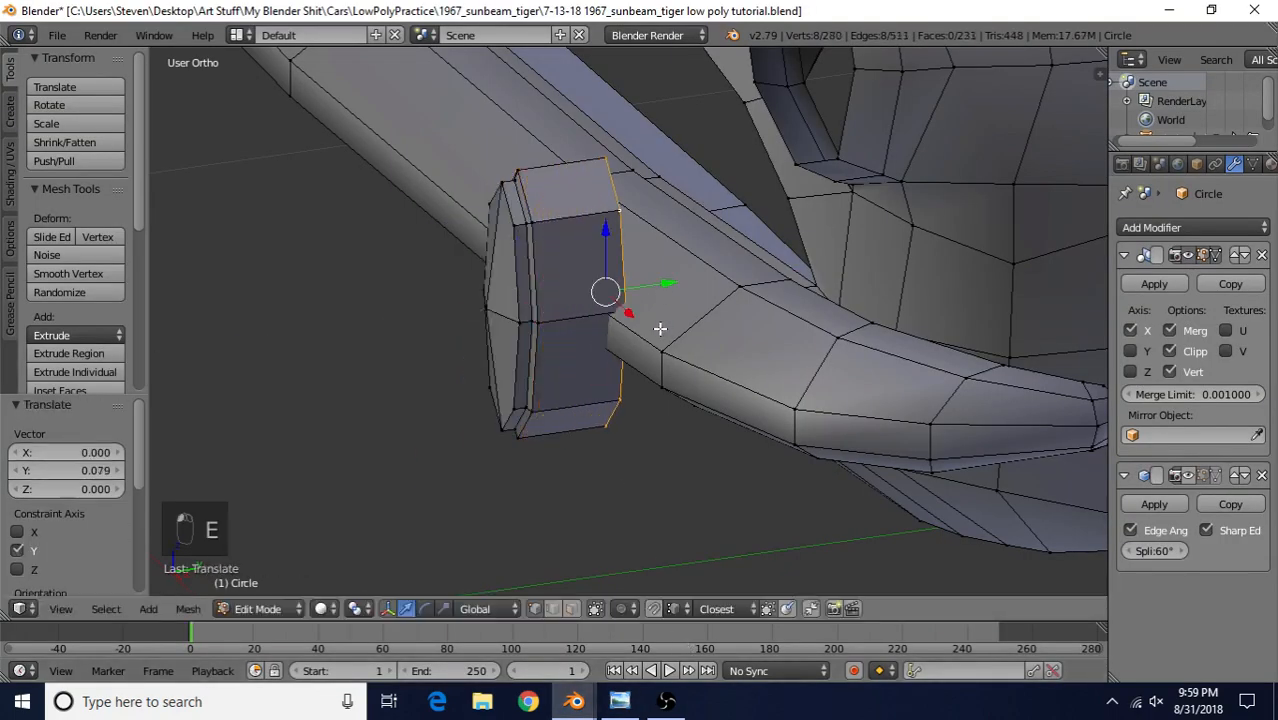
key(KP_3)
key(z)
shift+middle_drag(648, 342, 668, 351)
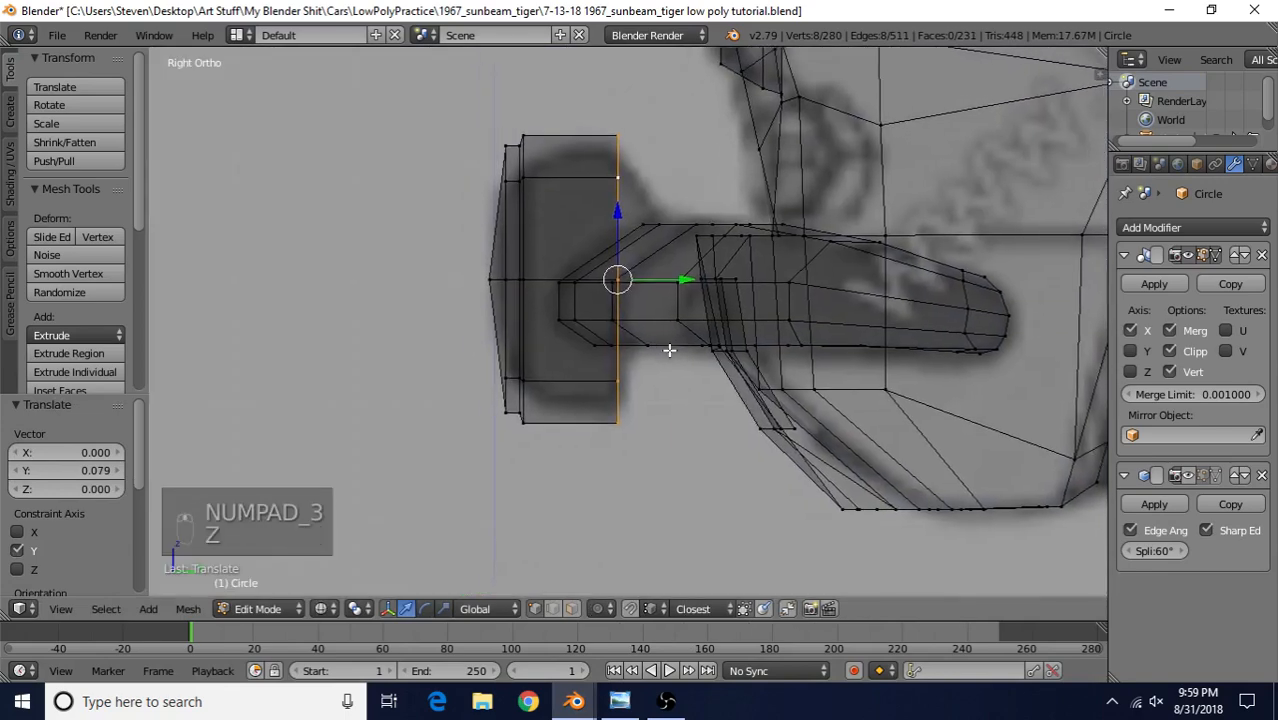
scroll(670, 348, up, 1)
drag(681, 275, 687, 275)
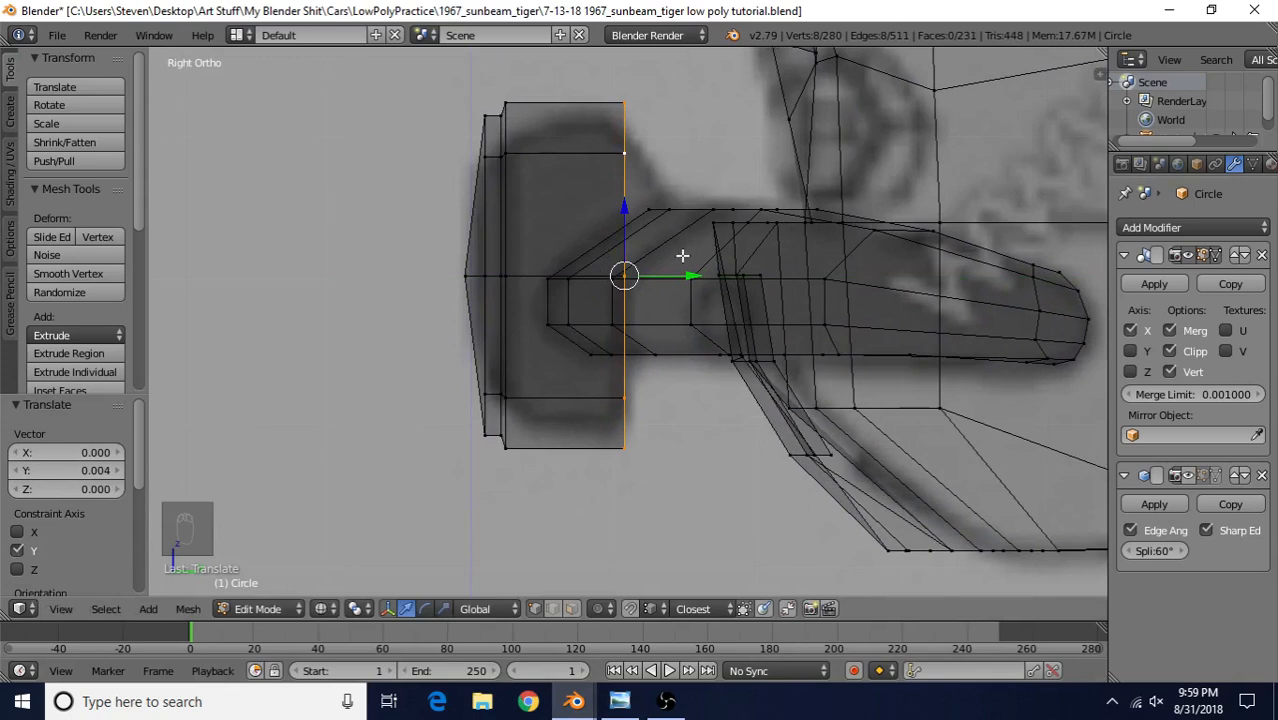
- Scale the guard's rear loop by 1.142 along Z and raise it 0.008 in Z
key(z)
key(s)
key(z)
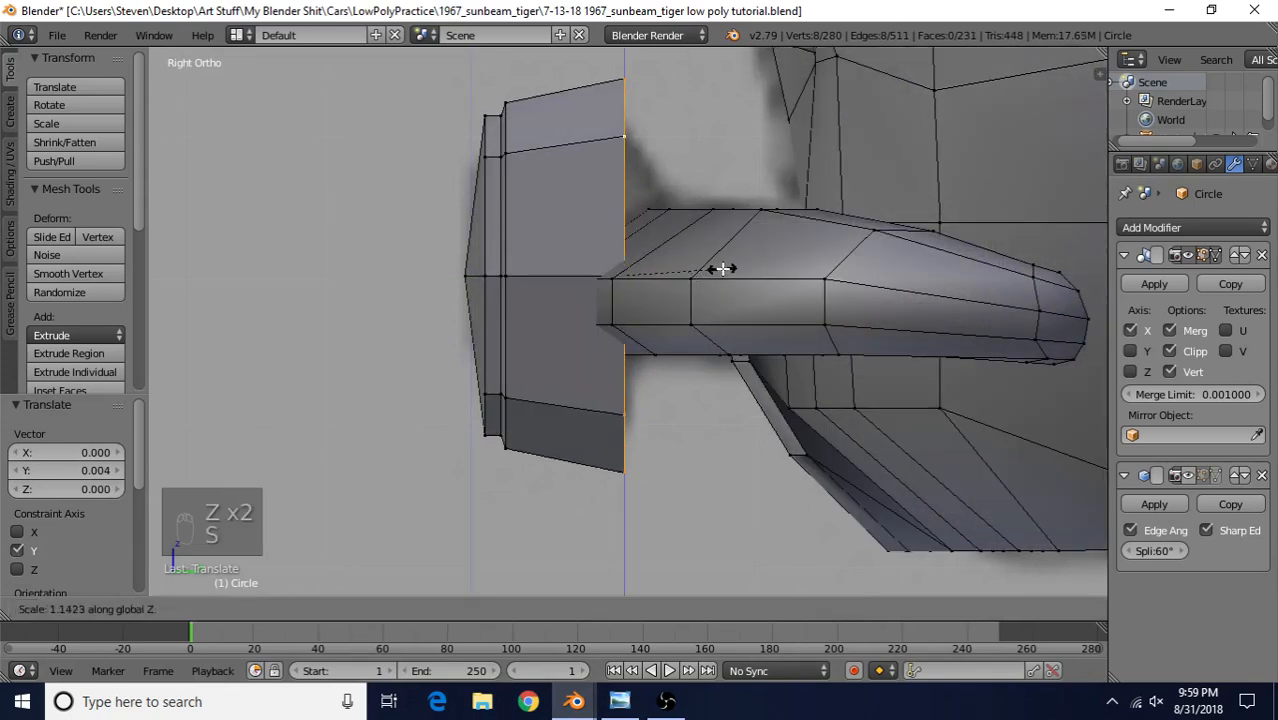
click(722, 268)
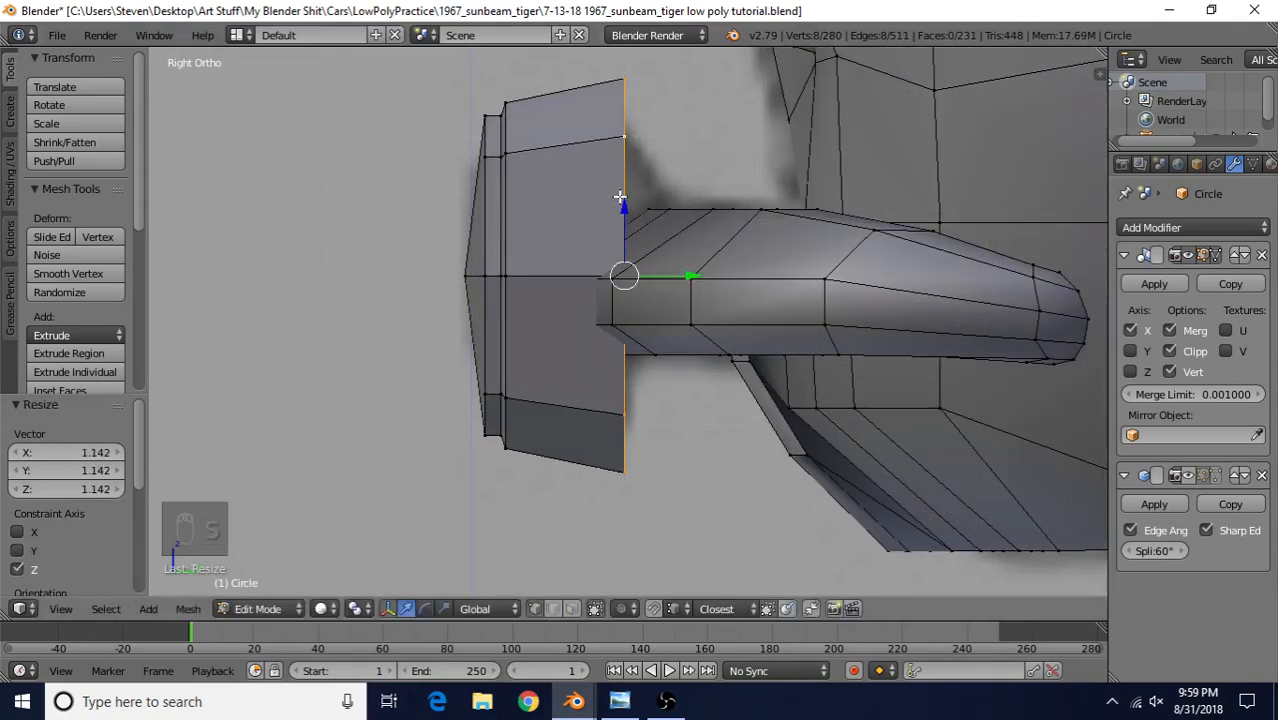
drag(620, 197, 622, 185)
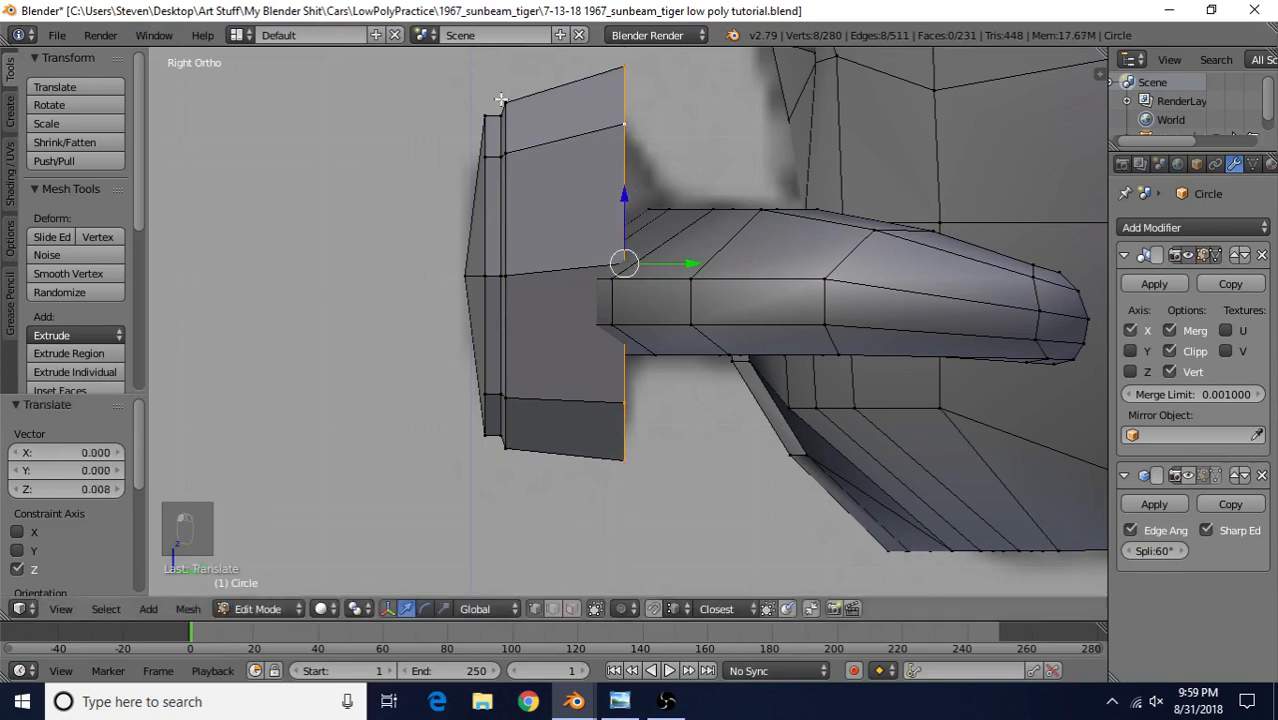
- Widen the guard's rear loop by 1.32 along X and shift it about -0.013 in X
scroll(585, 371, down, 2)
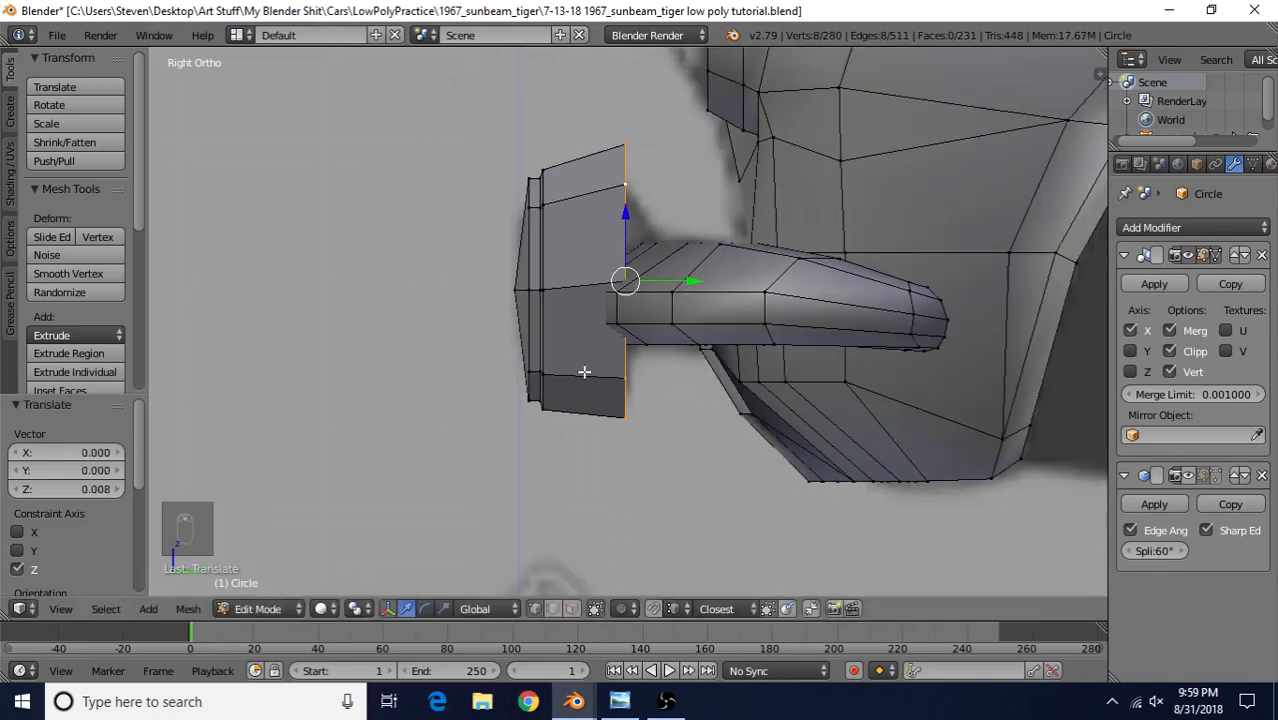
middle_drag(585, 371, 785, 216)
key(s)
key(x)
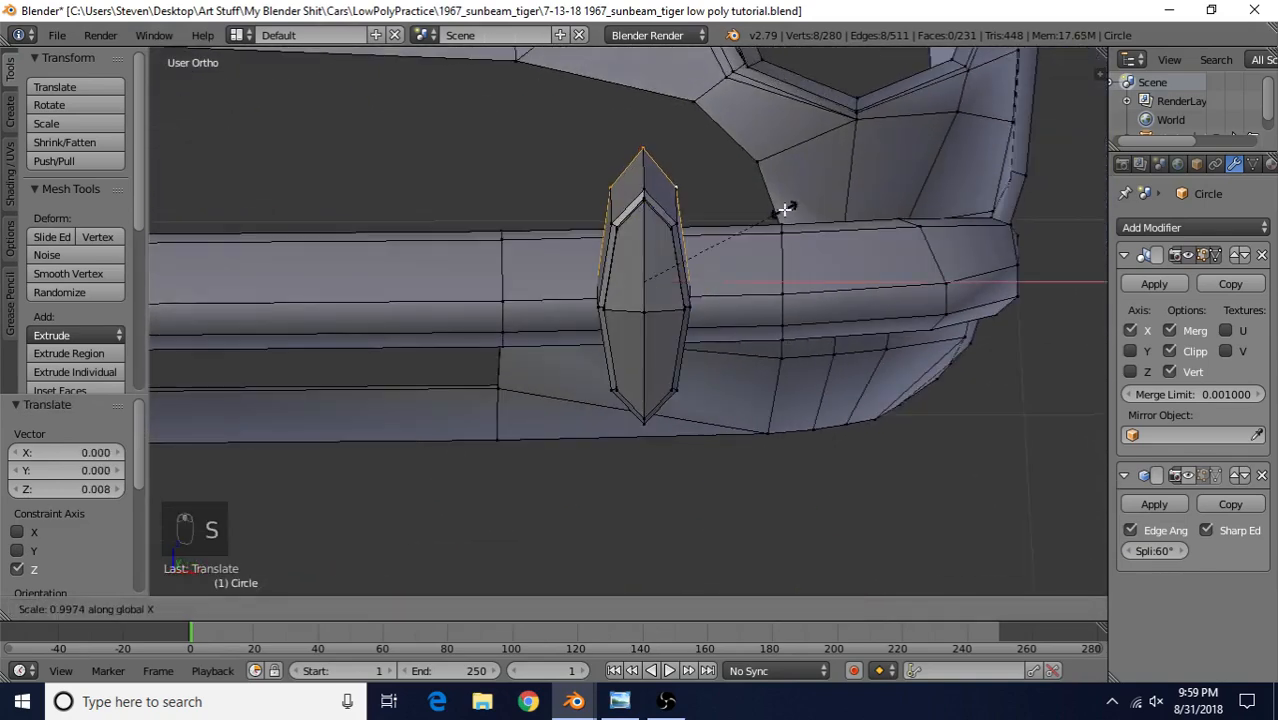
click(828, 180)
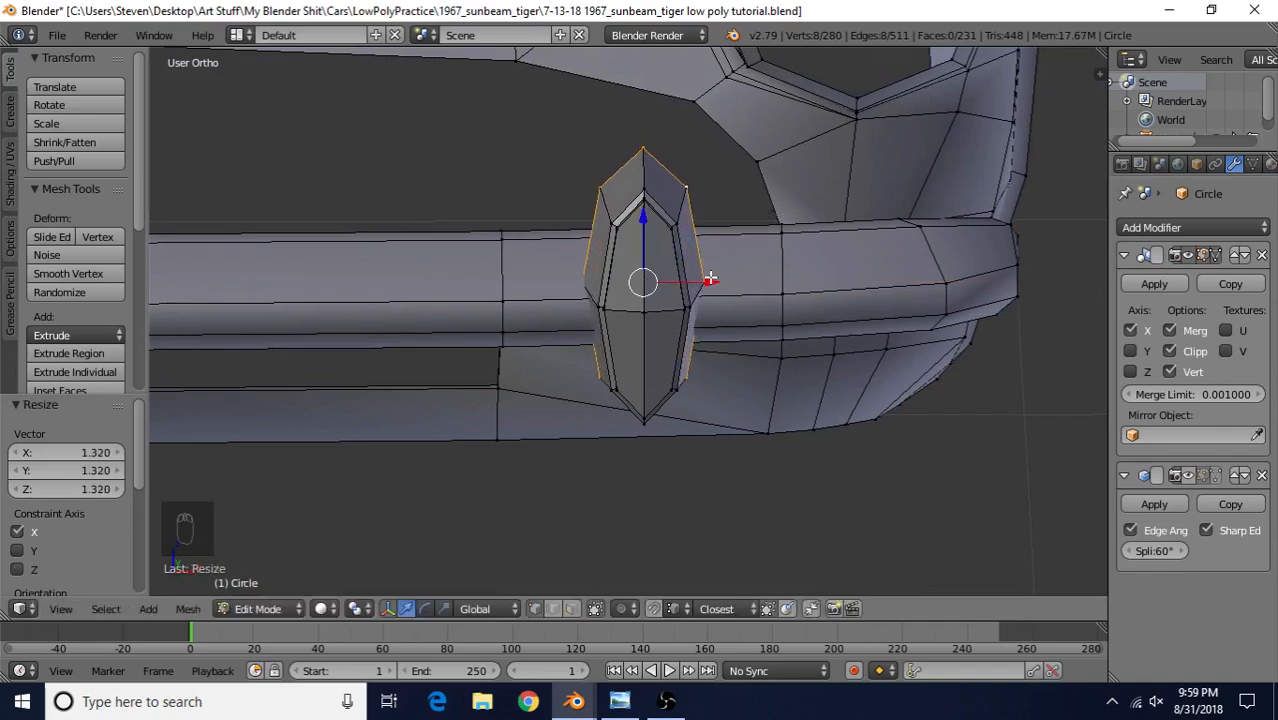
drag(709, 279, 589, 266)
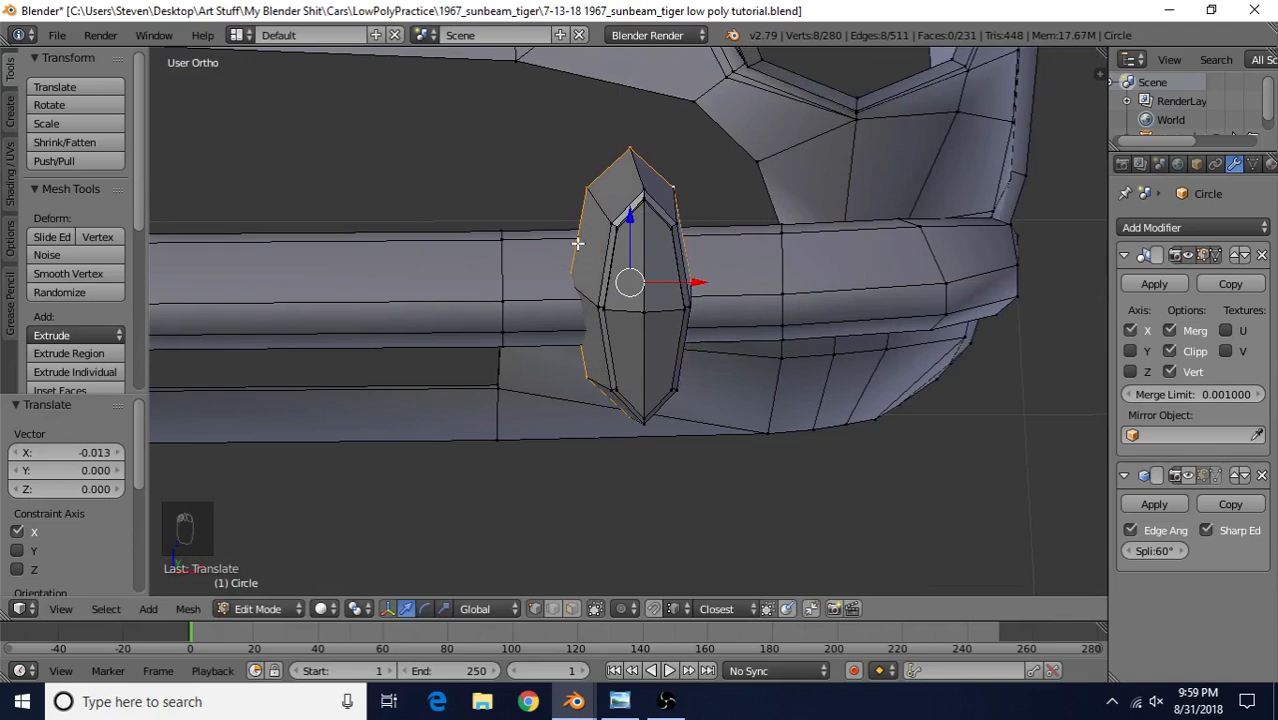
drag(695, 283, 697, 272)
- Examine the guard against the front blueprint and from an angle, and compare it with the Sunbeam_Tiger(4) photo
key(KP_1)
key(z)
key(z)
scroll(644, 320, down, 6)
mouse_move(642, 325)
middle_down()
mouse_move(638, 346)
mouse_move(579, 369)
middle_up()
key(alt+Tab)
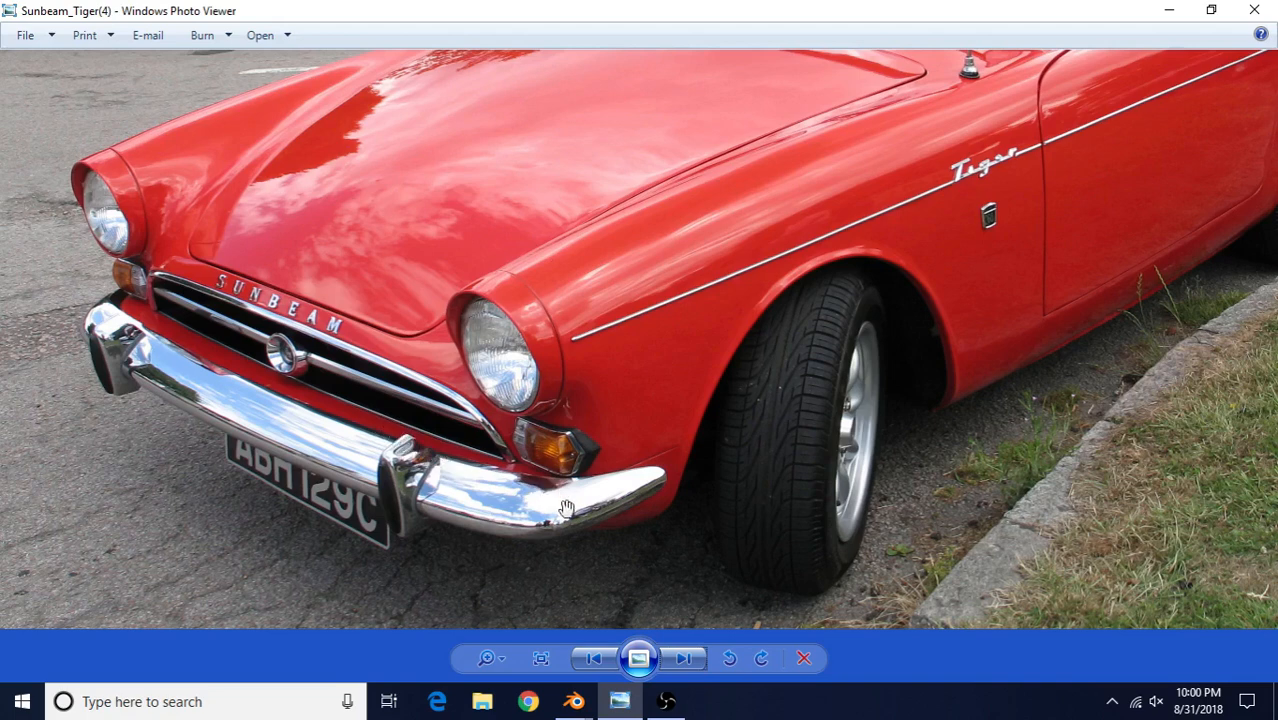
mouse_move(570, 705)
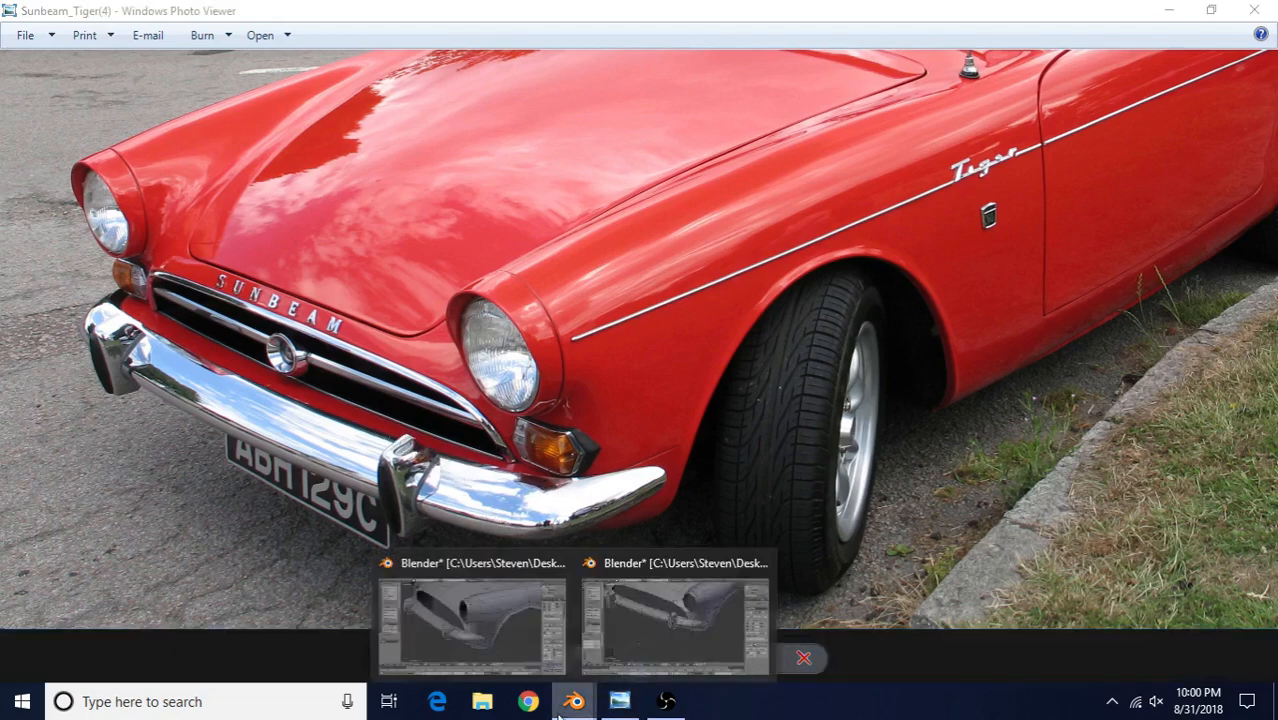
- Return to Blender and shift the bumper guard's rear loop -0.007 along Y
click(672, 612)
middle_drag(645, 365, 688, 296)
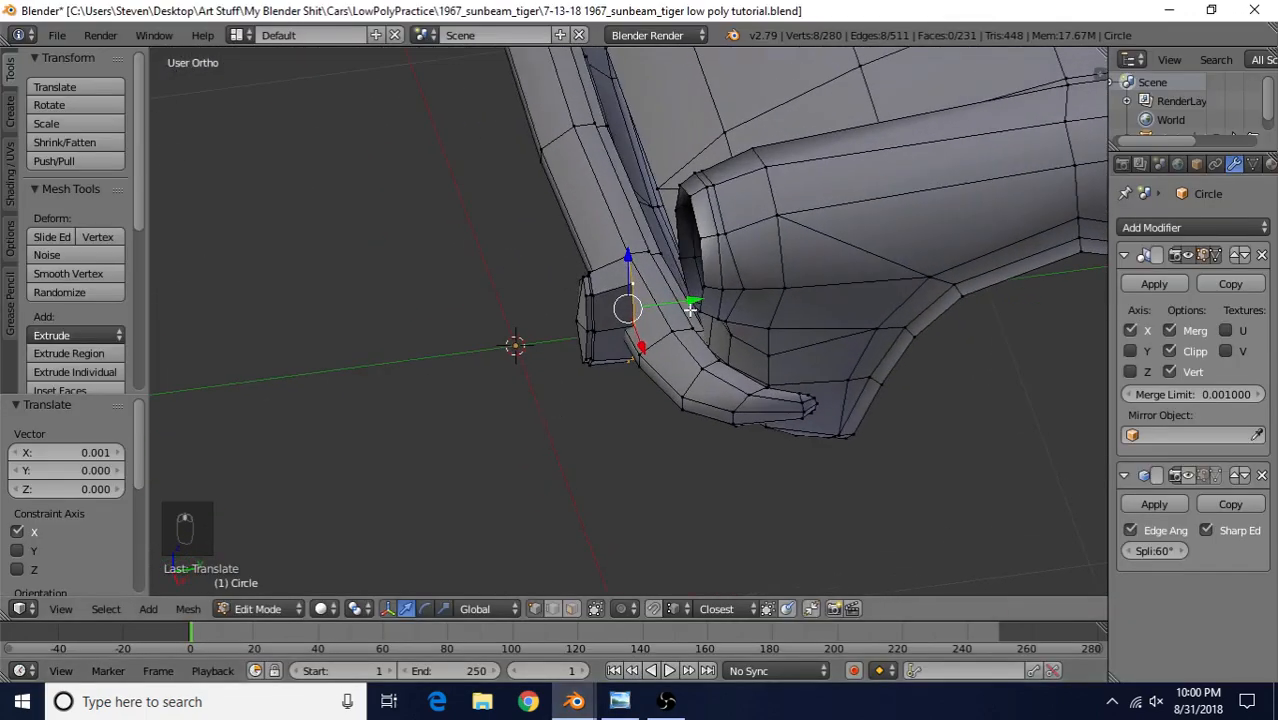
drag(688, 296, 682, 306)
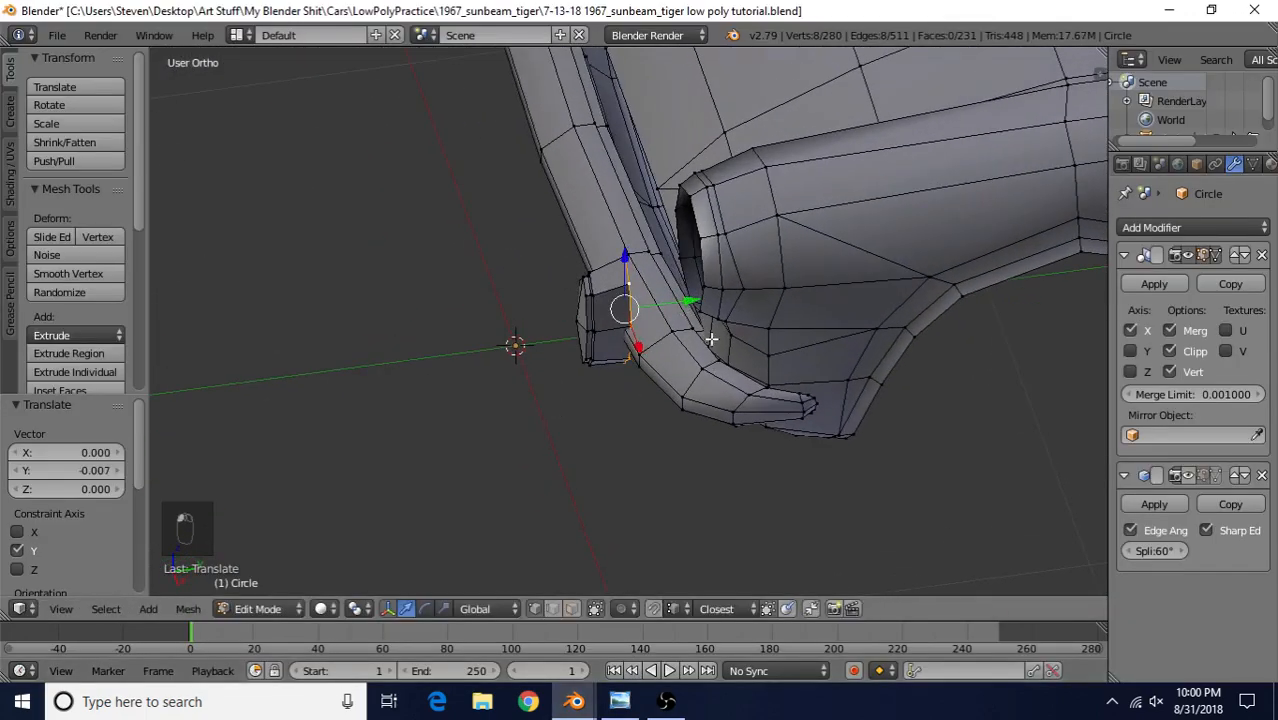
scroll(712, 320, up, 4)
- Move the two mid-height side vertices of the guard's rear loop 0.088 back along Y, raise them 0.035 in Z, and adjust them 0.004 in Y
key(a)
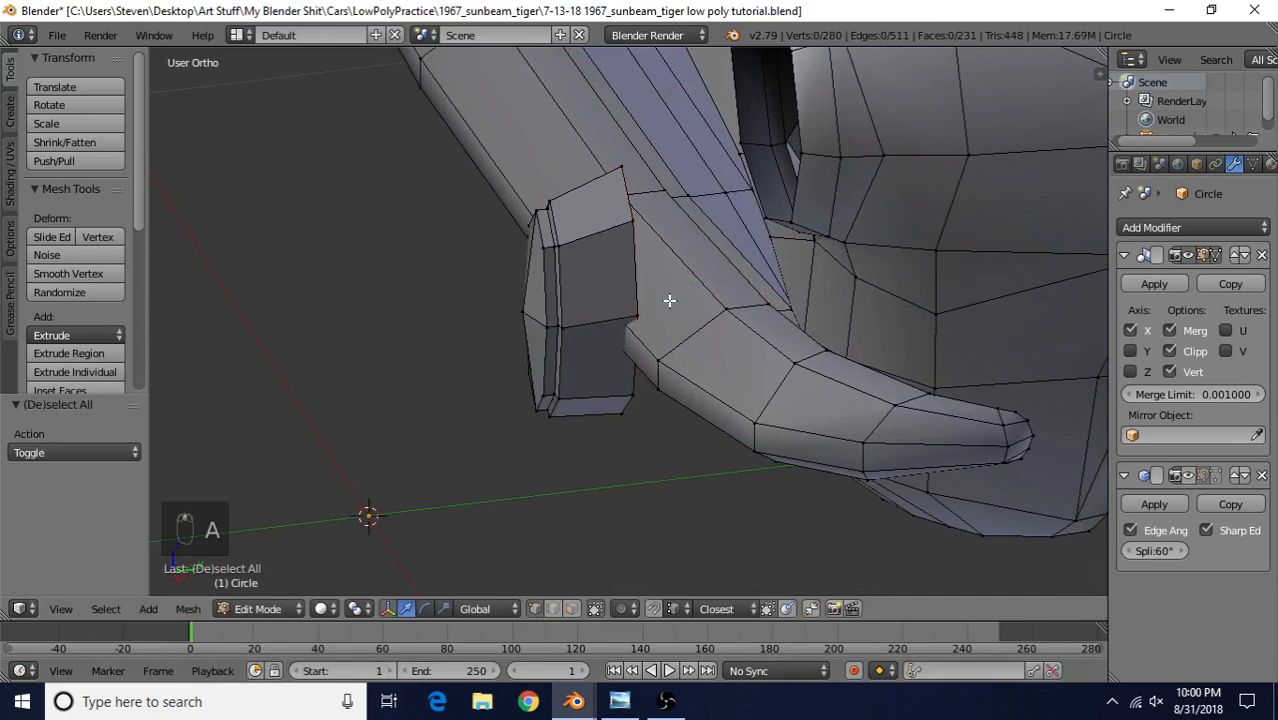
key(z)
right_click(639, 311)
middle_drag(639, 311, 623, 257)
shift+right_click(620, 261)
key(z)
mouse_move(727, 309)
middle_down()
mouse_move(779, 337)
mouse_move(609, 273)
middle_up()
key(z)
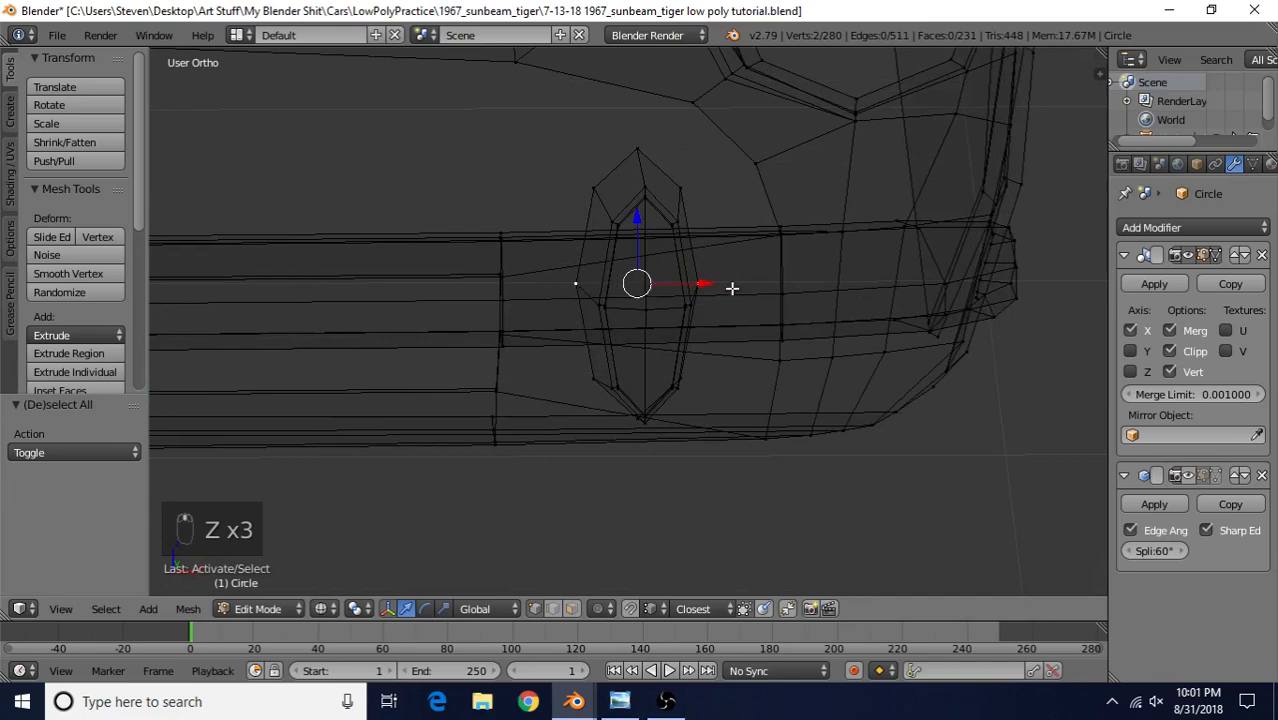
mouse_move(733, 285)
middle_down()
mouse_move(762, 297)
mouse_move(645, 321)
mouse_move(634, 288)
middle_up()
key(z)
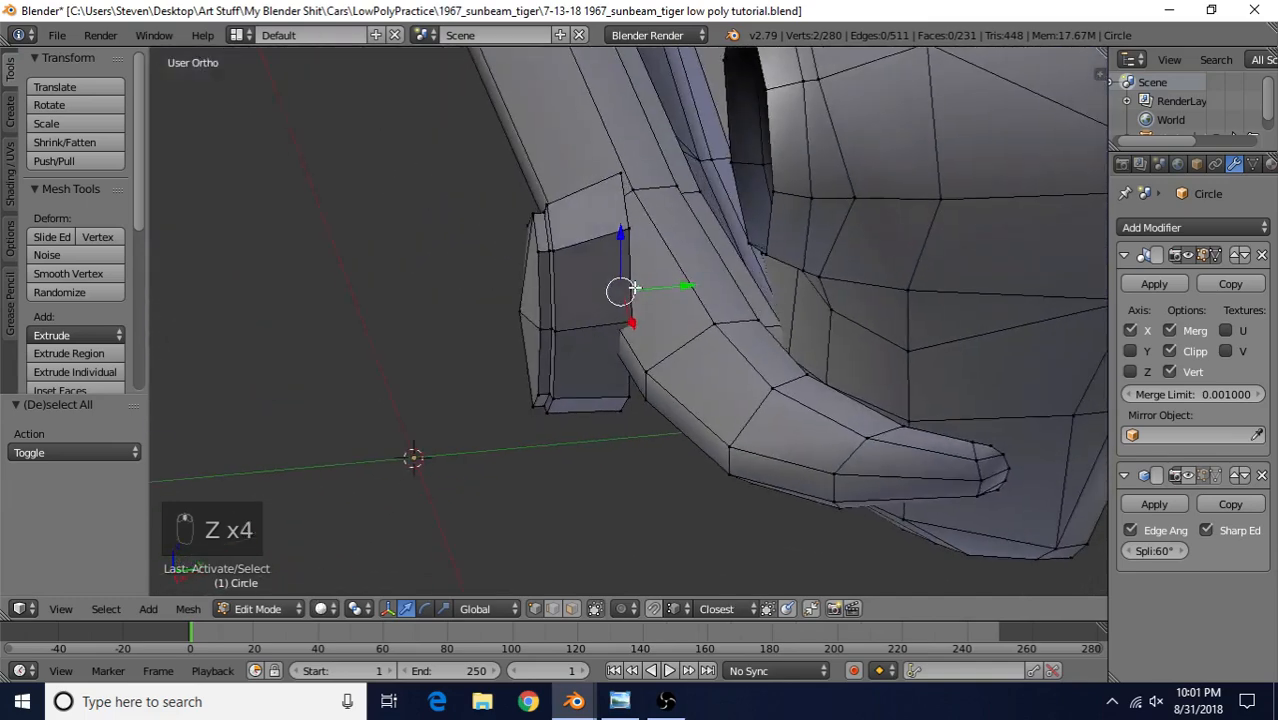
drag(676, 287, 770, 277)
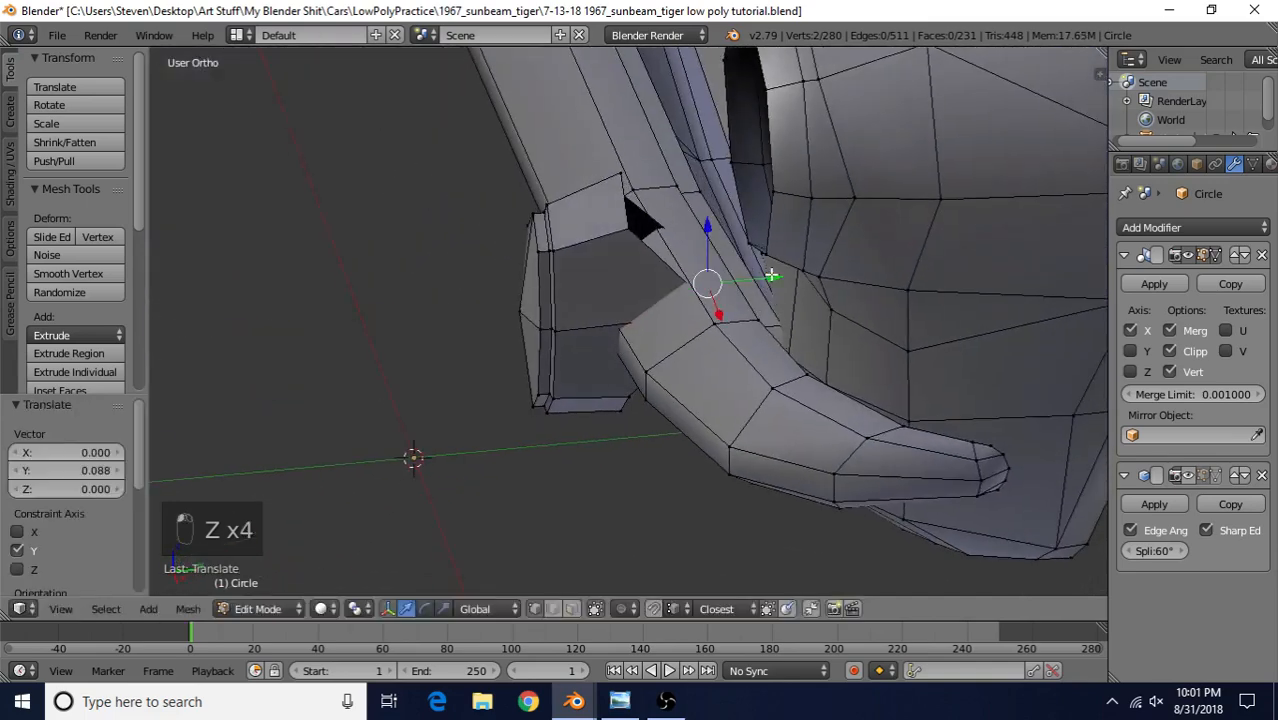
drag(708, 226, 708, 194)
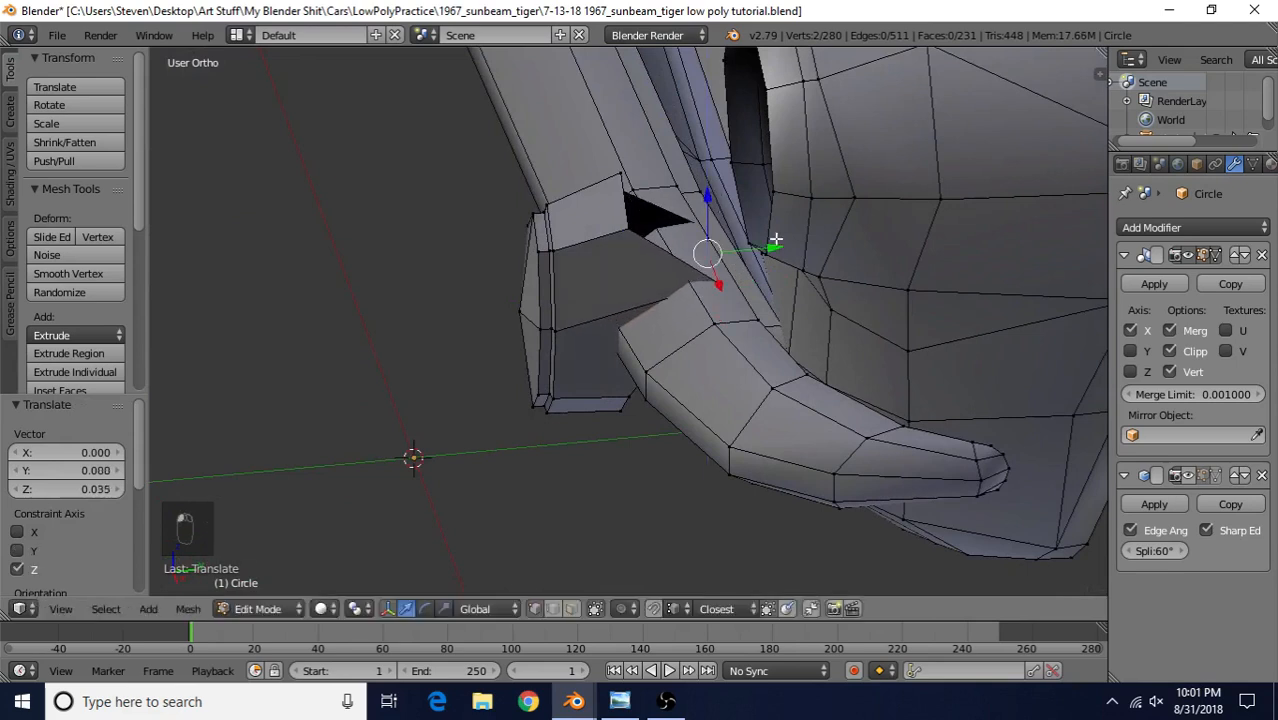
mouse_move(776, 243)
mouse_down()
mouse_move(750, 275)
mouse_move(763, 248)
mouse_up()
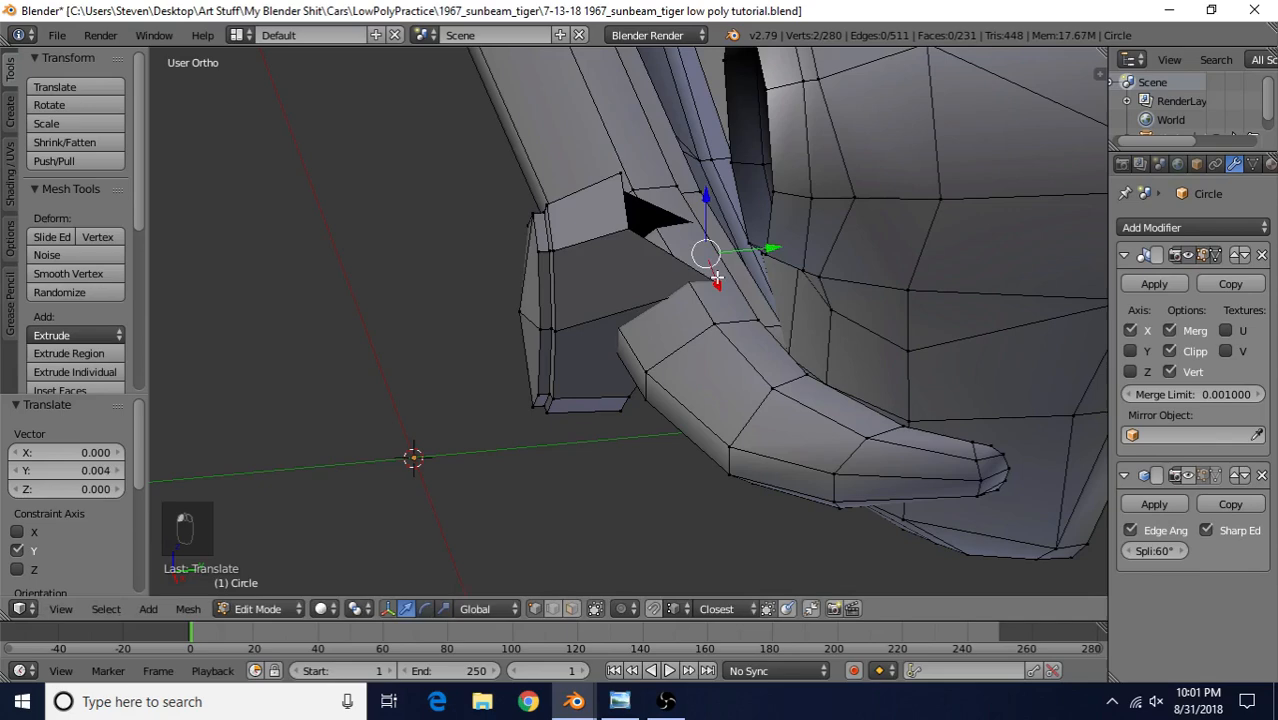
- Move the two upper side vertices of the guard's rear loop 0.034 back along Y and fine-tune their depth against the bumper
right_click(634, 218)
middle_drag(732, 287, 717, 270)
shift+right_click(593, 227)
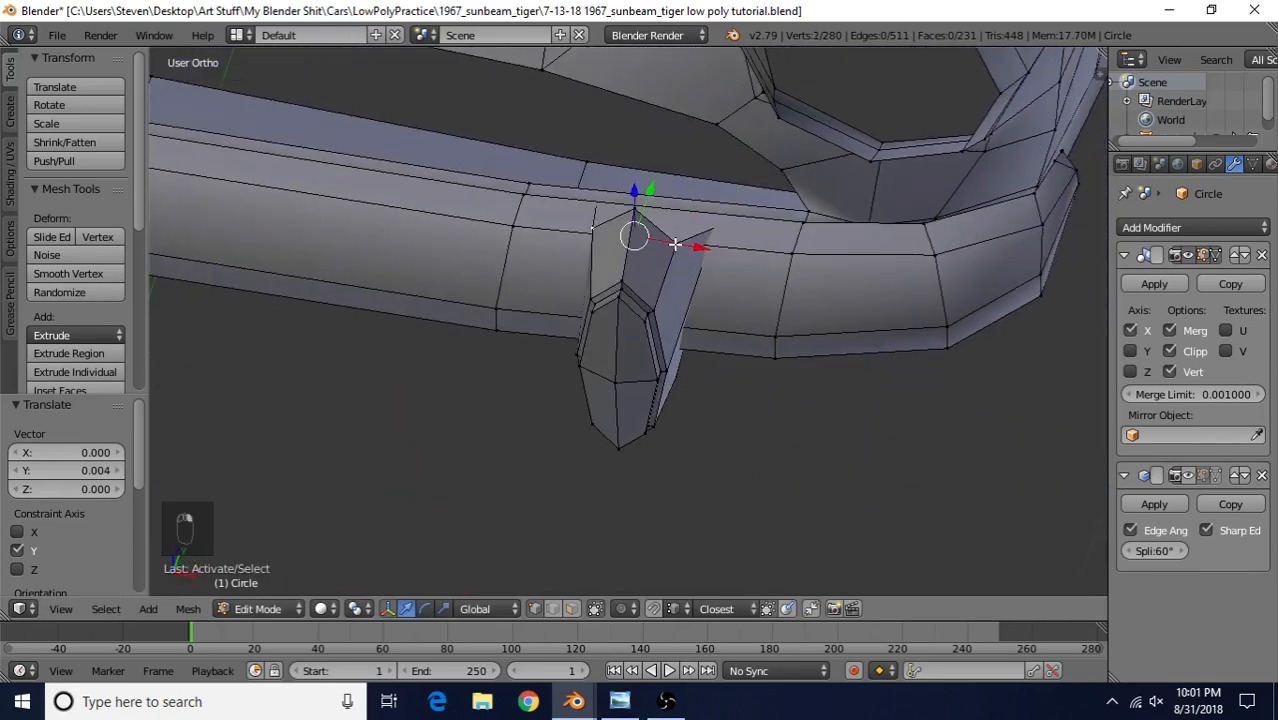
scroll(690, 240, down, 1)
middle_drag(690, 240, 525, 315)
scroll(575, 210, up, 4)
scroll(525, 314, up, 1)
key(g)
key(y)
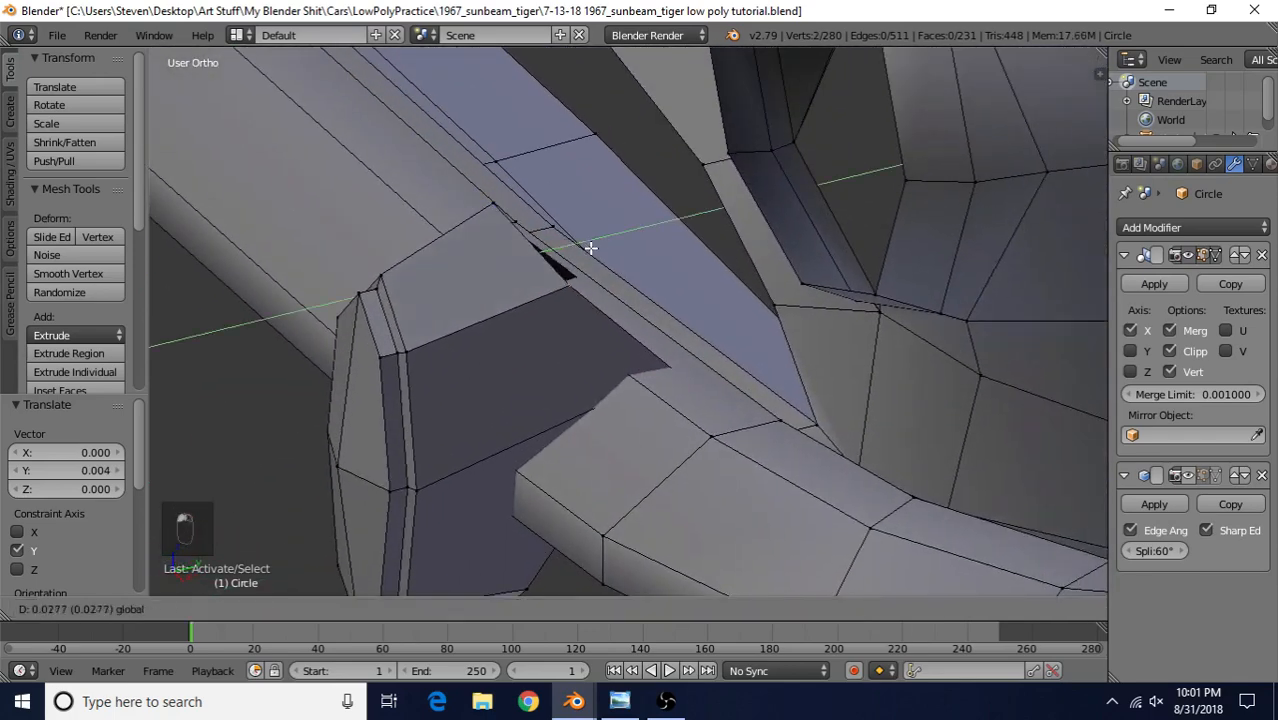
click(598, 249)
middle_drag(660, 372, 614, 290)
key(g)
key(y)
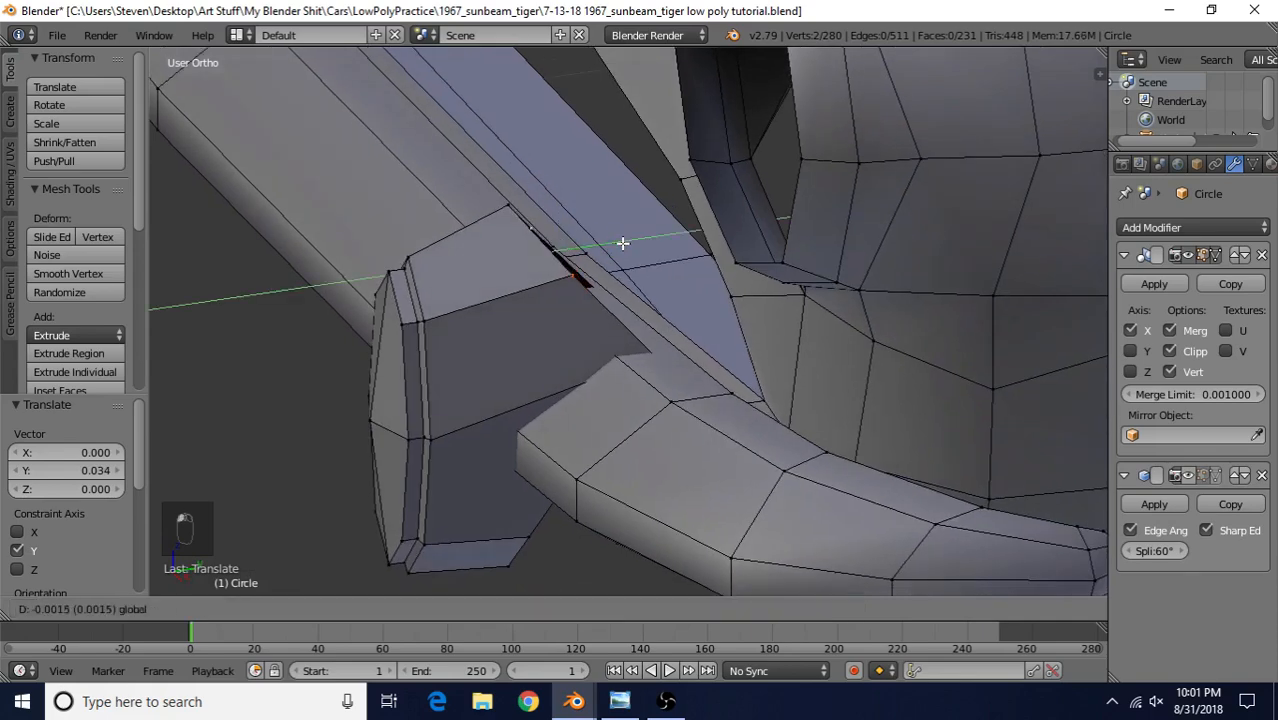
click(622, 243)
- Compare the guards with the Sunbeam_Tiger(4) photo and apply smooth shading to the car mesh
key(Tab)
scroll(600, 368, down, 5)
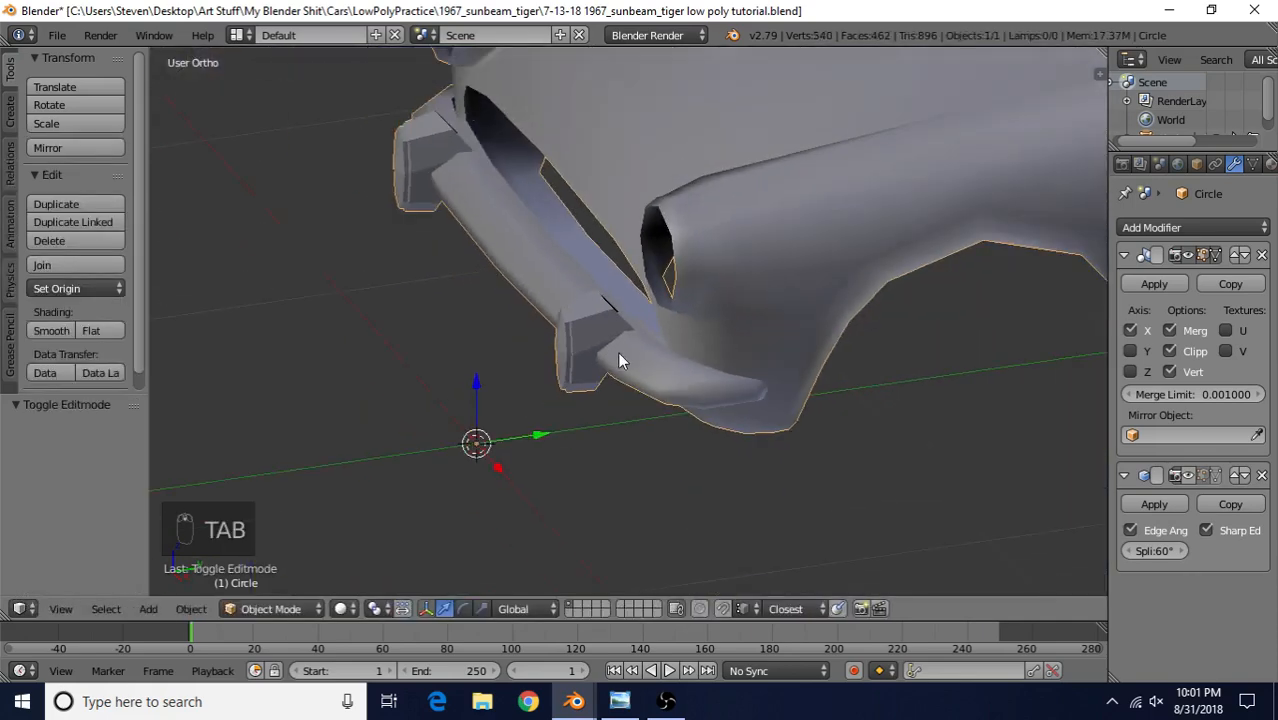
middle_drag(619, 358, 685, 294)
click(620, 701)
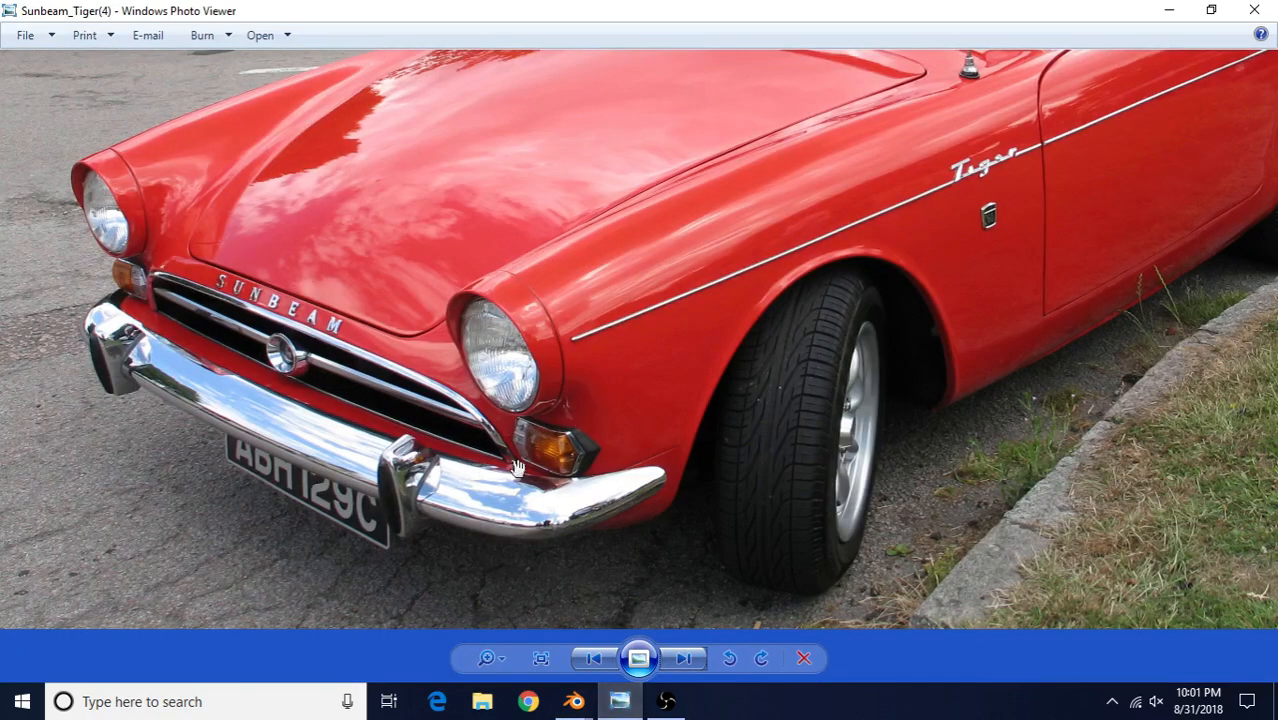
mouse_move(574, 700)
click(642, 633)
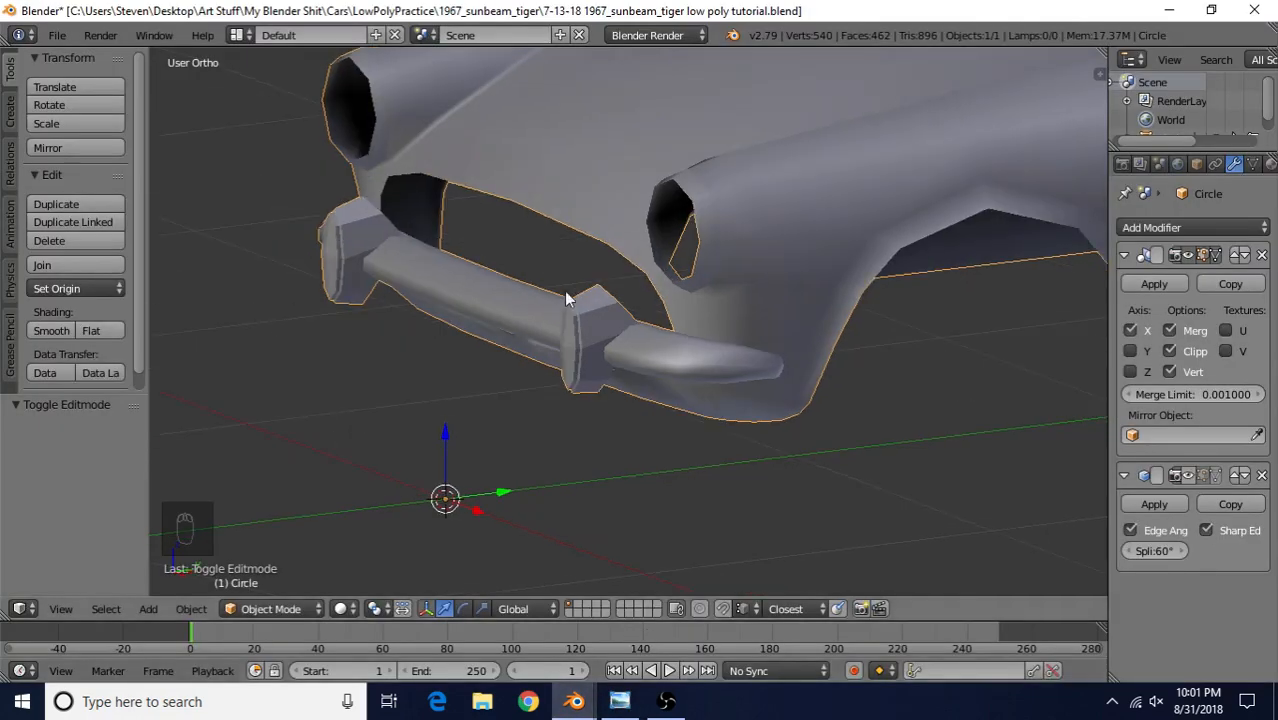
click(51, 331)
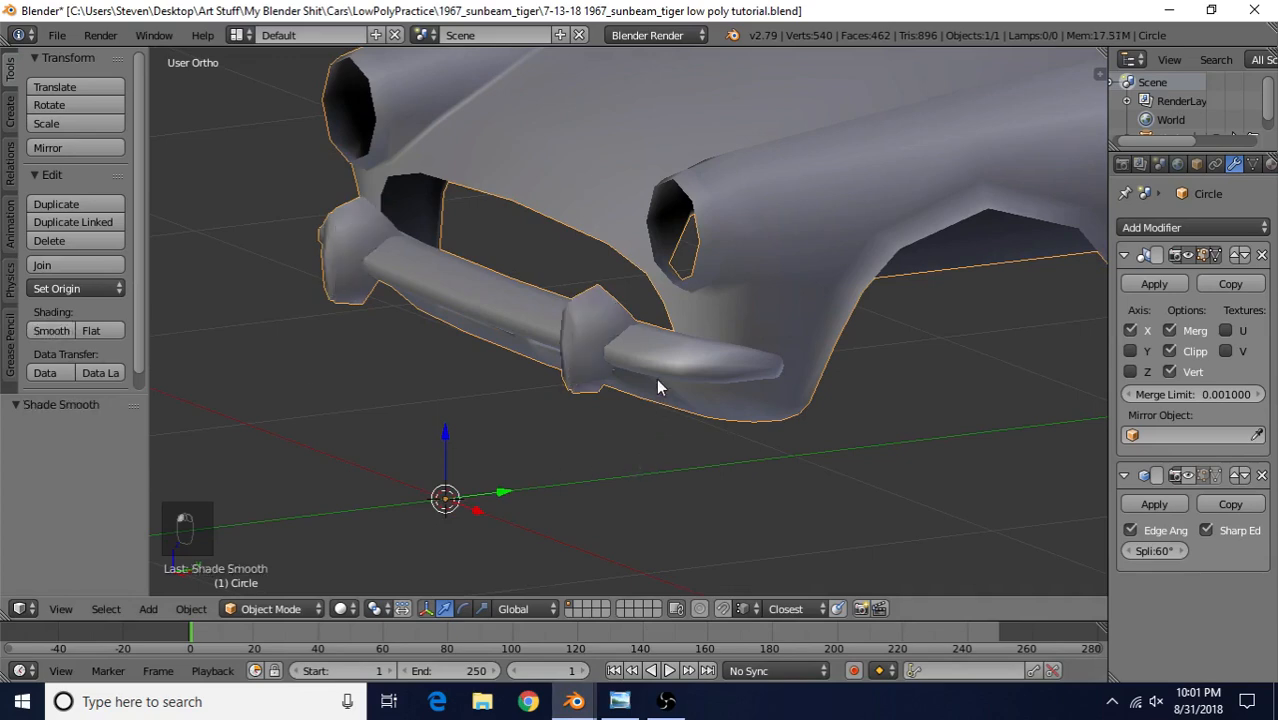
middle_drag(657, 387, 735, 393)
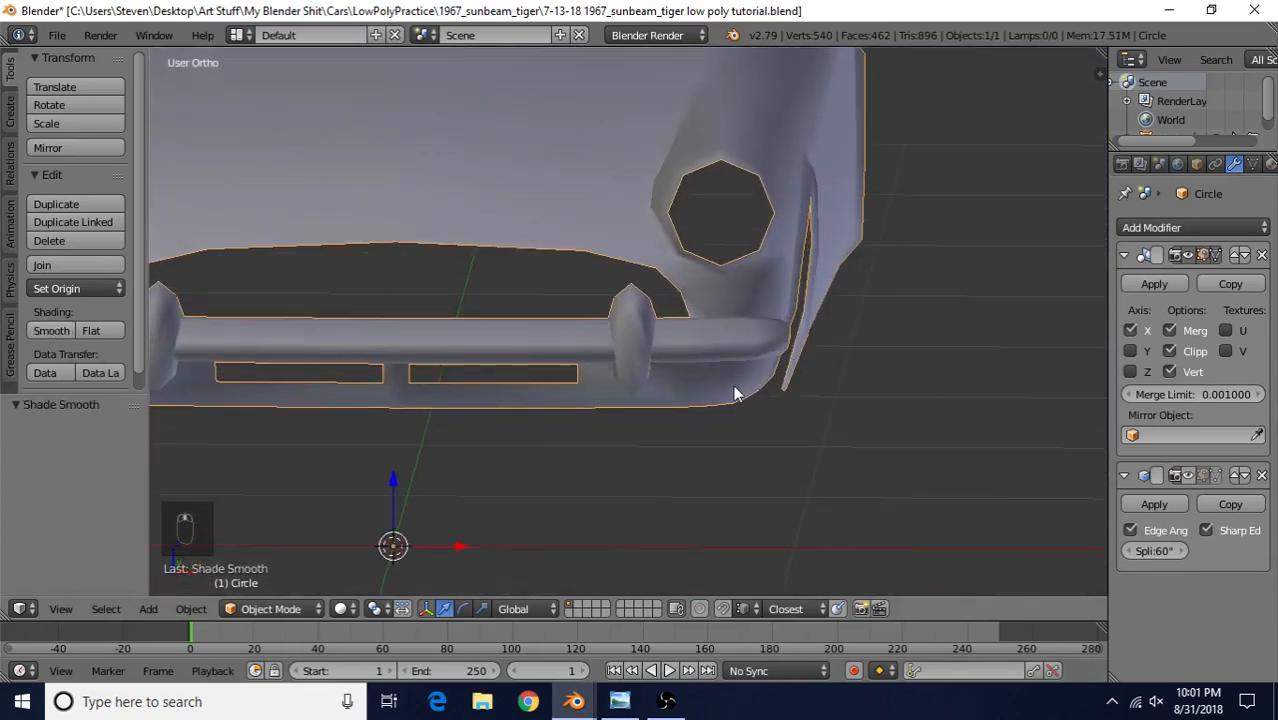
- Pull the two lower side vertices of the guard's rear loop back along Y in the side view, with a 0.008 adjustment
scroll(733, 392, up, 3)
key(KP_3)
key(Tab)
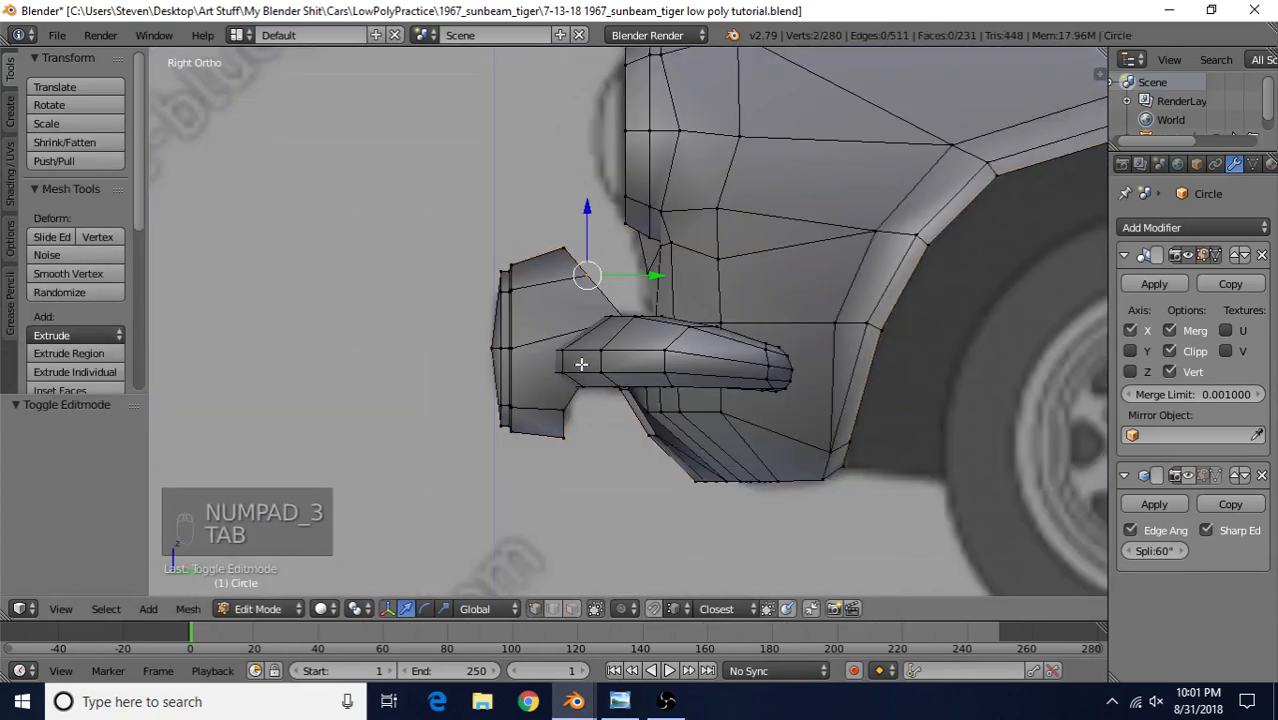
scroll(565, 417, up, 3)
key(z)
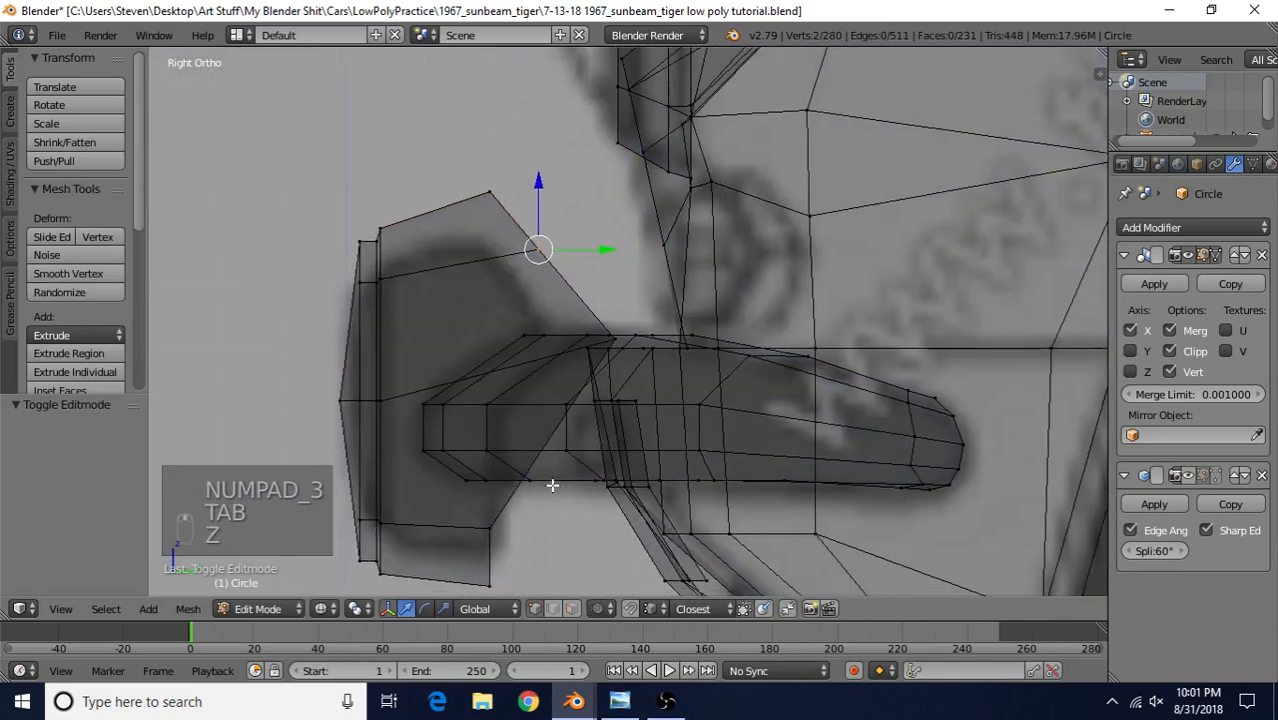
shift+middle_drag(518, 543, 567, 463)
right_click(545, 451)
key(b)
drag(514, 434, 565, 471)
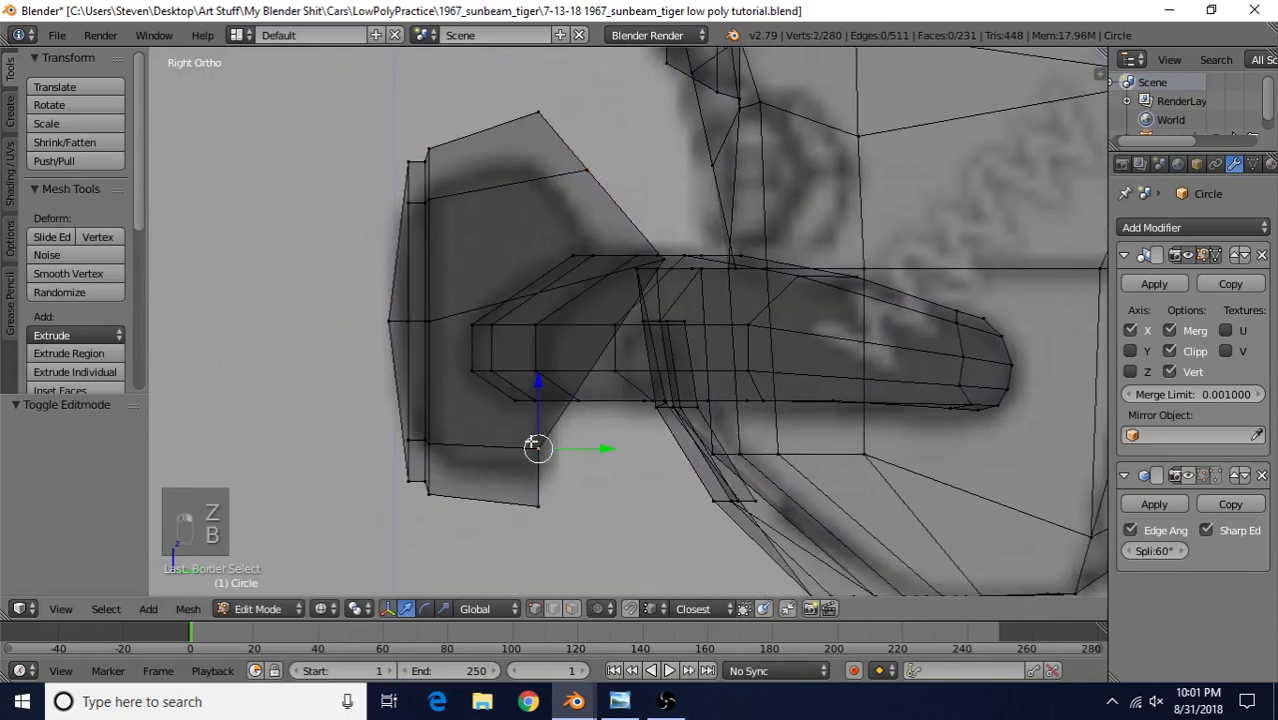
key(b)
drag(513, 426, 631, 453)
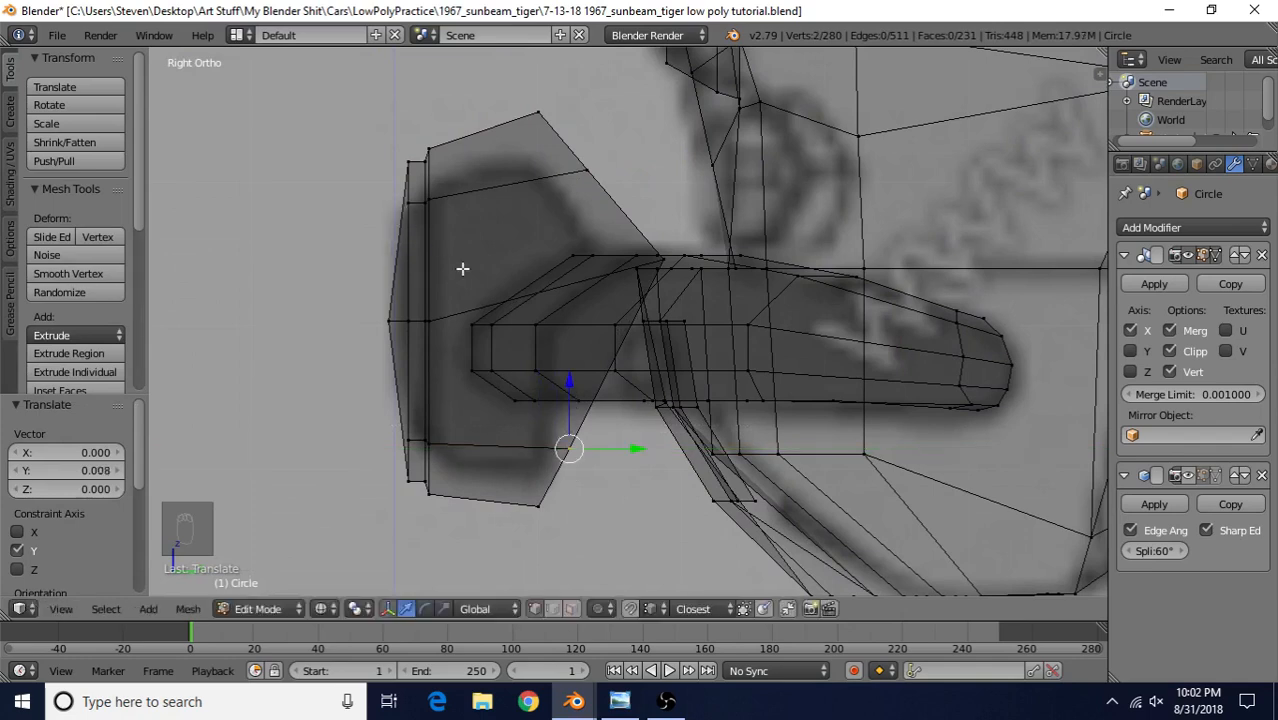
- Select the whole linked bumper guard and scale it by 0.818 along Z to fit the side blueprint
key(ctrl+l)
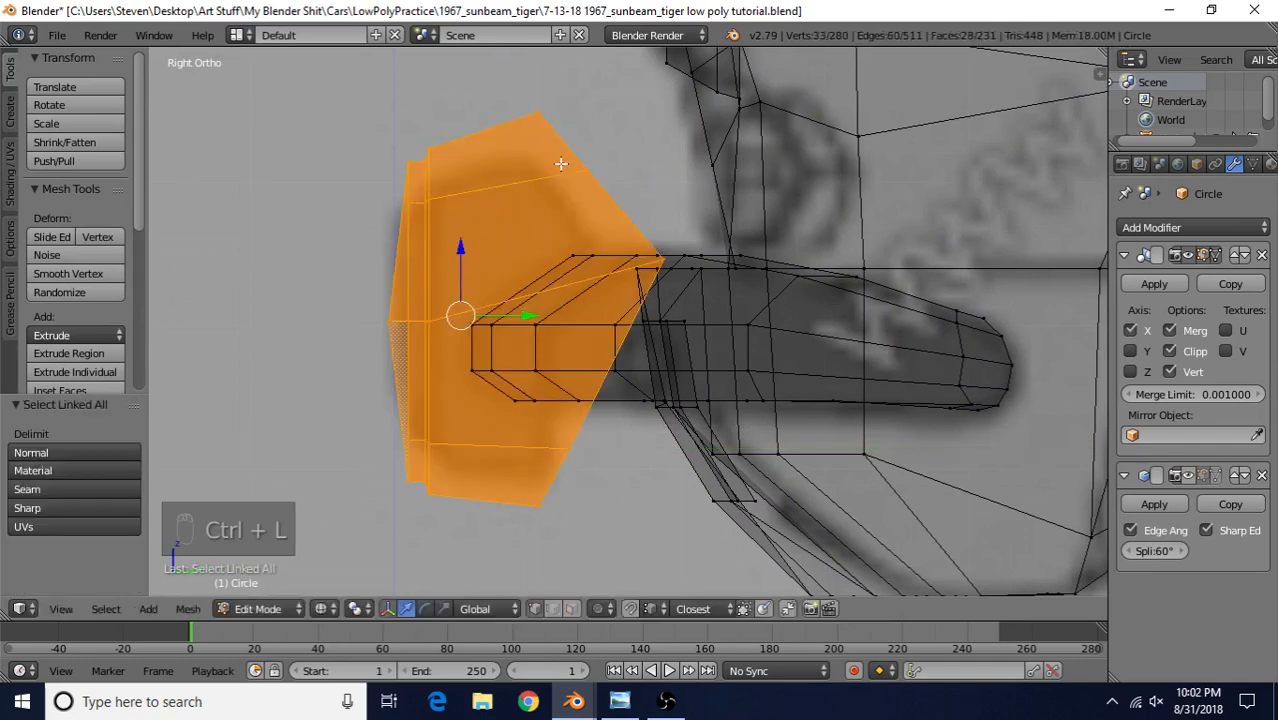
key(s)
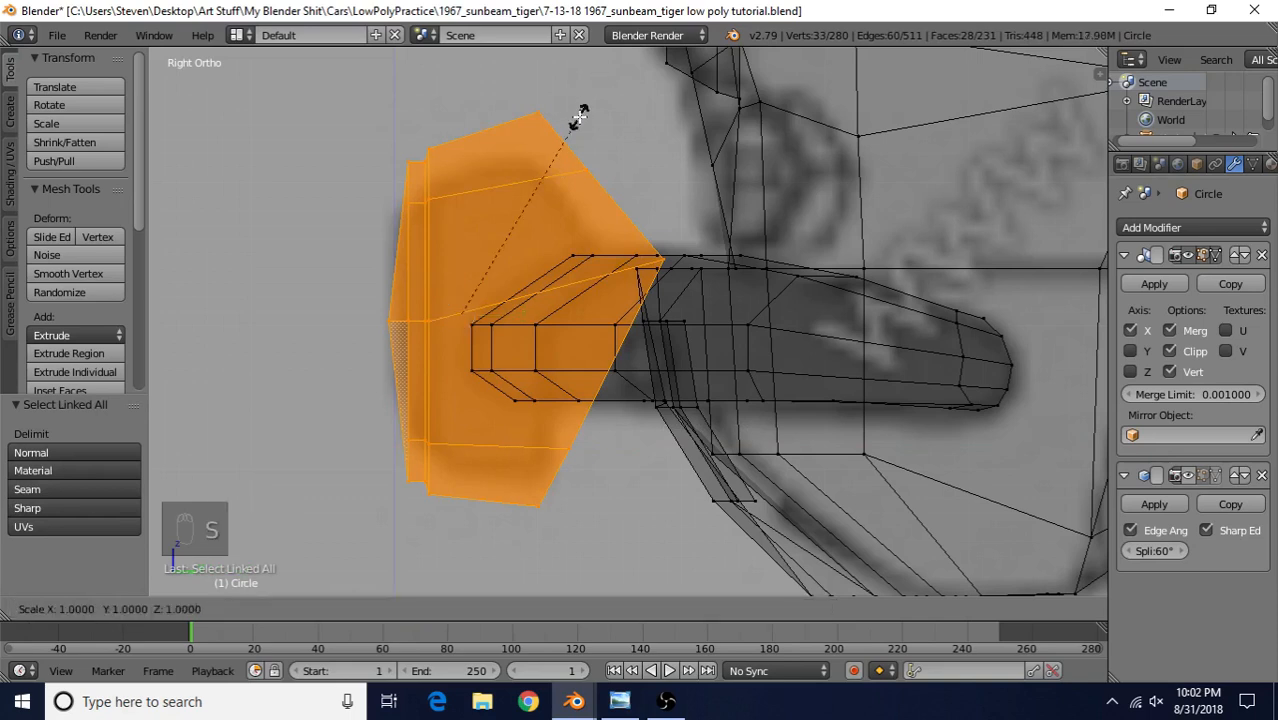
key(z)
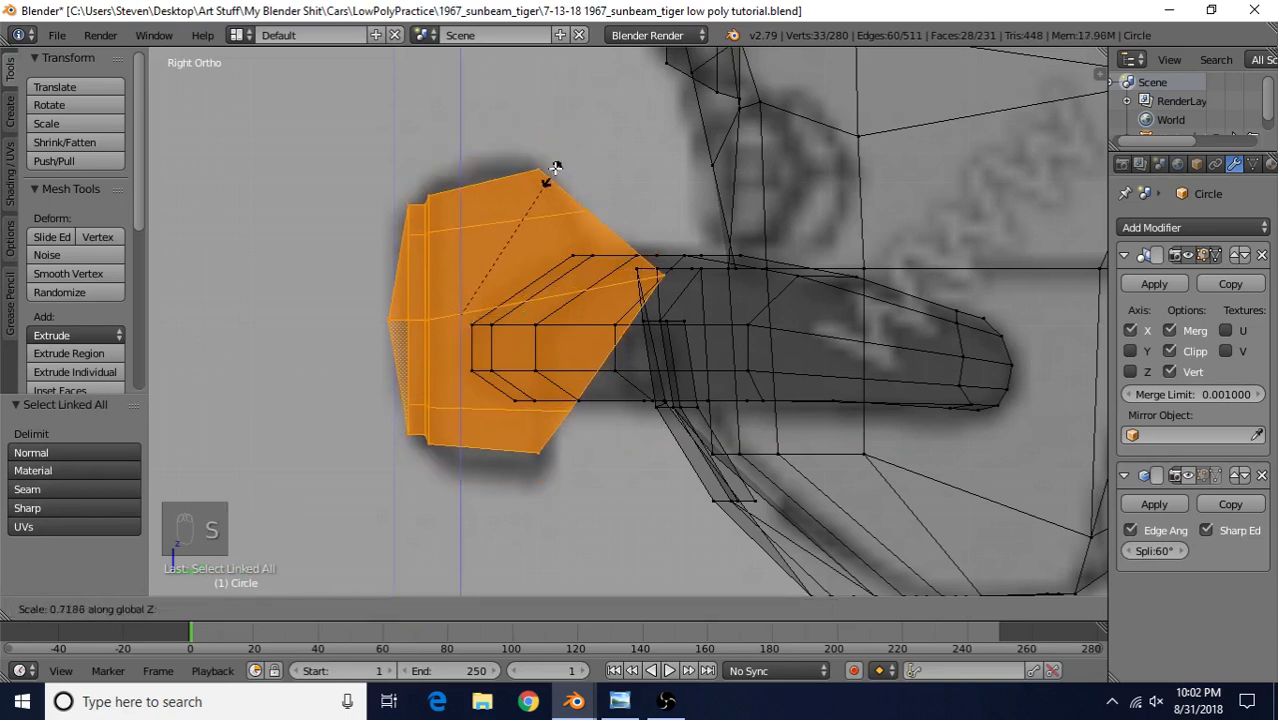
click(560, 150)
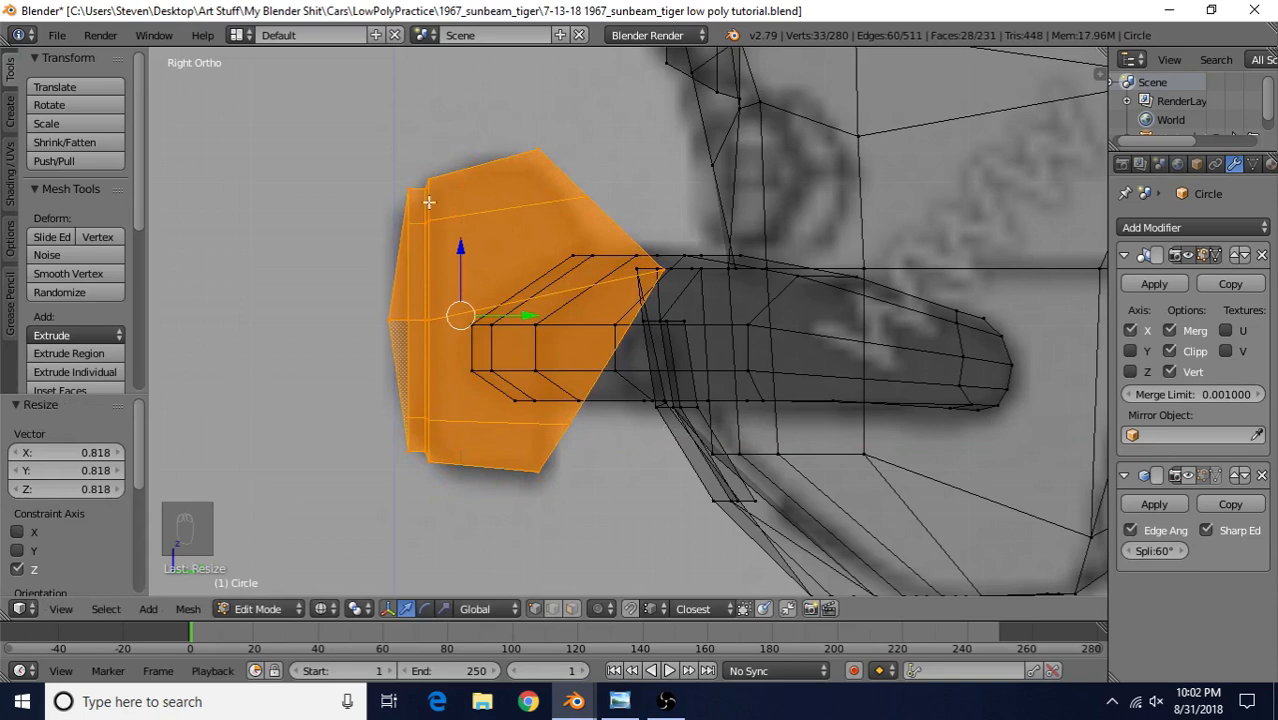
- Lower the guard's top rear vertex slightly and shift the upper rear side vertices -0.000652 in Z to follow the side blueprint
right_click(540, 152)
shift+middle_drag(661, 247, 666, 230)
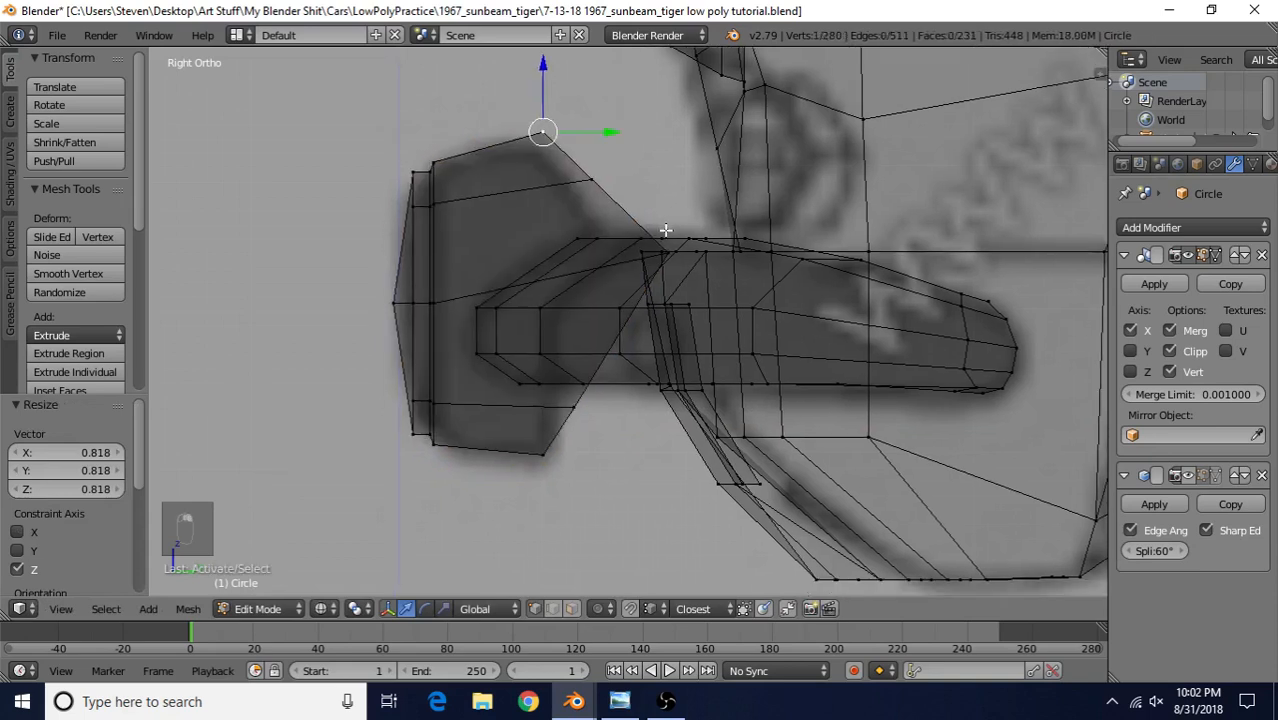
key(b)
drag(505, 124, 567, 160)
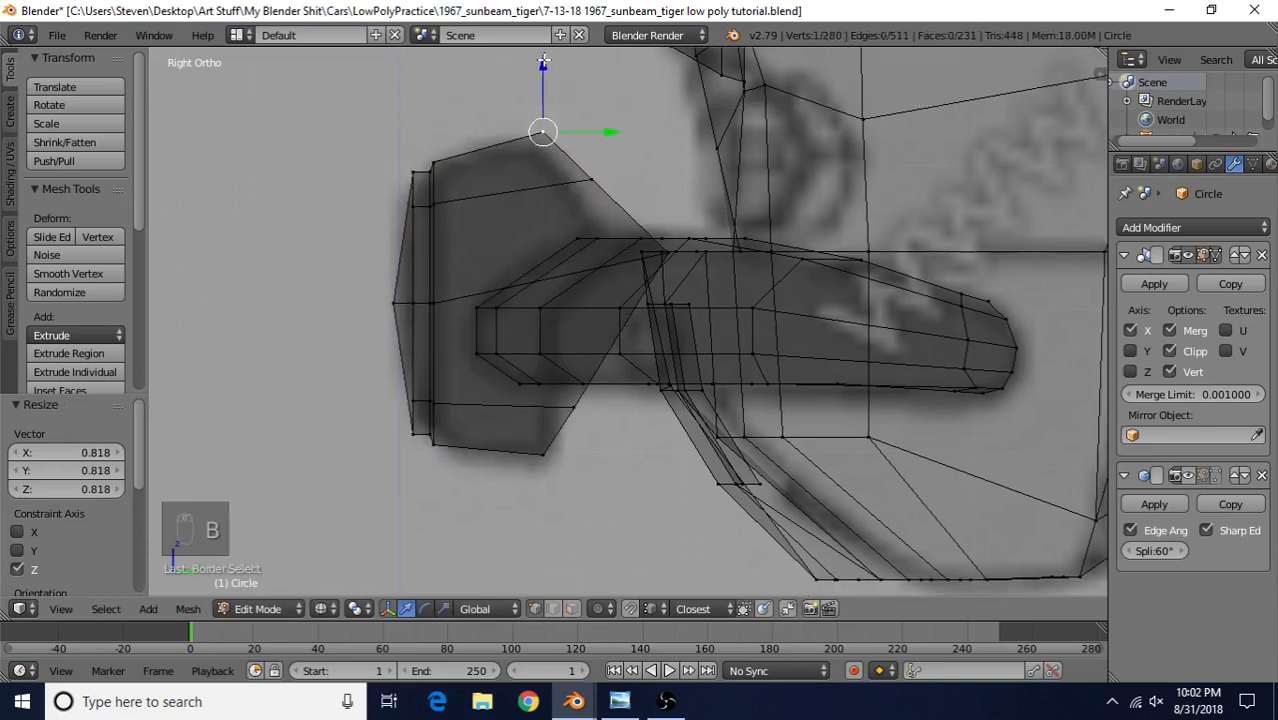
mouse_move(543, 60)
mouse_down()
mouse_move(539, 74)
mouse_move(540, 63)
mouse_up()
right_click(591, 181)
drag(589, 110, 588, 120)
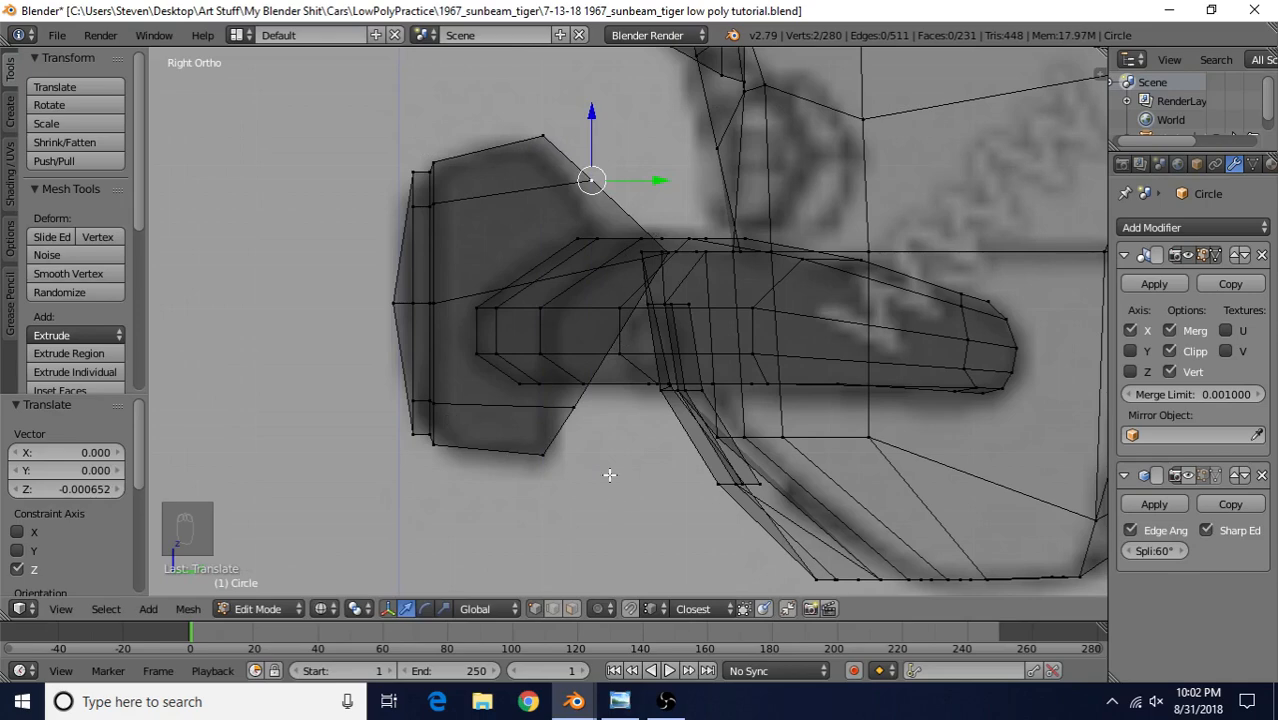
- Move the guard's two lower rear side vertices -0.015 along Y, and adjust them by 0.003 to fit the side blueprint
key(z)
scroll(596, 442, down, 3)
key(Tab)
middle_drag(564, 337, 561, 378)
key(Tab)
scroll(594, 382, up, 2)
right_click(565, 383)
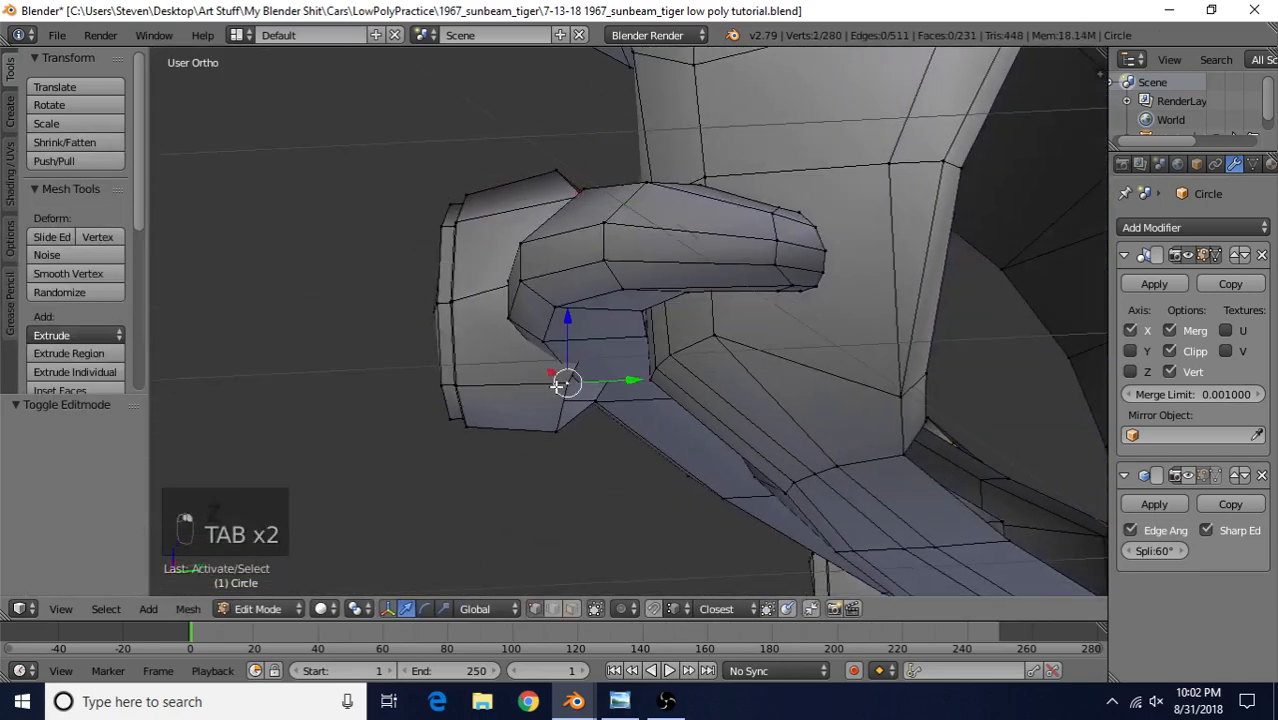
middle_drag(637, 390, 593, 393)
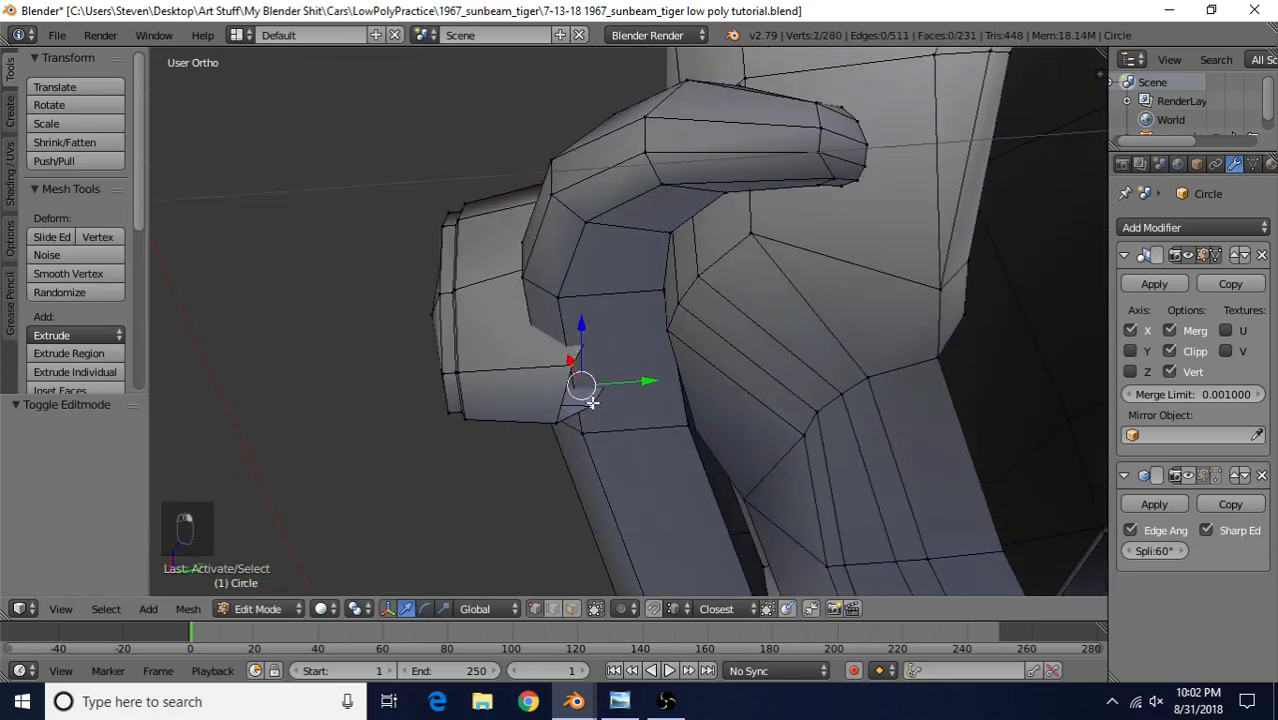
key(KP_3)
key(z)
scroll(603, 430, up, 2)
key(g)
key(y)
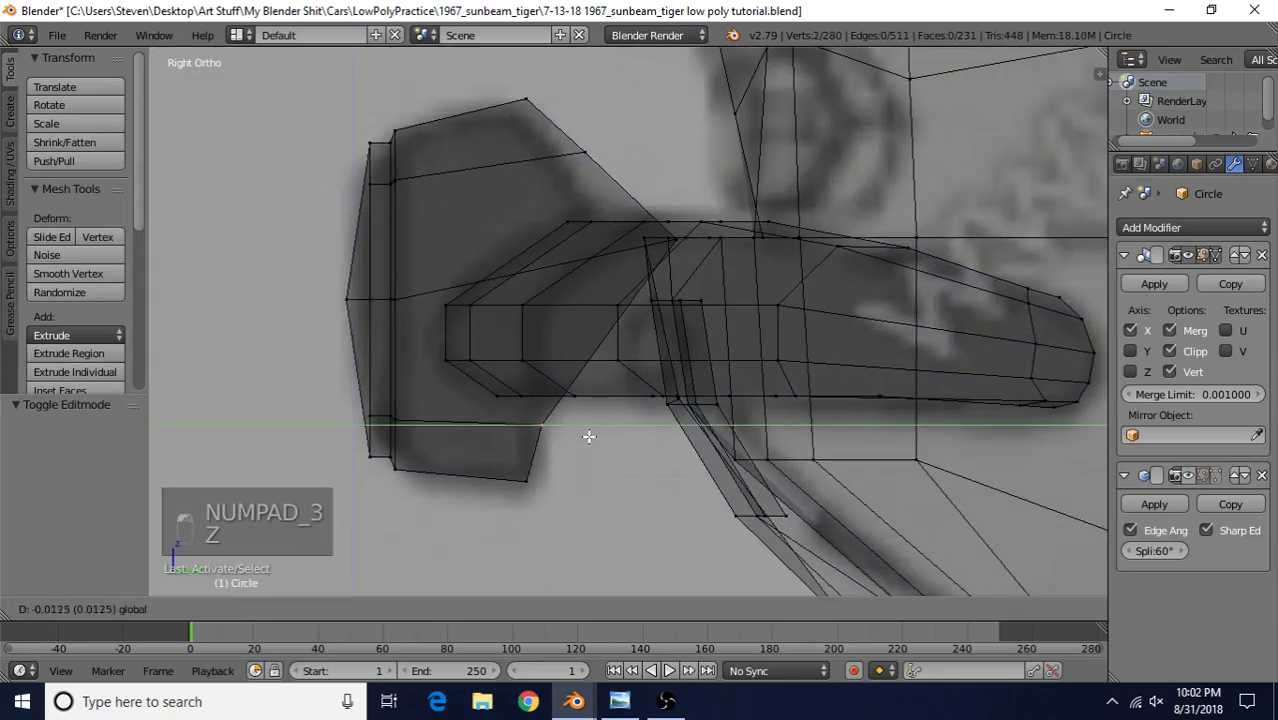
click(537, 482)
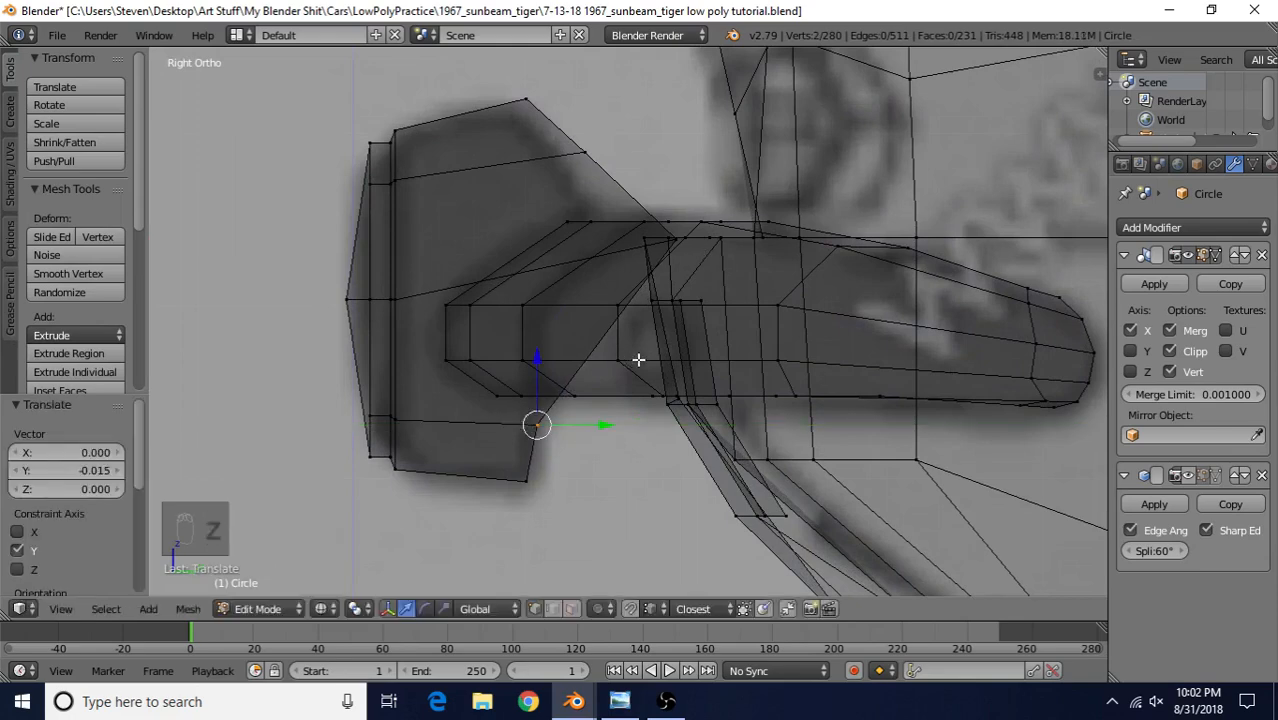
key(z)
scroll(589, 380, down, 4)
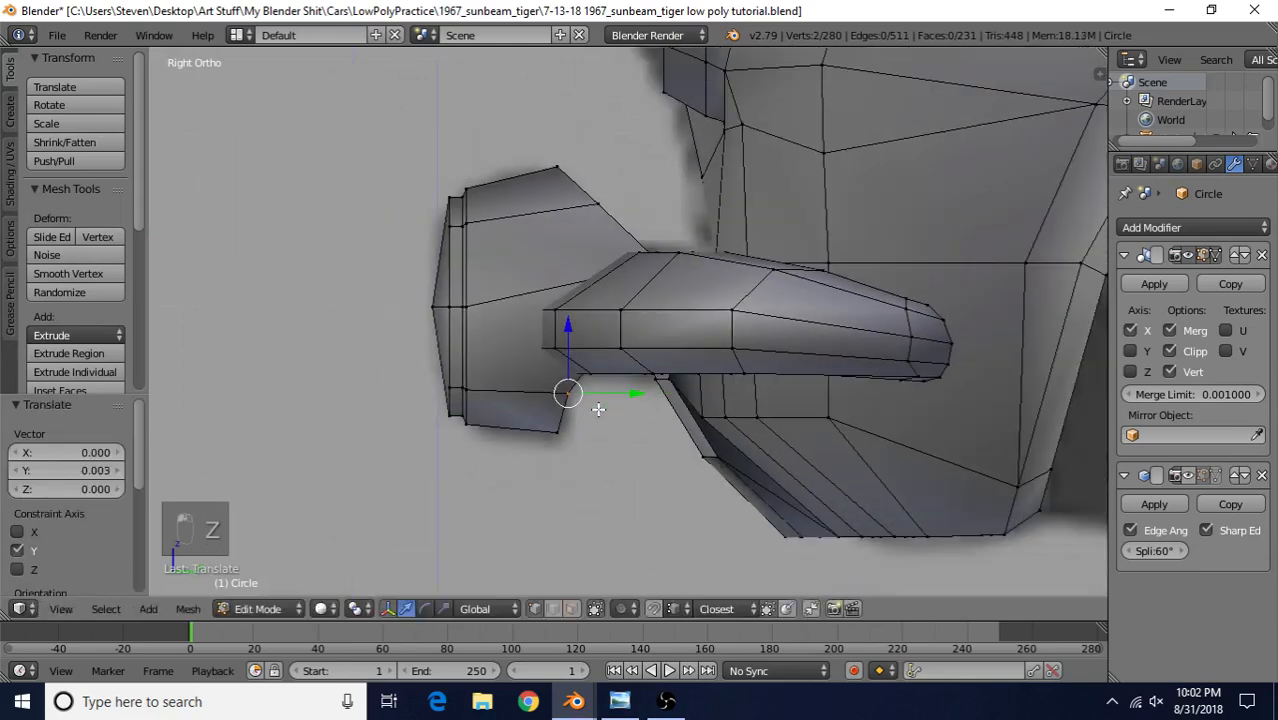
- Add a Bevel modifier to the car body mesh and set its limit method to Weight
key(Tab)
middle_drag(603, 324, 627, 336)
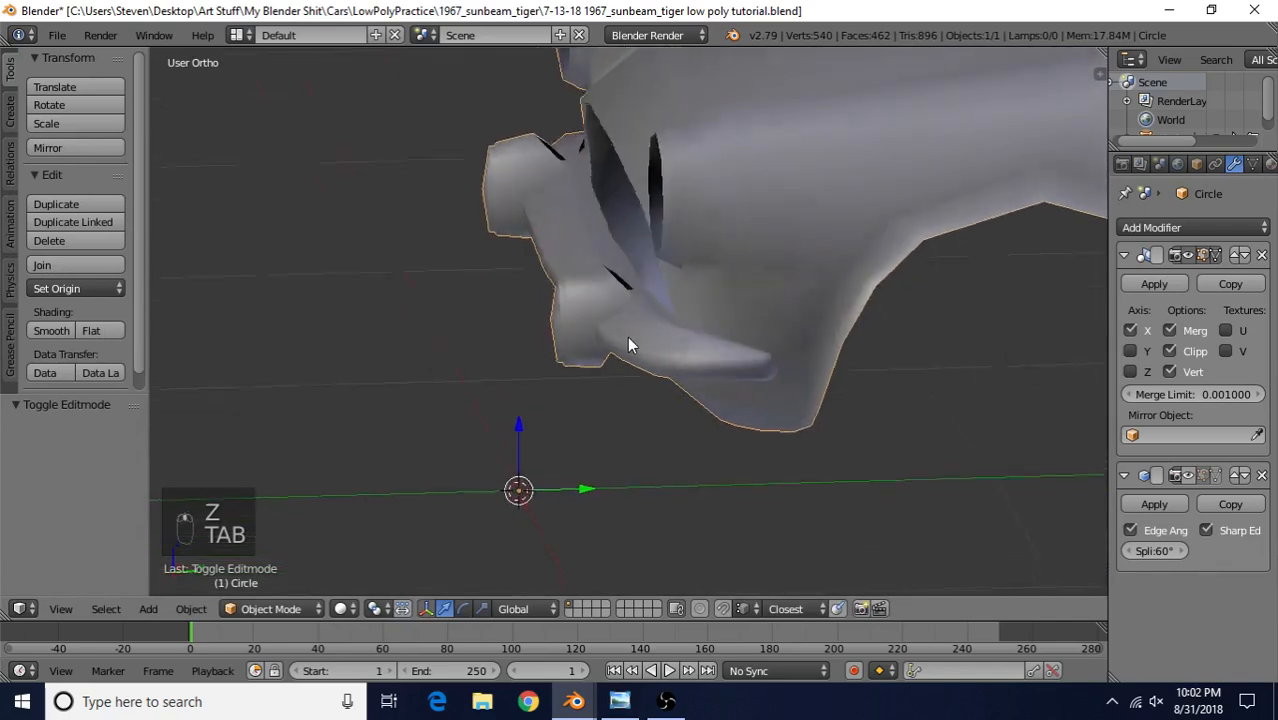
scroll(700, 300, up, 4)
middle_drag(773, 276, 617, 295)
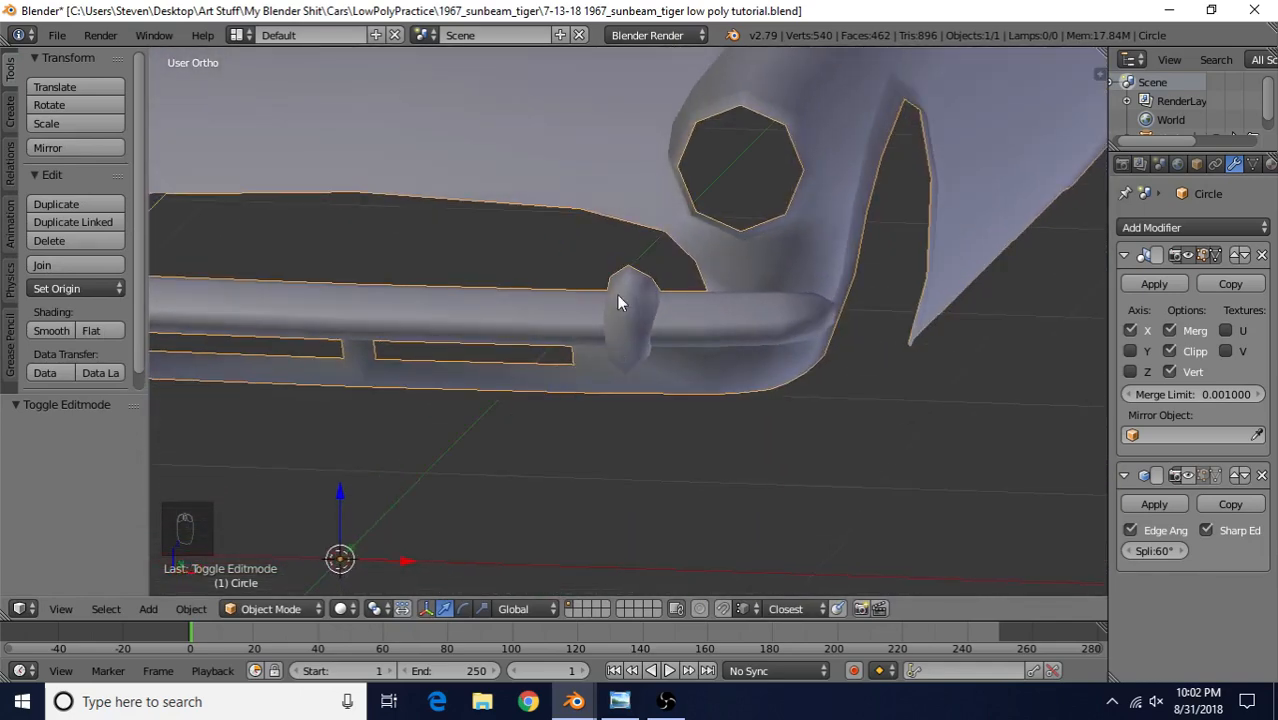
click(1160, 229)
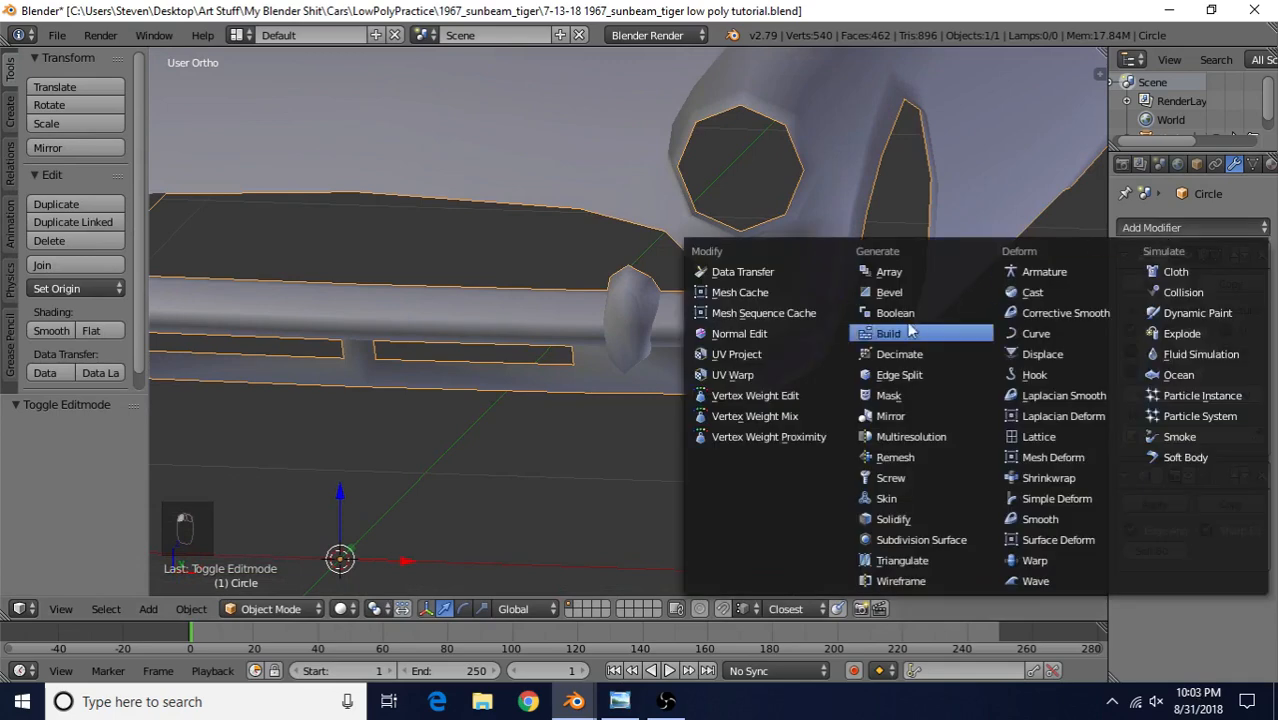
click(889, 292)
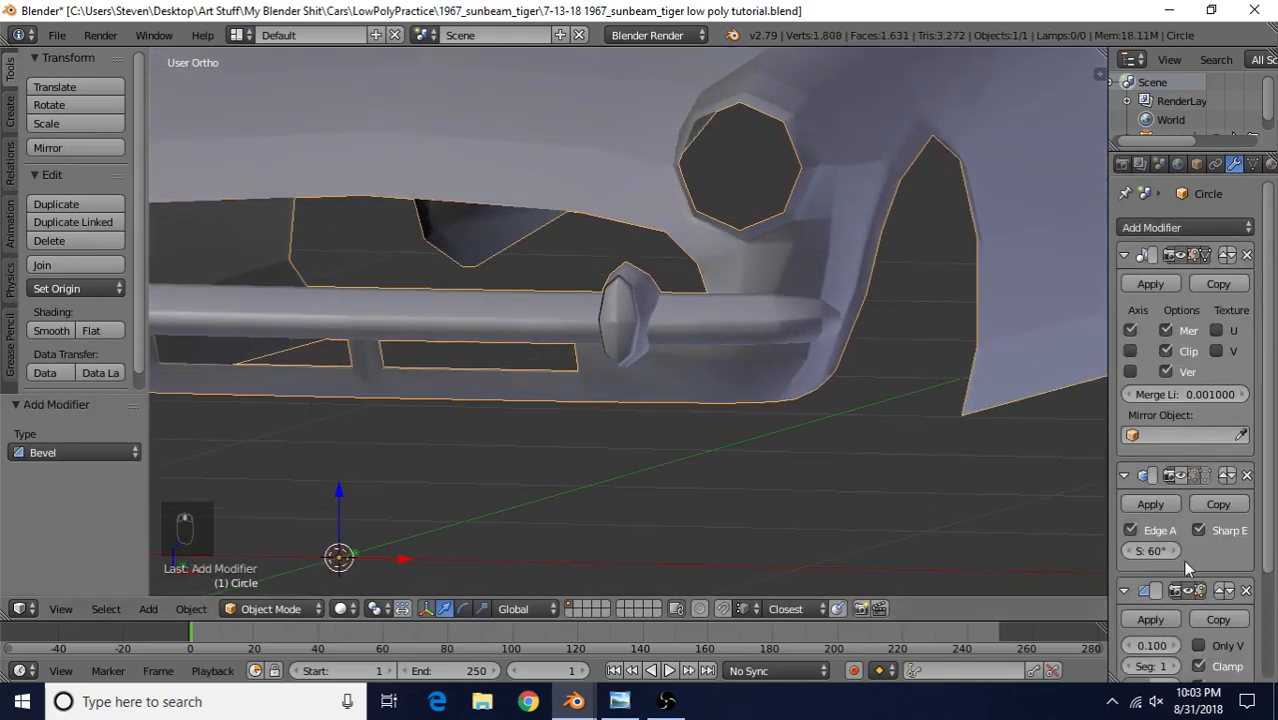
scroll(1183, 560, down, 3)
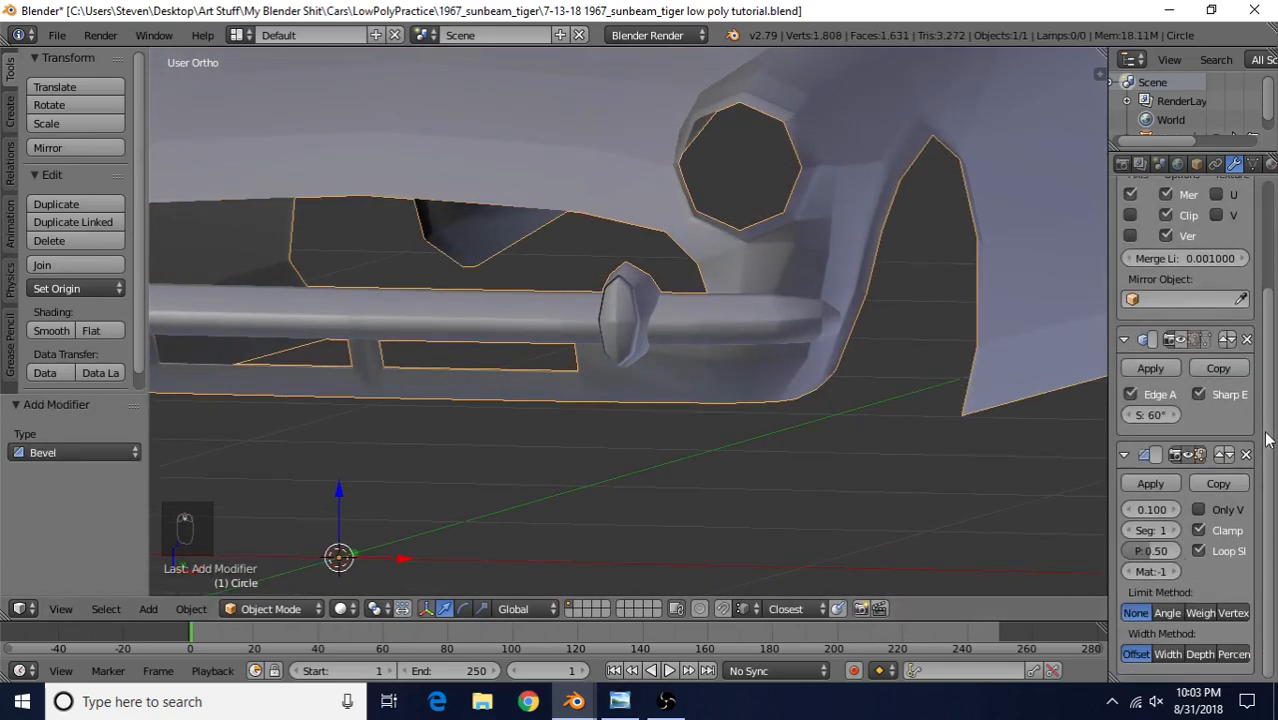
click(1199, 613)
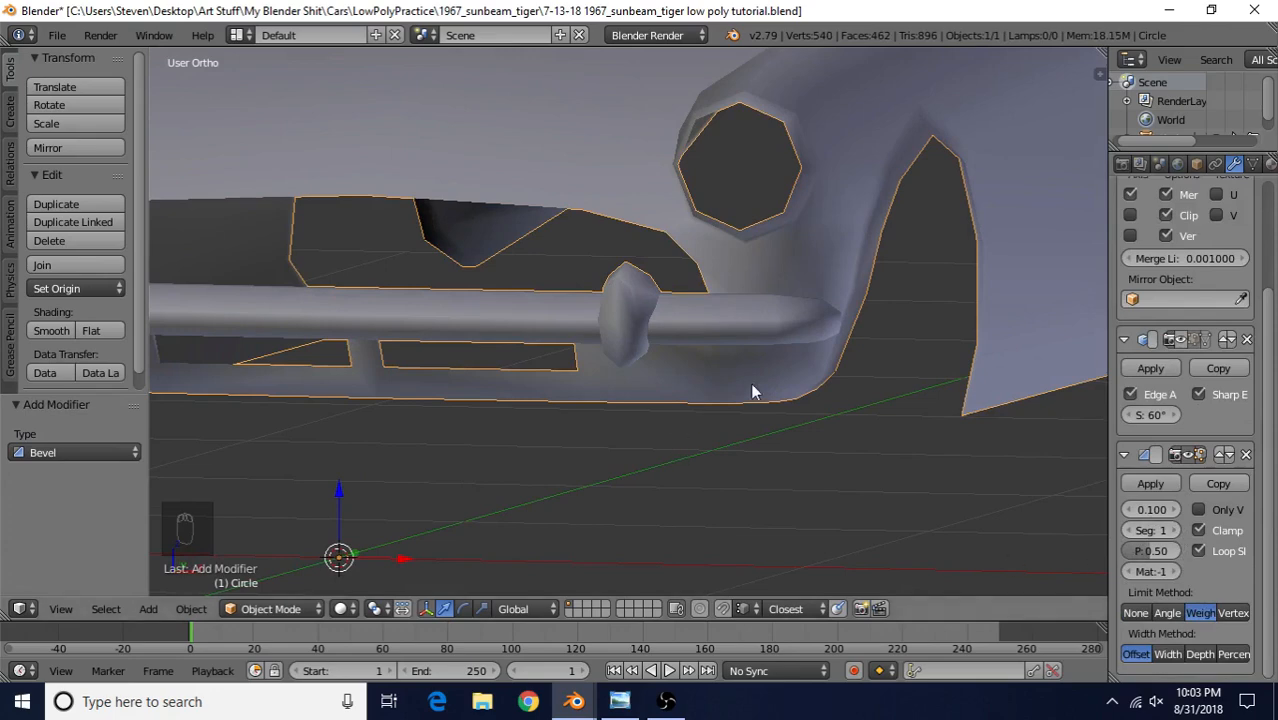
- Select the rear edge loop of the groove around the bumper guard's front face and give it an edge bevel weight of 1.000
middle_drag(750, 385, 670, 408)
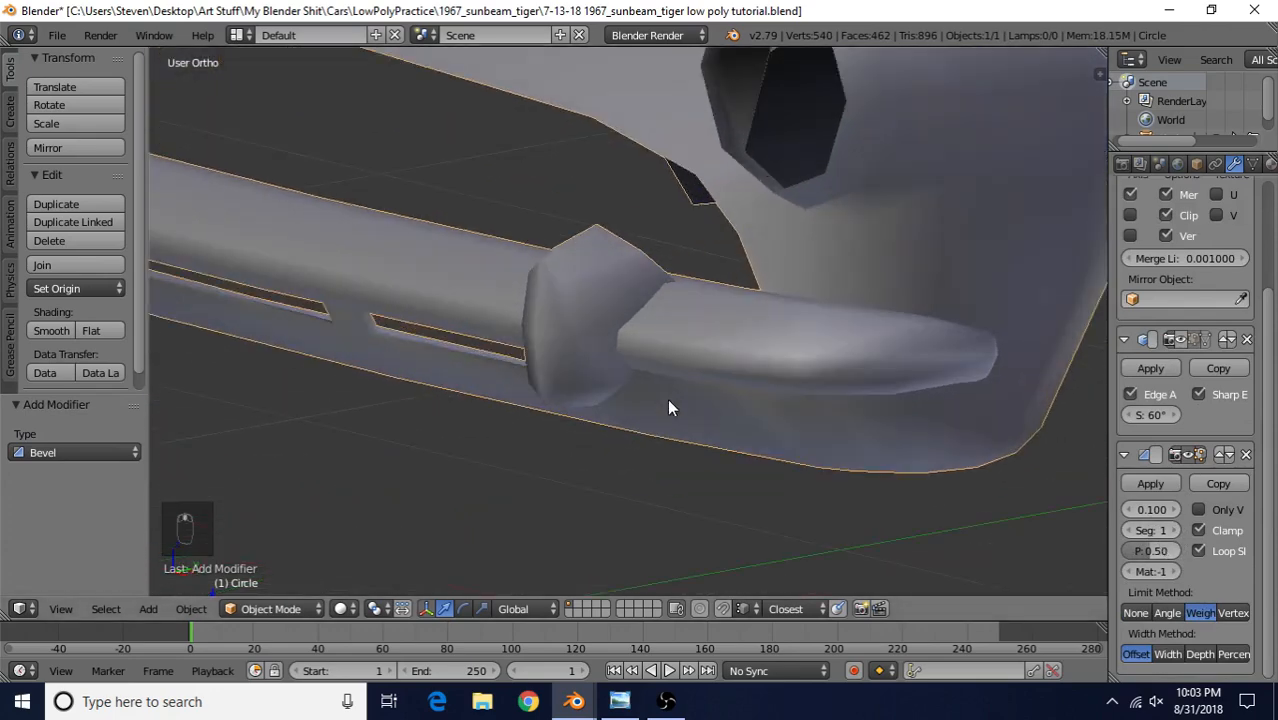
key(Tab)
scroll(604, 336, up, 4)
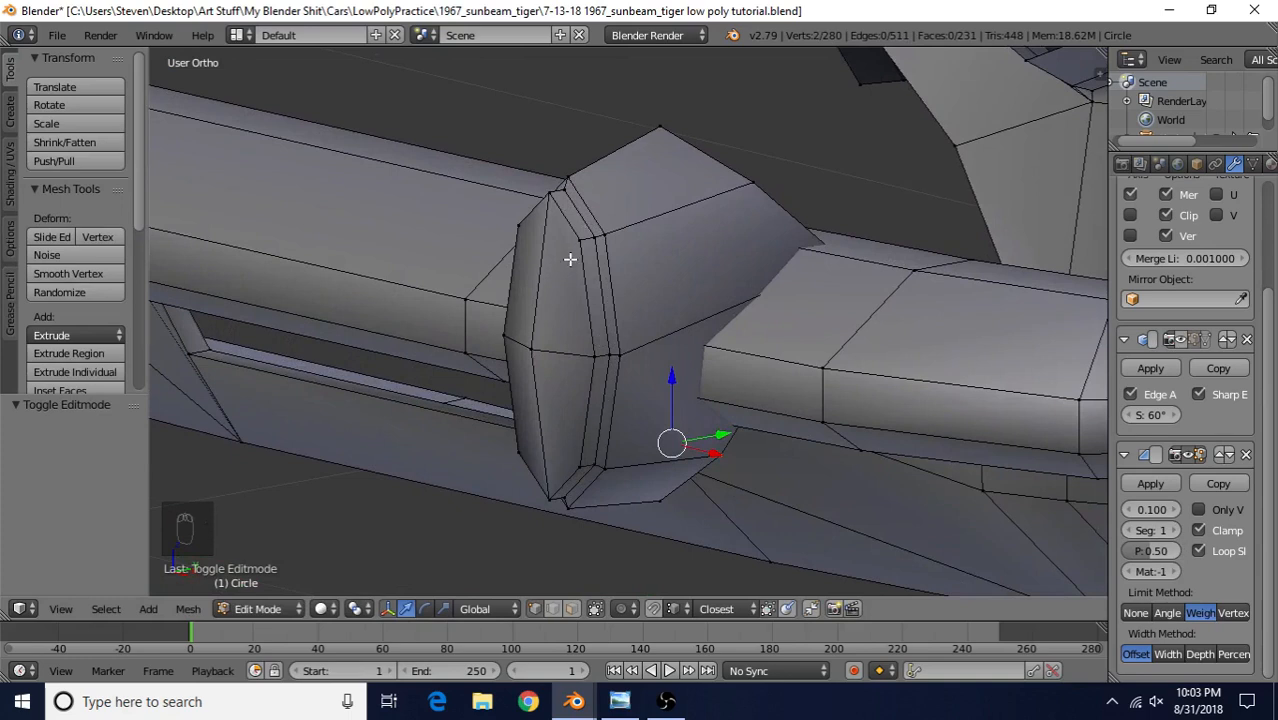
alt+right_click(603, 290)
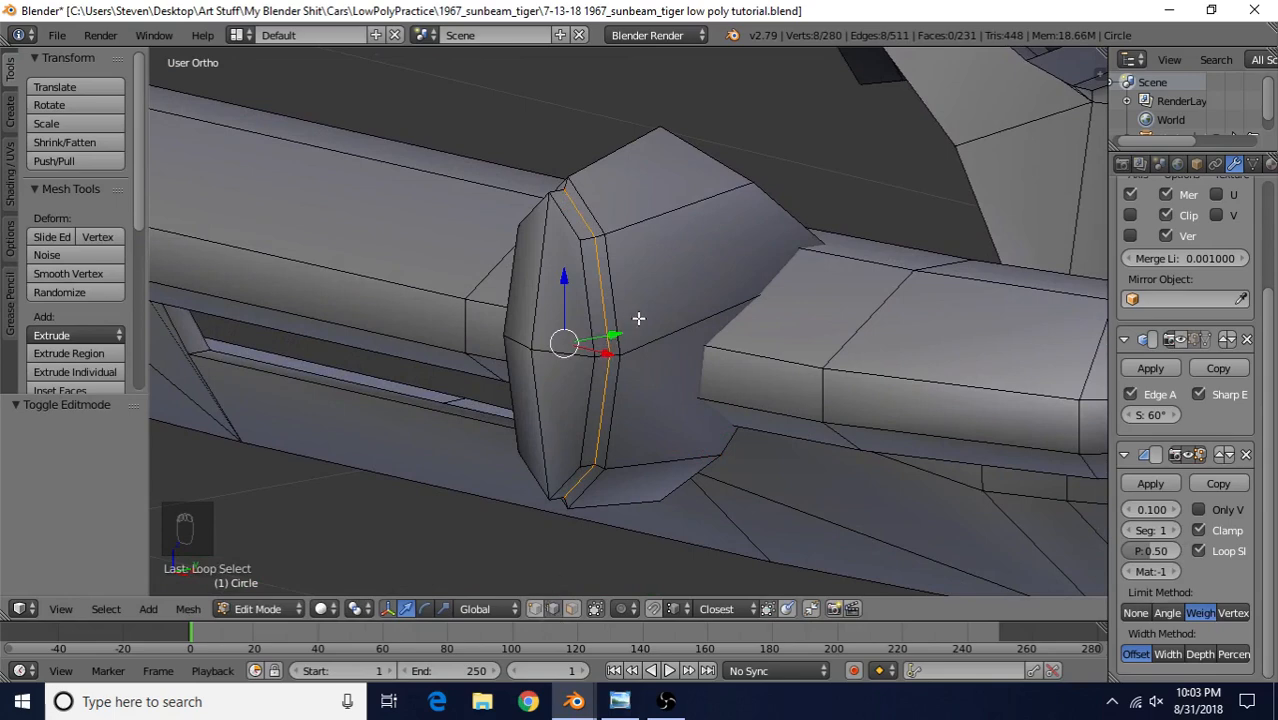
shift+middle_drag(615, 259, 713, 273)
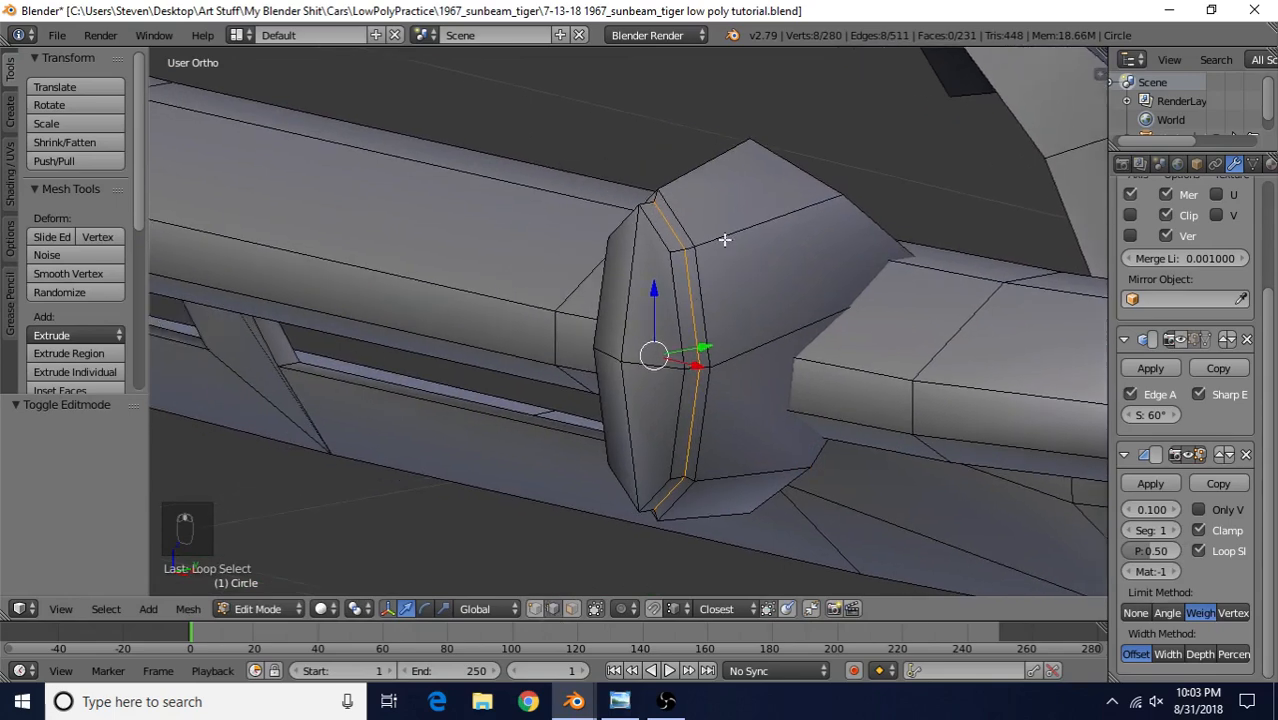
key(ctrl+e)
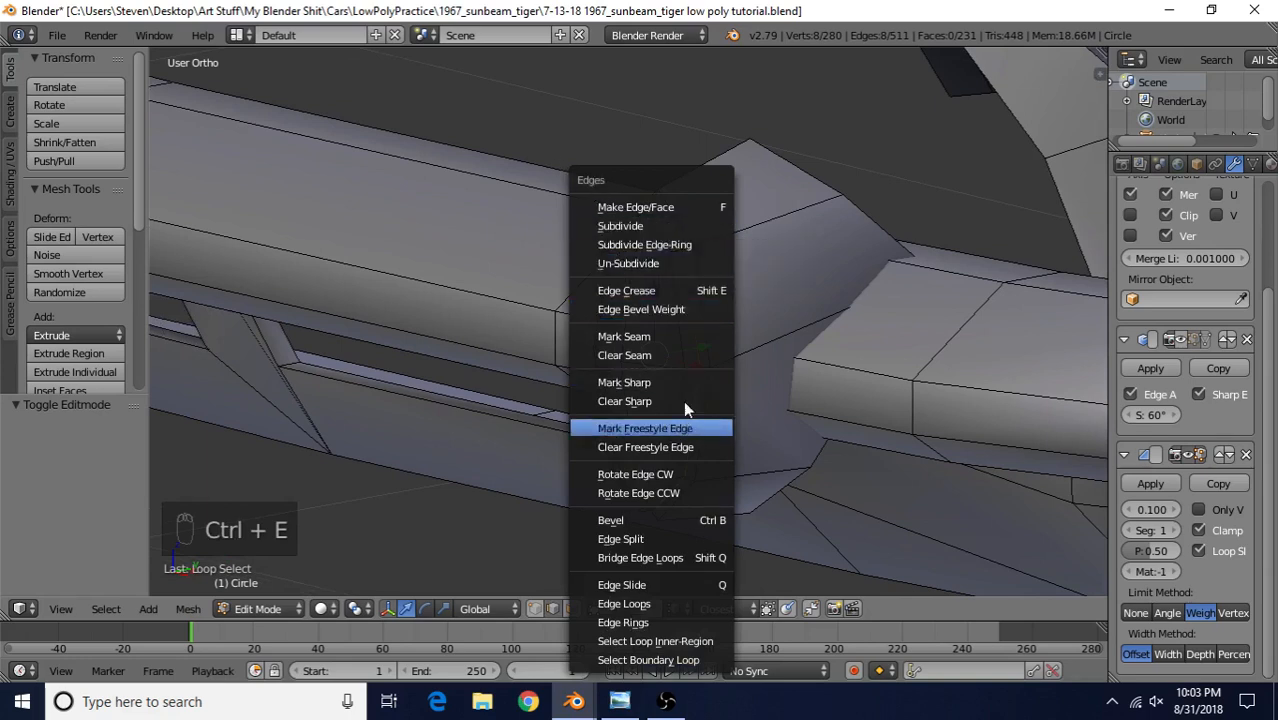
click(637, 310)
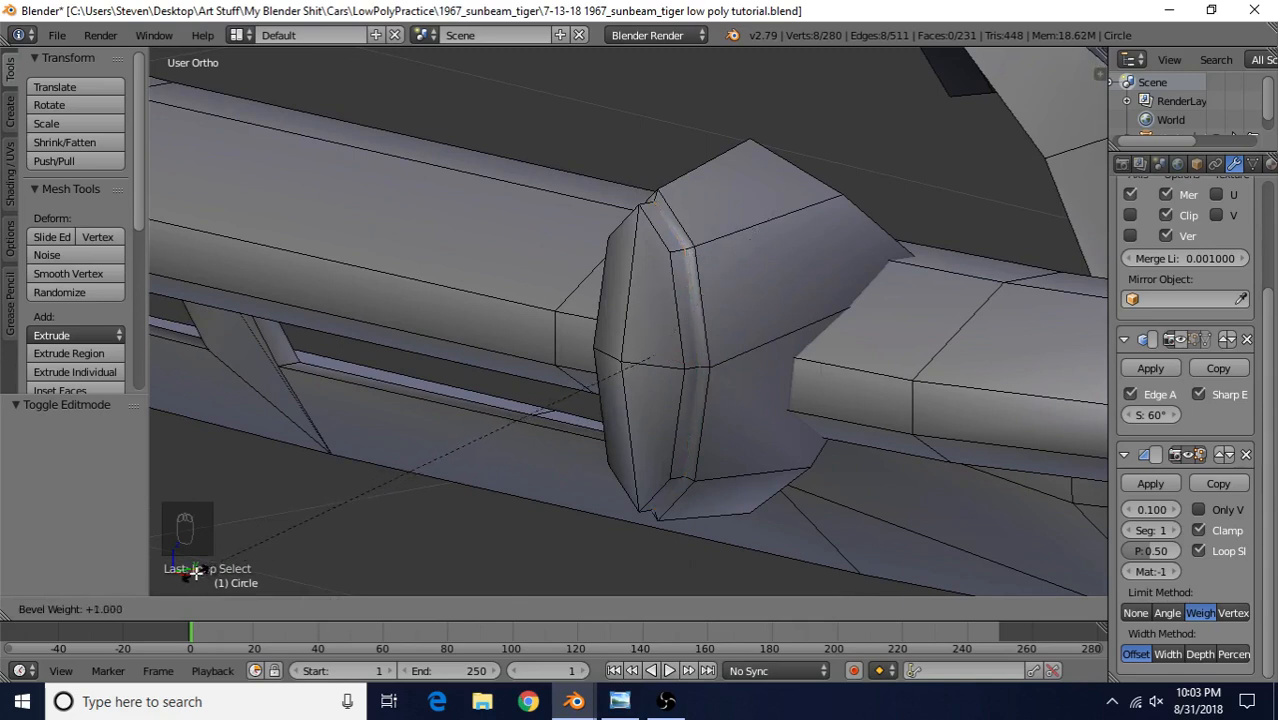
click(204, 560)
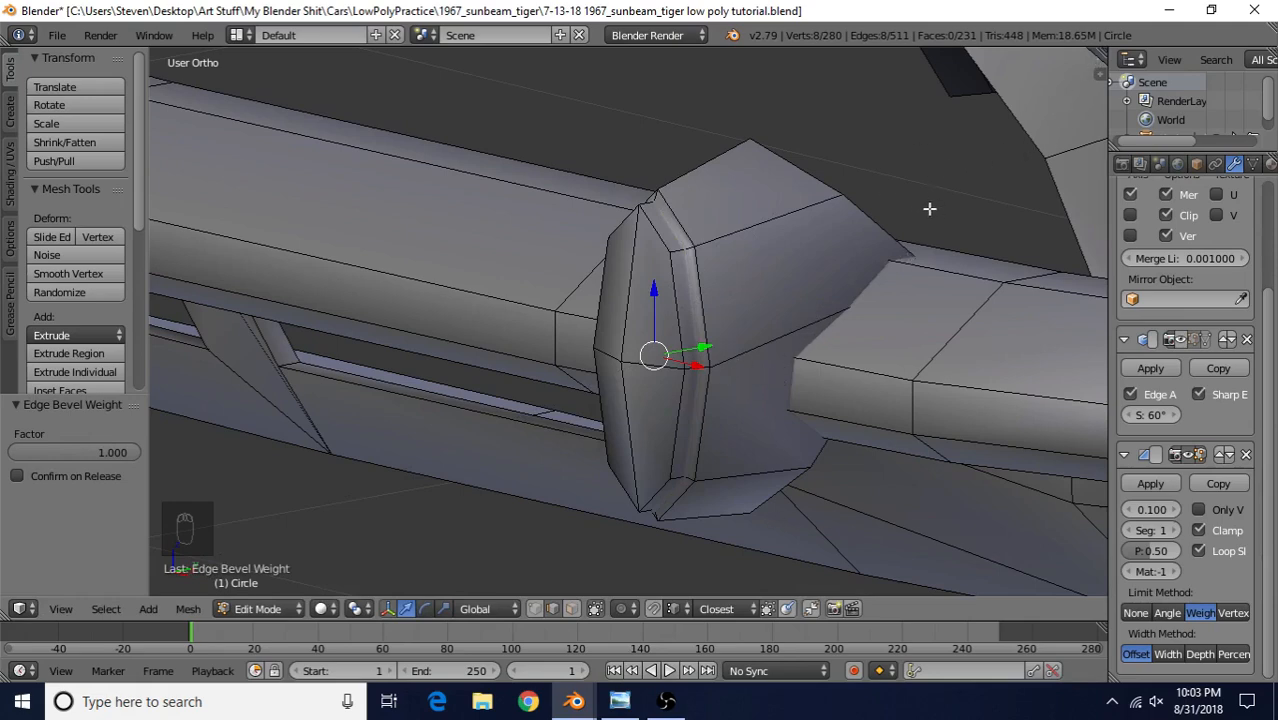
- Check the selected guard loop's mean bevel weight in the transform properties and try to readjust the weight
key(n)
scroll(1091, 466, down, 5)
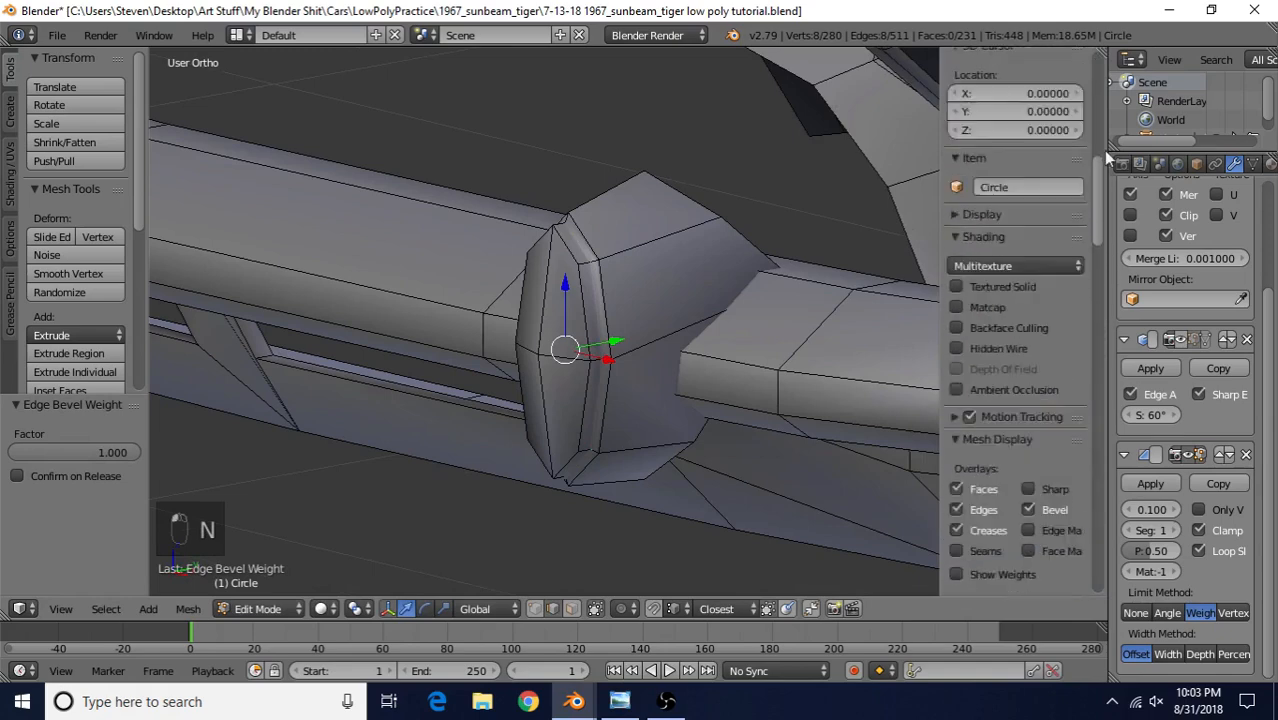
drag(1105, 151, 1115, 65)
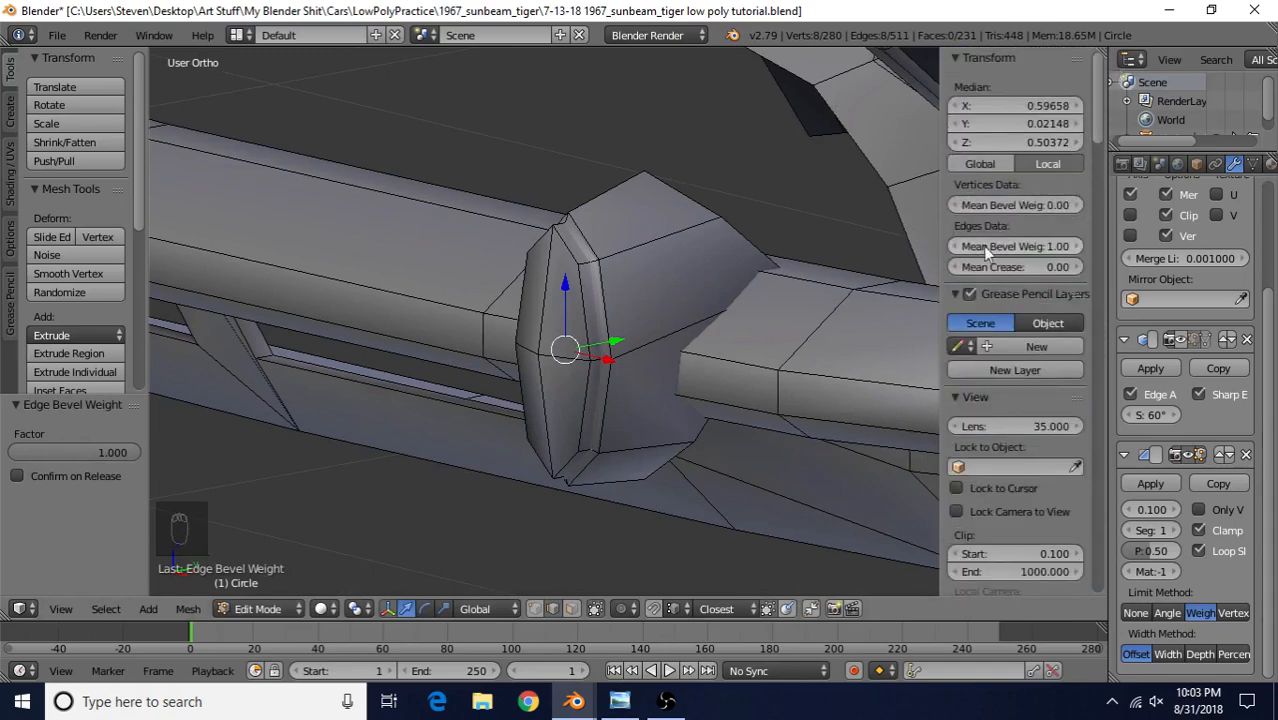
mouse_move(1038, 252)
mouse_down()
mouse_move(1022, 252)
mouse_move(1038, 252)
mouse_up()
key(ctrl+e)
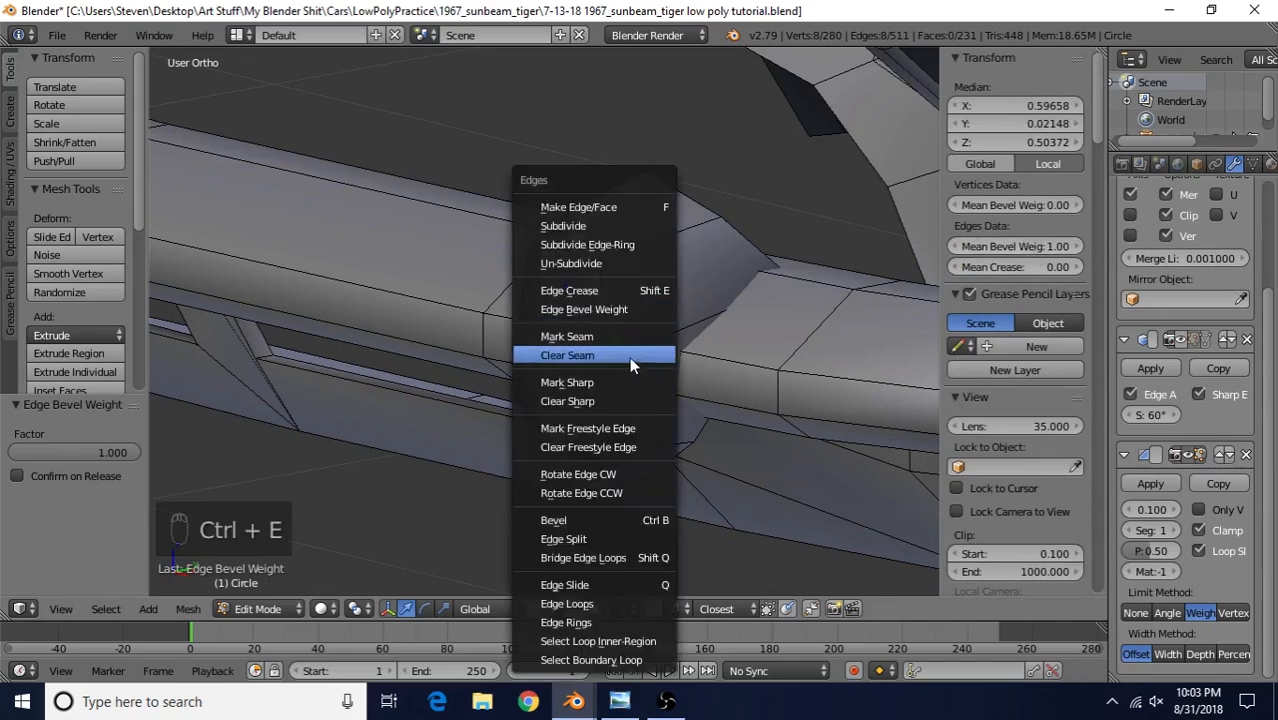
click(555, 310)
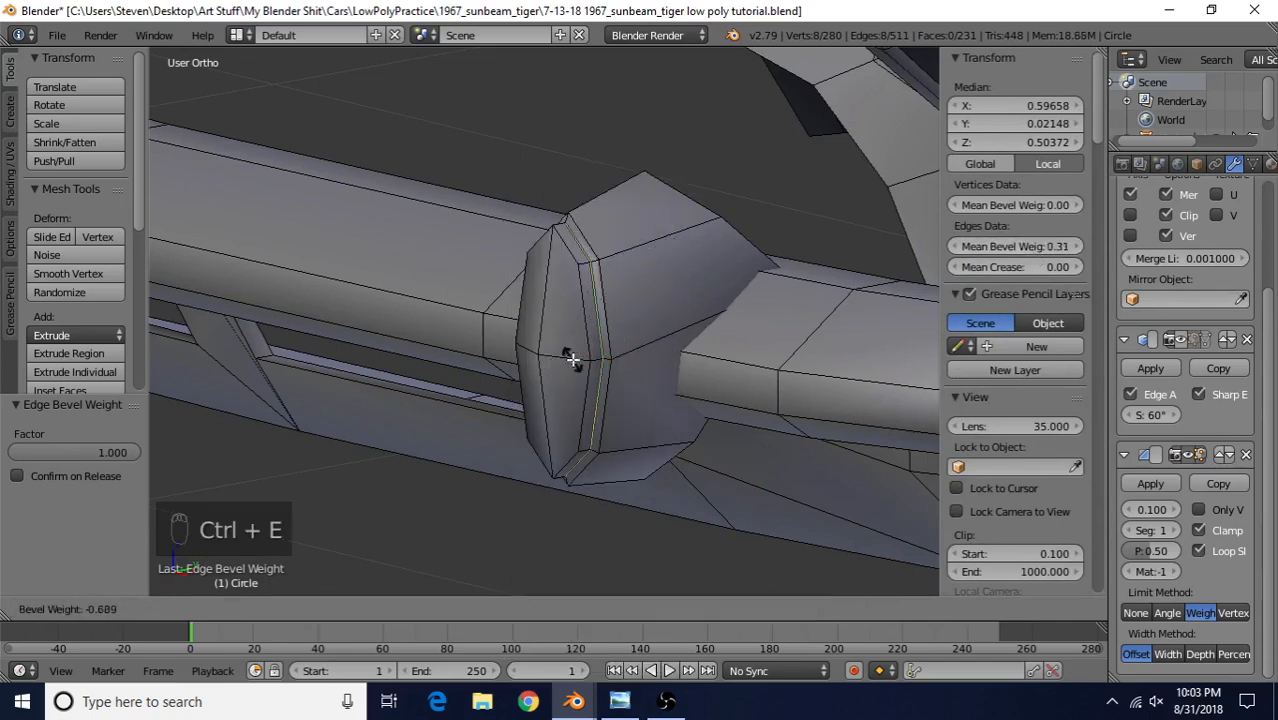
click(578, 326)
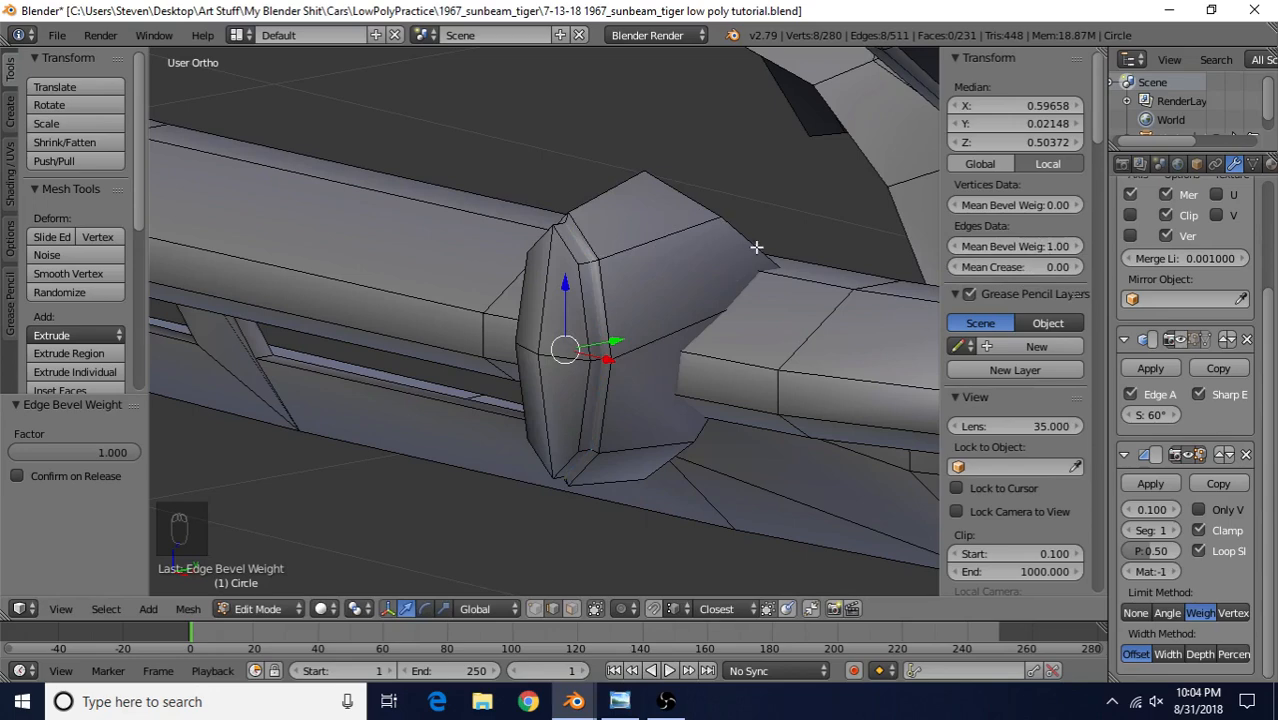
key(n)
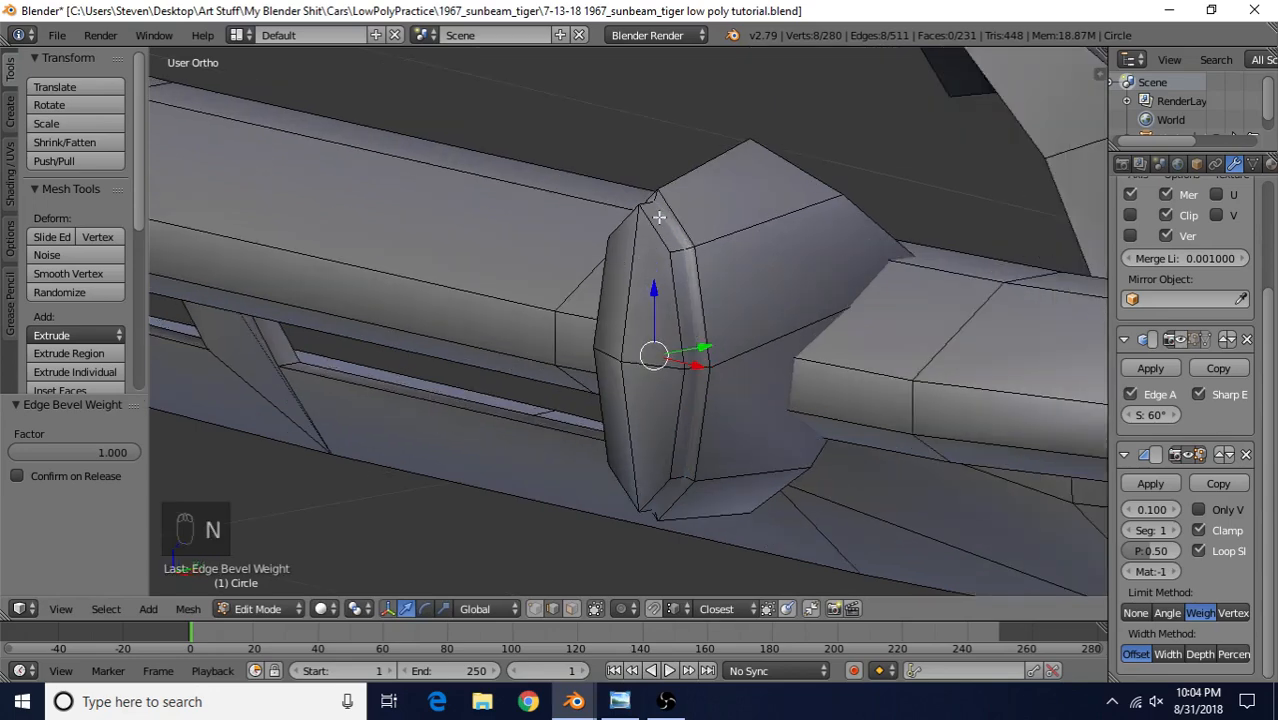
key(n)
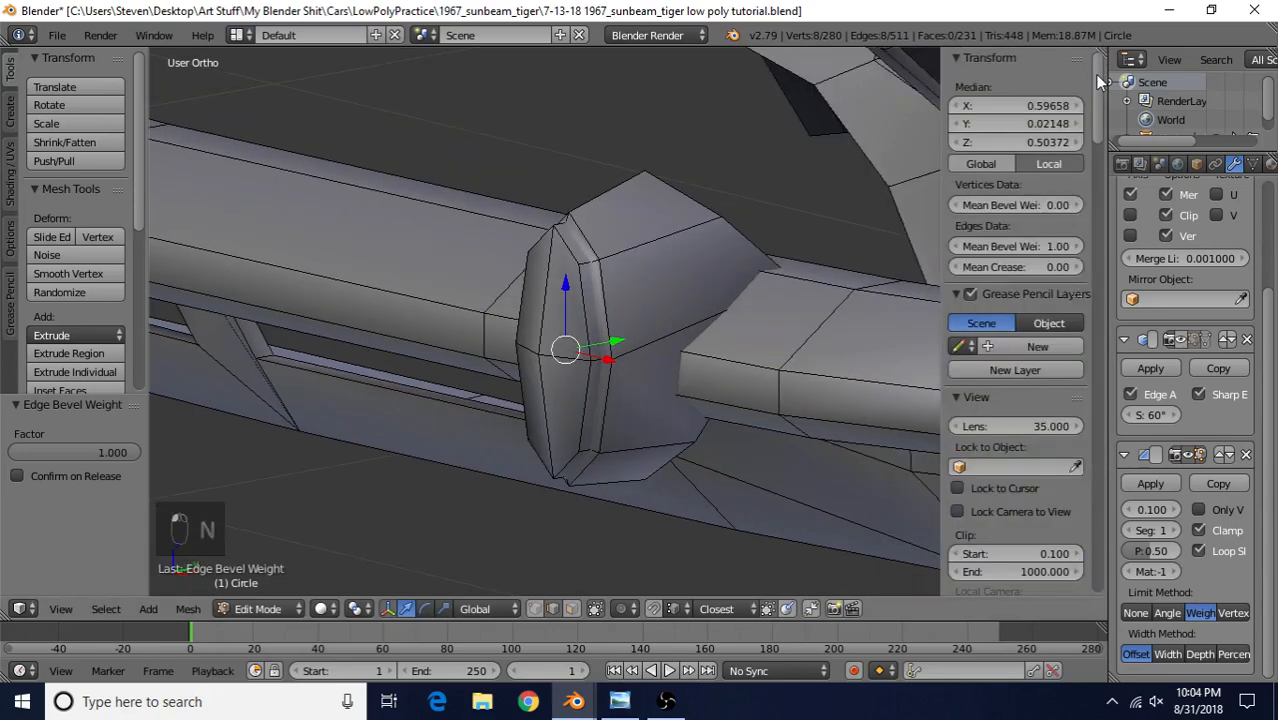
drag(938, 91, 1104, 95)
key(n)
key(n)
key(n)
key(n)
key(n)
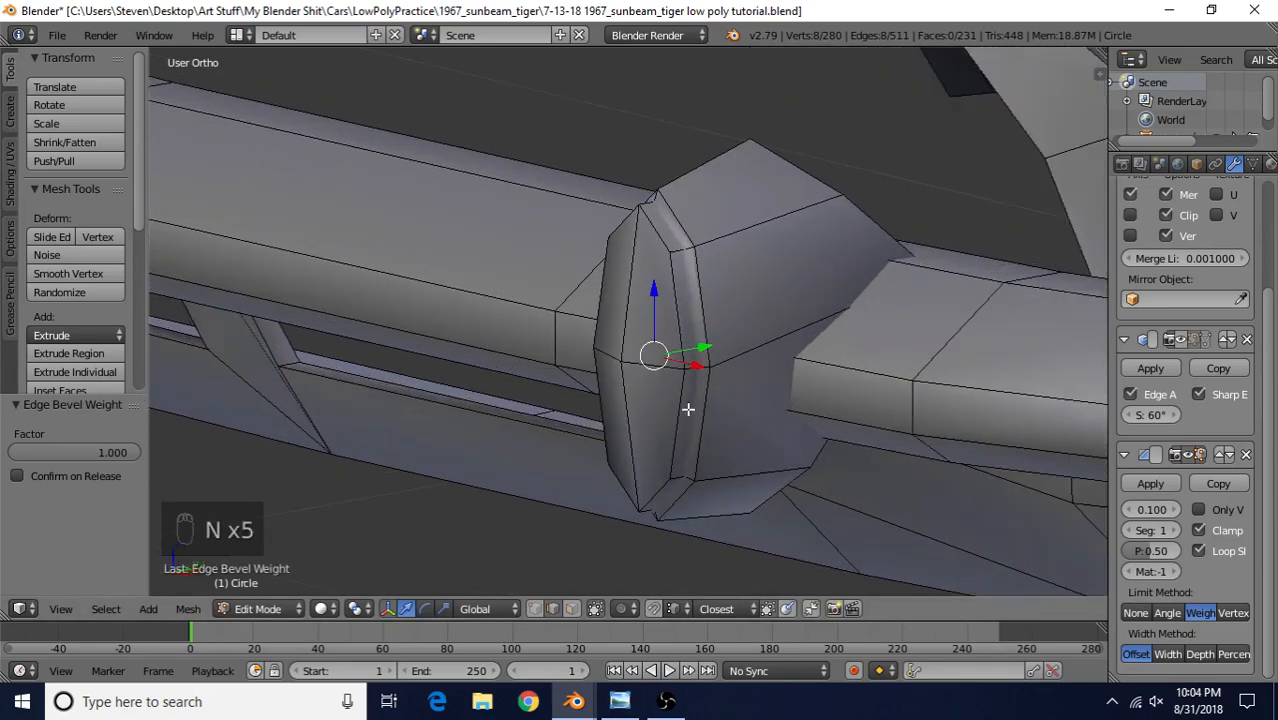
- Select all edges of the inner loop outlining the guard's front face and raise their edge bevel weight
key(Tab)
middle_drag(668, 262, 713, 331)
key(Tab)
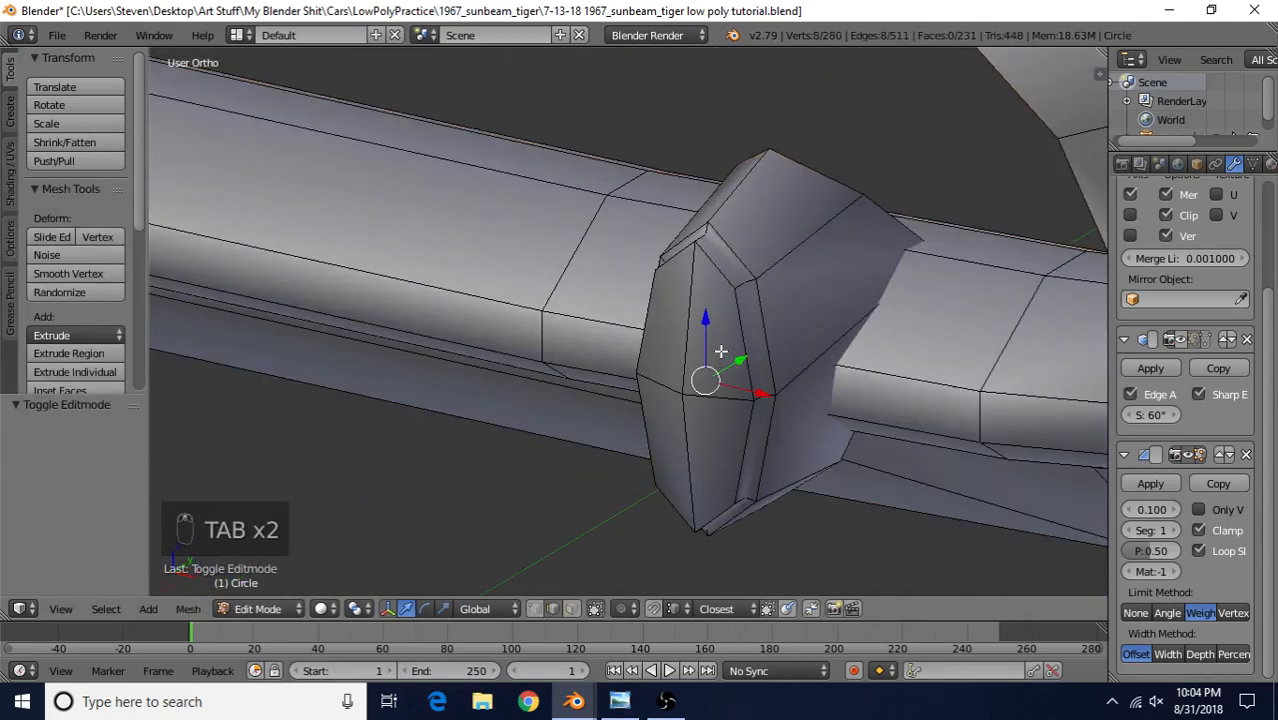
alt+click(717, 290)
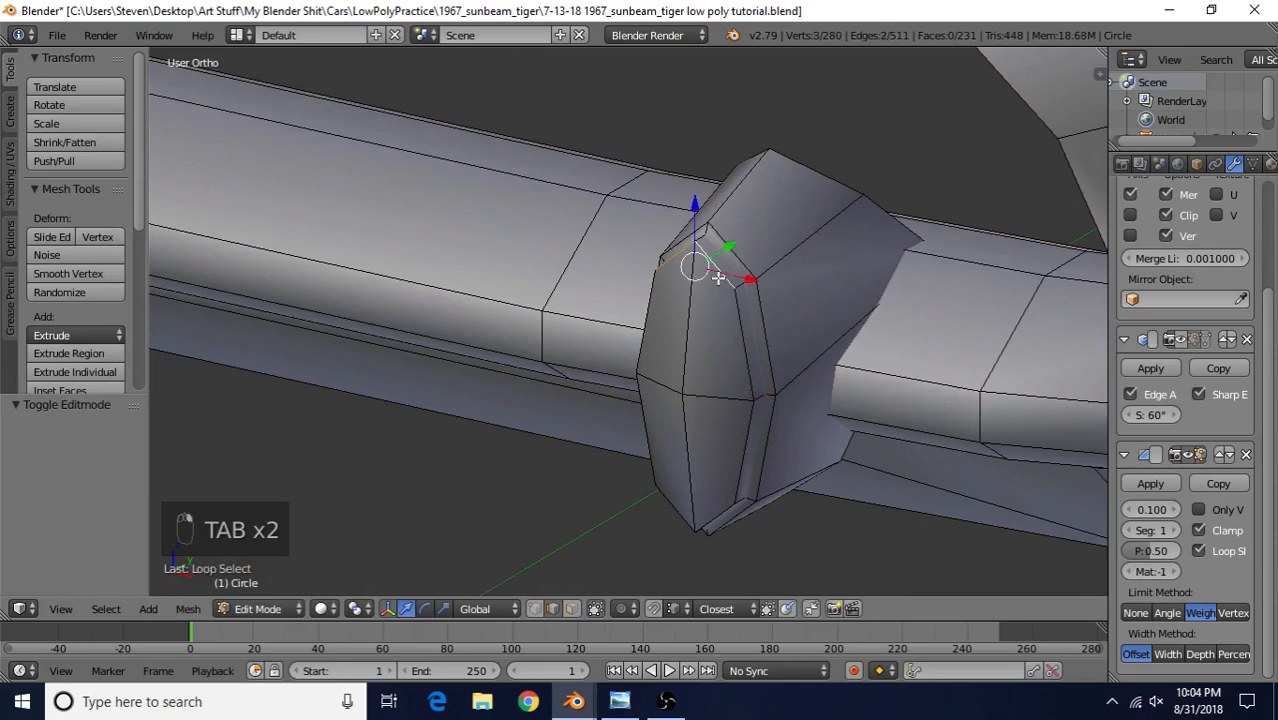
alt+shift+click(743, 358)
middle_drag(716, 461, 799, 390)
alt+shift+click(754, 210)
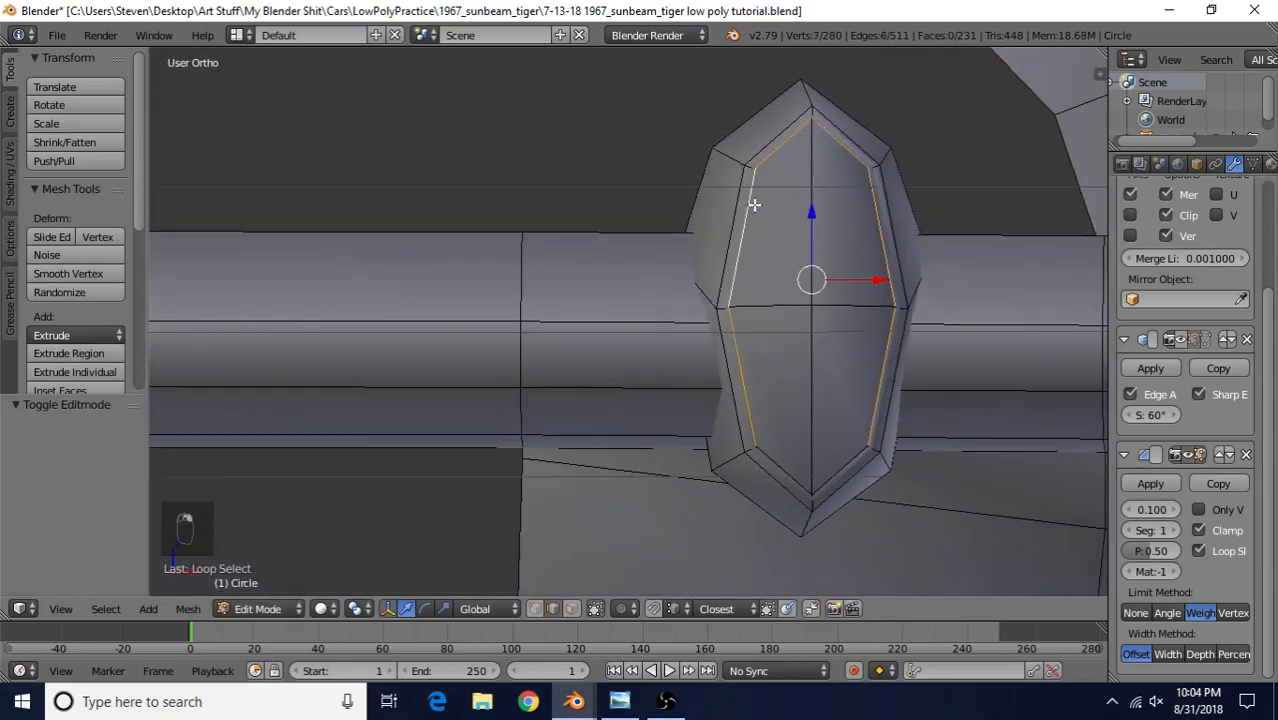
alt+shift+click(774, 461)
middle_drag(770, 391, 718, 340)
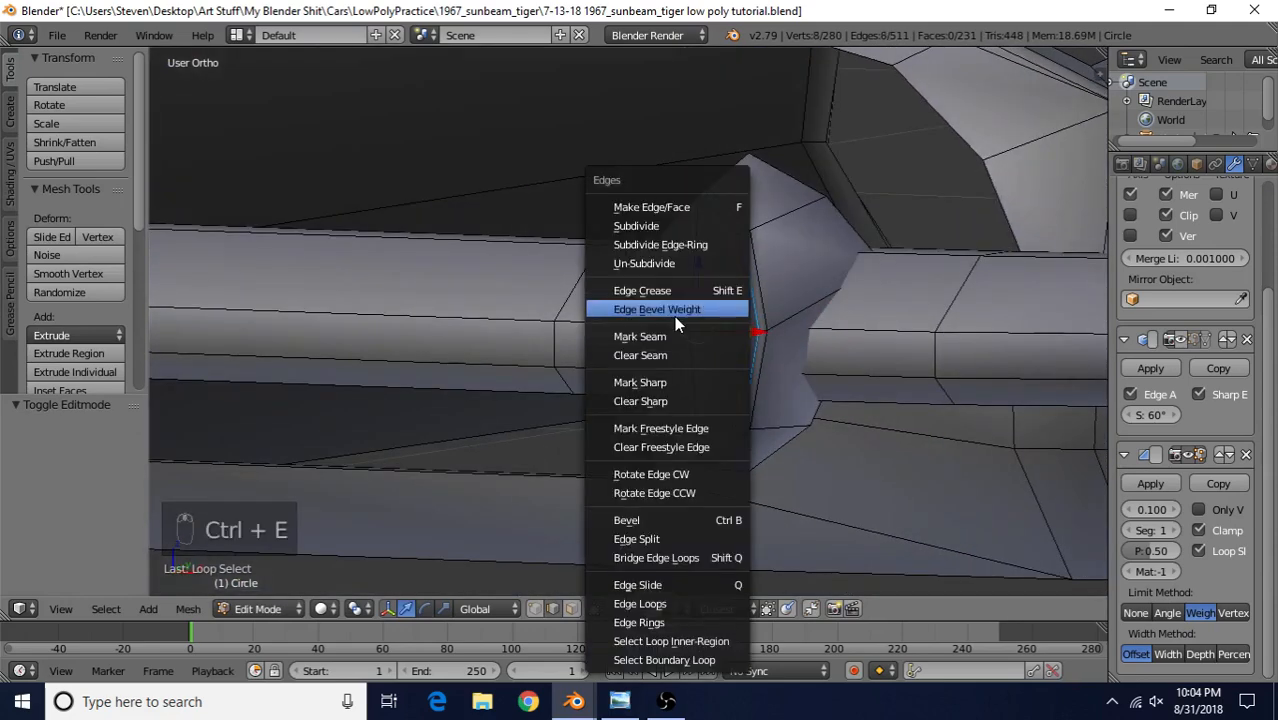
click(674, 310)
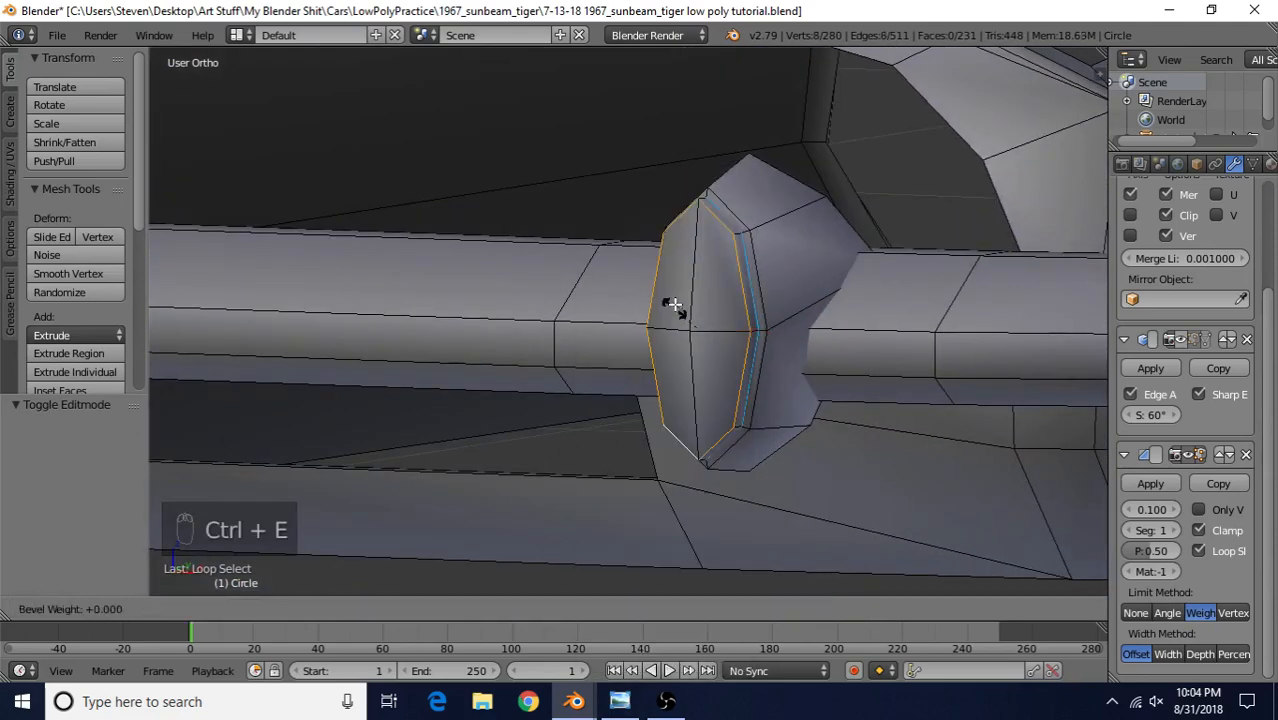
click(900, 110)
- Inspect the bevelled bumper guards in Object Mode and compare them with the 1965 Sunbeam Tiger front-view reference photo
middle_drag(900, 110, 813, 337)
key(Tab)
scroll(688, 361, down, 5)
scroll(805, 350, up, 5)
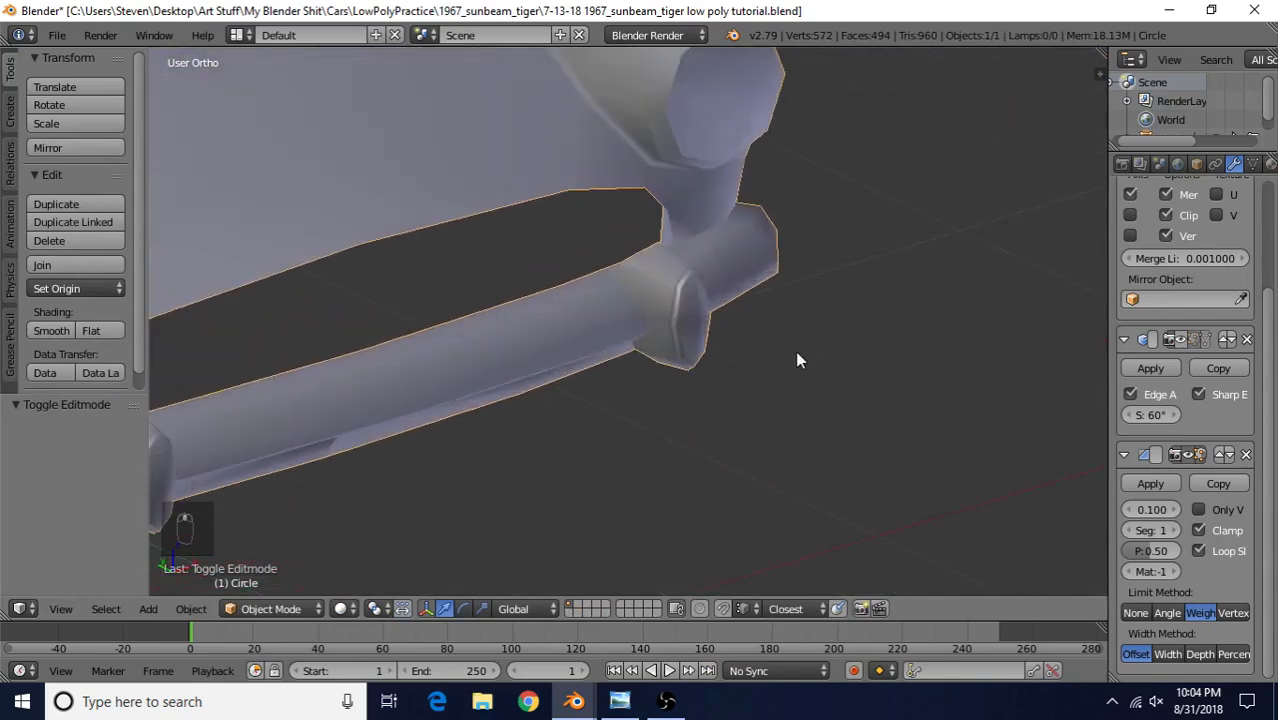
key(alt+Tab)
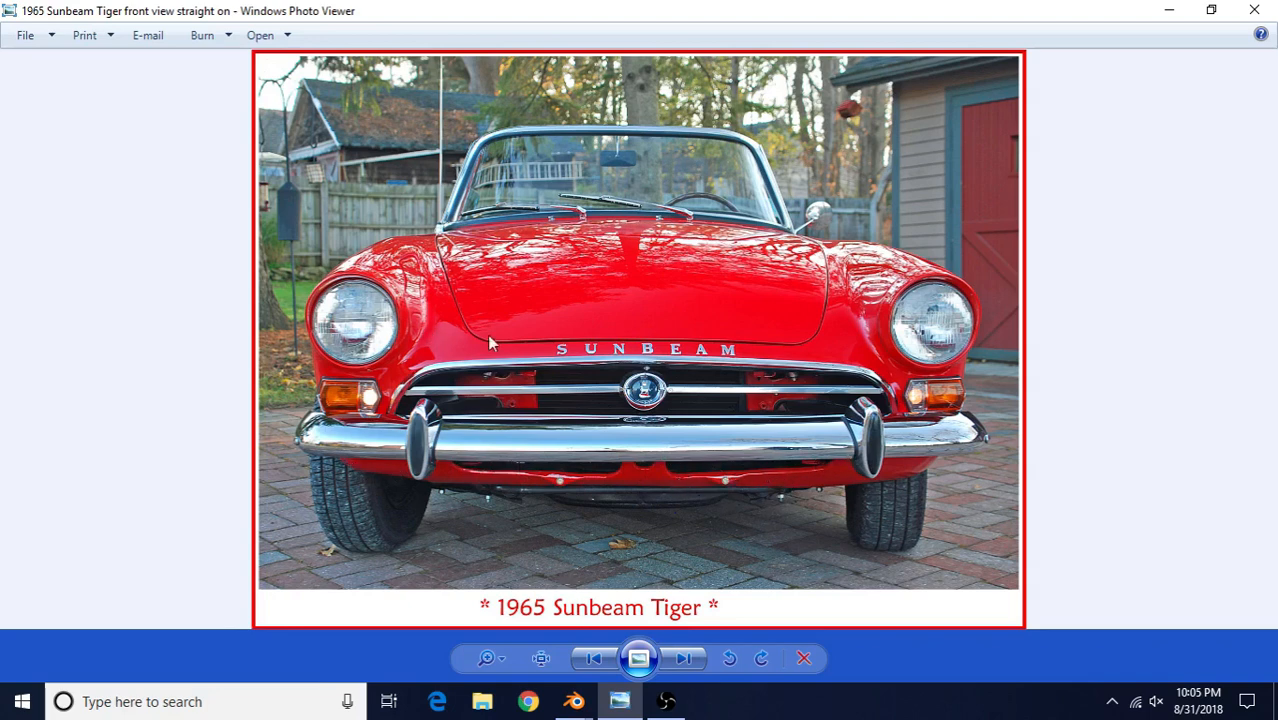
click(574, 701)
click(680, 625)
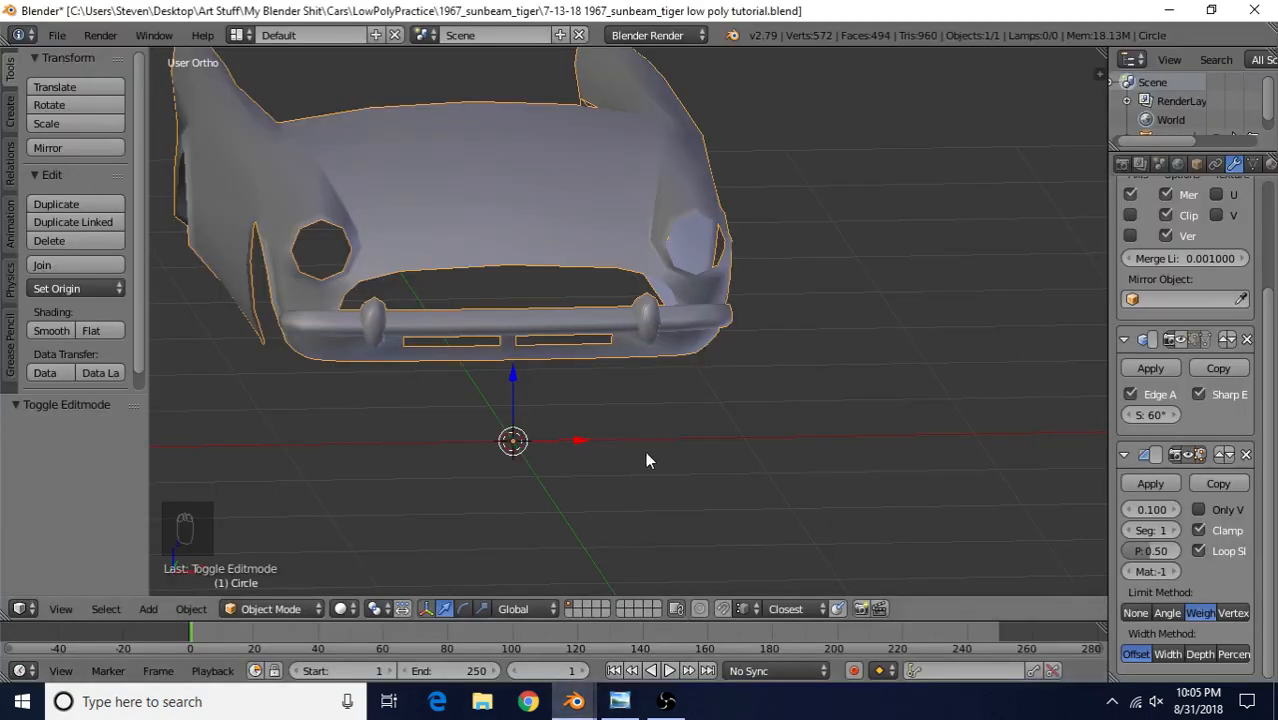
- Put the car body into Edit Mode in the front view and switch to vertex selection
key(KP_1)
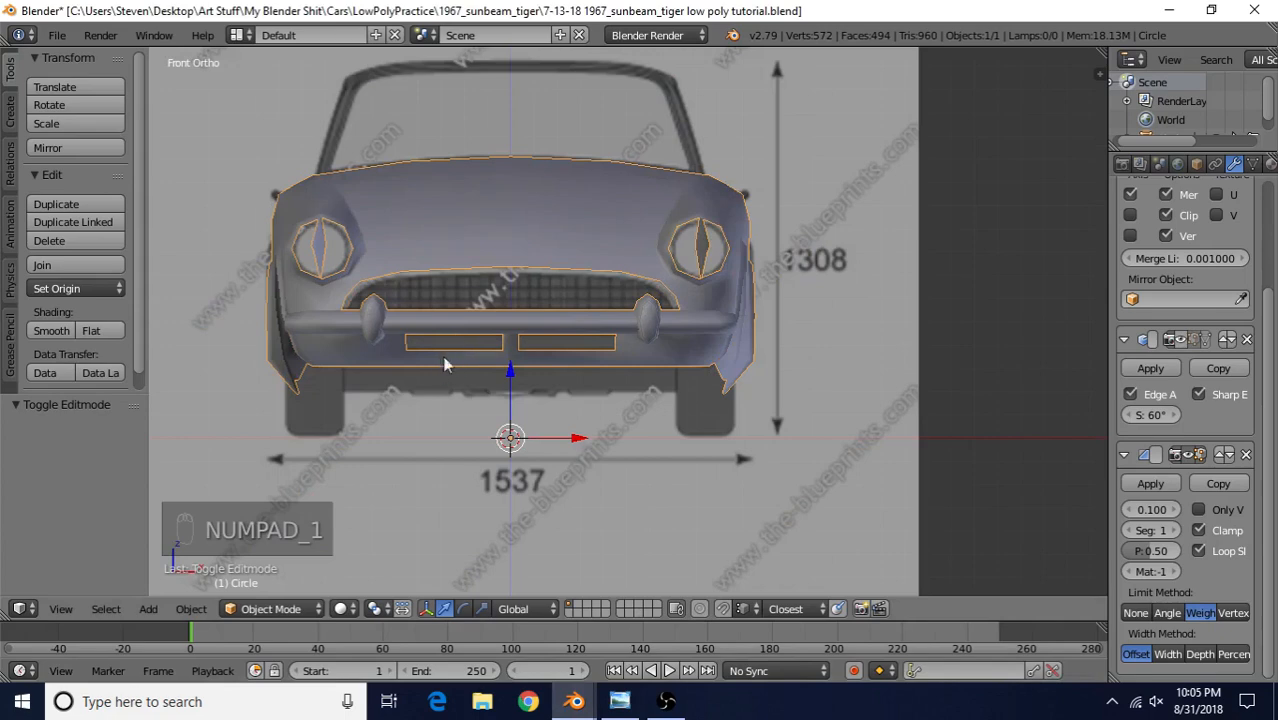
scroll(479, 357, up, 4)
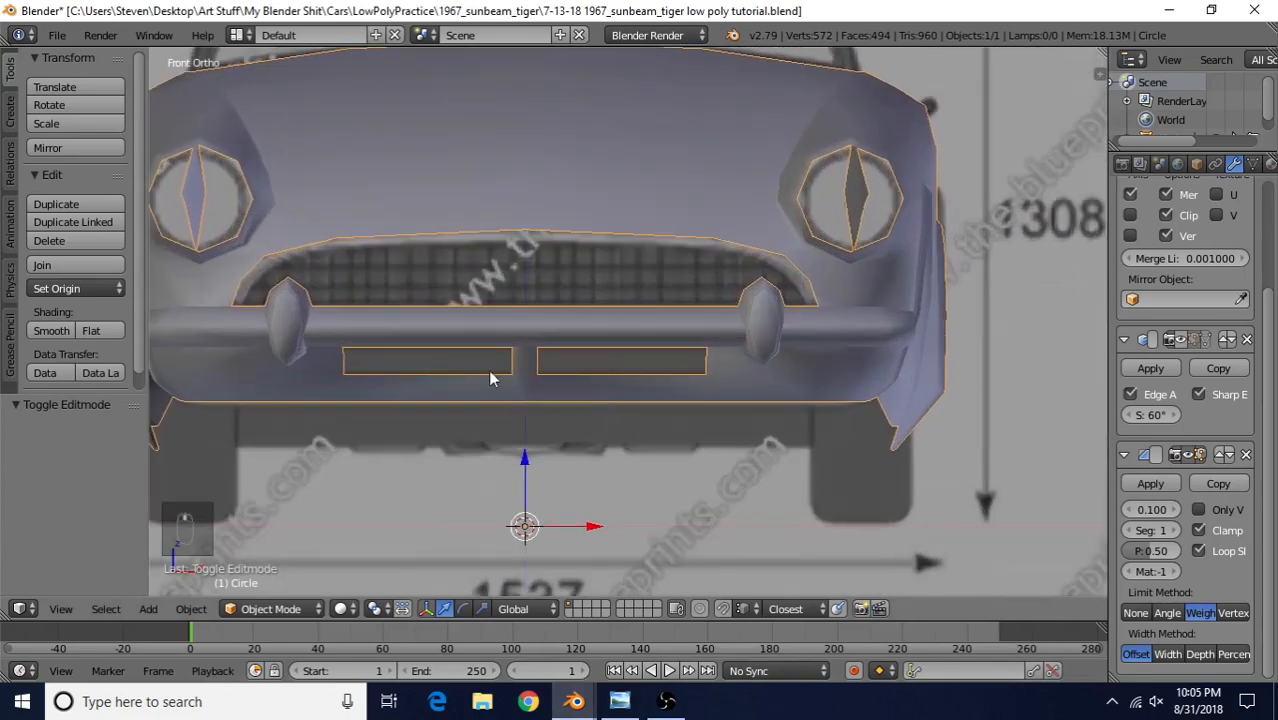
key(Tab)
shift+middle_drag(494, 385, 579, 380)
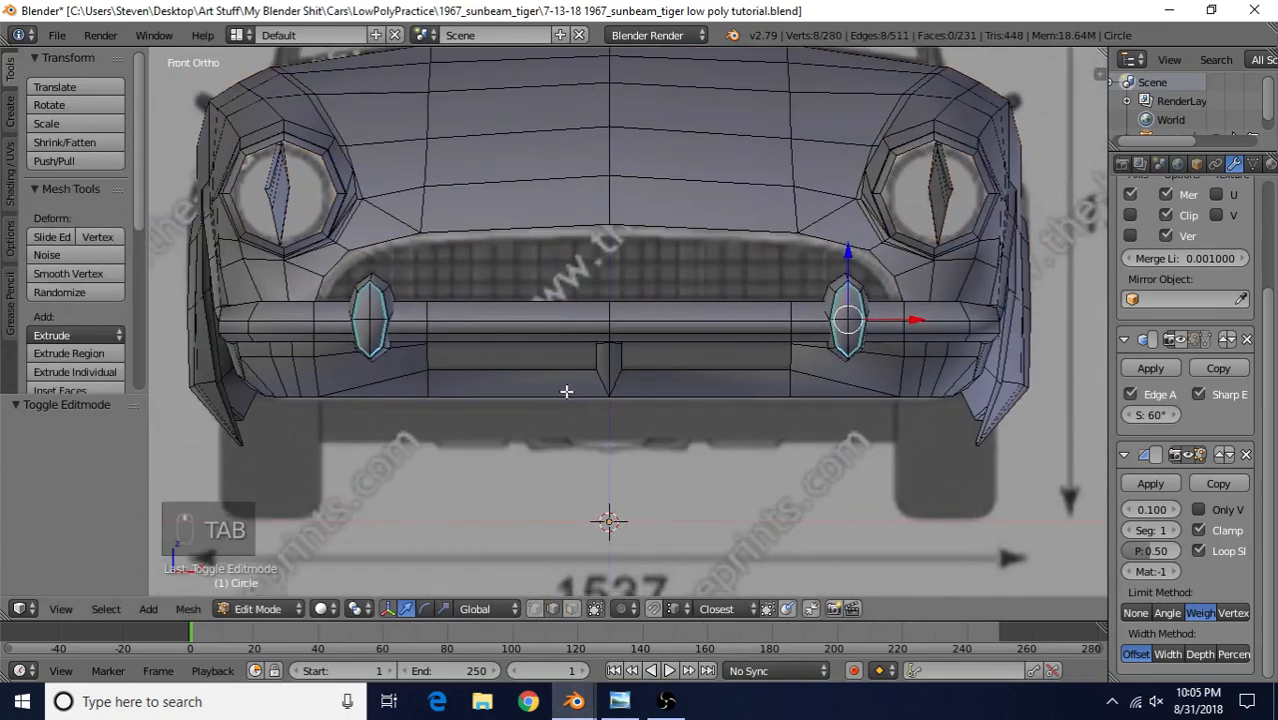
shift+middle_drag(508, 418, 546, 421)
scroll(546, 421, up, 1)
click(537, 608)
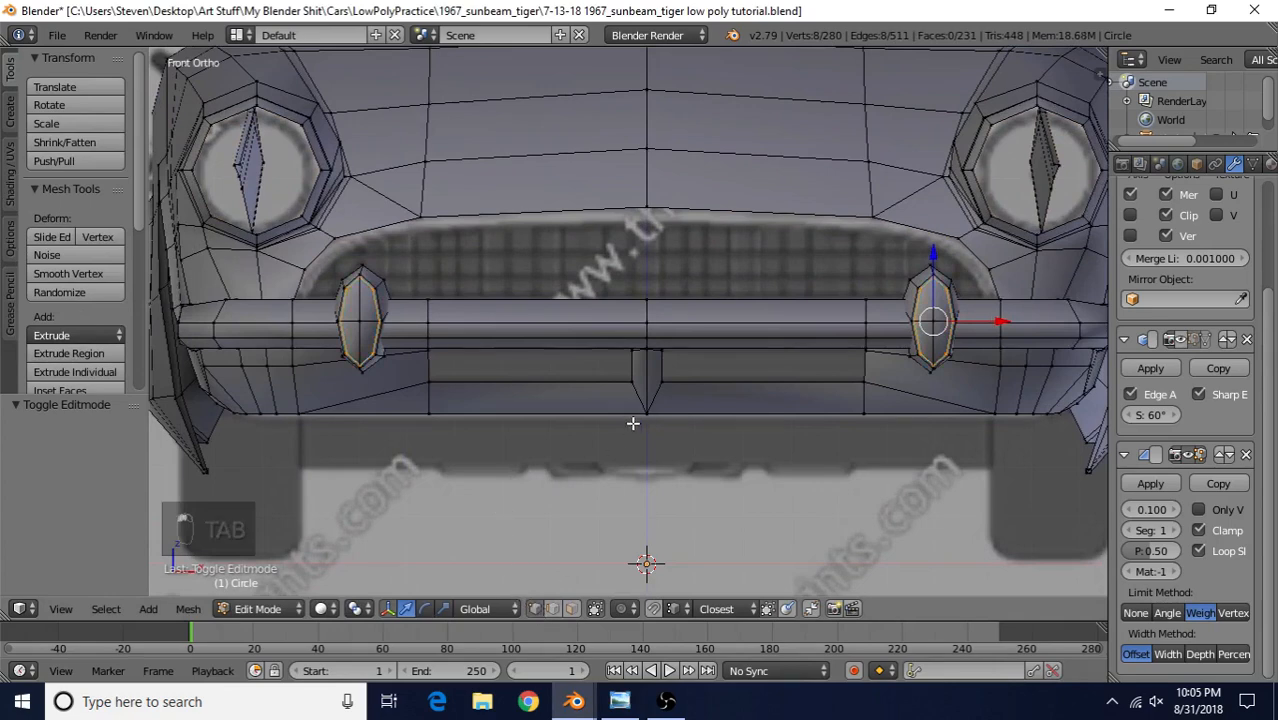
- Select the inner loop lining the lower grille opening below the bumper and delete its vertices
shift+middle_drag(633, 422, 487, 424)
scroll(673, 434, up, 2)
middle_drag(673, 434, 647, 402)
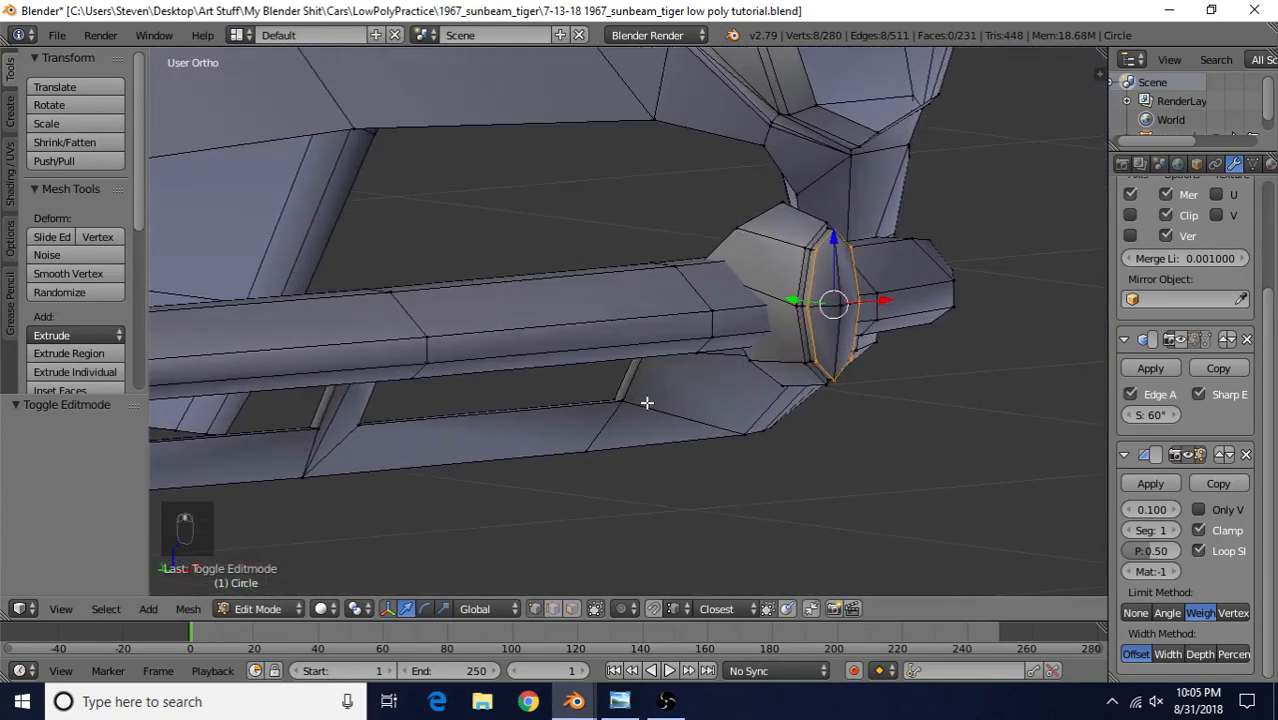
alt+right_click(616, 404)
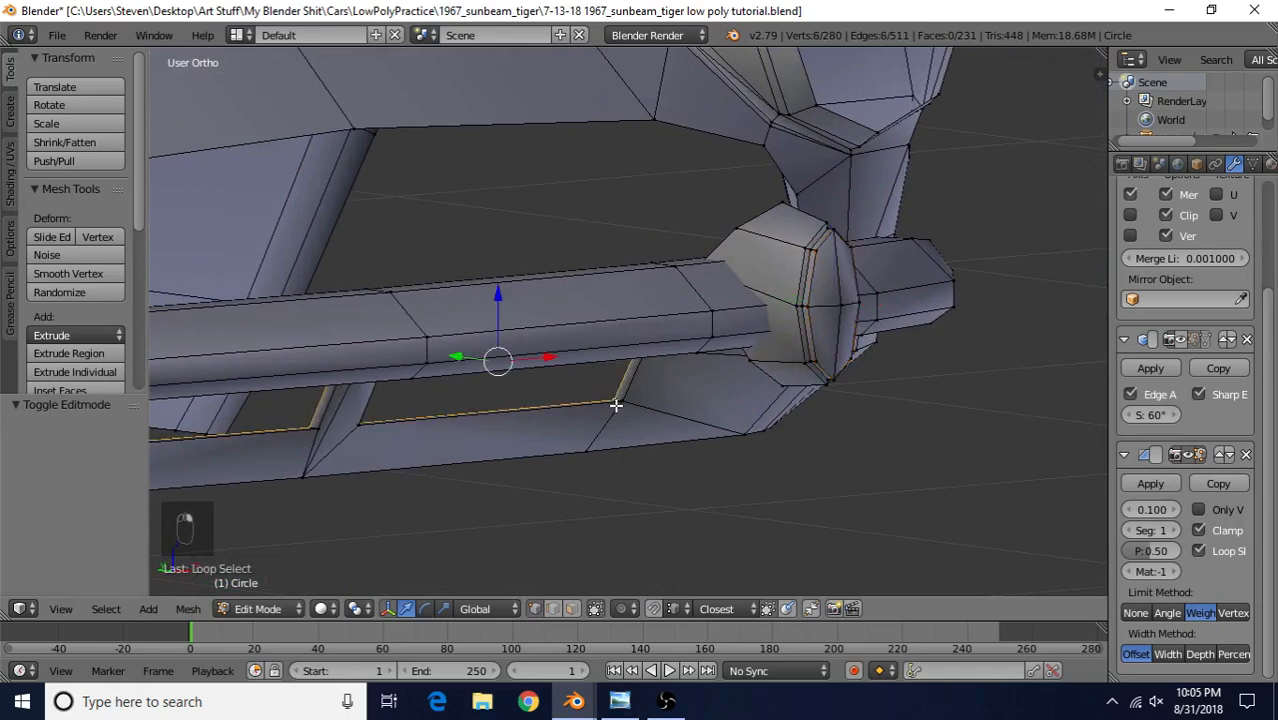
middle_drag(605, 405, 606, 420)
key(Delete)
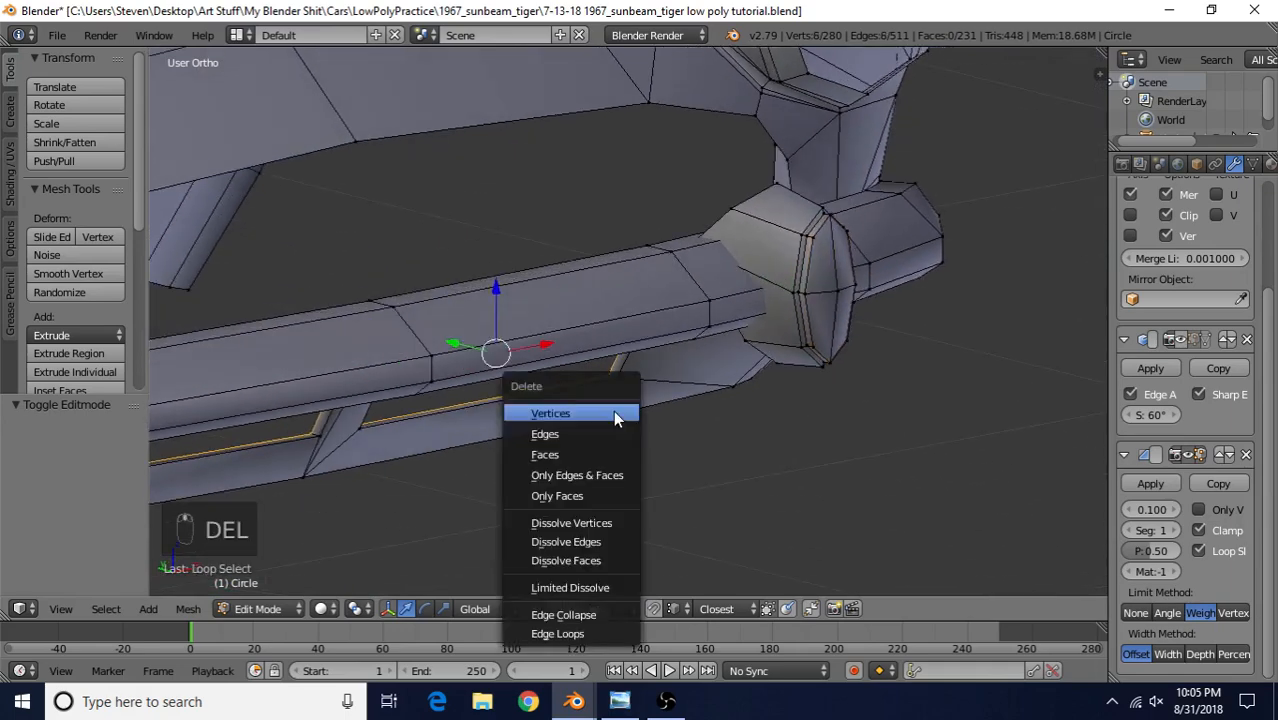
click(613, 410)
middle_drag(590, 420, 502, 414)
- Vertex-slide the lower grille opening's outer lower corner upward, then readjust it slightly with a slide factor of 0.174
key(KP_1)
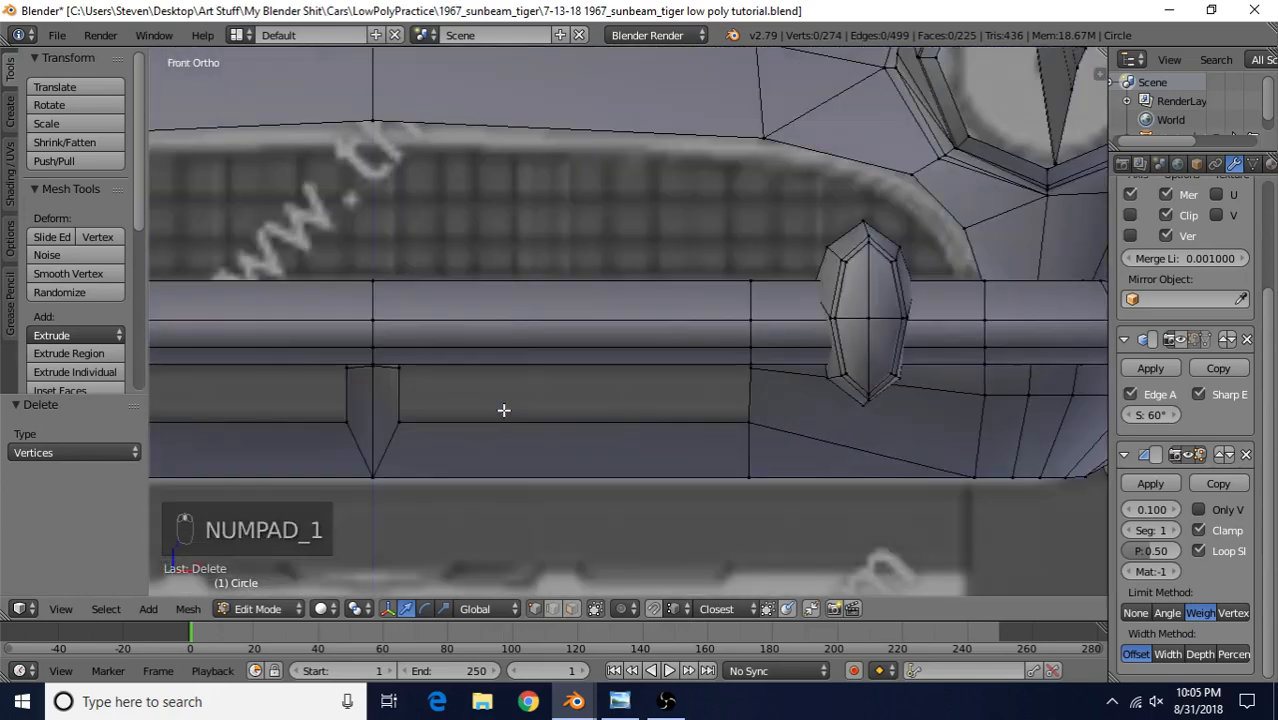
right_click(724, 417)
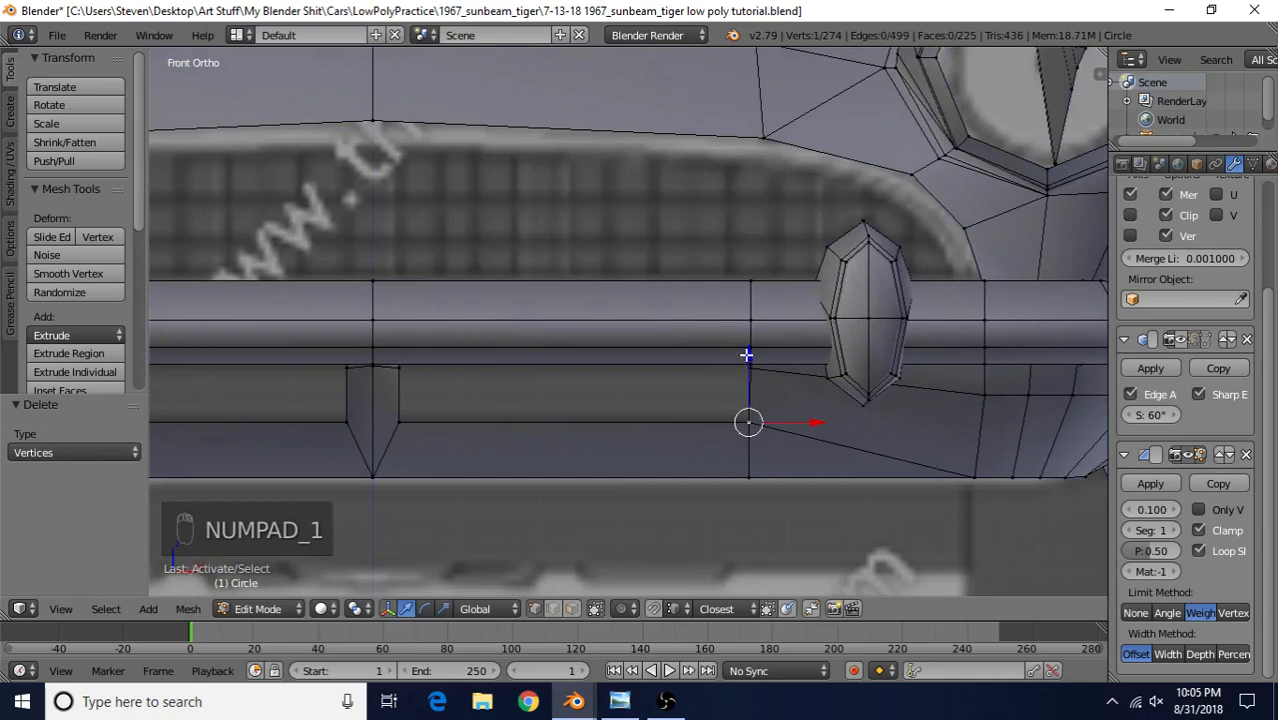
key(g)
key(g)
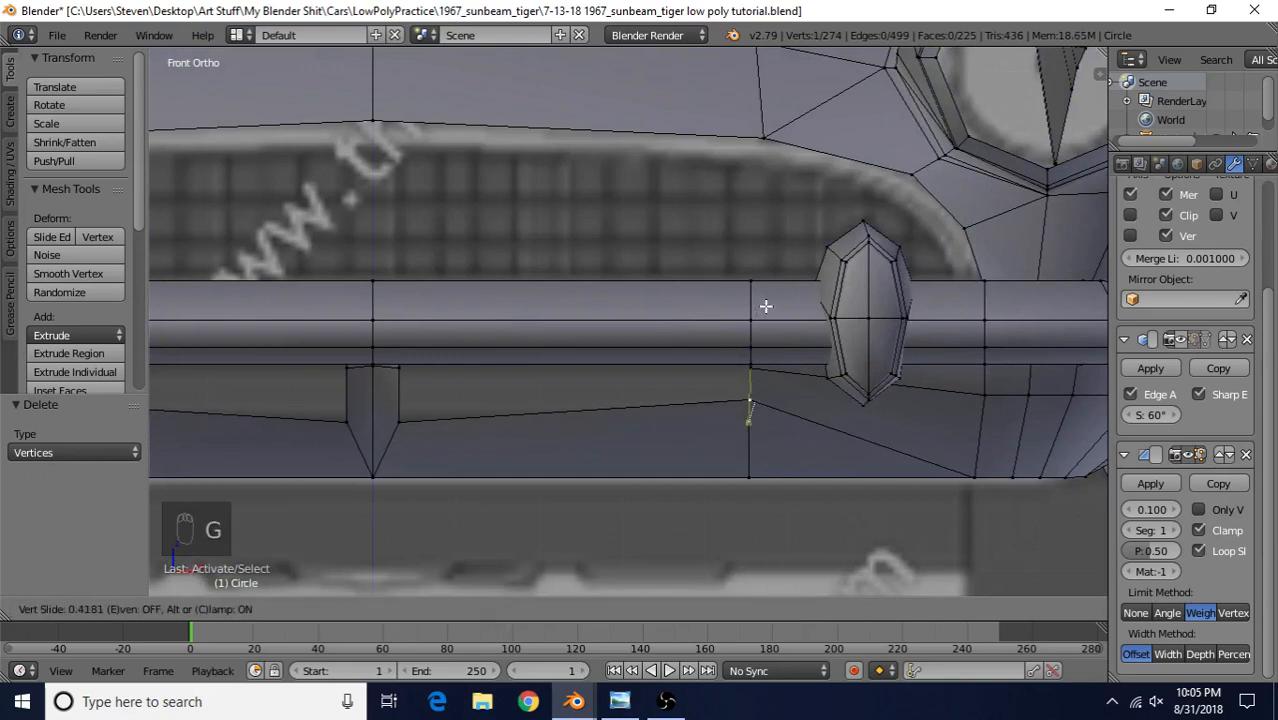
click(753, 320)
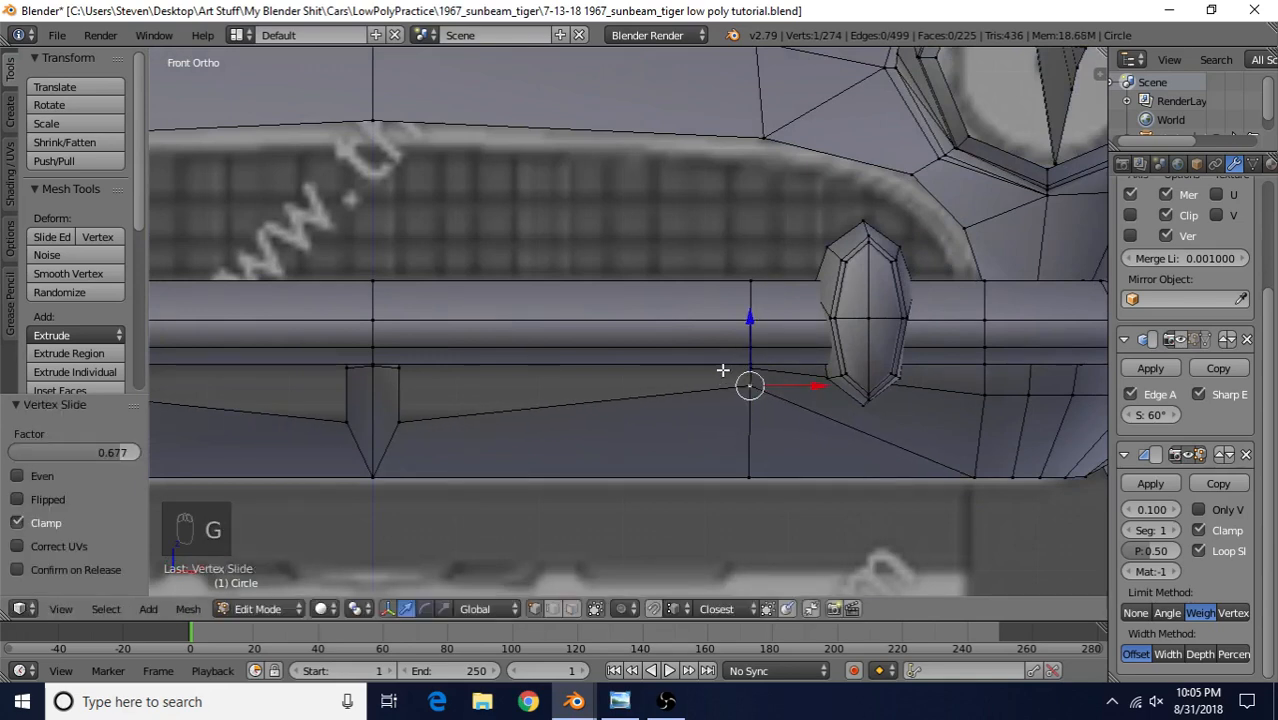
key(g)
key(g)
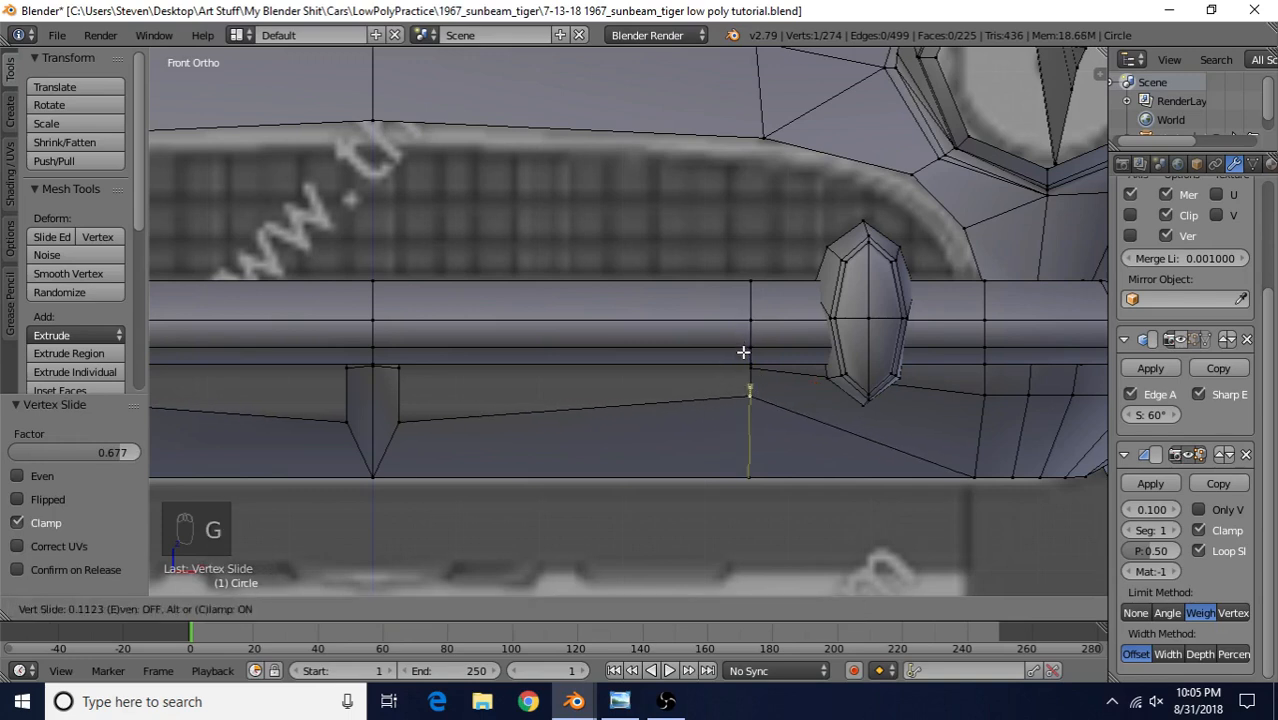
click(743, 357)
- Vertex-slide the opening's lower corner beside the centre divider upward along its edge to reduce the opening's height
right_click(405, 423)
shift+middle_drag(450, 394, 696, 373)
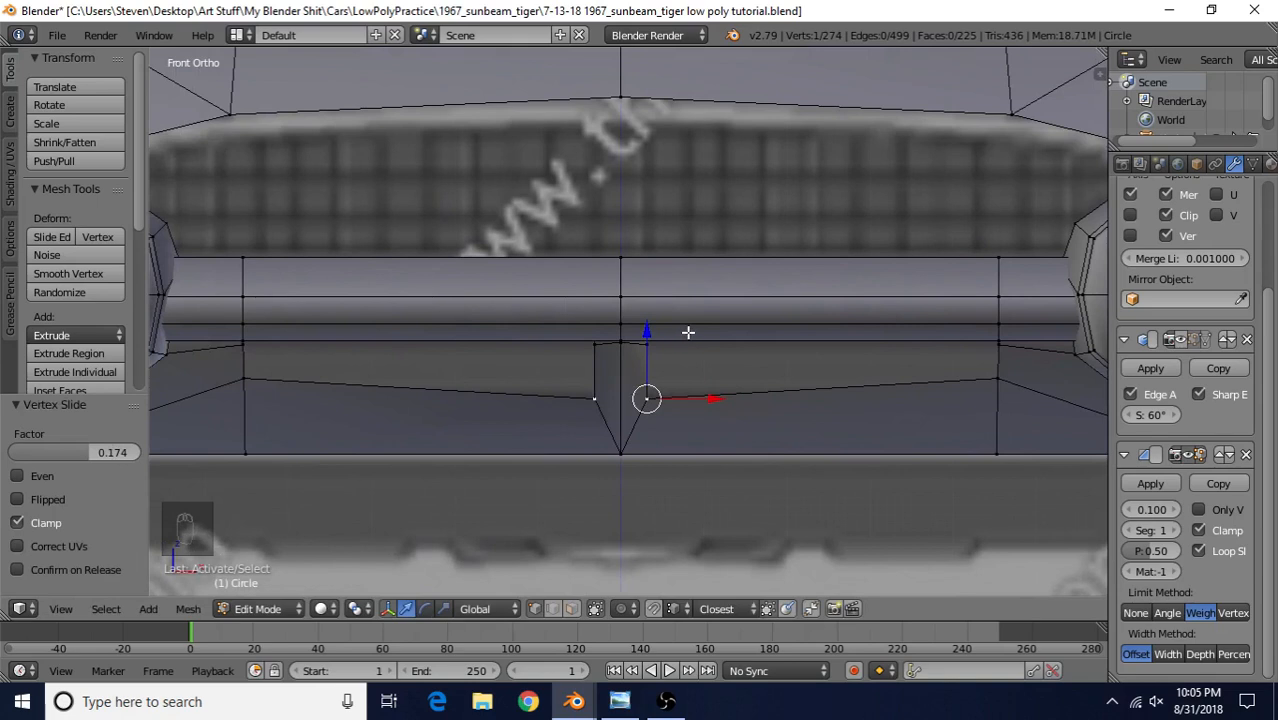
key(g)
key(g)
click(706, 295)
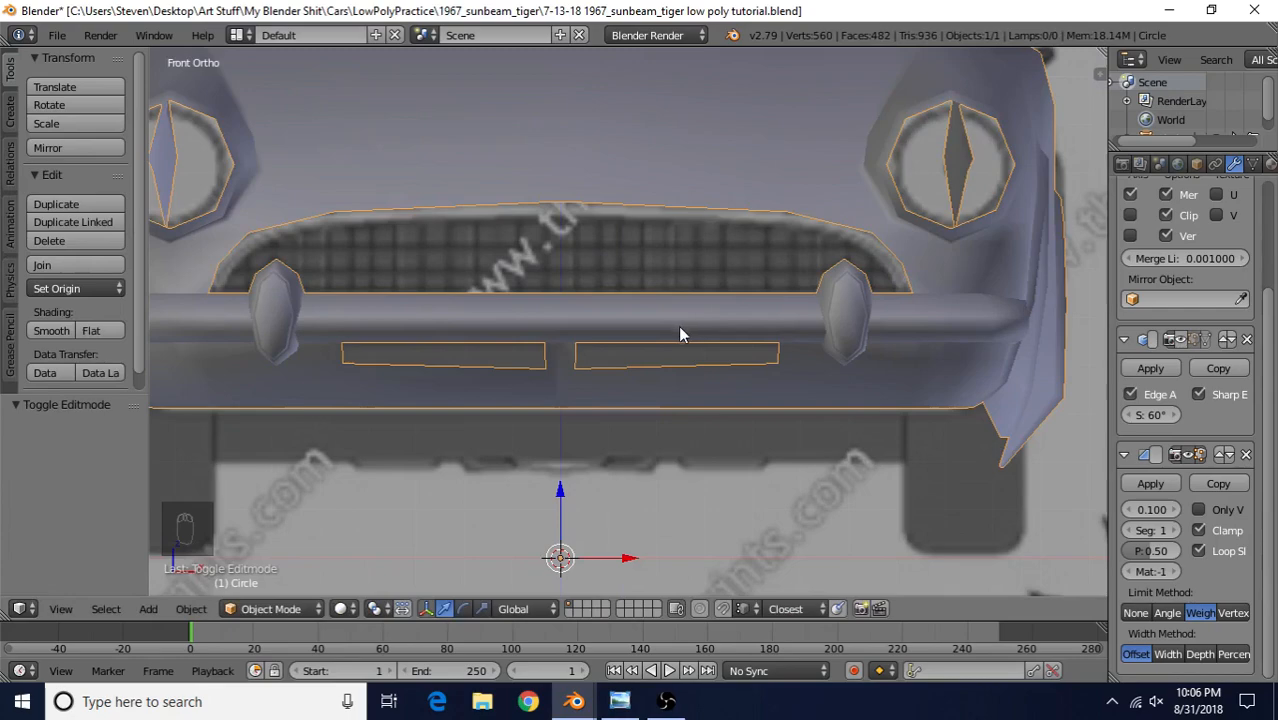
- Extrude the border loop of the lower grille opening and move the new edges 0.016 along Y into the body
key(Tab)
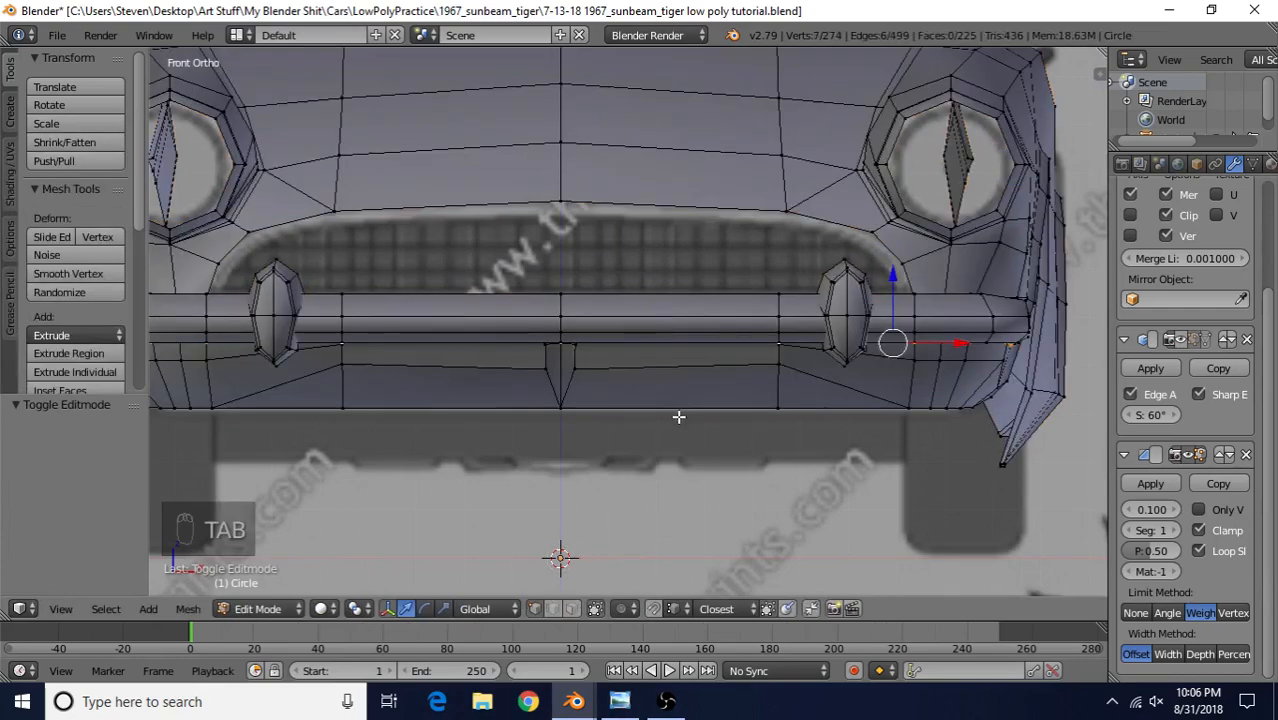
middle_drag(679, 416, 736, 409)
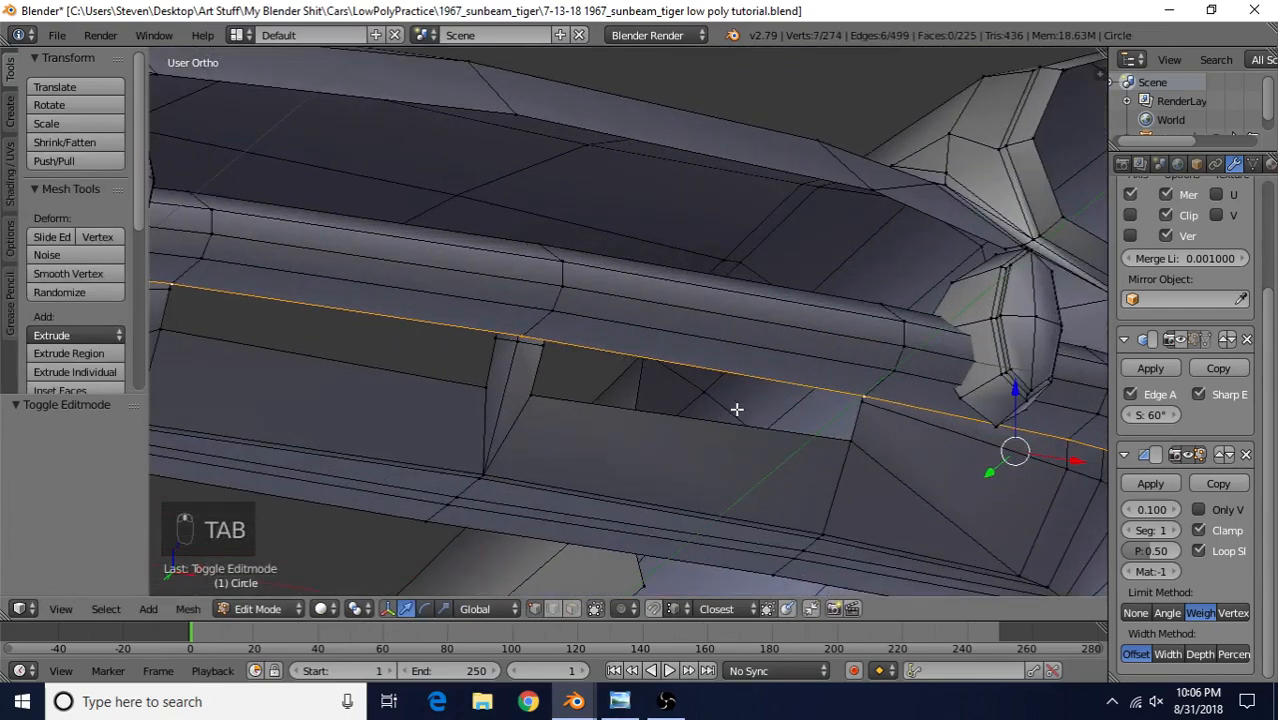
alt+right_click(556, 400)
middle_drag(572, 441, 798, 416)
key(e)
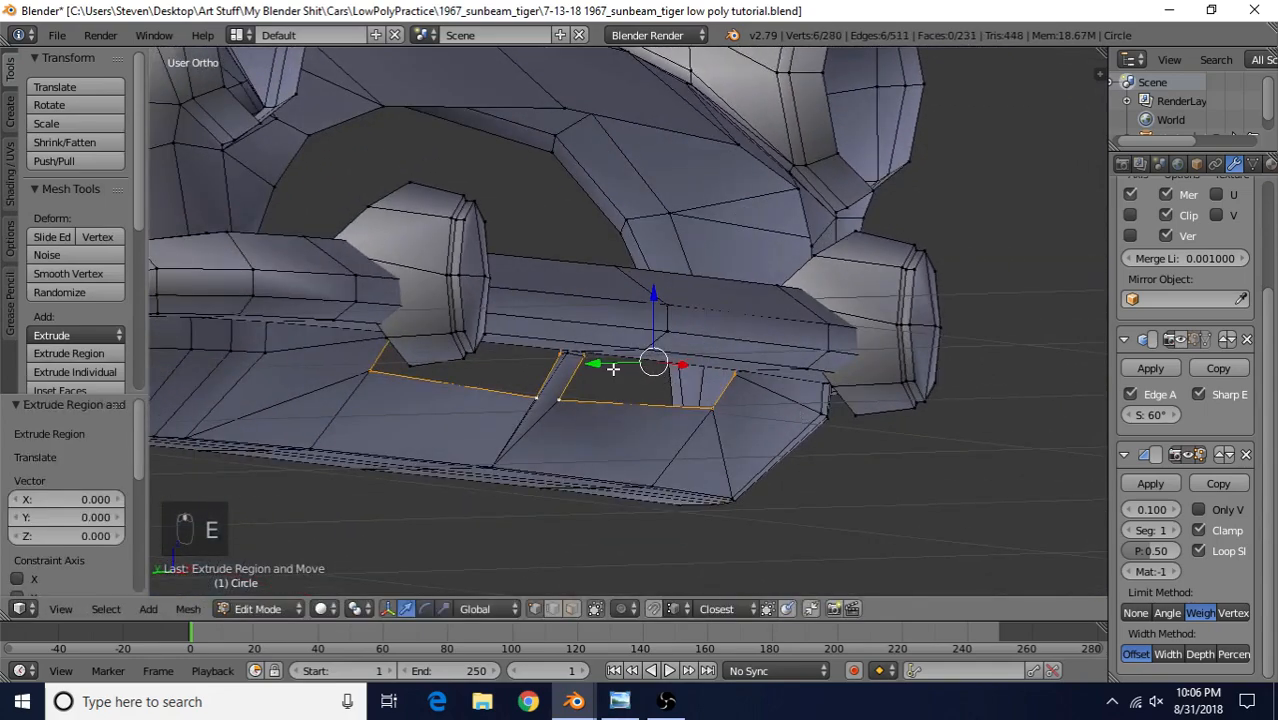
middle_drag(617, 373, 662, 428)
drag(577, 329, 574, 324)
middle_drag(719, 348, 721, 391)
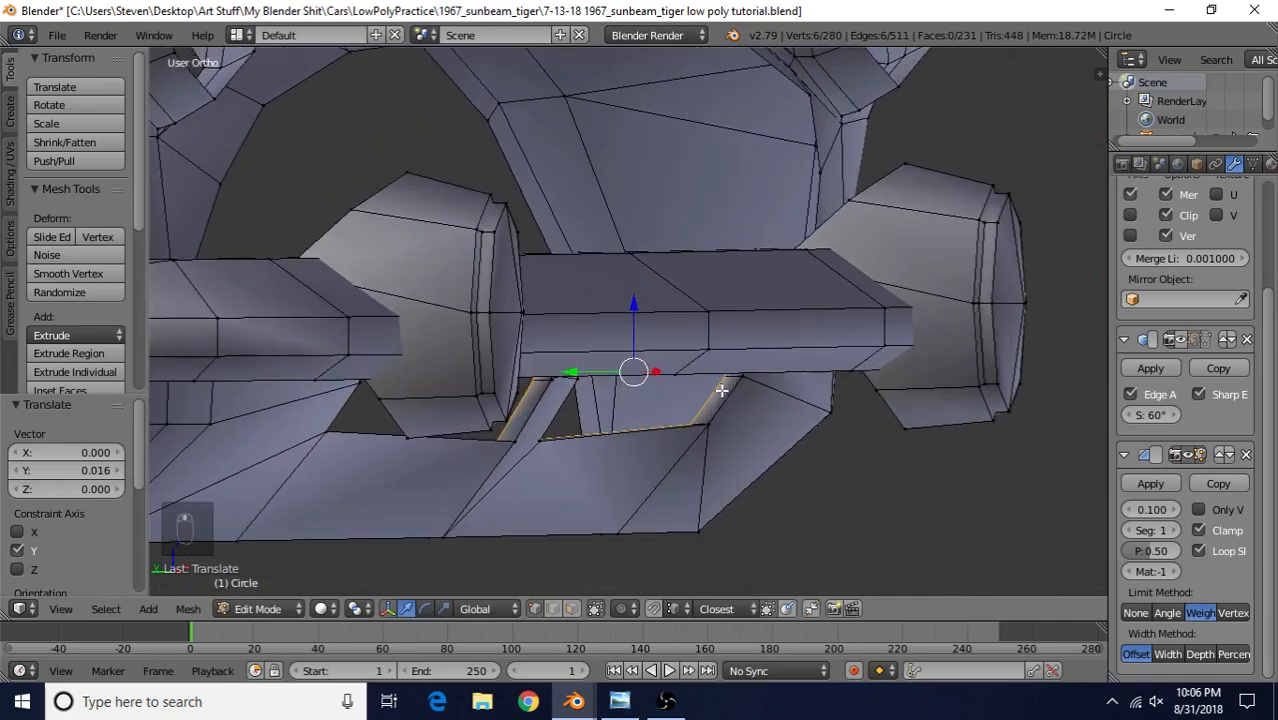
- Select the front and rear vertices at the centre divider's lower corner and move them 0.017 along Y
key(Tab)
scroll(570, 372, down, 7)
middle_drag(632, 352, 542, 399)
scroll(622, 386, up, 4)
key(Tab)
scroll(611, 378, up, 4)
scroll(735, 357, up, 3)
right_click(647, 354)
shift+right_click(507, 391)
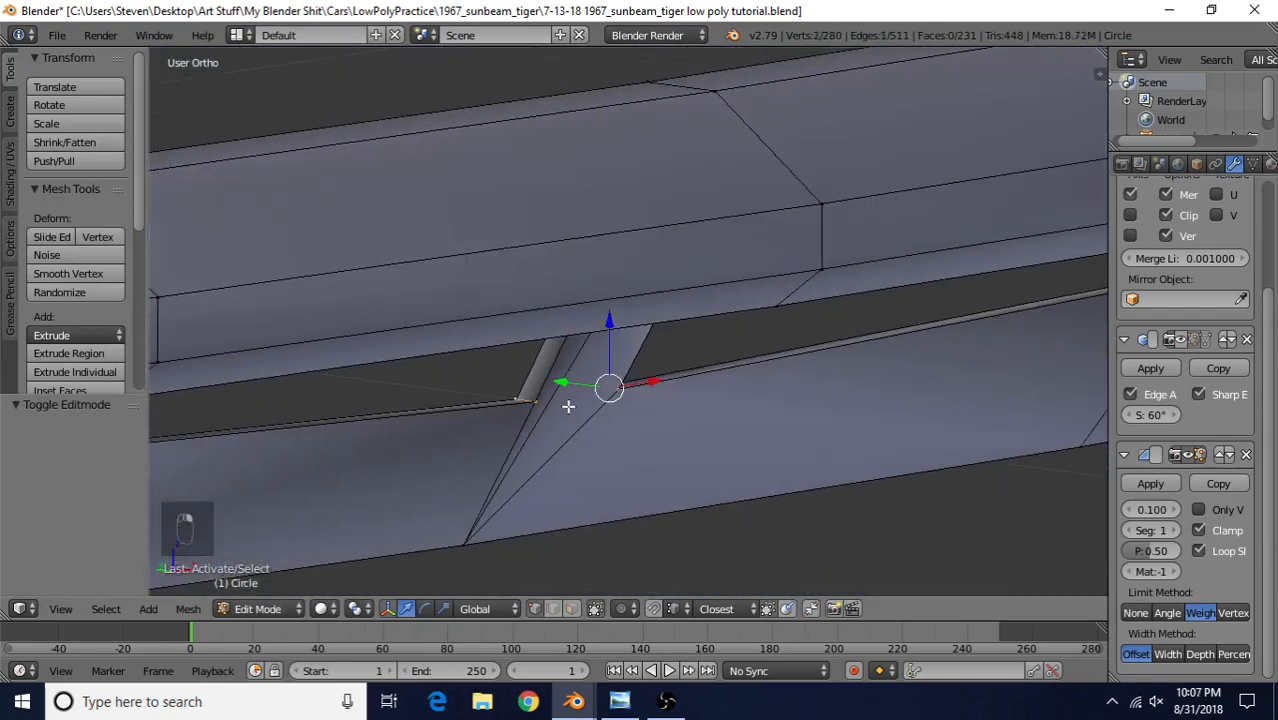
key(g)
key(y)
click(586, 374)
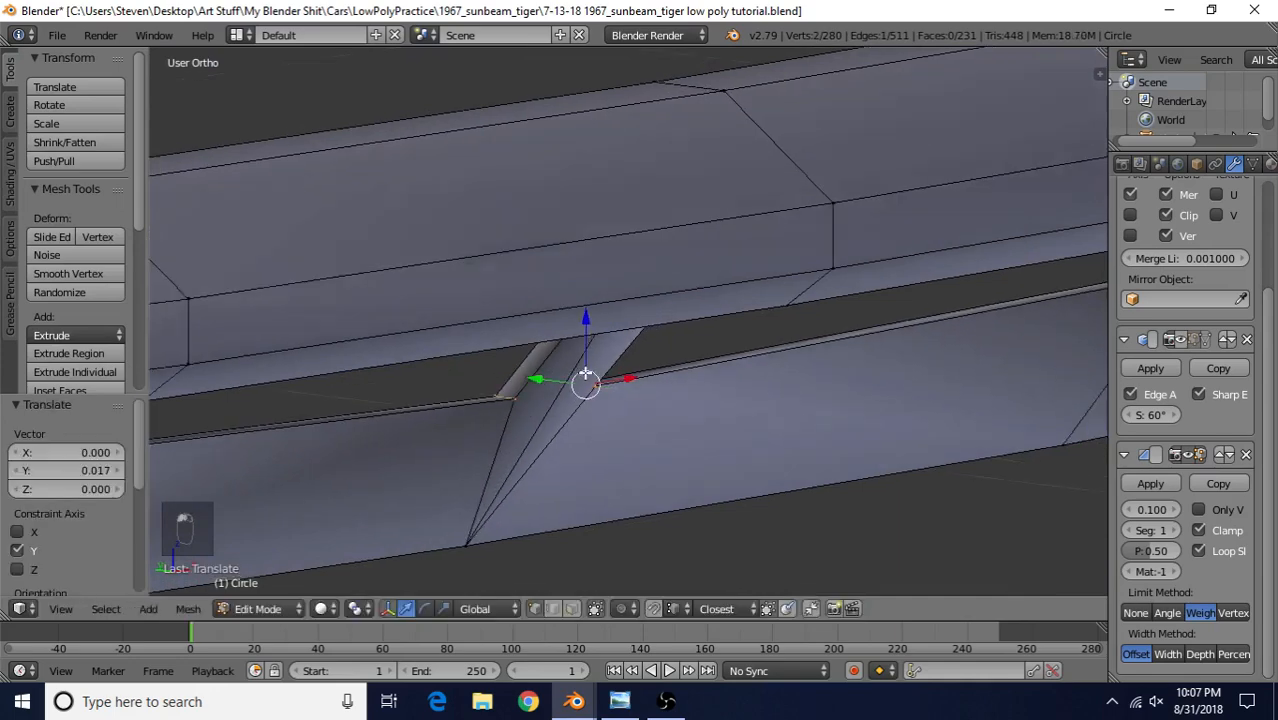
- Select the two vertices at the divider's upper corner, move them 0.016 along Y, and readjust them by -0.009
middle_drag(586, 374, 648, 340)
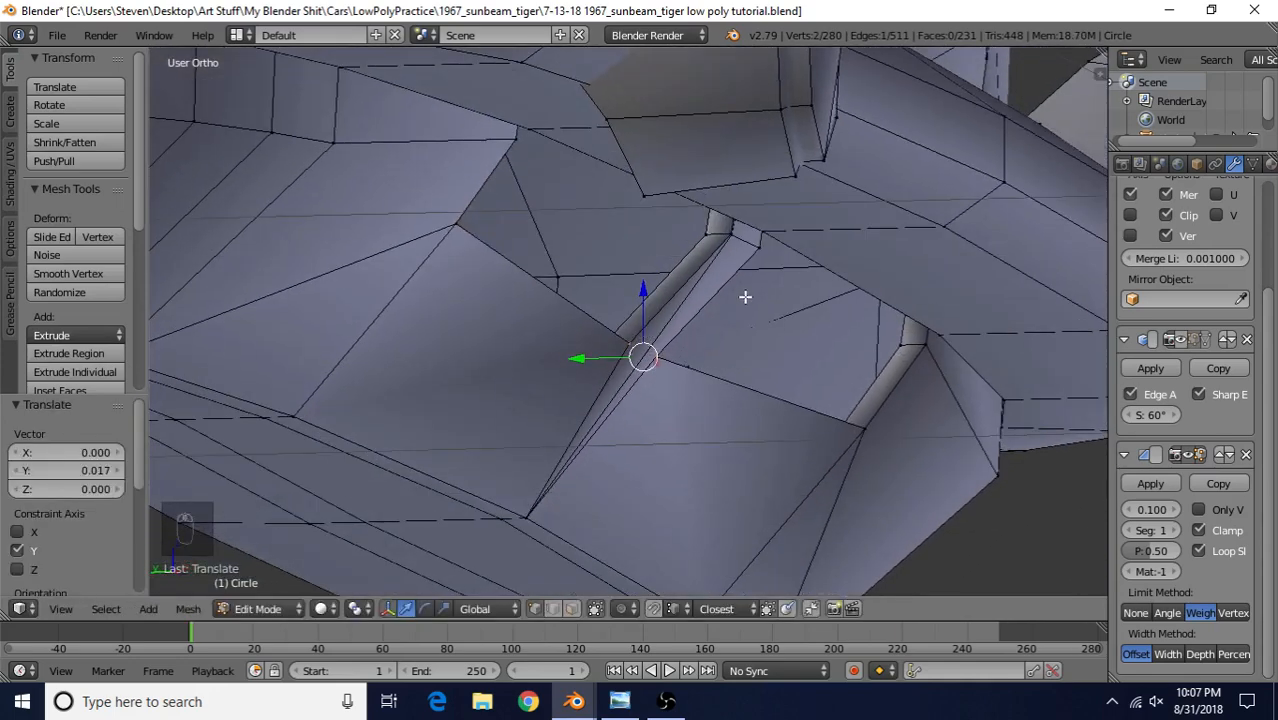
middle_drag(745, 297, 702, 298)
right_click(621, 210)
shift+right_click(650, 210)
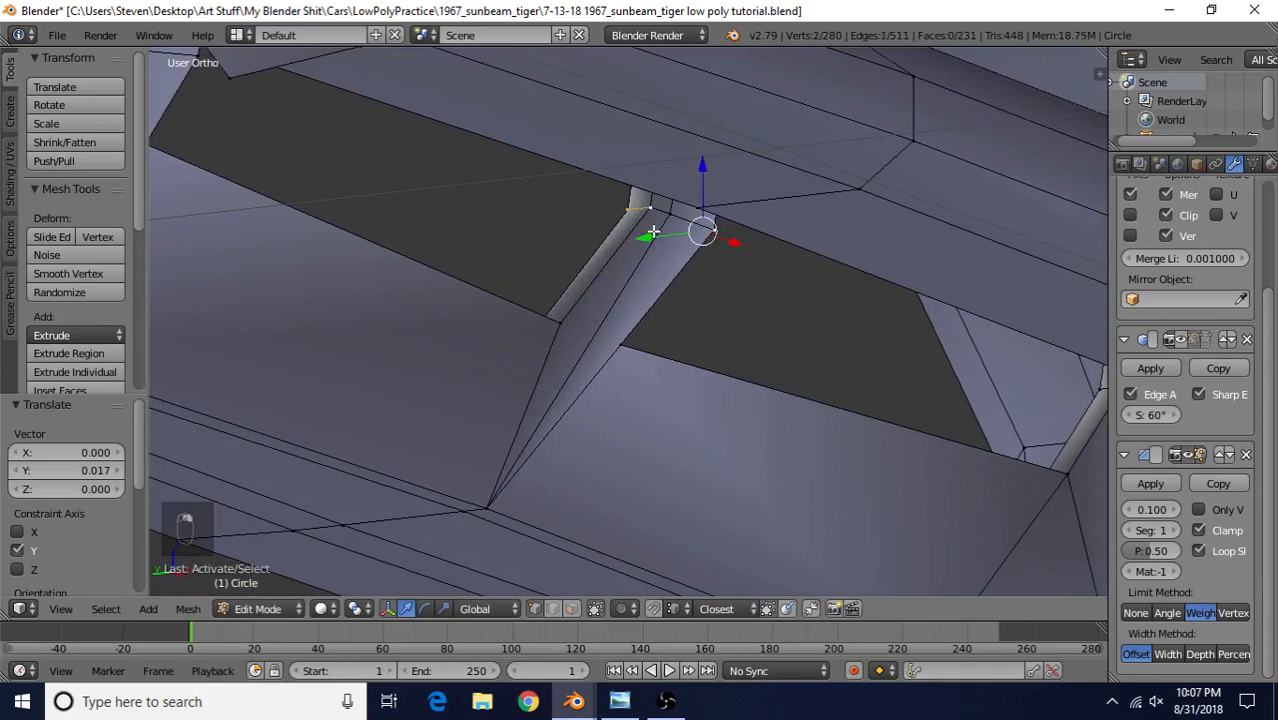
middle_drag(652, 232, 723, 271)
key(g)
key(y)
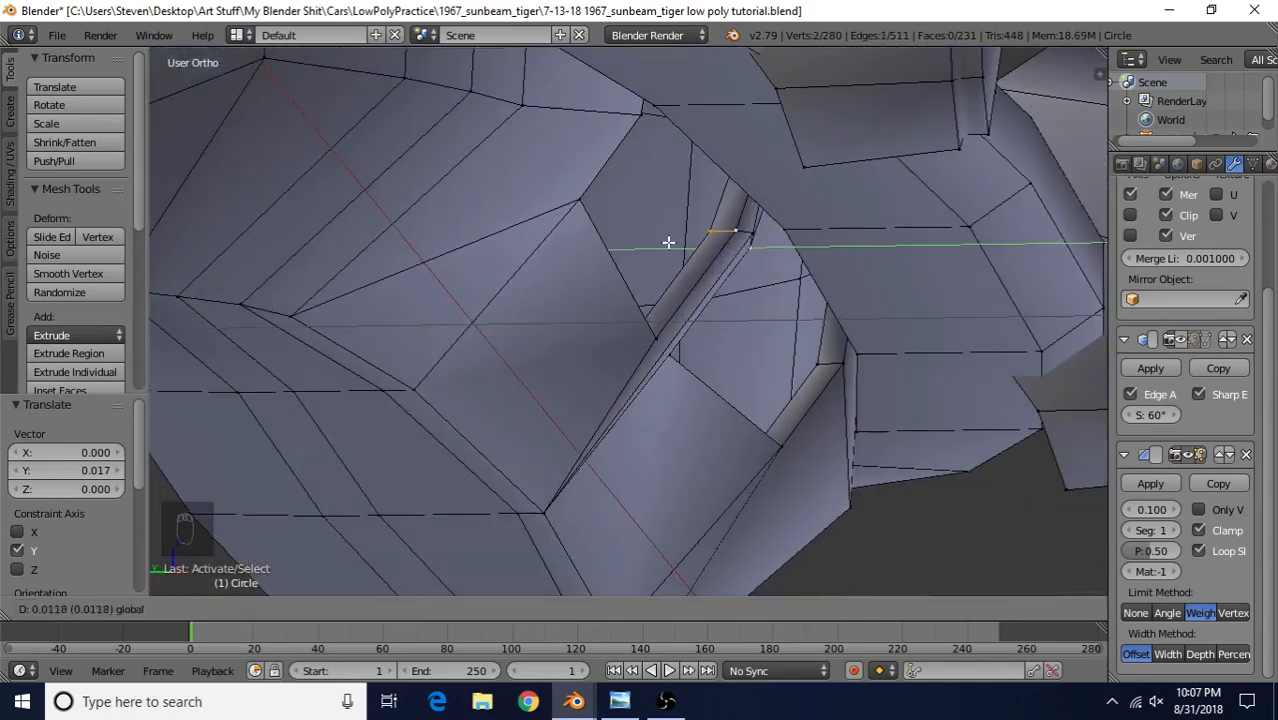
click(669, 245)
key(g)
key(y)
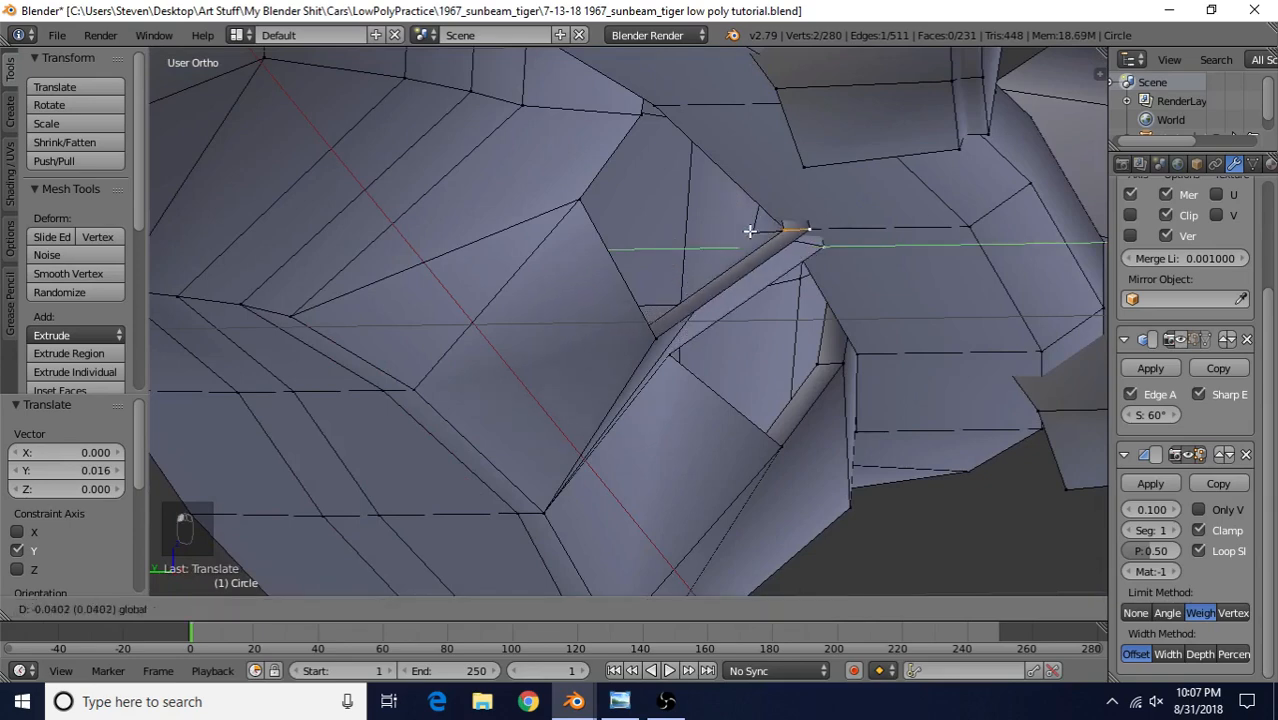
click(750, 232)
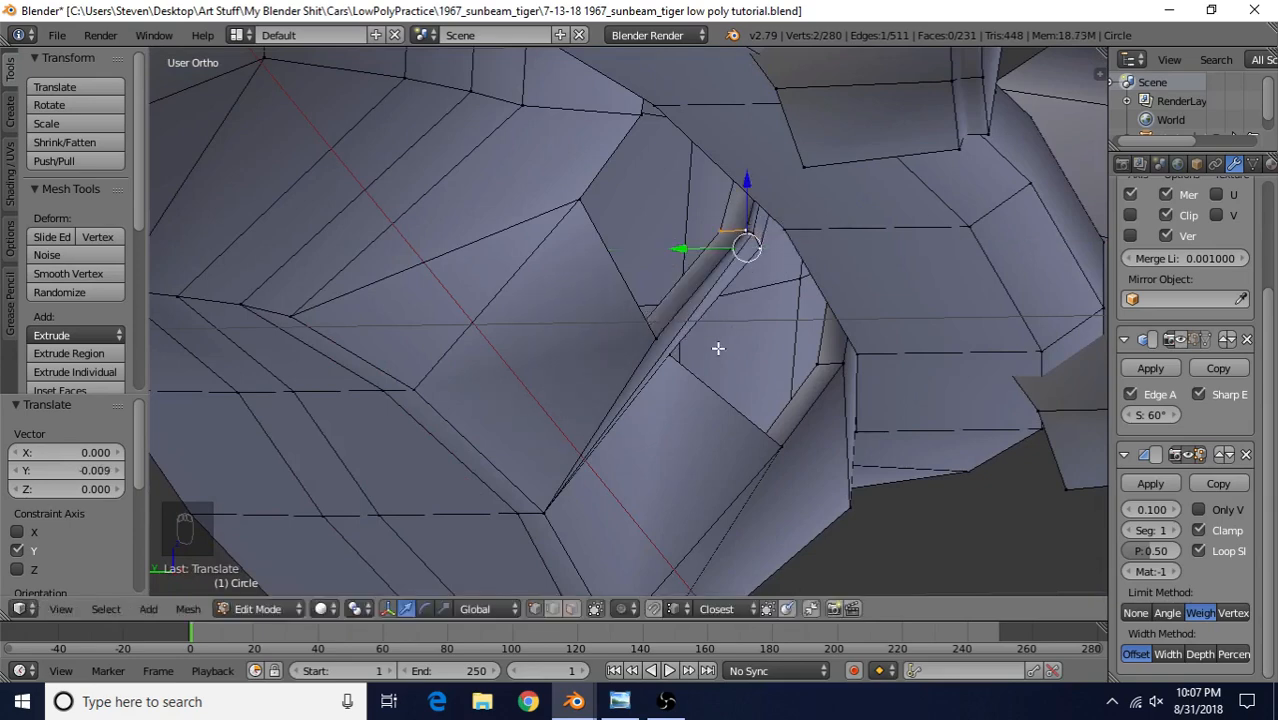
- Nudge the two vertices at the centre divider's lower corner along Y and save the file
scroll(718, 348, down, 3)
middle_drag(714, 346, 490, 351)
scroll(699, 323, up, 3)
key(Tab)
key(Tab)
right_click(480, 340)
right_click(560, 347)
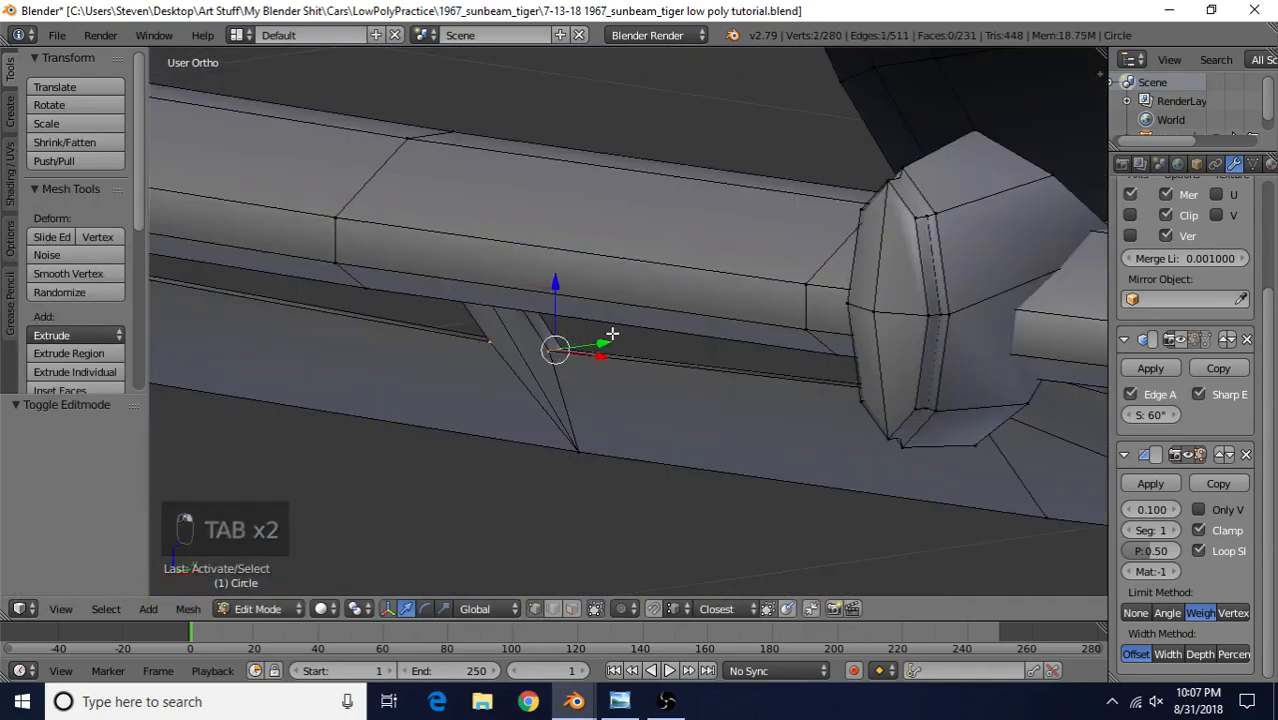
mouse_move(611, 334)
middle_down()
mouse_move(558, 325)
mouse_move(551, 305)
mouse_move(600, 340)
middle_up()
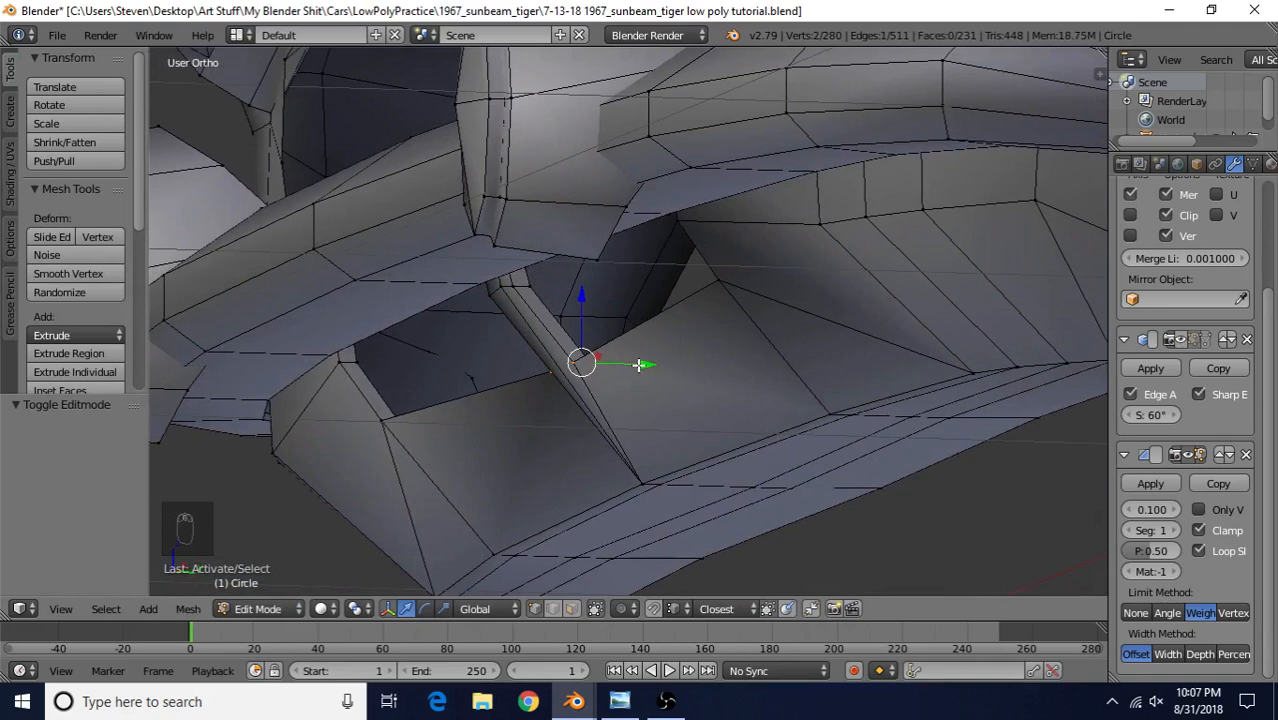
drag(638, 365, 634, 370)
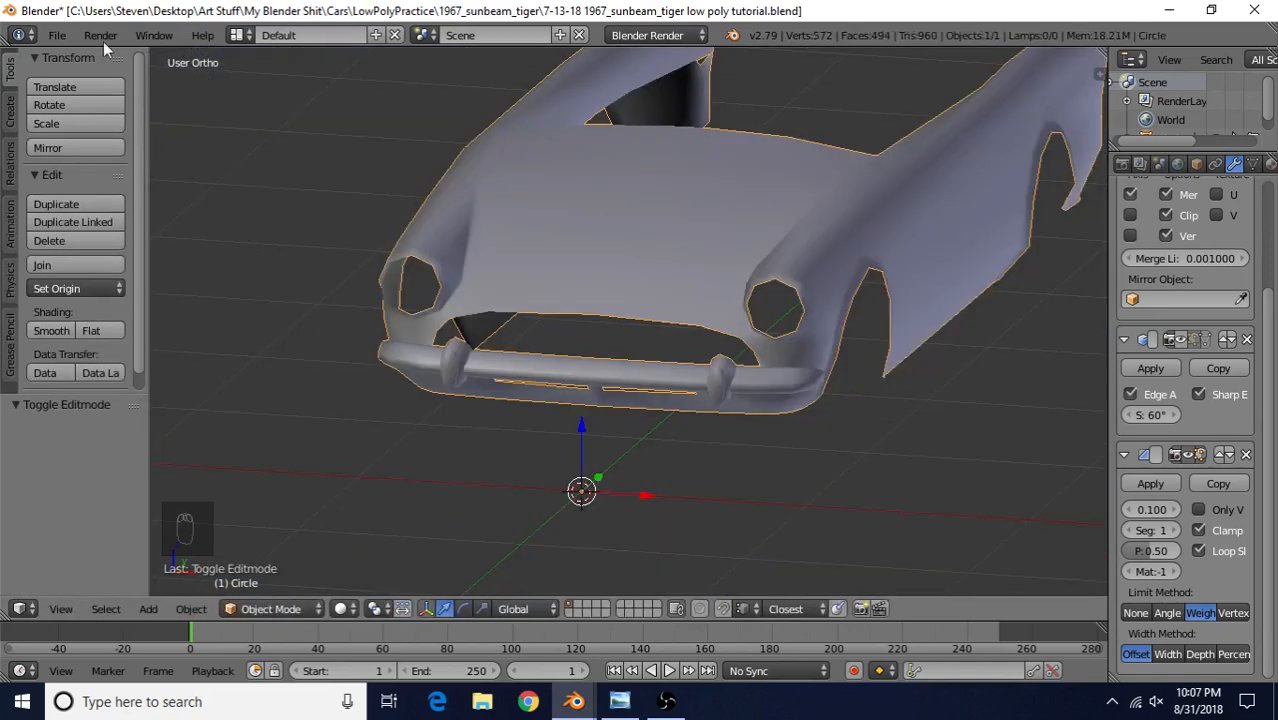
click(57, 35)
click(112, 180)
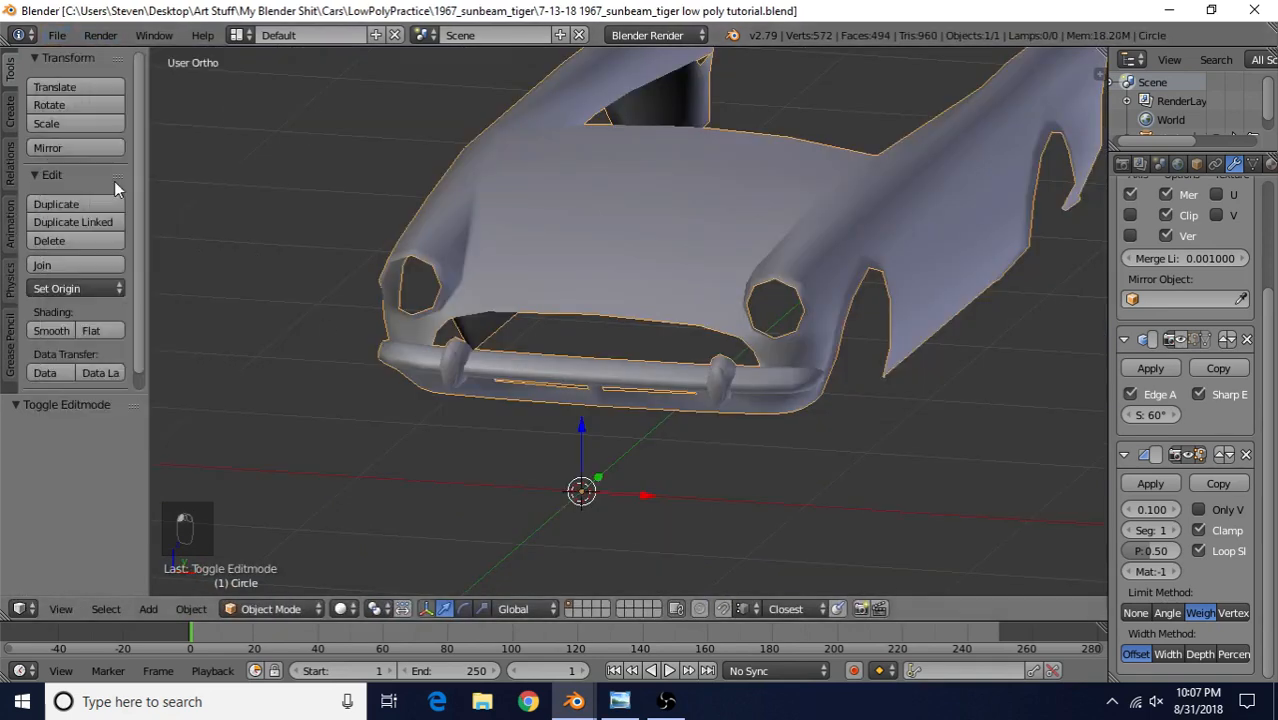